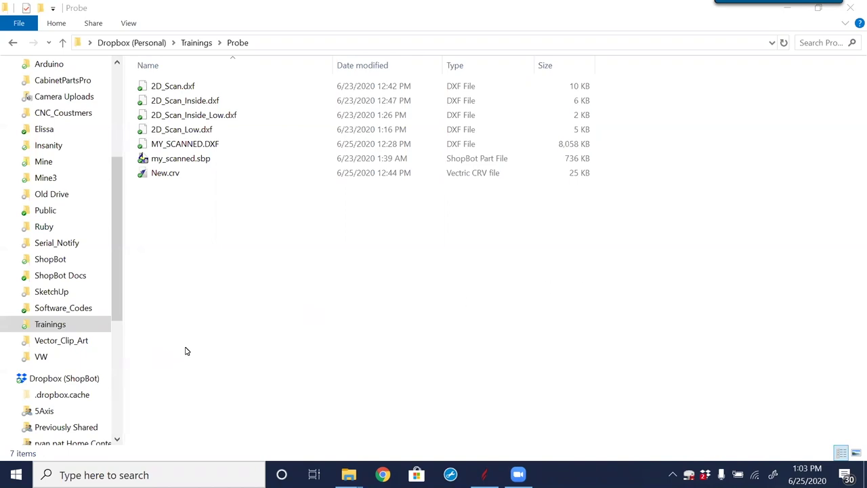
- Find and launch the Sb3 ShopBot control software
key("super+s")
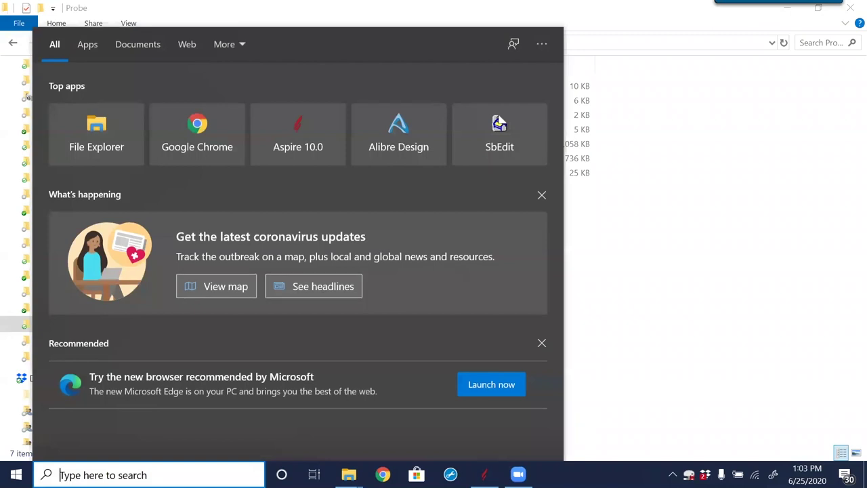
type("sb3")
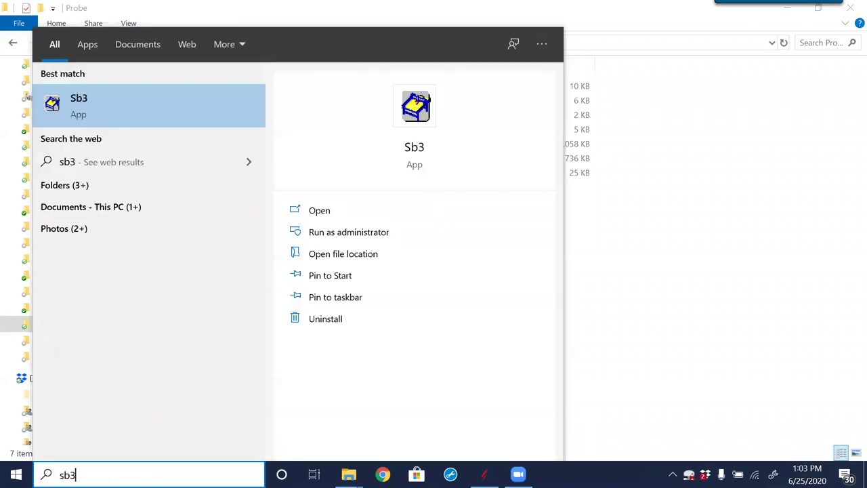
key("Return")
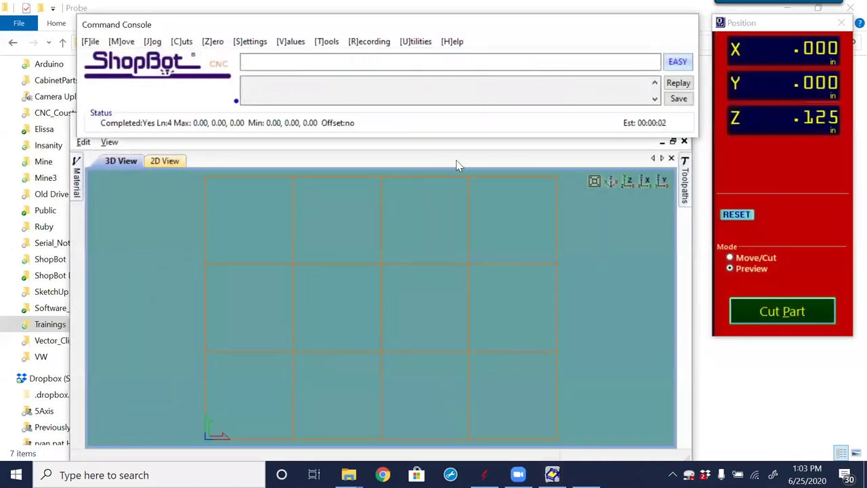
left_click(338, 43)
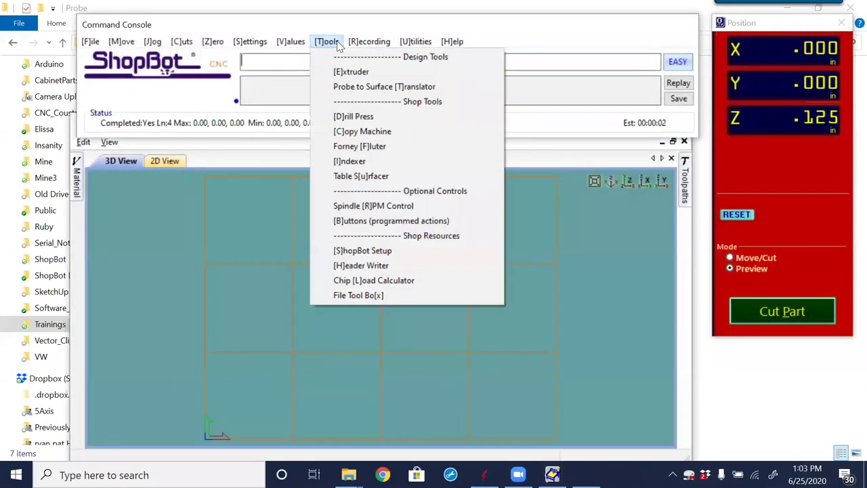
left_click(374, 250)
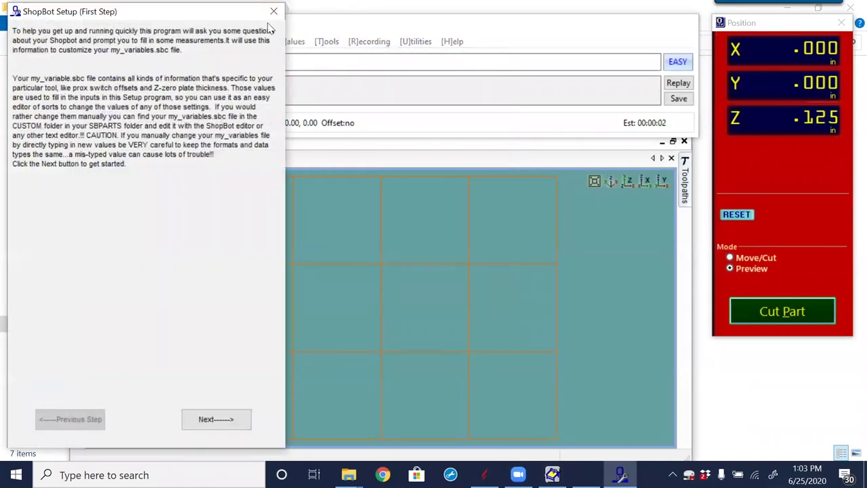
left_click(273, 12)
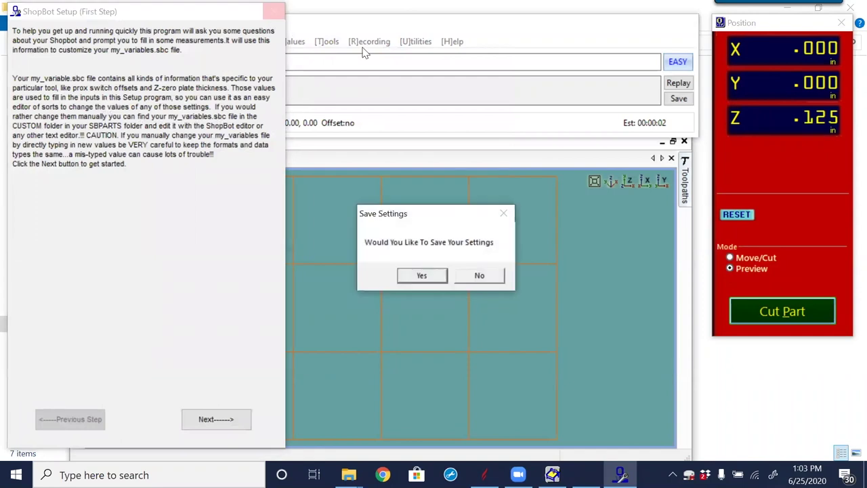
left_click(483, 274)
- Open the Copy Machine tool and review its copying types and output file formats
left_click(328, 42)
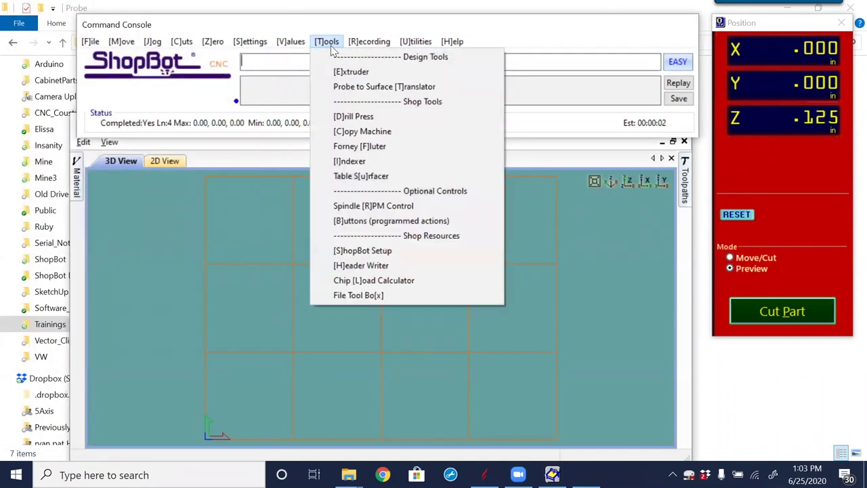
left_click(366, 131)
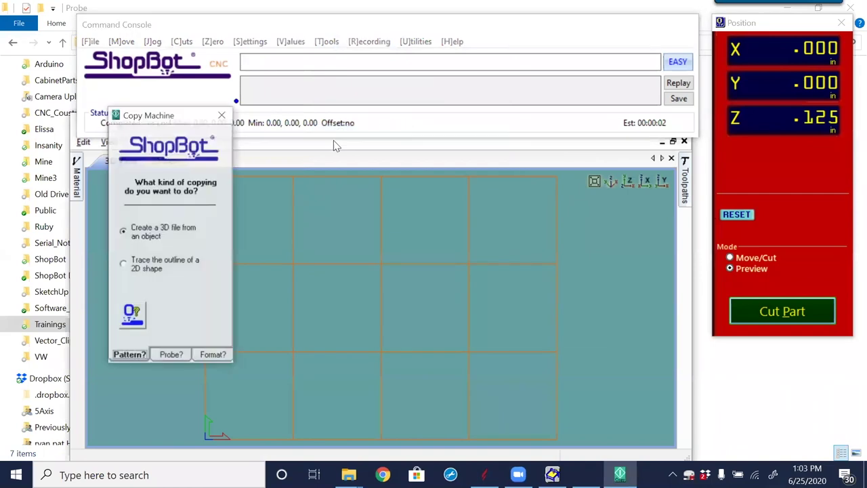
left_click(214, 356)
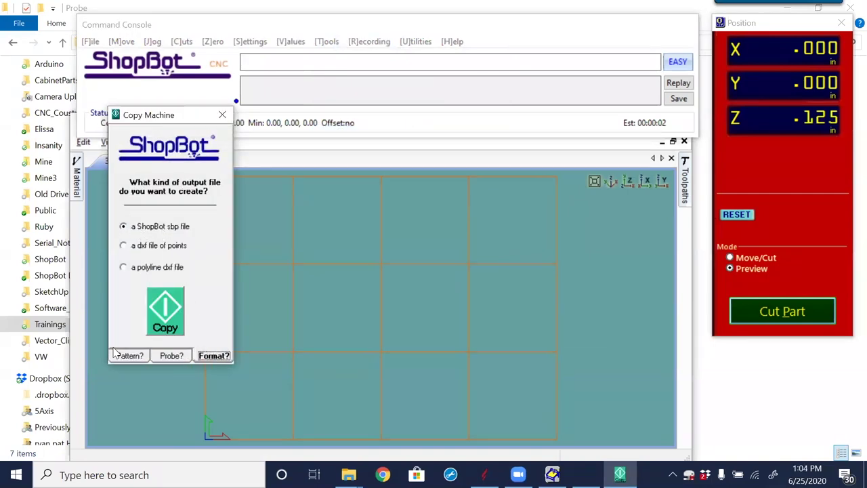
left_click(139, 355)
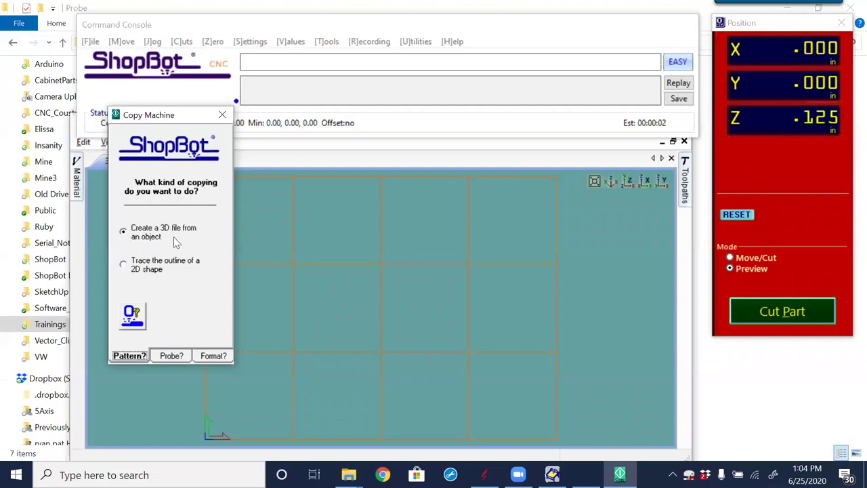
left_click(215, 357)
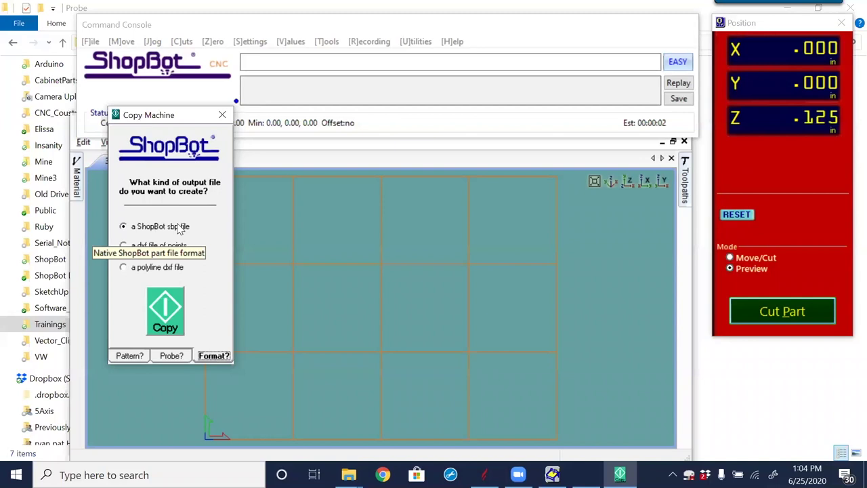
left_click(139, 360)
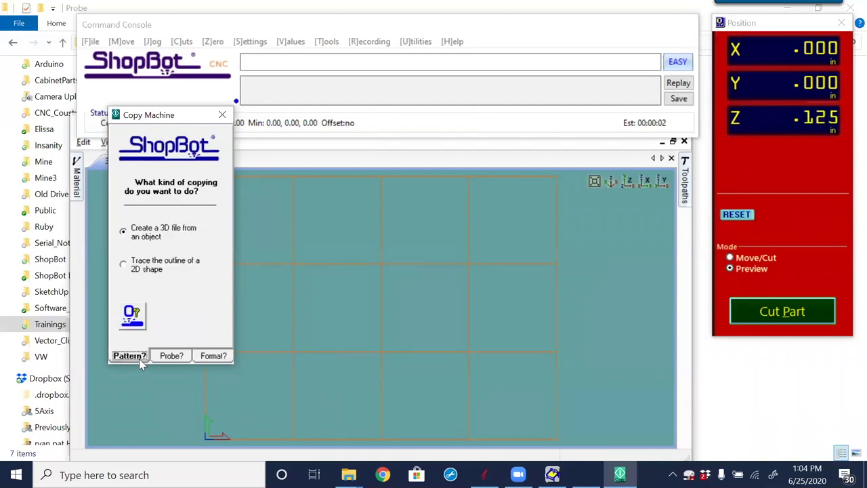
- Choose tracing the outline of a 2D shape, try the polyline dxf format, and set the output to a ShopBot sbp file
left_click(149, 271)
left_click(215, 356)
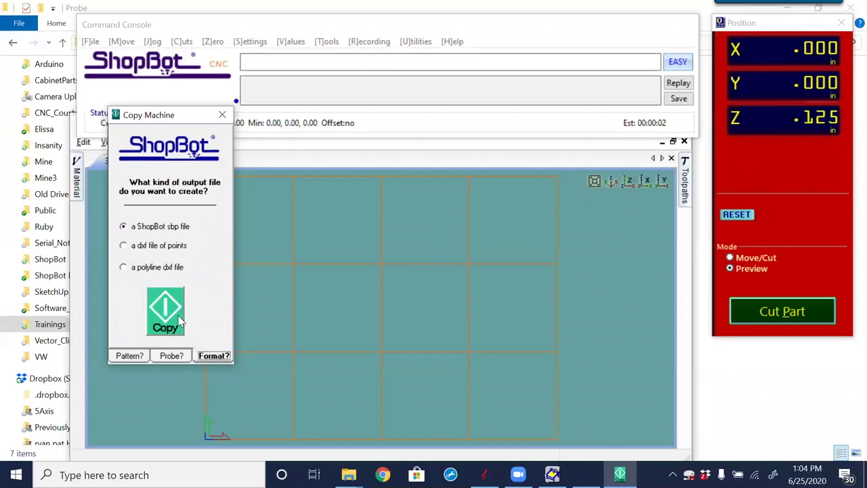
left_click(154, 270)
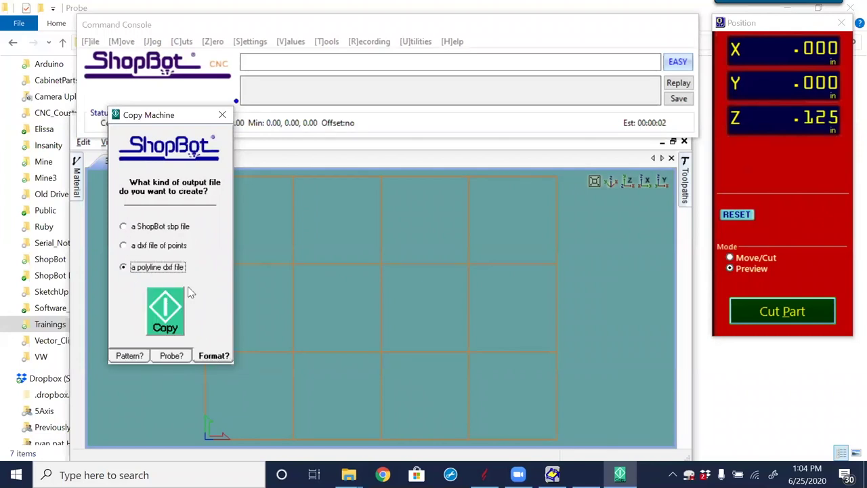
left_click(175, 231)
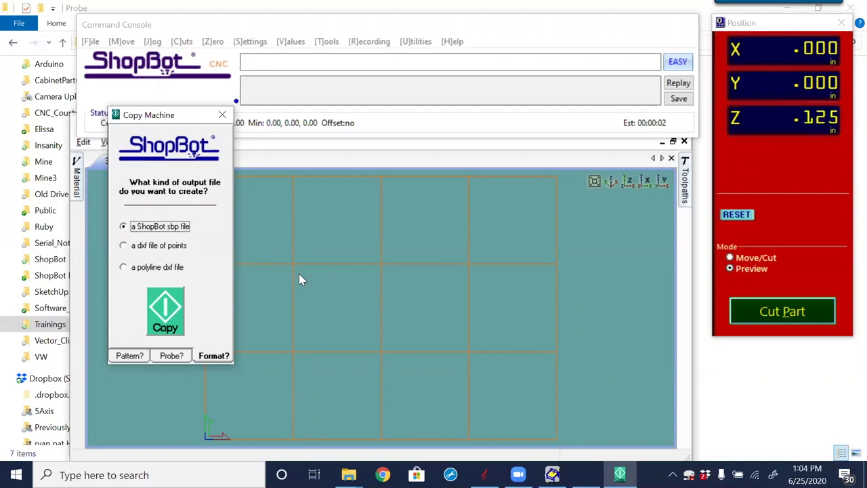
- Switch to File Explorer and locate my_scanned.sbp in the Probe folder
left_click(752, 379)
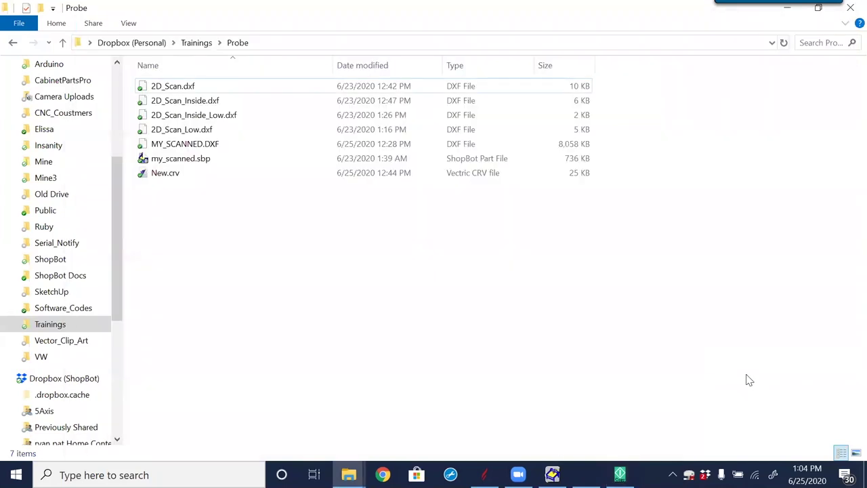
left_click(175, 160)
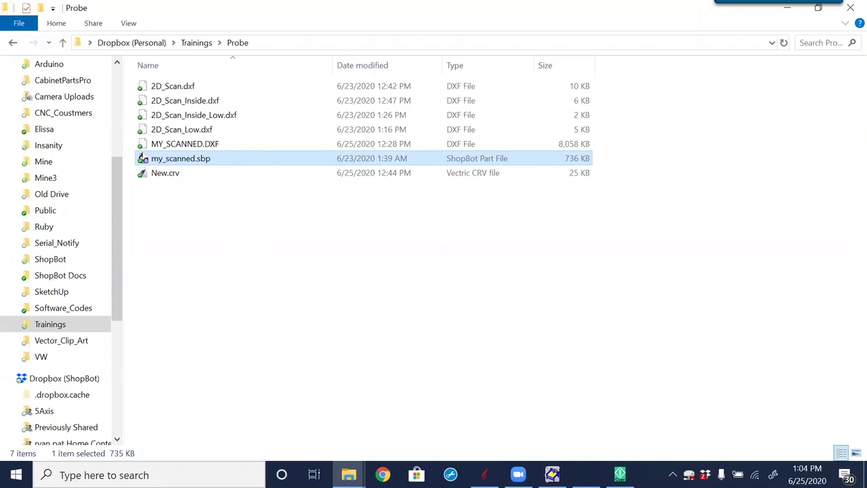
double_click(194, 160)
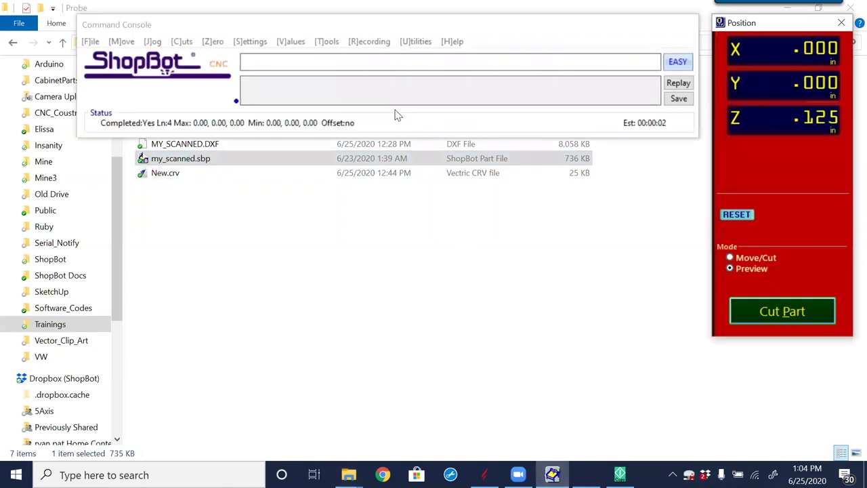
- Return to the ShopBot console and load my_scanned.sbp into the Probe to Surface Translator
left_click(328, 42)
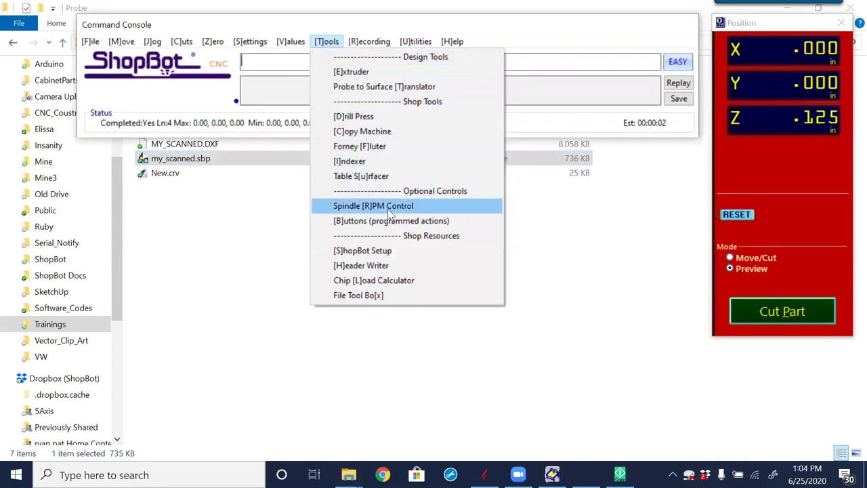
left_click(385, 87)
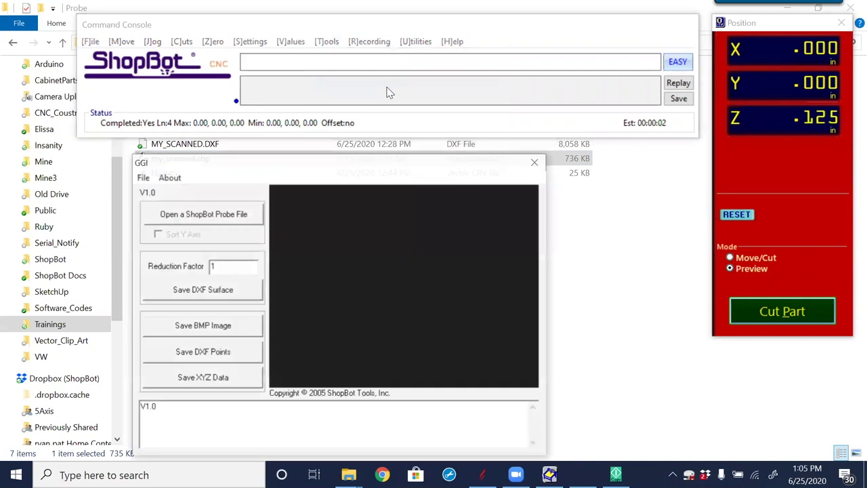
left_click(203, 215)
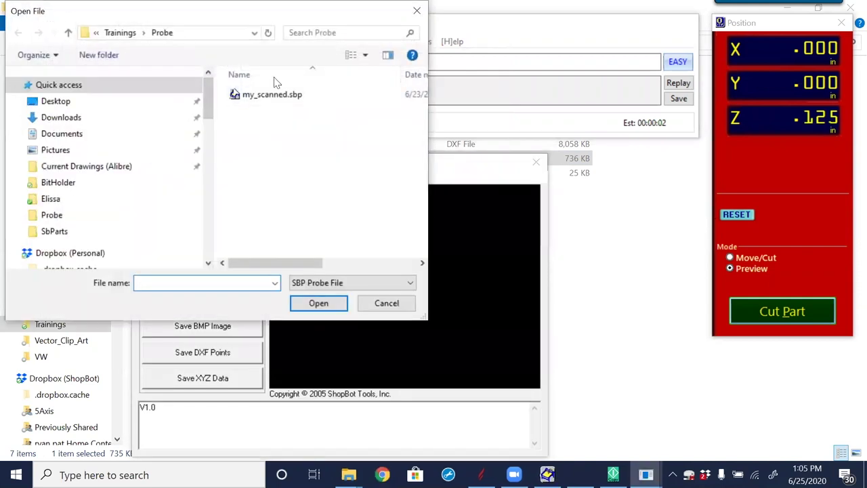
left_click(276, 100)
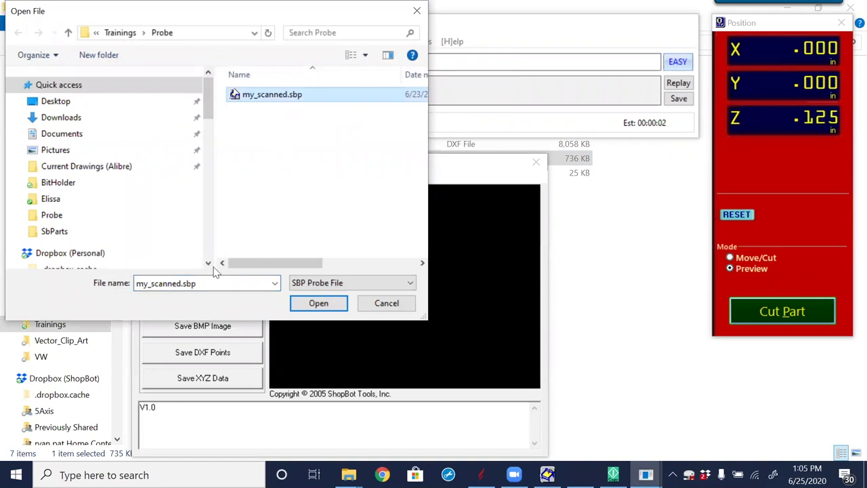
left_click(181, 284)
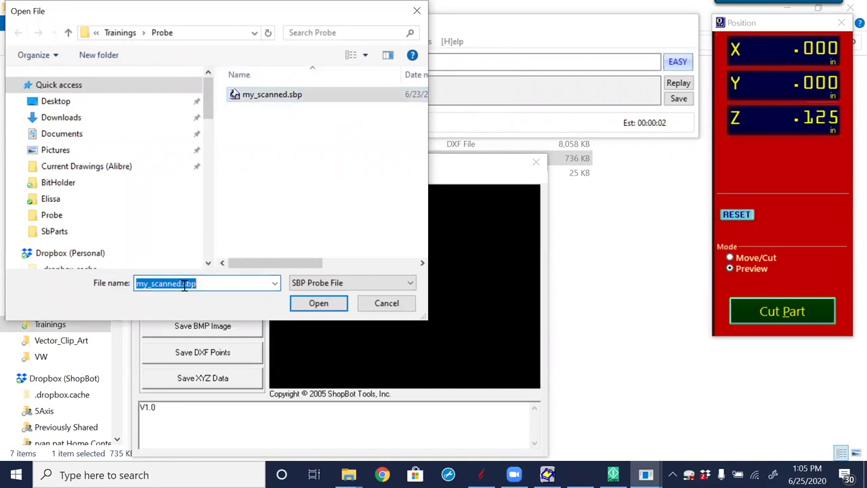
left_click(320, 304)
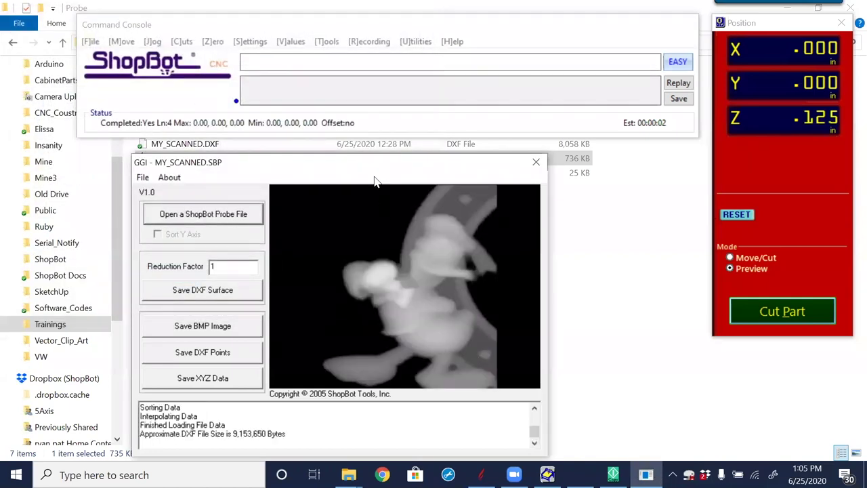
- Save the probed scan as a DXF surface named Donald and locate Donald.DXF in the Probe folder
left_click(215, 299)
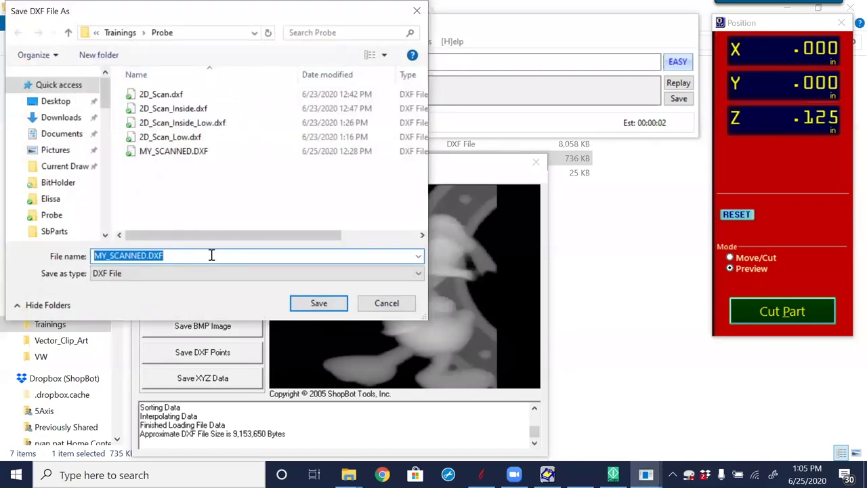
type("Do")
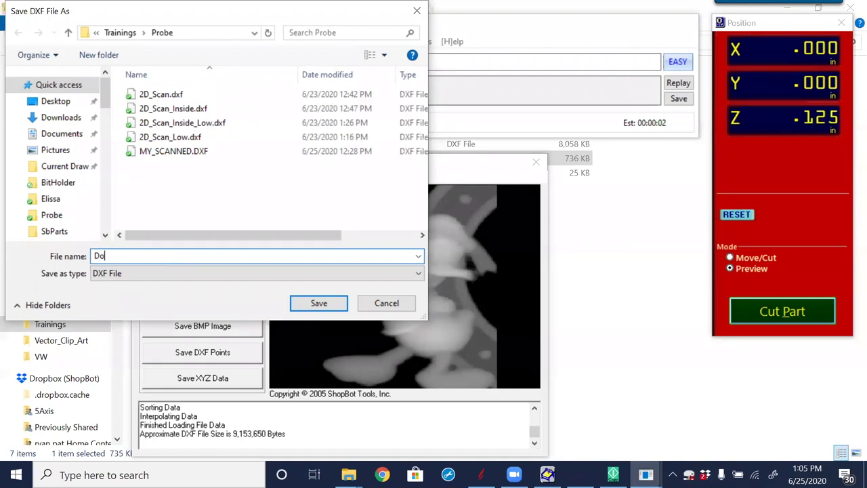
type("nald")
left_click(318, 303)
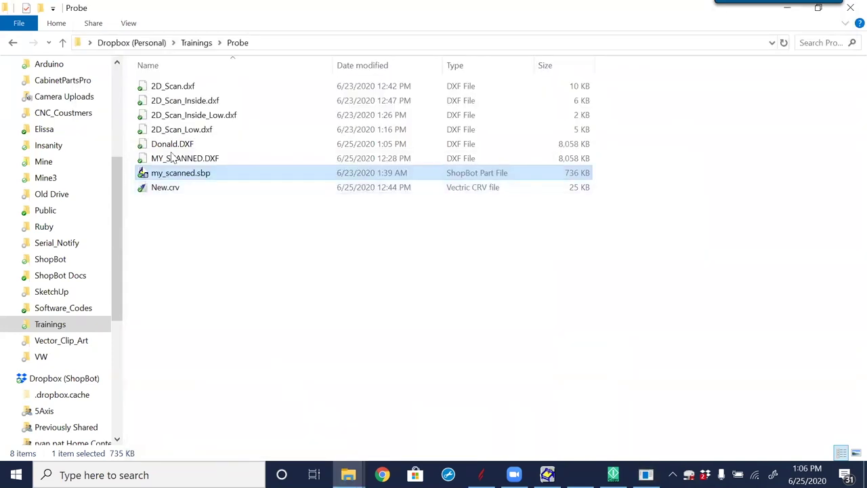
left_click(171, 145)
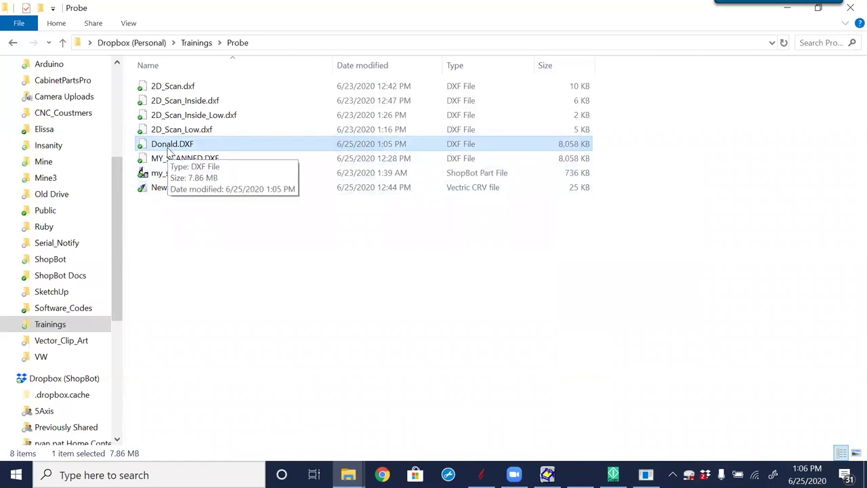
- Launch VCarve Pro 10.0 and create a new file
left_click(223, 474)
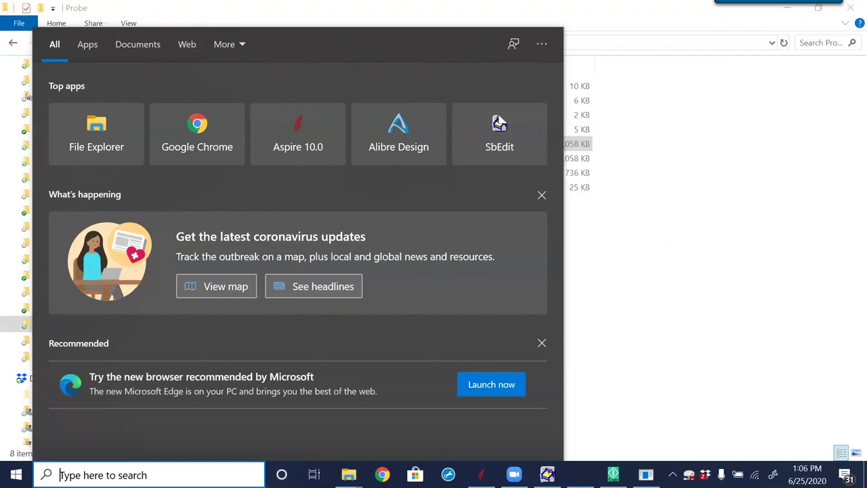
type("v")
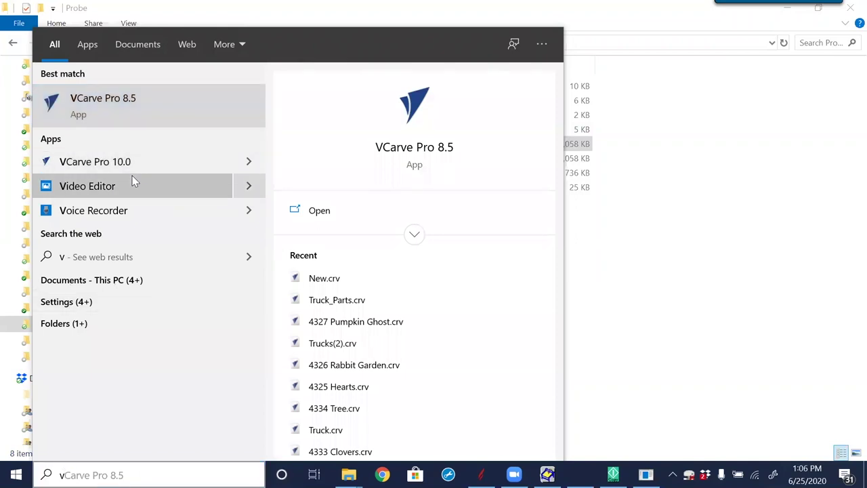
key("Return")
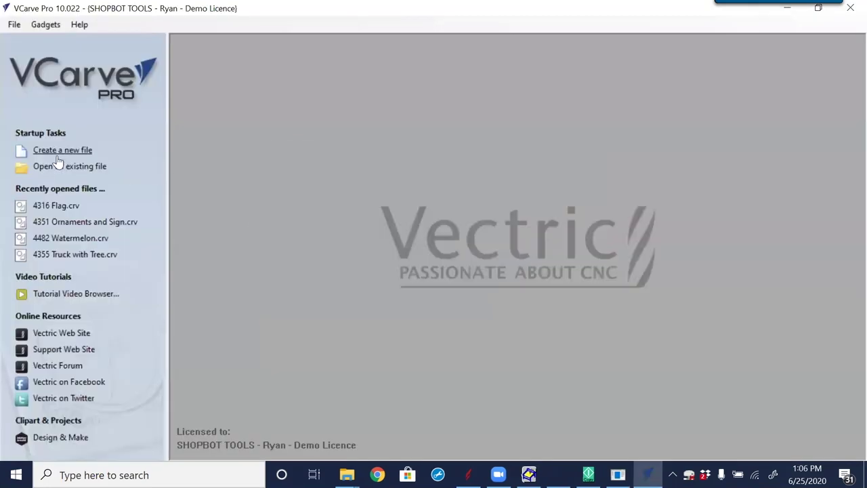
left_click(58, 154)
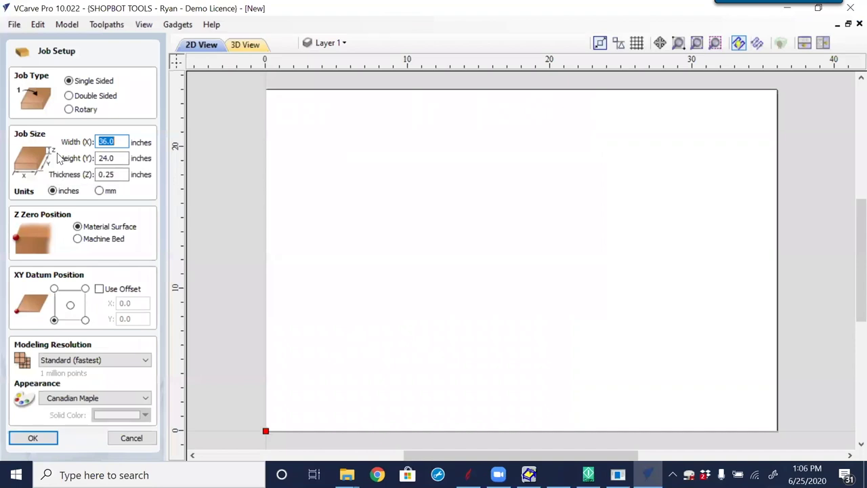
type("3")
left_click_drag(117, 158, 96, 160)
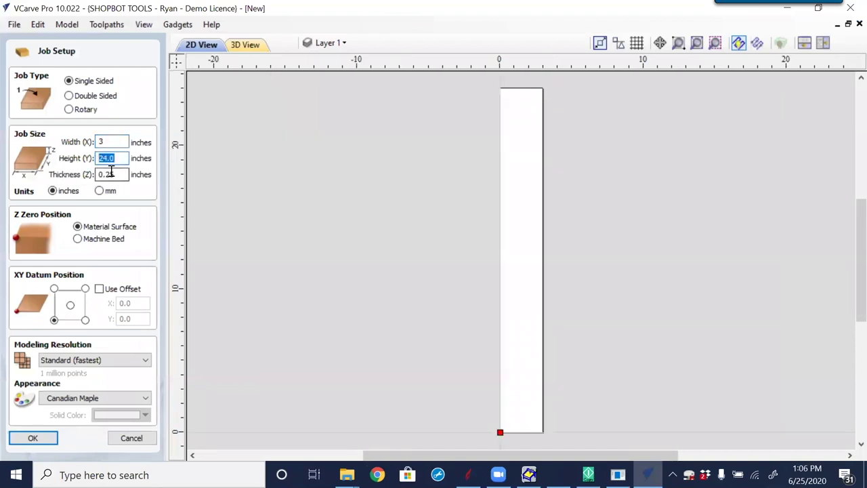
type("2")
- Set the job size to 2 inches wide, 3 inches high and 5 inches thick, and accept the job setup
left_click_drag(116, 144, 74, 146)
type("2")
key("Tab")
type("3")
left_click(110, 174)
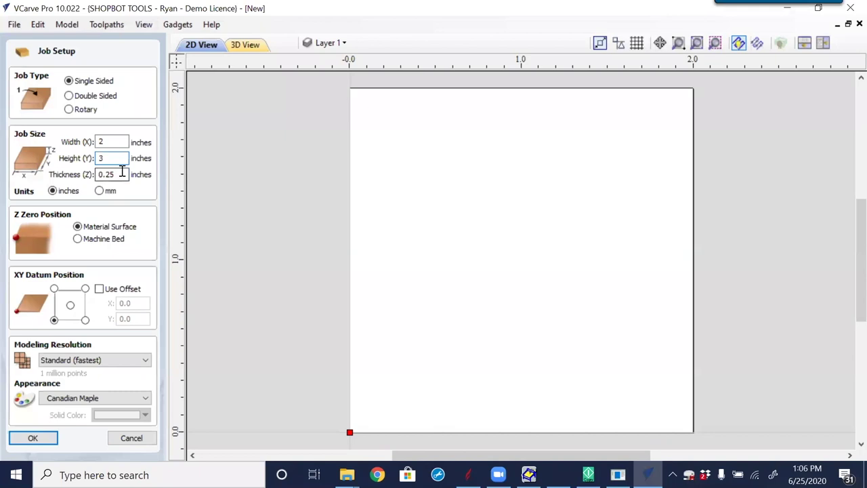
left_click_drag(111, 175, 81, 182)
type("5")
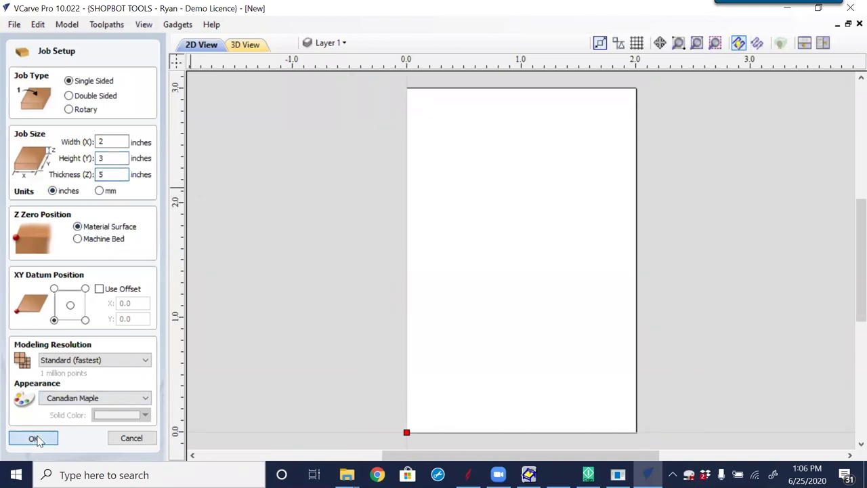
key("Return")
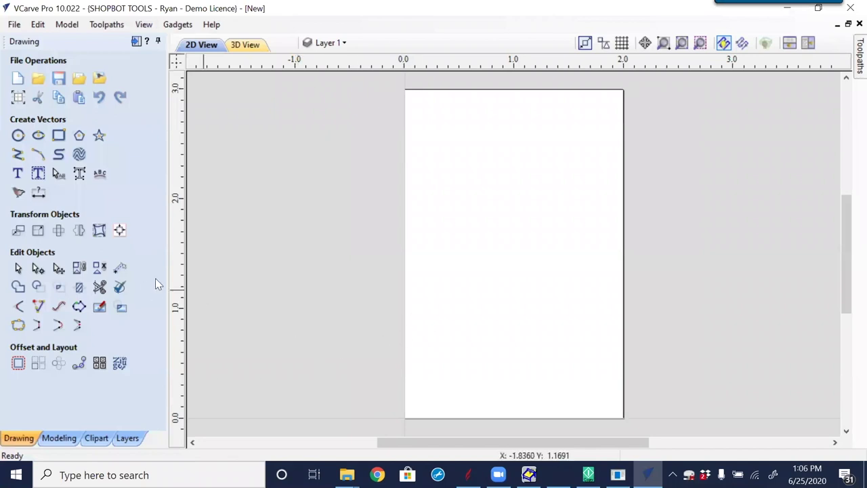
- Import Donald.DXF from the Probe folder as a 3D model
left_click(59, 438)
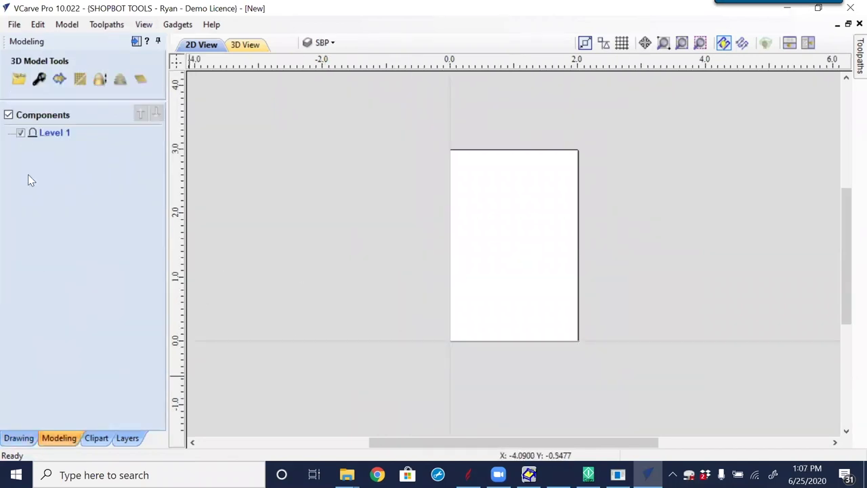
left_click(18, 81)
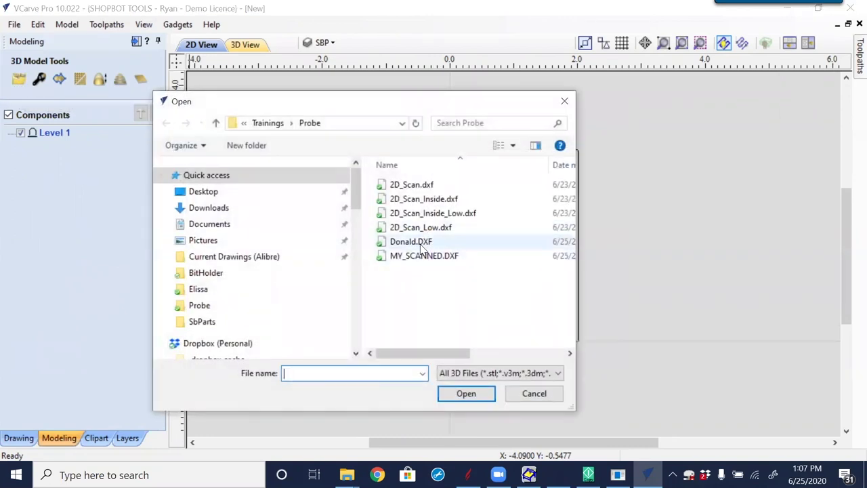
left_click(421, 244)
left_click(466, 394)
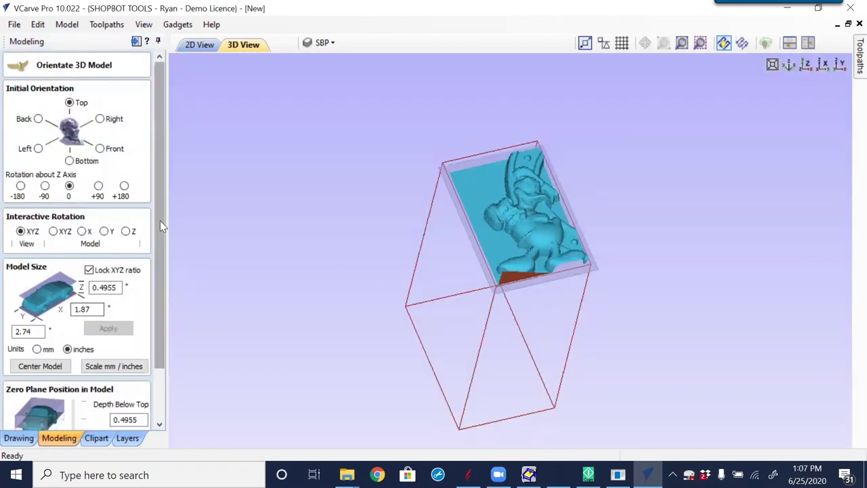
- Try zero plane depths of 0.1635 and 0.3518 inches below the model's top and check the cut-off from several angles
scroll(161, 229, "down", 2)
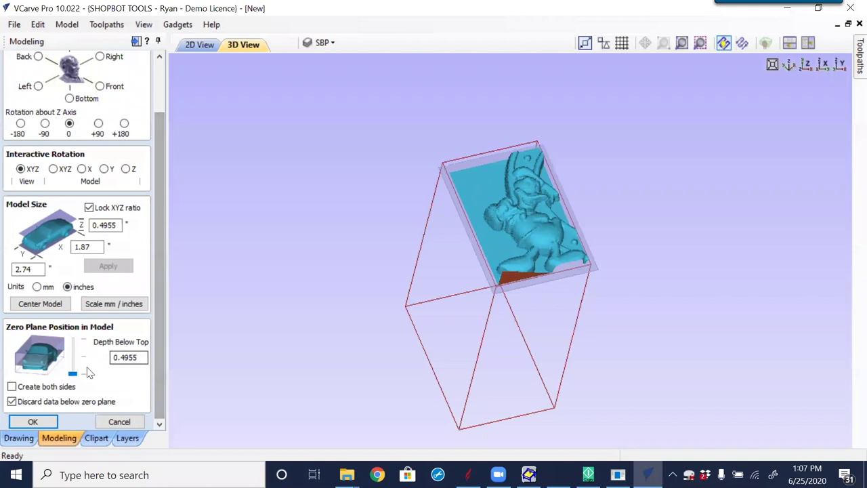
left_click_drag(73, 374, 83, 353)
scroll(552, 225, "up", 2)
scroll(552, 225, "up", 5)
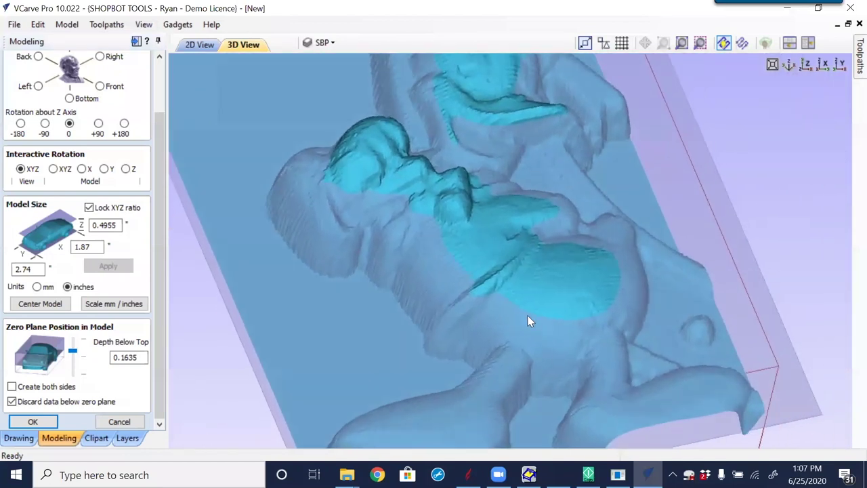
left_click_drag(530, 322, 525, 293)
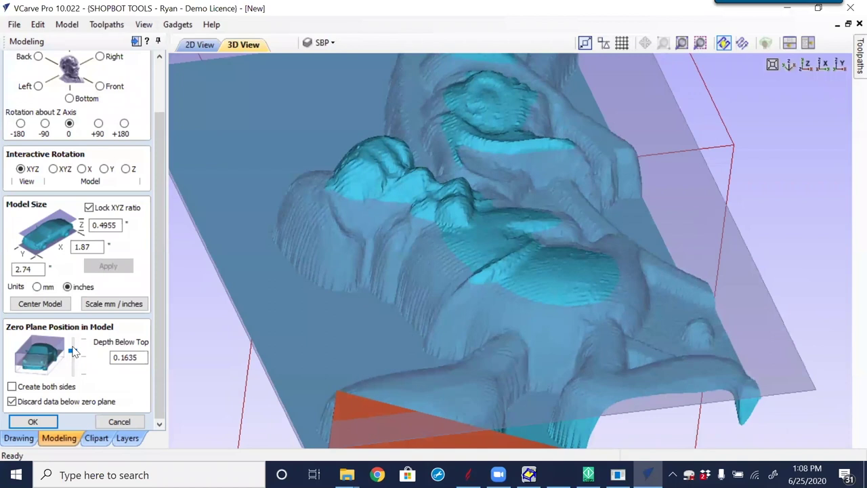
left_click_drag(73, 353, 85, 366)
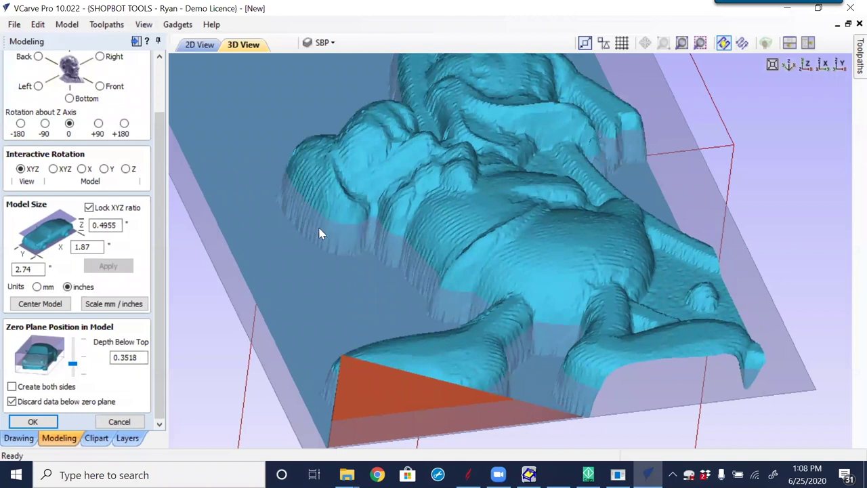
left_click_drag(572, 188, 557, 240)
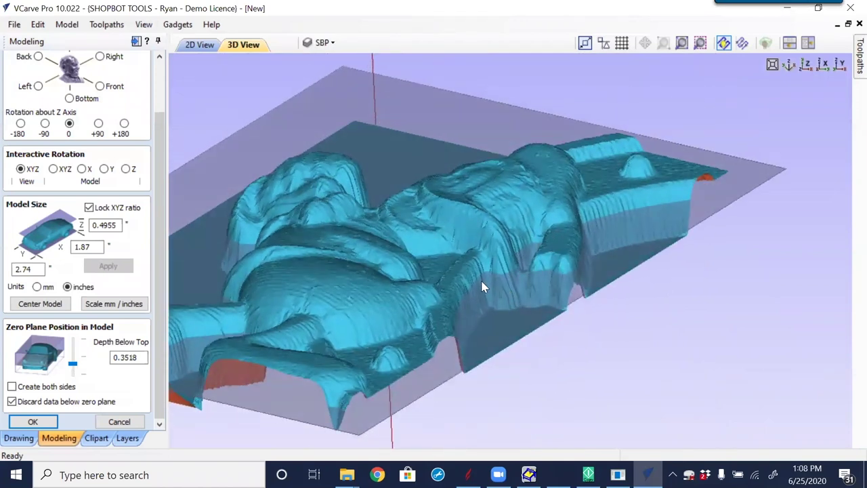
left_click_drag(344, 334, 684, 299)
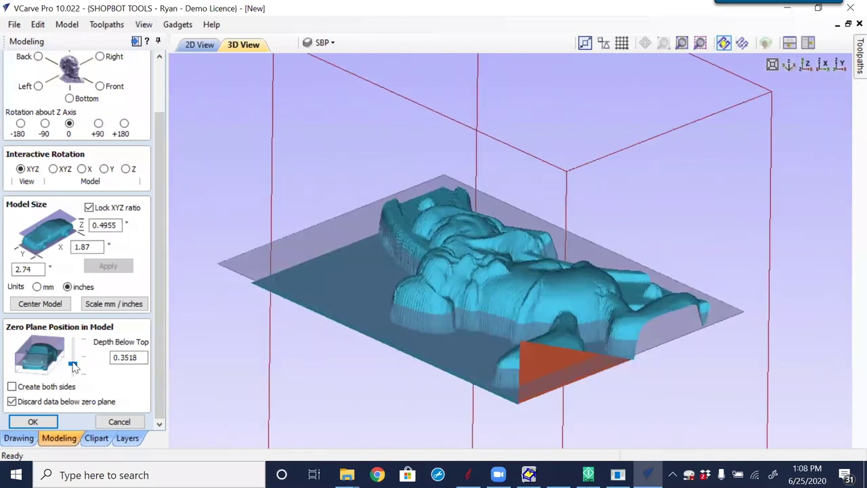
- Set the zero plane depth to 0.4955 inches below the model's top and accept the model orientation
left_click_drag(72, 363, 72, 373)
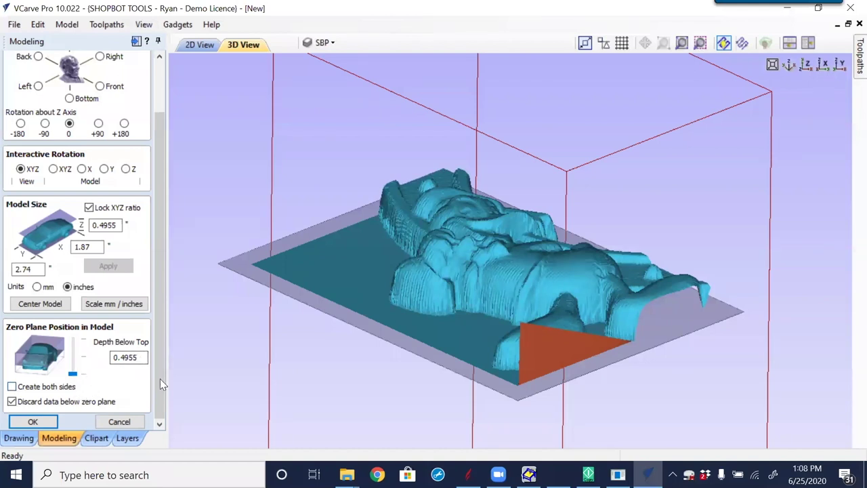
left_click(48, 423)
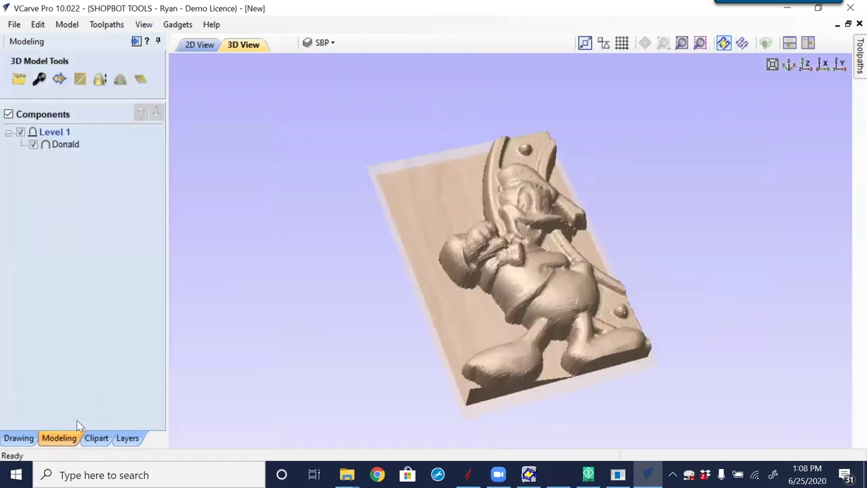
left_click_drag(664, 301, 551, 369)
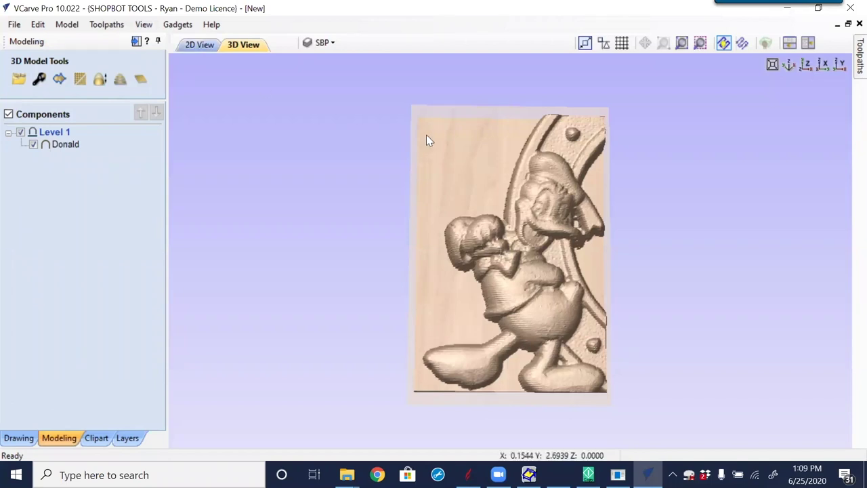
- Compare the Donald relief in 2D and 3D, and select it in the 2D view for a black and white bitmap trace
left_click(201, 47)
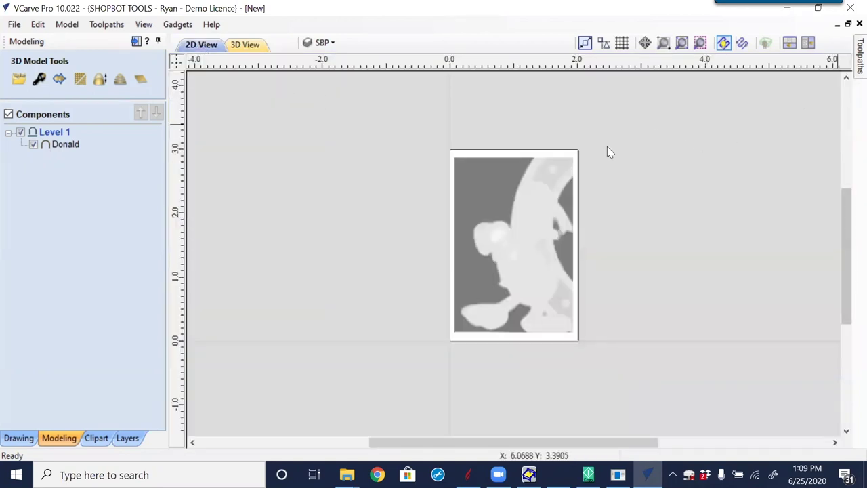
left_click(859, 55)
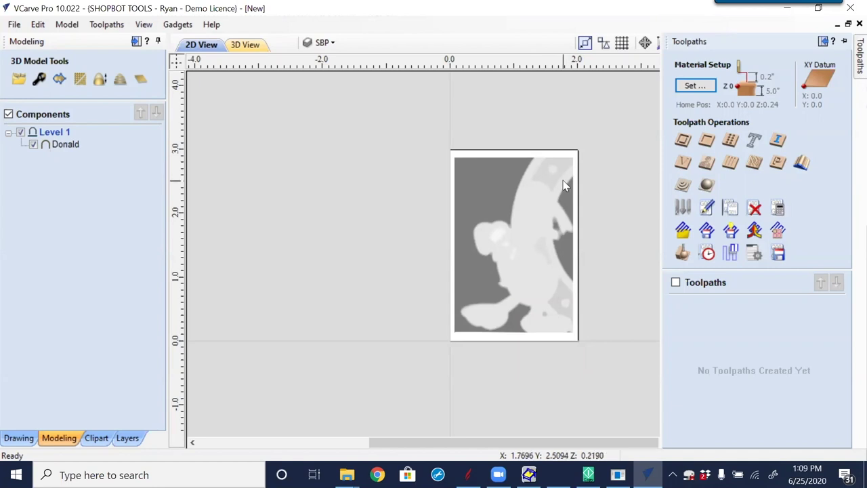
left_click(251, 46)
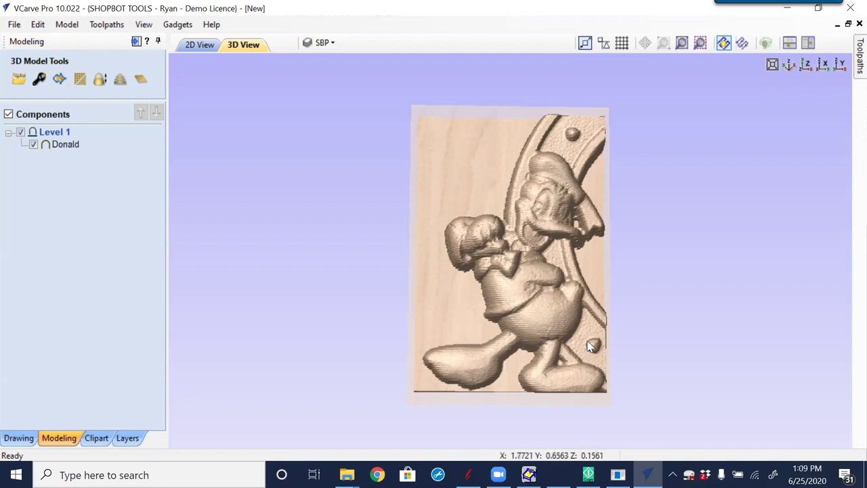
left_click(203, 44)
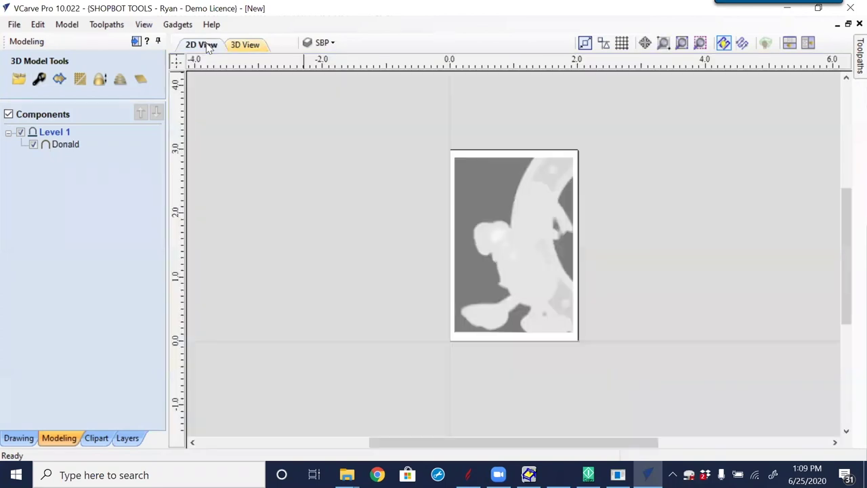
left_click(18, 439)
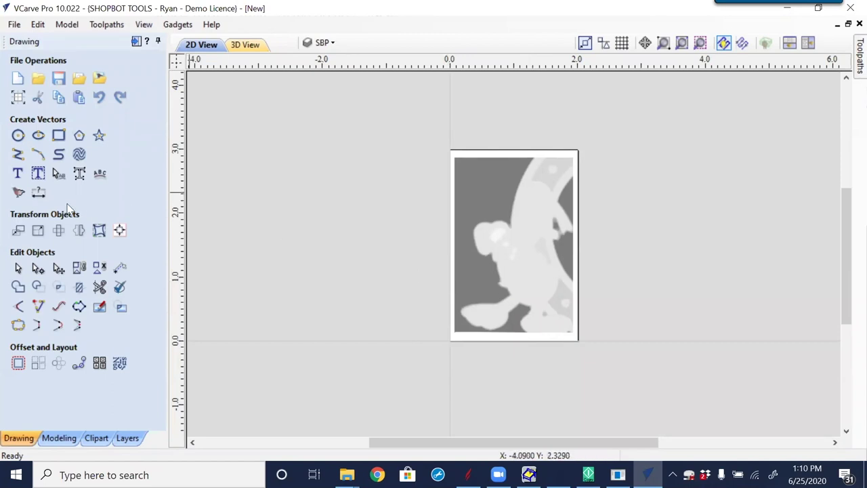
left_click(18, 195)
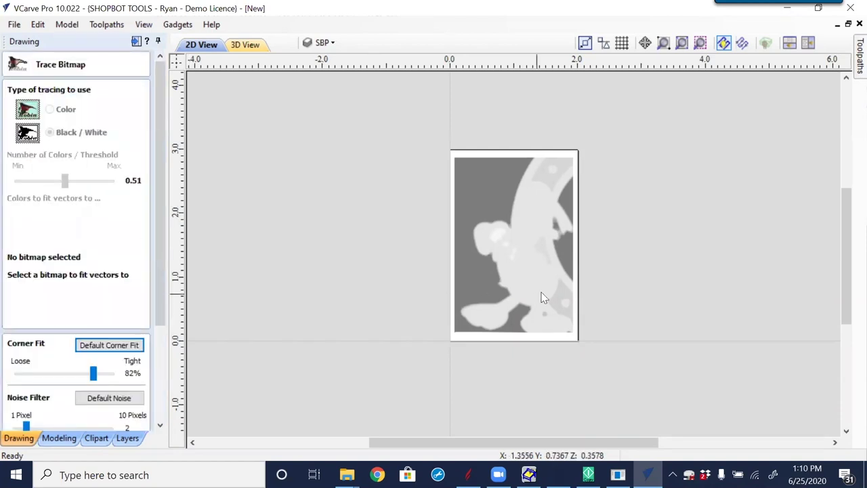
left_click(480, 276)
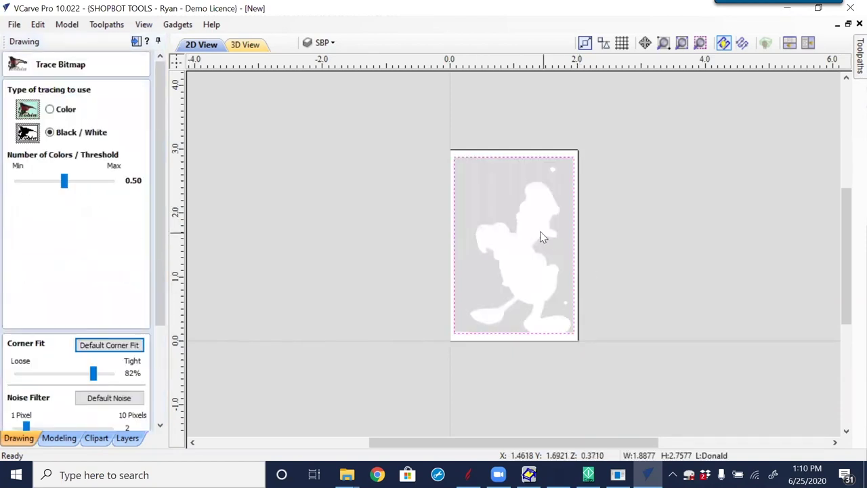
- Compare trace thresholds against the 3D relief and set the black and white threshold to 0.48
scroll(540, 234, "up", 2)
scroll(538, 244, "up", 2)
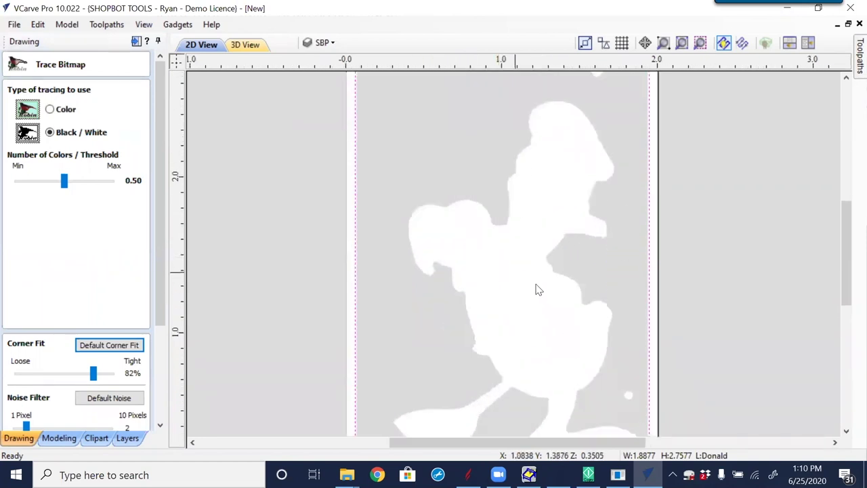
scroll(393, 240, "down", 3)
mouse_move(65, 181)
left_mouse_down()
mouse_move(87, 190)
mouse_move(49, 189)
mouse_move(64, 183)
mouse_move(56, 183)
left_mouse_up()
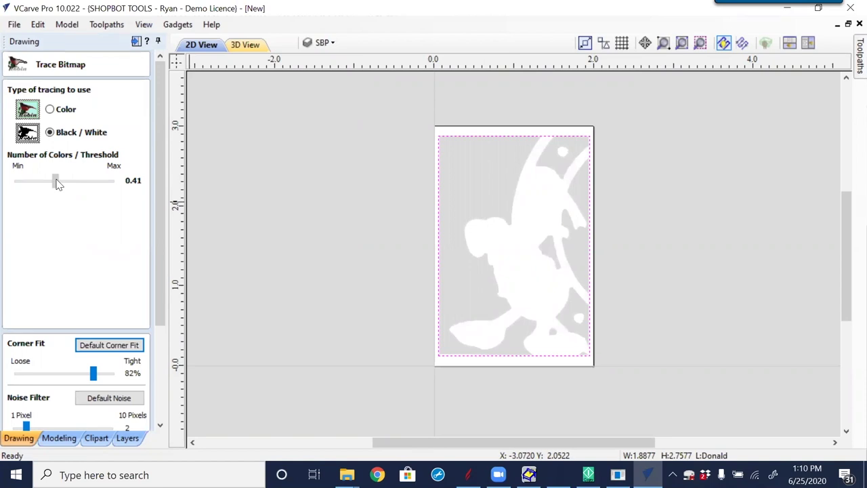
left_click_drag(58, 185, 63, 182)
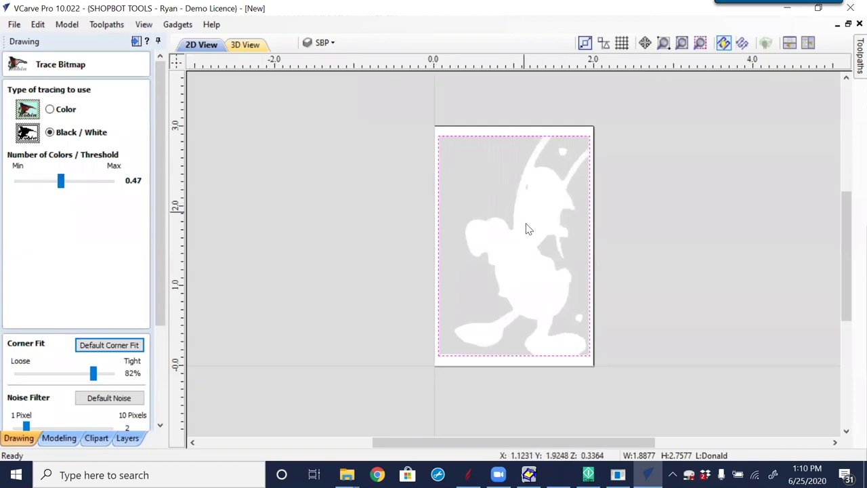
left_click(248, 46)
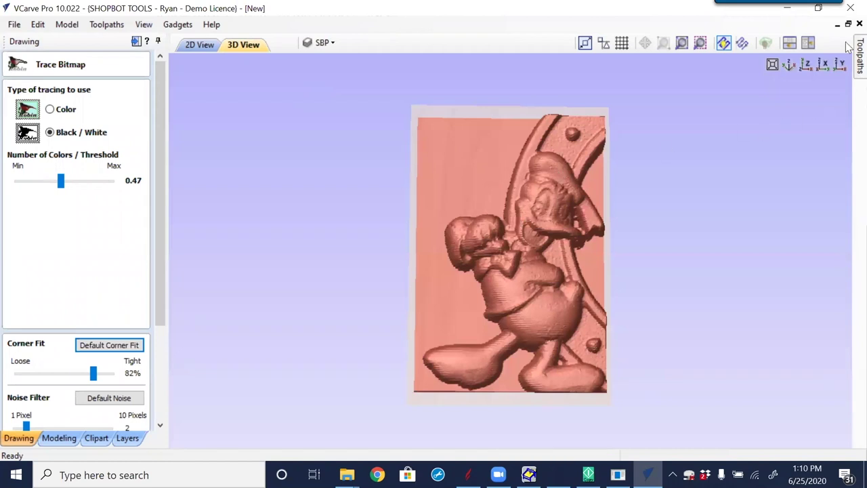
left_click(200, 46)
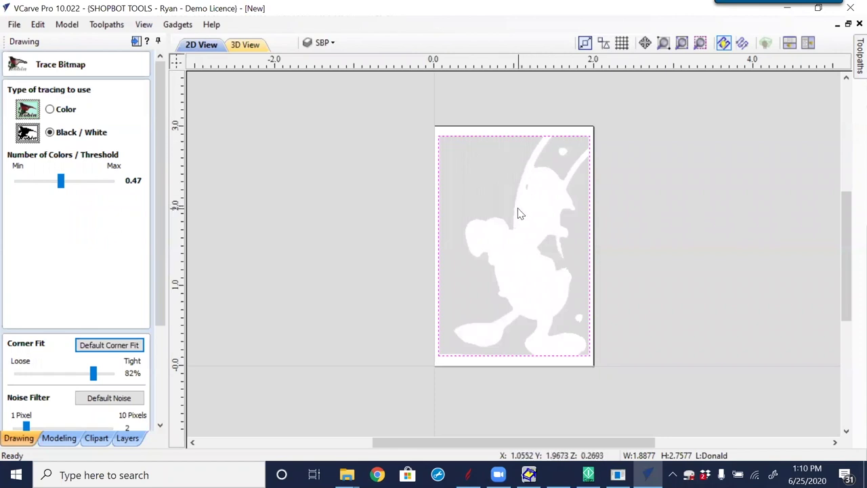
left_click(62, 187)
left_click_drag(62, 187, 63, 189)
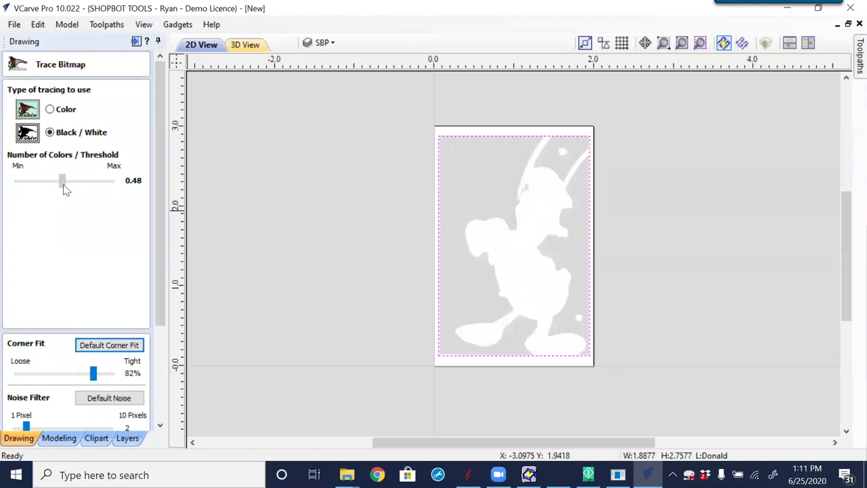
left_click_drag(64, 190, 62, 183)
- Preview the traced outline, apply it as grouped vectors, and close the bitmap trace
left_click_drag(161, 257, 161, 352)
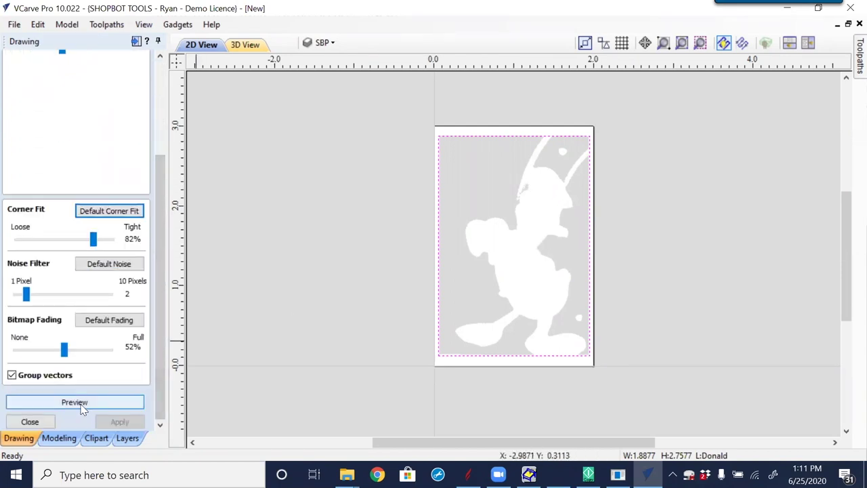
left_click(76, 403)
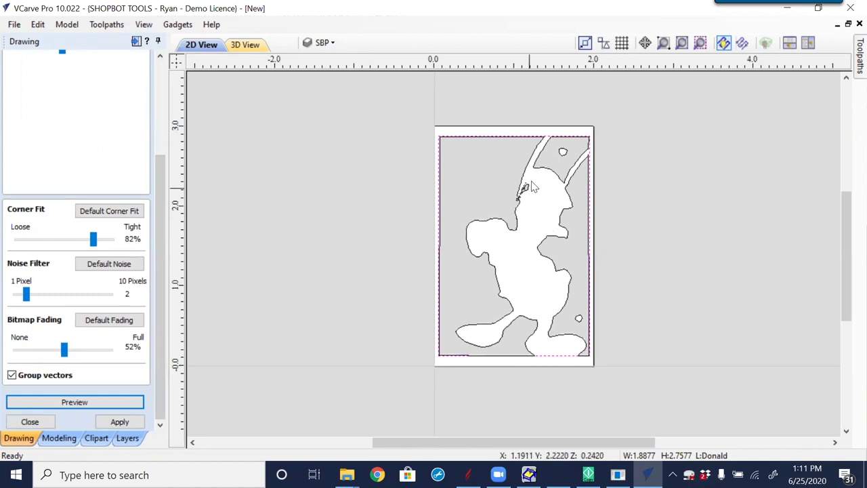
scroll(534, 175, "up", 3)
scroll(534, 175, "up", 2)
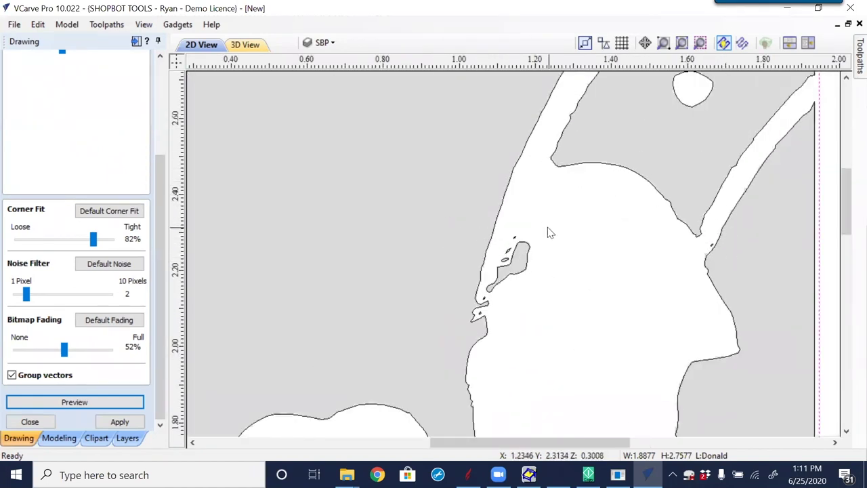
scroll(541, 238, "down", 2)
scroll(541, 238, "down", 2)
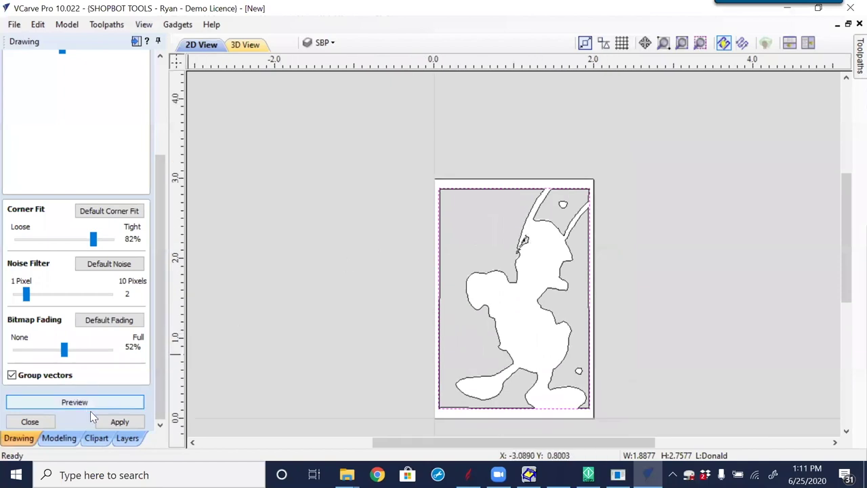
left_click(122, 423)
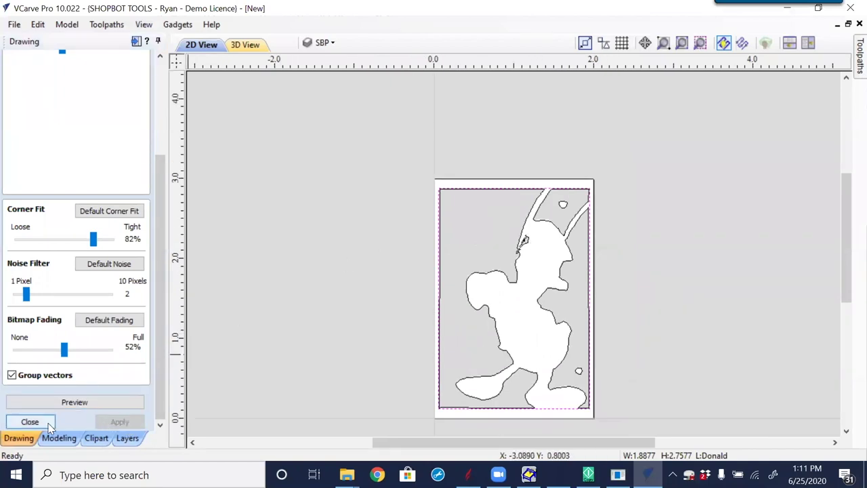
left_click(29, 421)
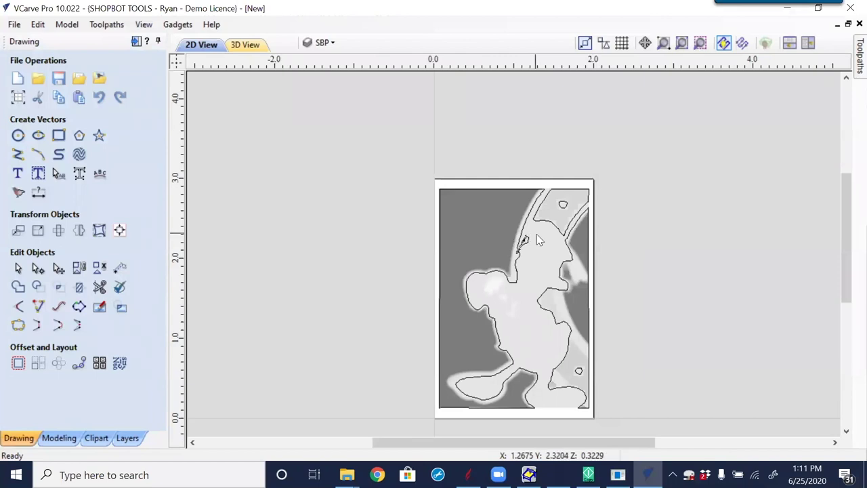
scroll(539, 239, "up", 3)
scroll(544, 271, "up", 3)
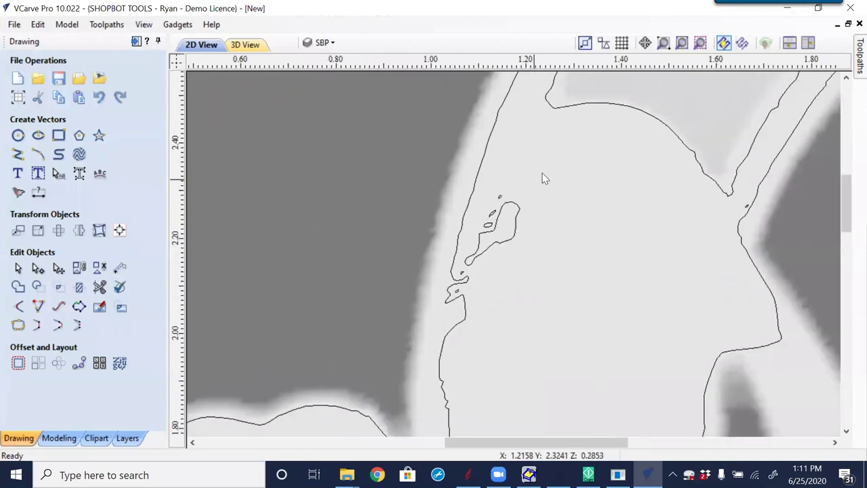
- Compare the traced outline with the Donald relief around the hat, face and bill in the 2D view
left_click(456, 293)
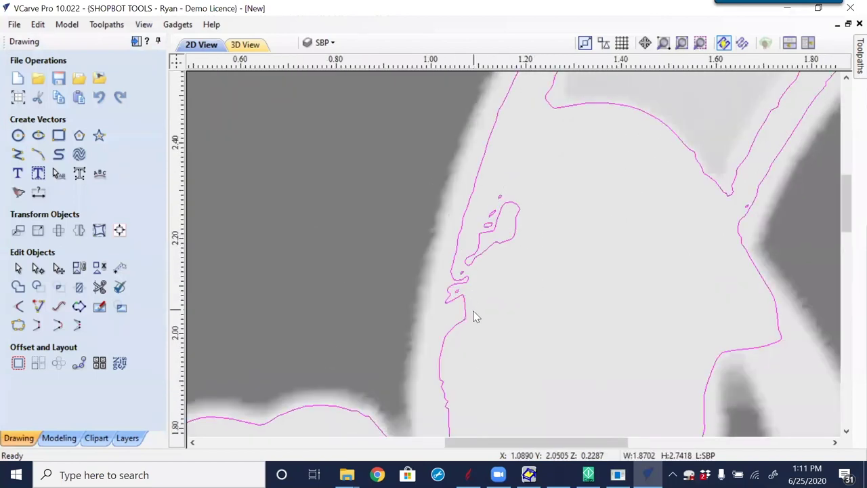
left_click(515, 337)
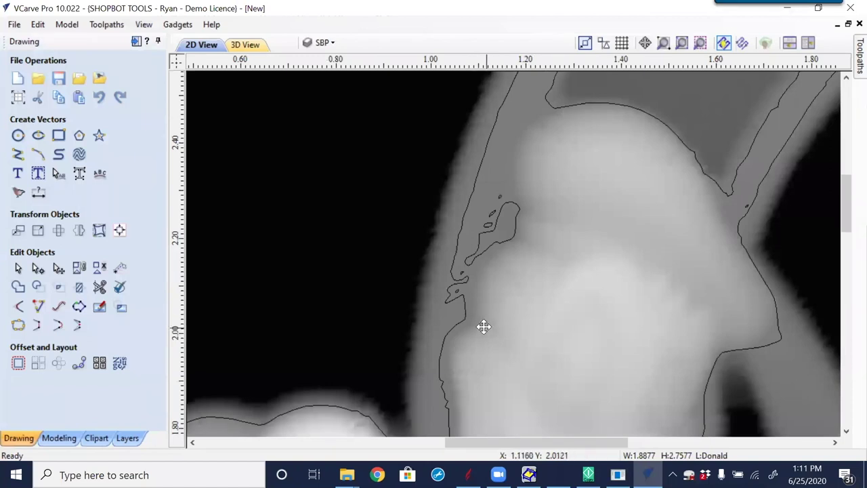
scroll(485, 346, "down", 2)
scroll(477, 359, "up", 2)
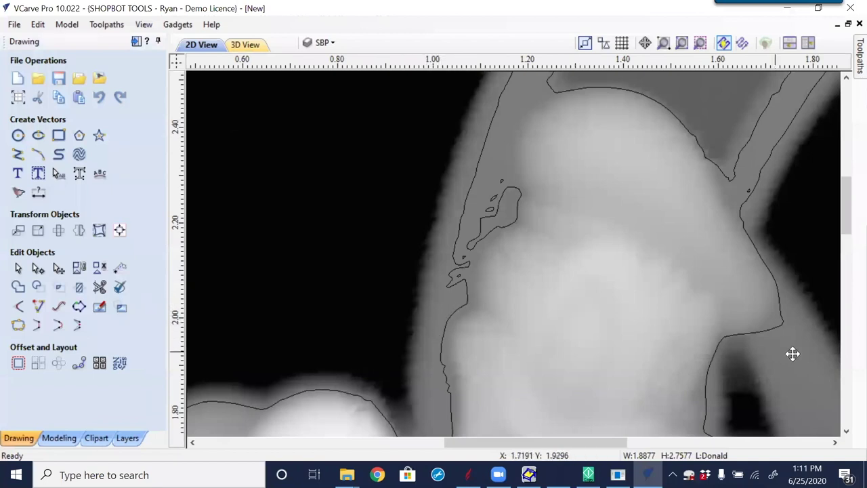
middle_click_drag(666, 343, 642, 317)
middle_click_drag(665, 378, 616, 232)
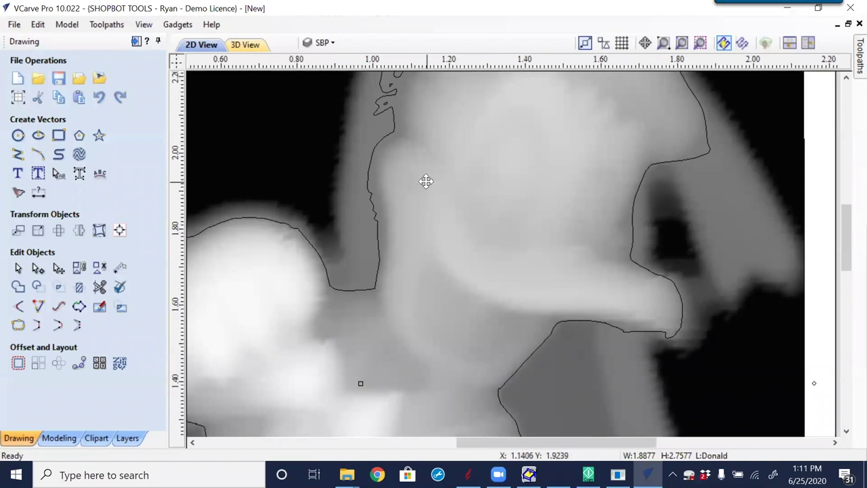
scroll(420, 203, "down", 2)
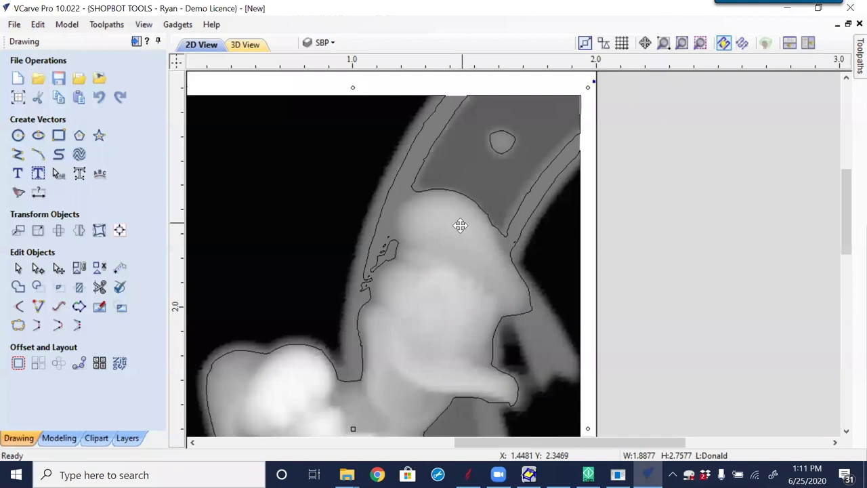
- Ungroup the traced outline vectors so that each contour can be selected separately
left_click(709, 240)
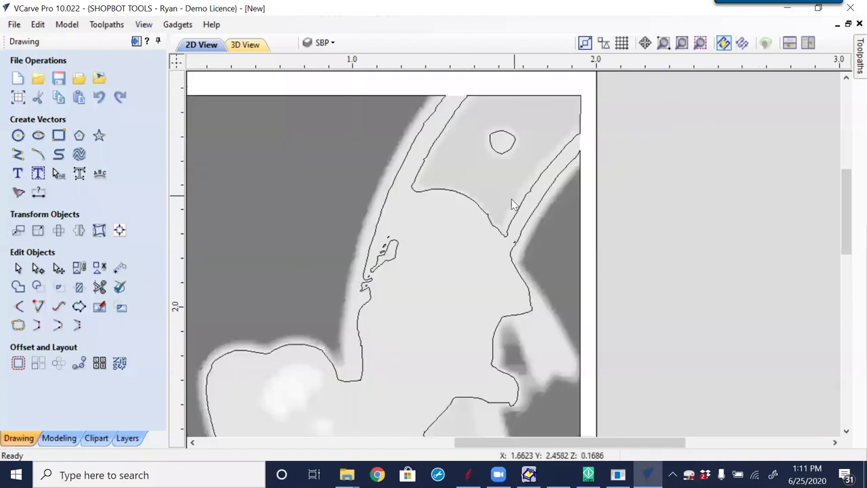
left_click(520, 214)
left_click(519, 214)
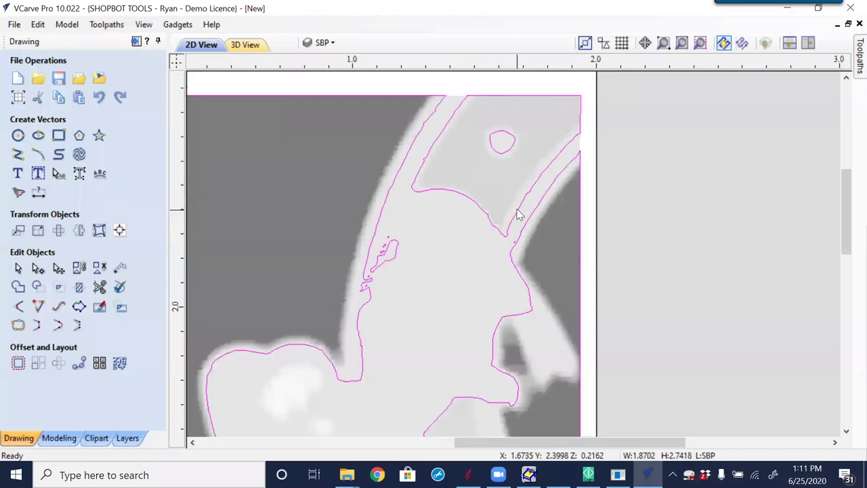
left_click(527, 215)
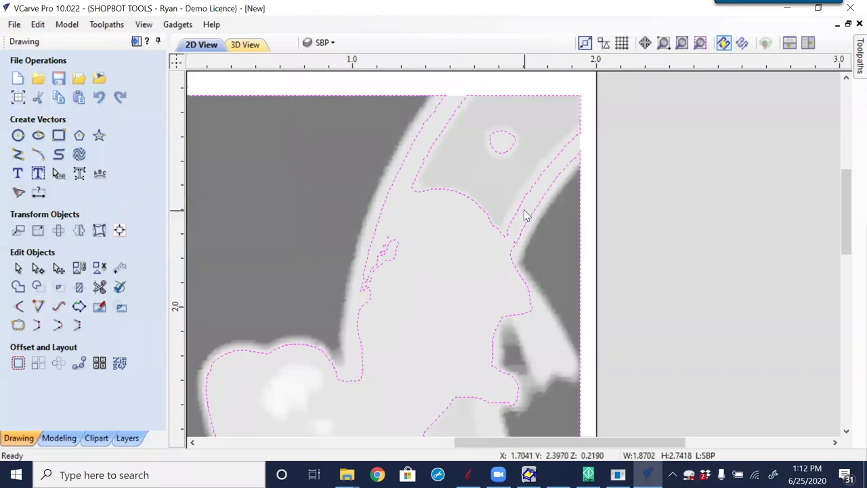
scroll(604, 292, "down", 3)
left_click(670, 274)
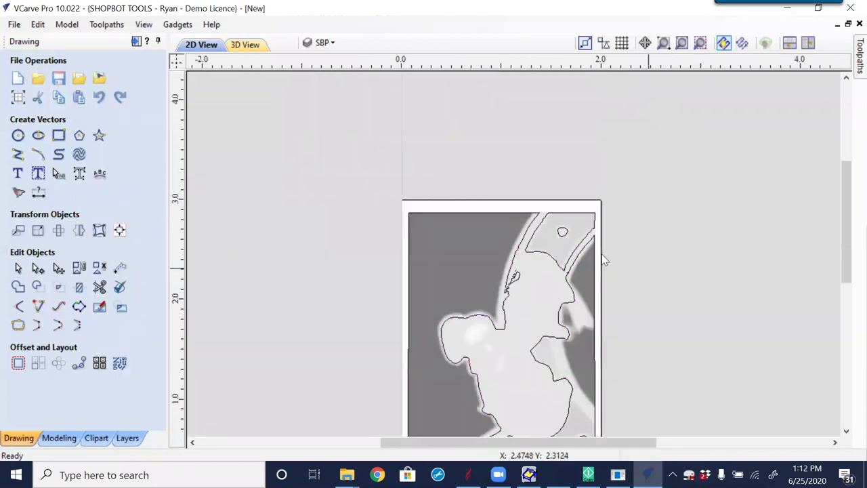
- Cut the background contour above the hat at the node on its lower pointed tip
left_click(545, 256)
scroll(546, 261, "up", 7)
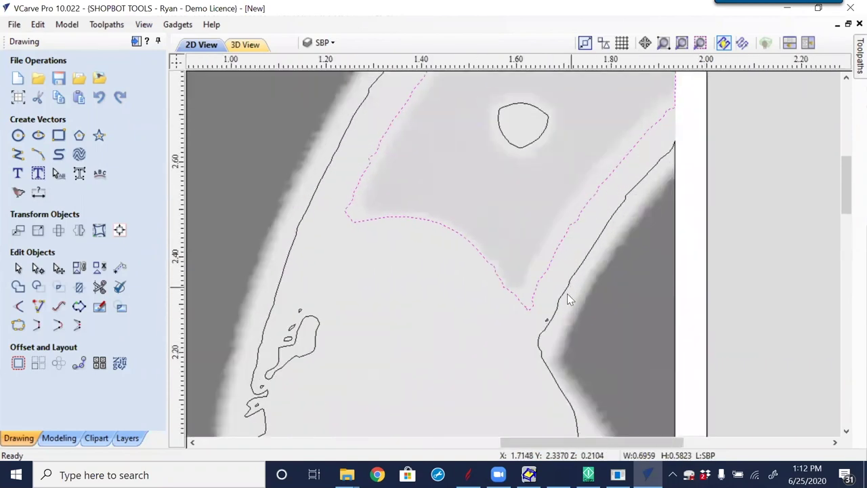
scroll(545, 337, "up", 3)
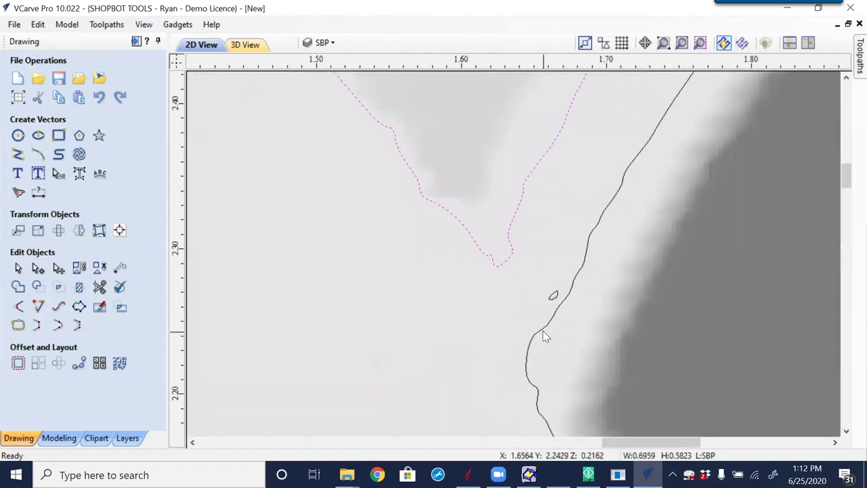
double_click(501, 262)
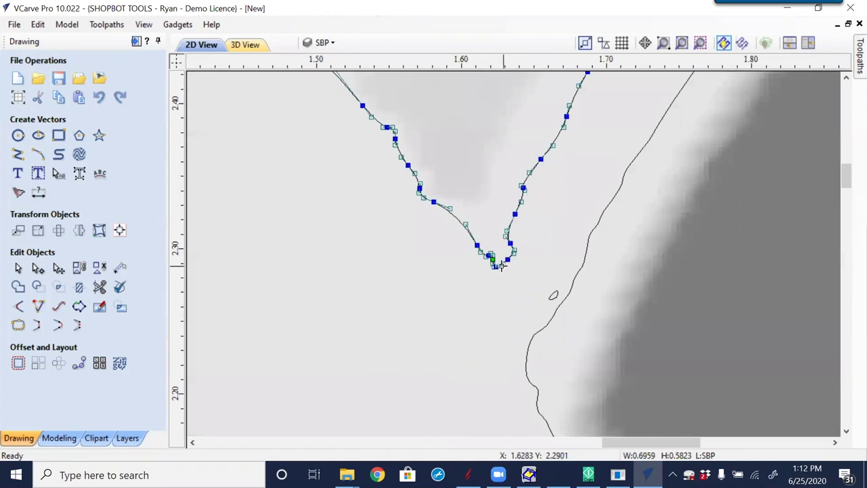
scroll(495, 263, "up", 5)
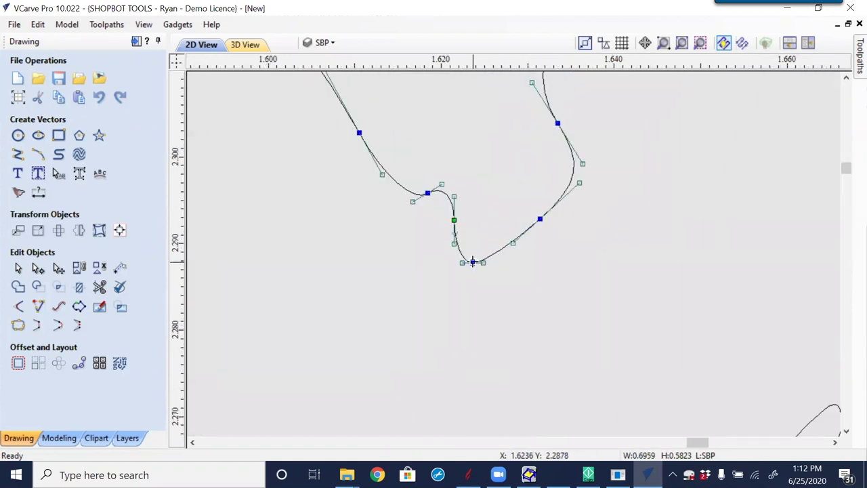
scroll(477, 262, "down", 8)
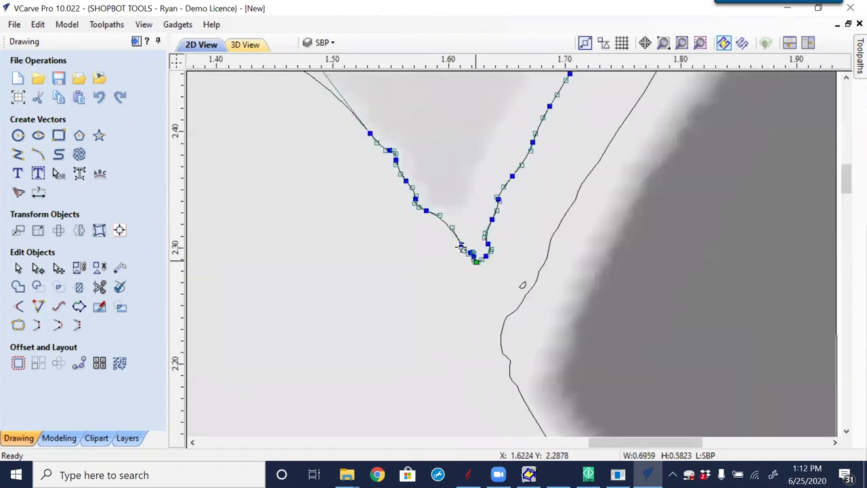
- Cut the background contour at the node where the hat arc begins on the left, and select the separated arc
scroll(426, 291, "up", 5)
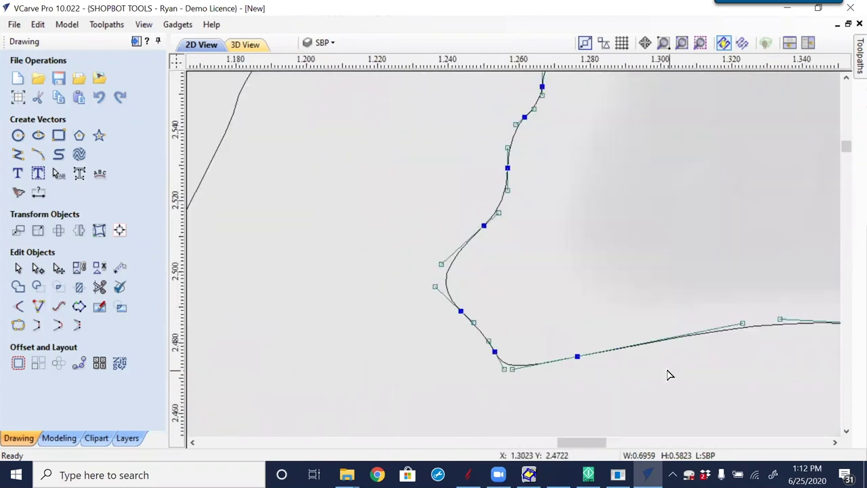
left_click(576, 356)
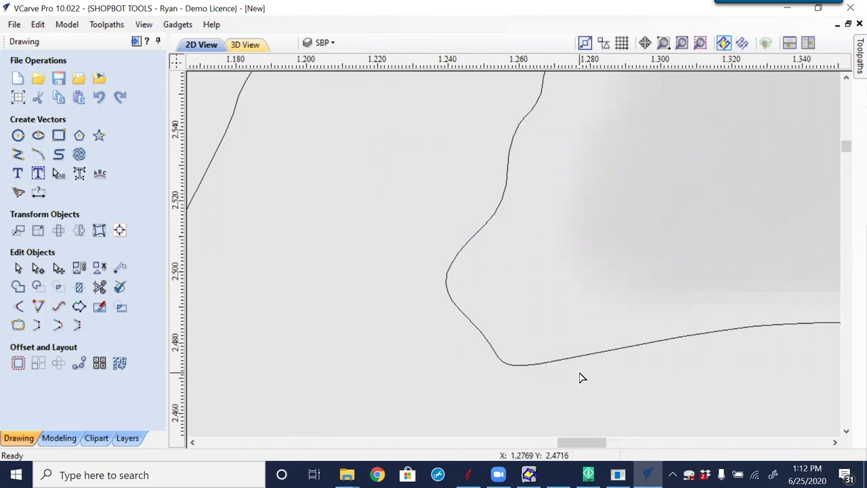
scroll(581, 374, "down", 1)
scroll(583, 371, "down", 3)
left_click(616, 362)
left_click(622, 364)
scroll(663, 400, "down", 2)
middle_click_drag(664, 400, 478, 247)
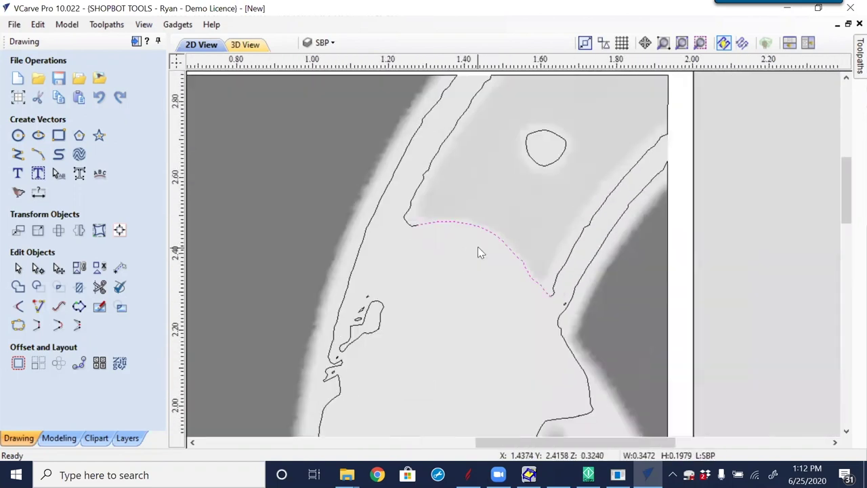
- Cut the right-hand outline at the node in the concave bend where the ring meets the hat
left_click(565, 344)
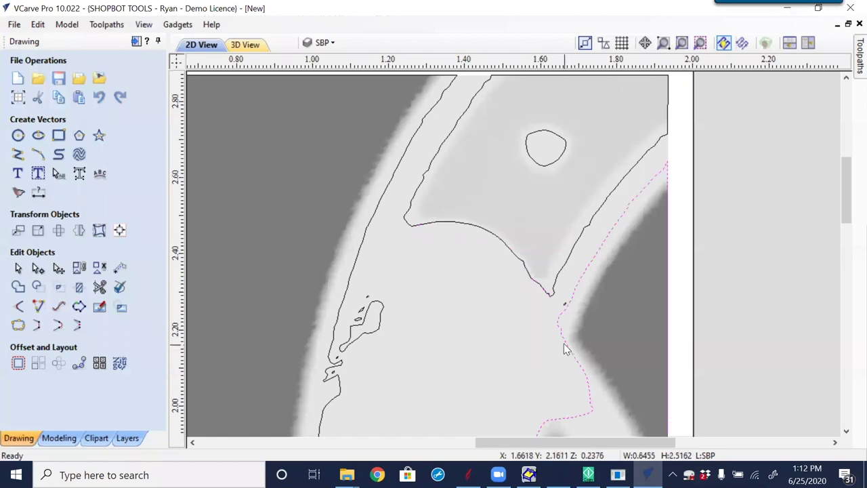
double_click(561, 331)
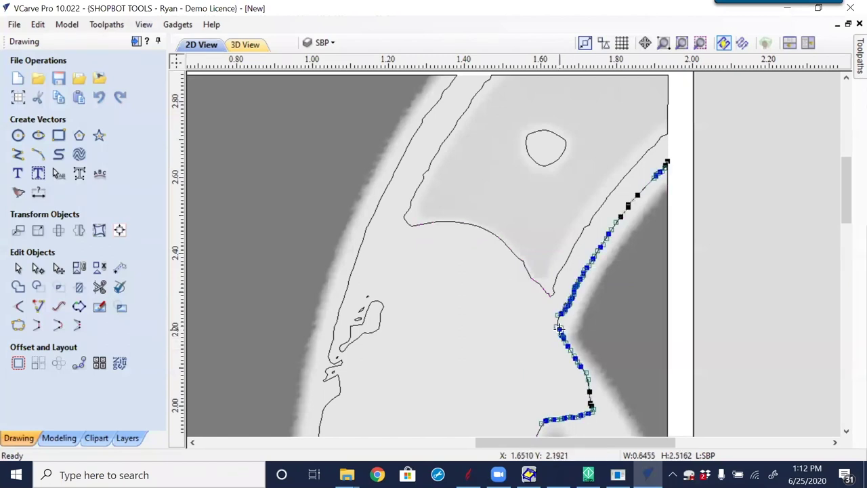
scroll(561, 331, "up", 5)
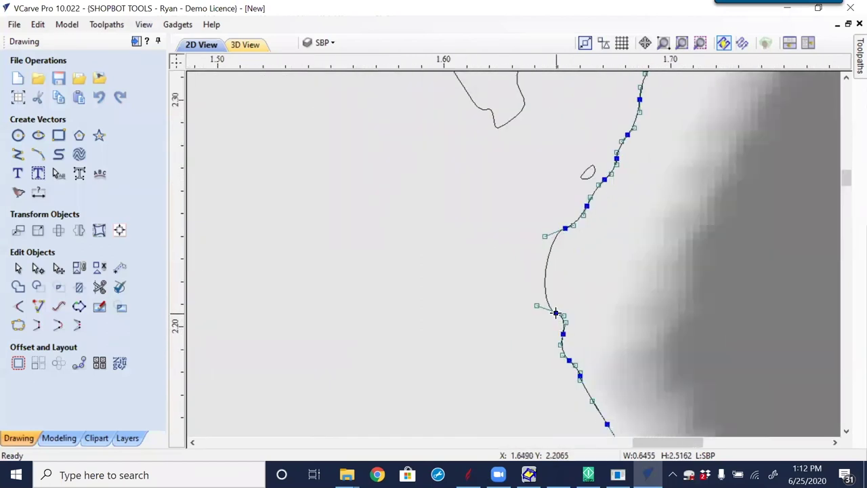
key("n")
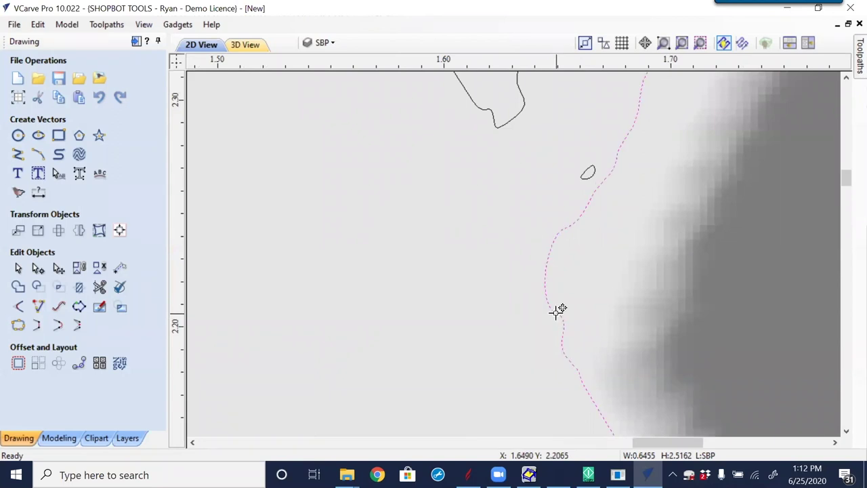
key("n")
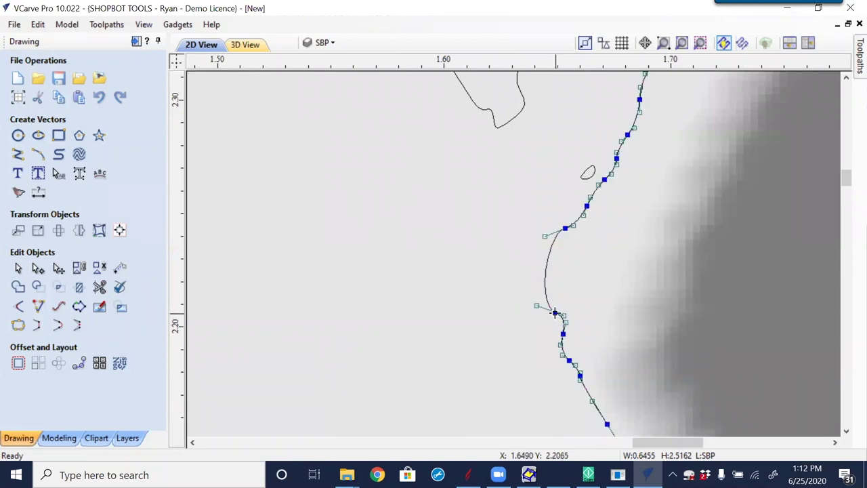
right_click(555, 312)
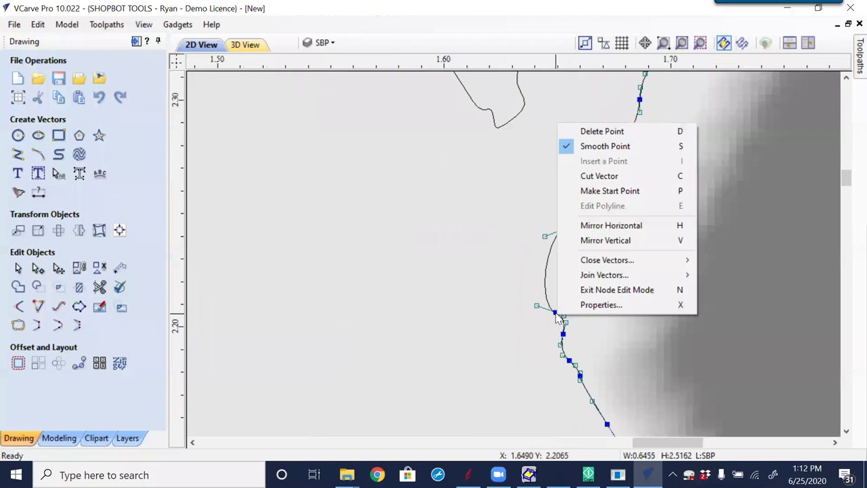
left_click(600, 177)
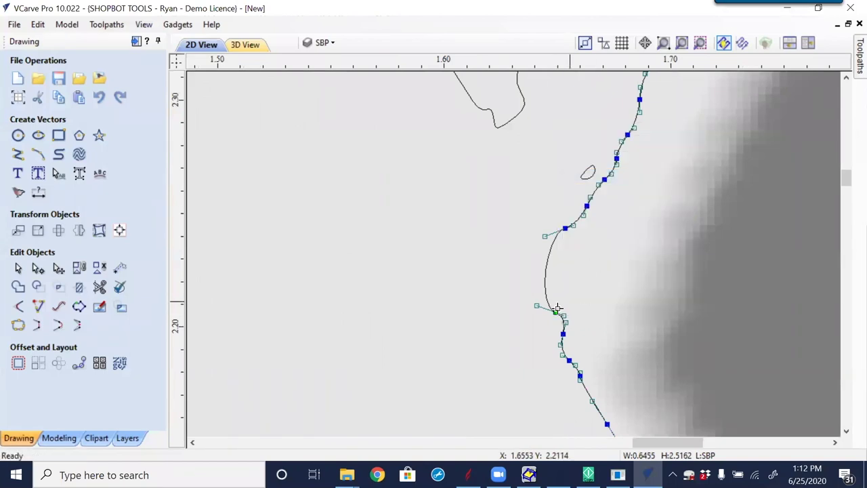
scroll(438, 274, "down", 3)
middle_click_drag(438, 274, 664, 370)
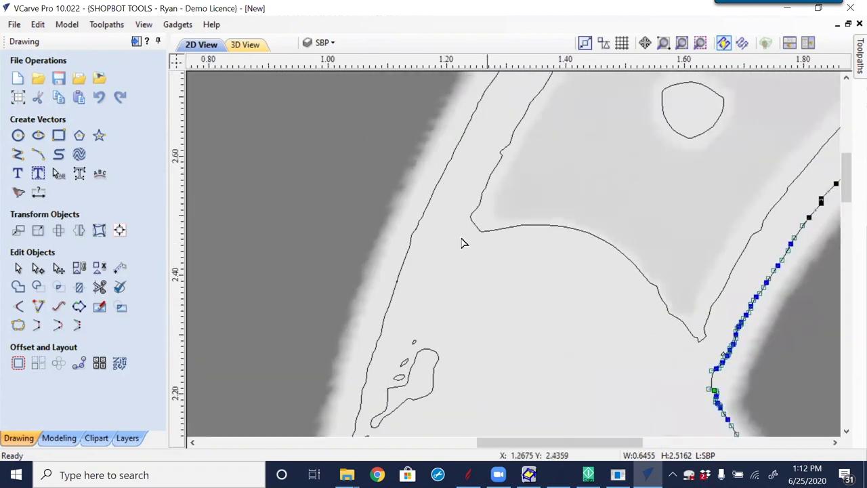
- Cut the left-hand outline at a node on the ring edge beside the hat and check the resulting vector selection
left_click(412, 237)
scroll(412, 237, "up", 3)
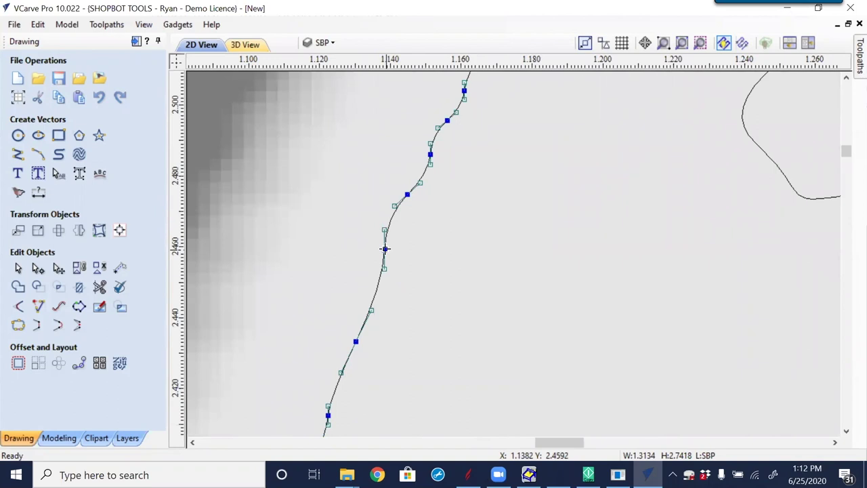
left_click(413, 228)
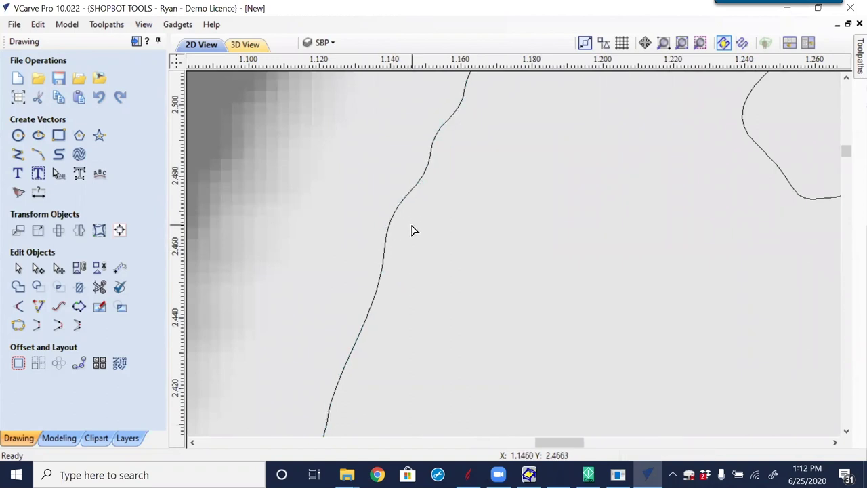
scroll(415, 229, "down", 3)
scroll(444, 248, "down", 2)
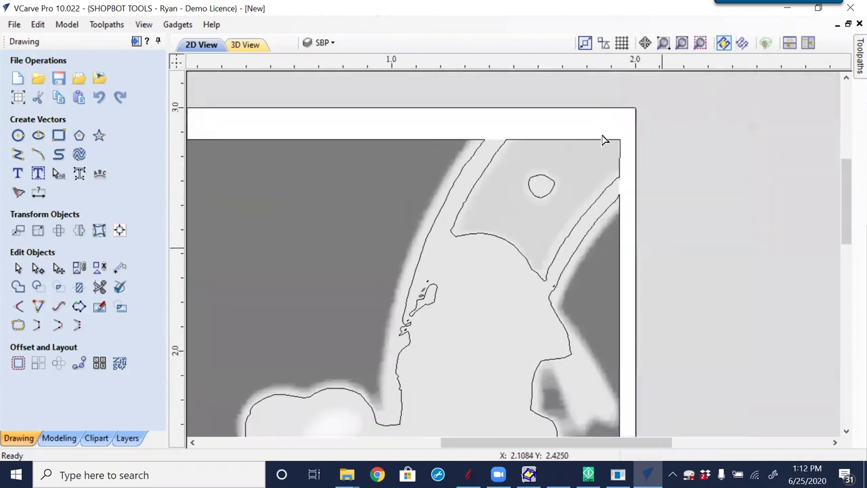
left_click(564, 329)
left_click(421, 271)
- Cut the right-hand outline again at its start node in the concave bend beside the hat, and select it to check its extent
scroll(600, 292, "up", 3)
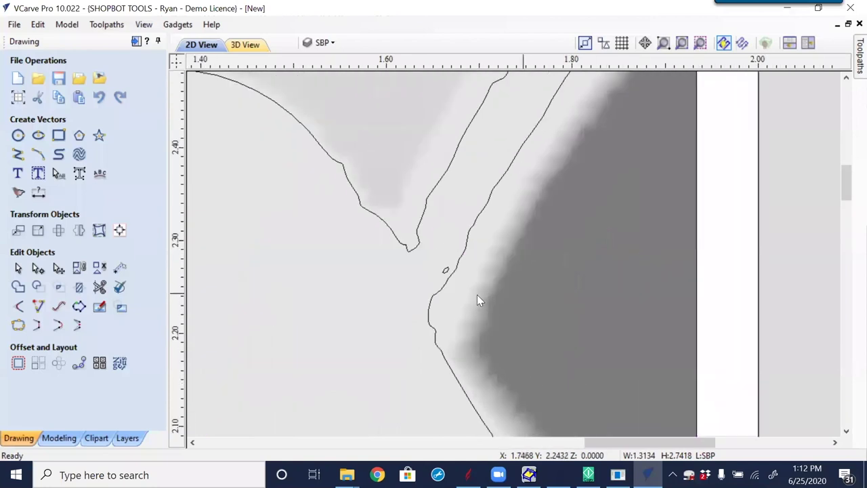
left_click(442, 285)
double_click(430, 306)
scroll(447, 332, "up", 3)
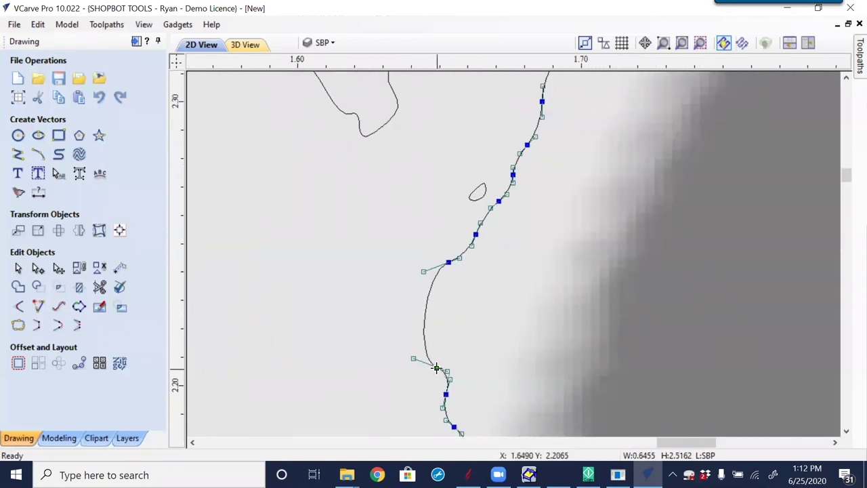
right_click(437, 367)
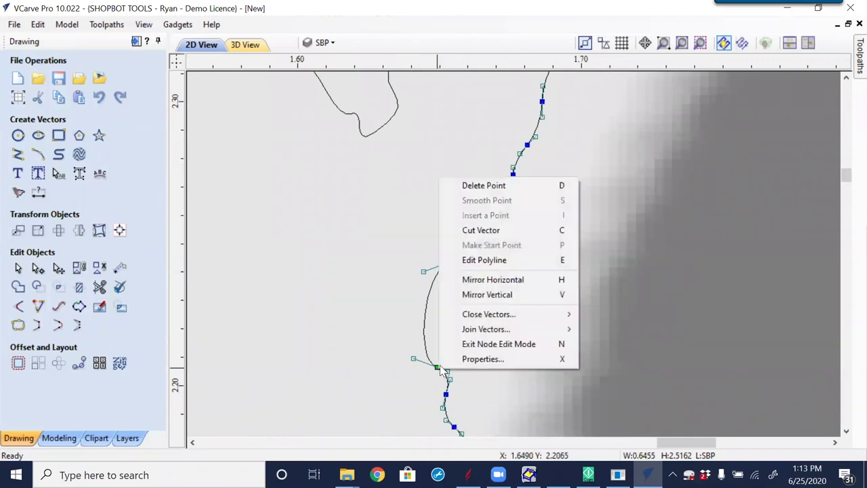
left_click(485, 231)
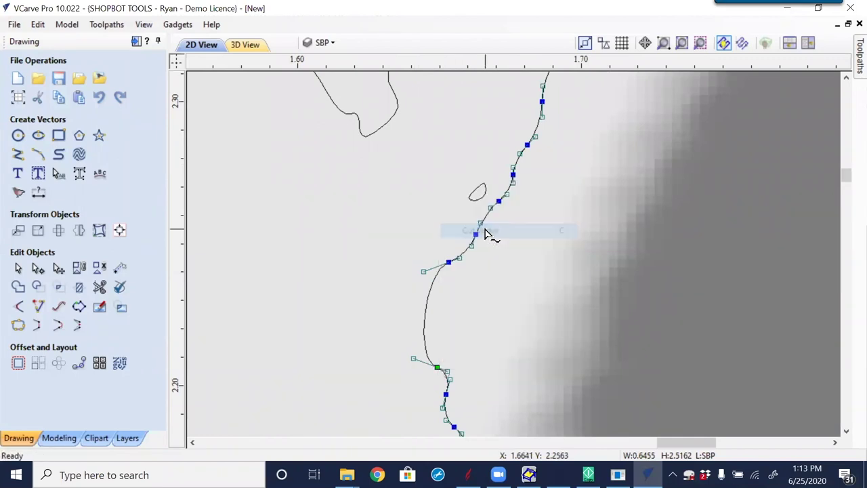
scroll(474, 304, "down", 2)
left_click(454, 302)
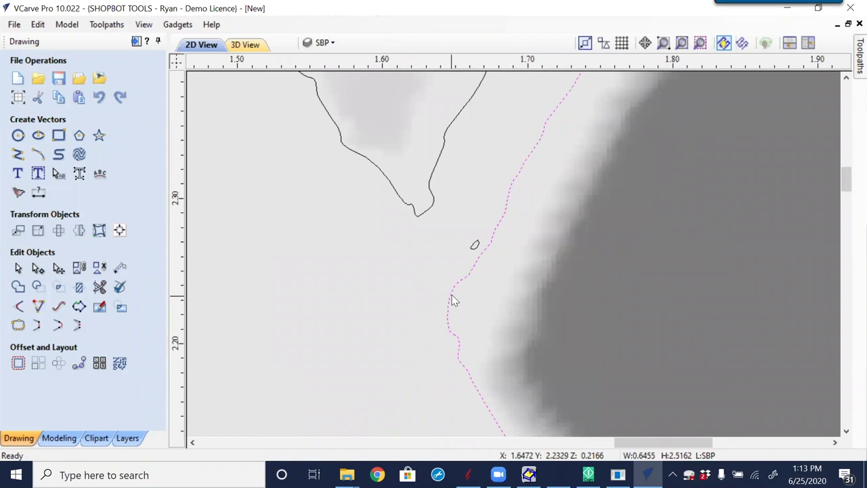
scroll(454, 302, "down", 4)
scroll(454, 302, "down", 1)
middle_click_drag(533, 275, 552, 139)
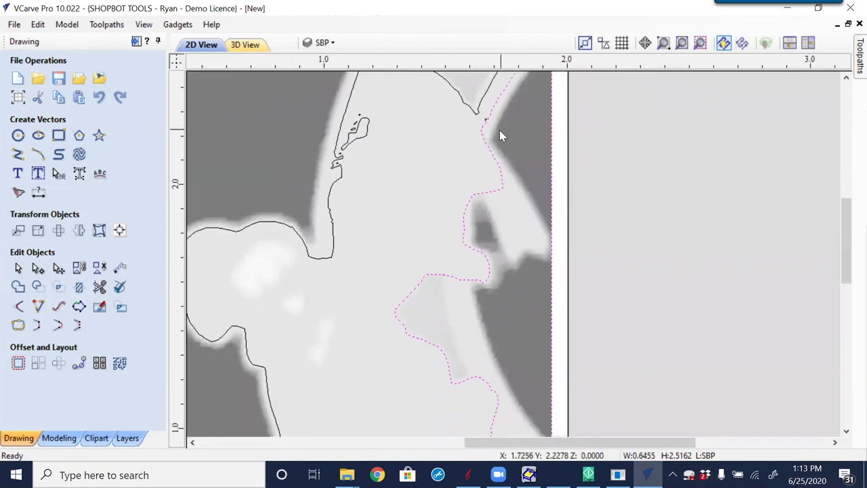
scroll(521, 278, "down", 3)
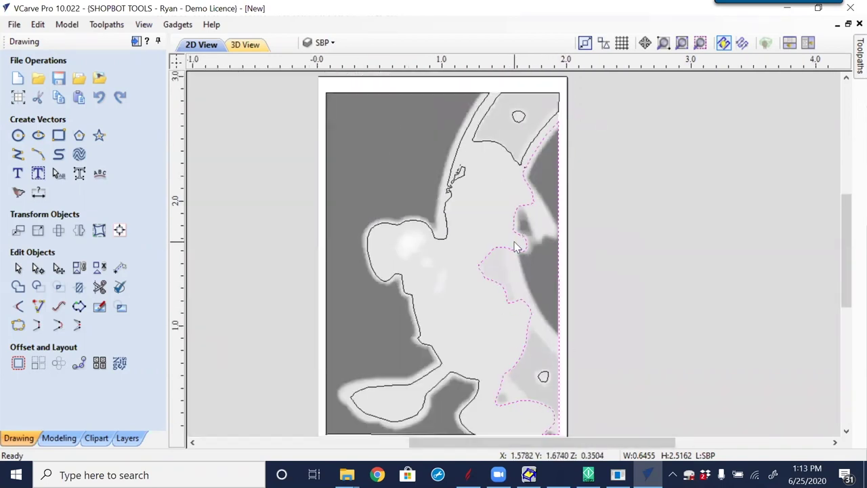
- Try pulling apart the two end nodes of the right-hand outline in the concave bend below the hat, and undo the move
scroll(540, 169, "up", 4)
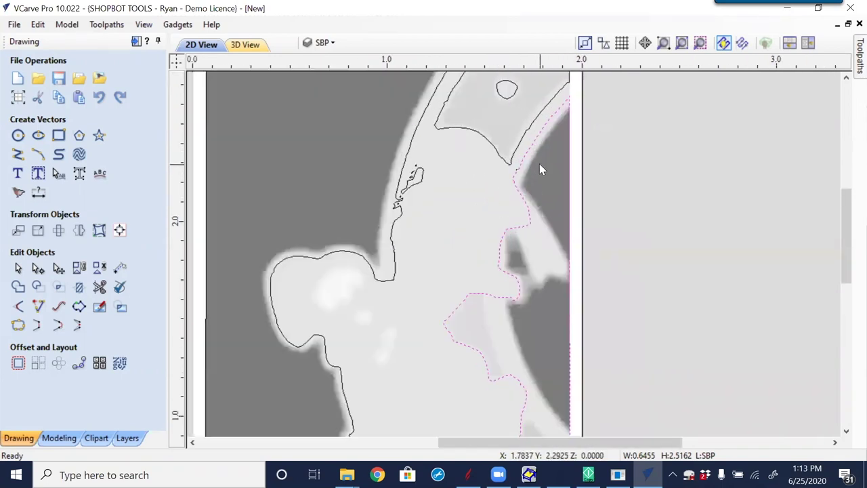
left_click(513, 149)
scroll(500, 191, "up", 5)
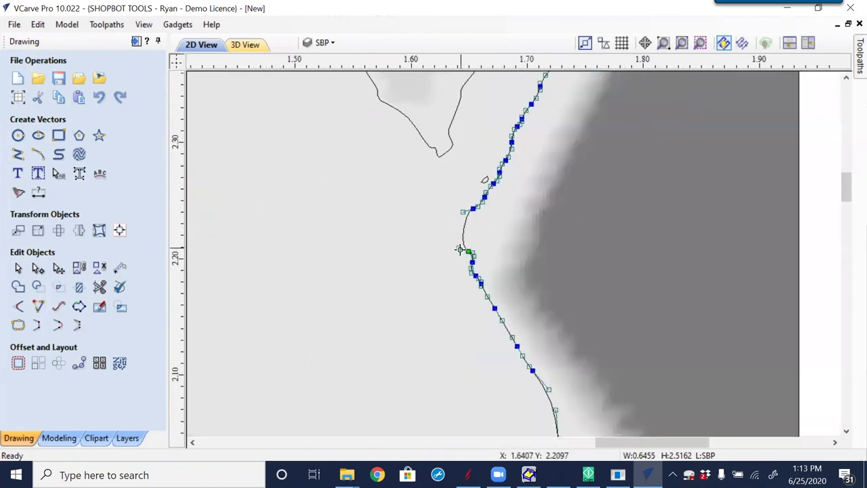
left_click_drag(477, 253, 497, 213)
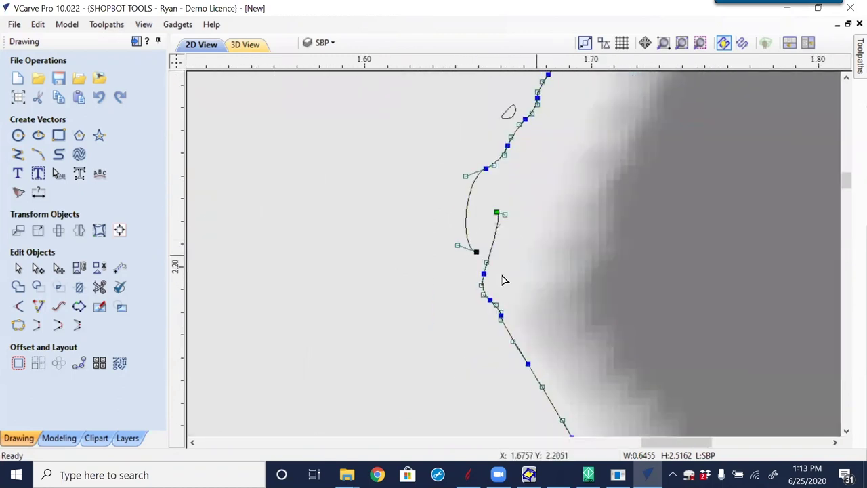
left_click(472, 178)
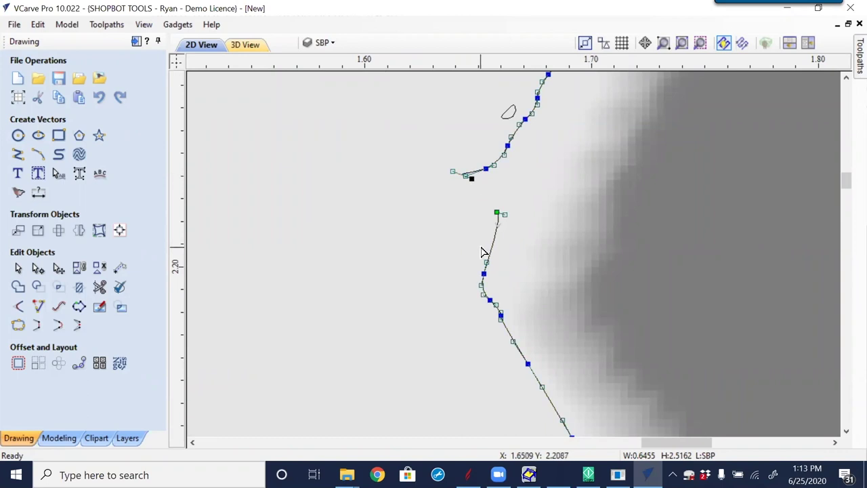
key("ctrl+z")
- Cut the right-hand outline at the bottom corner node where the figure meets the border, and select the separated pieces to check them
scroll(536, 278, "down", 5)
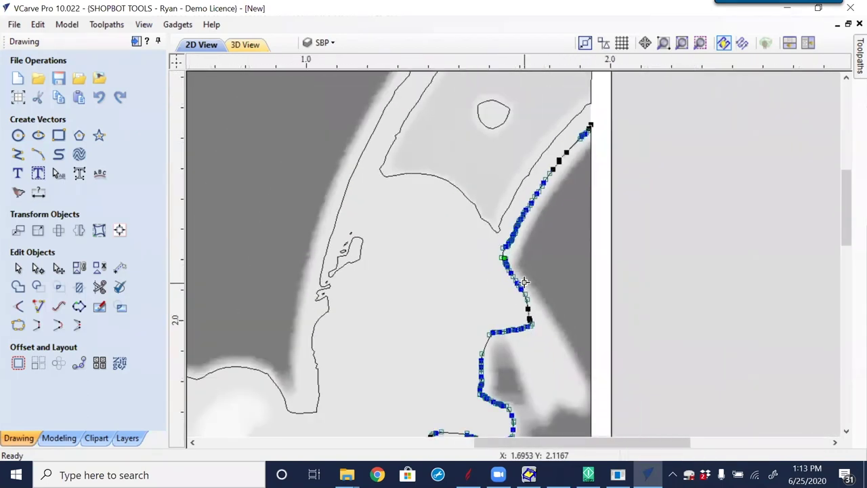
scroll(508, 266, "up", 5)
scroll(477, 213, "down", 6)
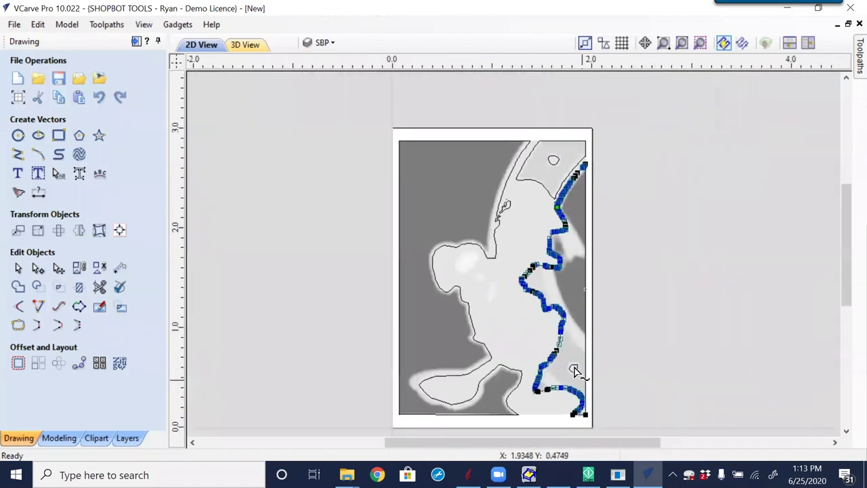
scroll(570, 374, "up", 5)
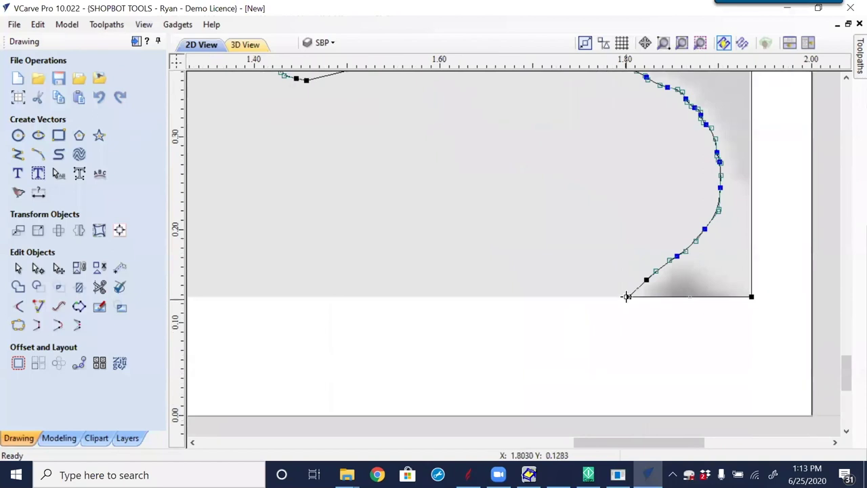
right_click(629, 296)
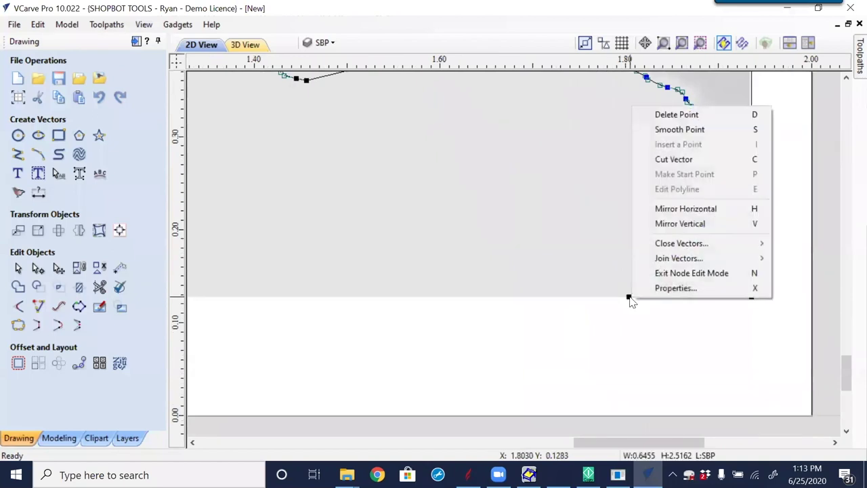
left_click(691, 161)
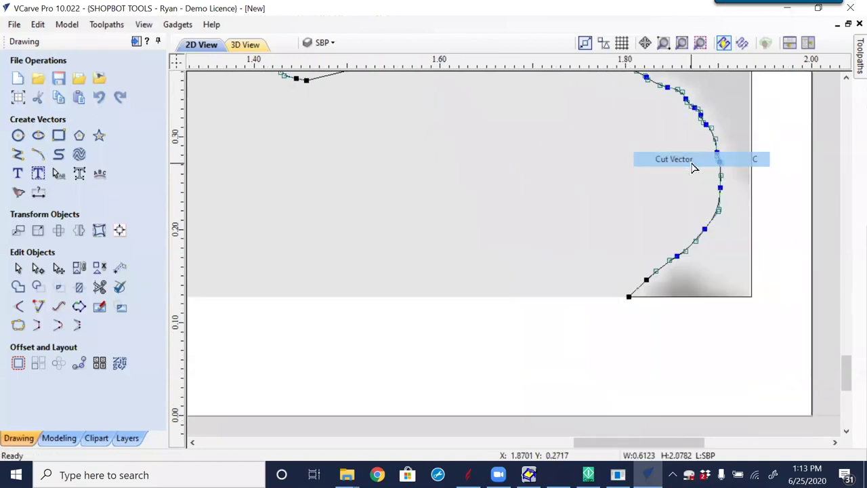
left_click(683, 345)
left_click(692, 295)
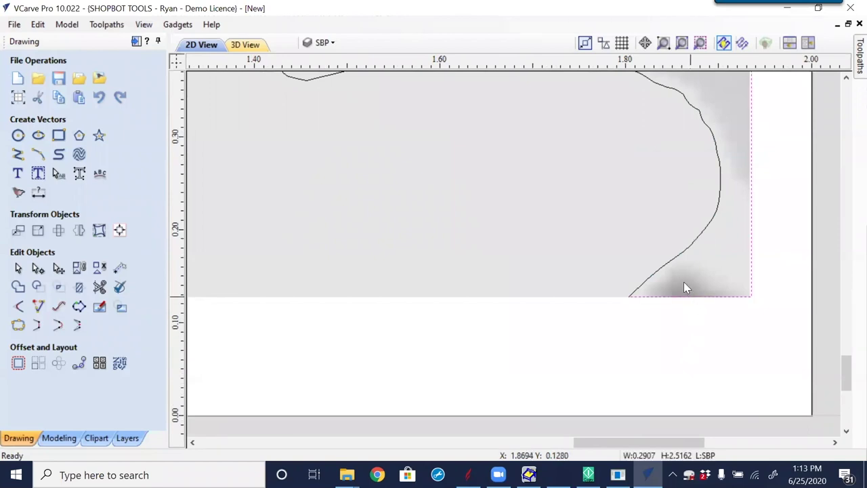
left_click(671, 266)
scroll(672, 266, "down", 5)
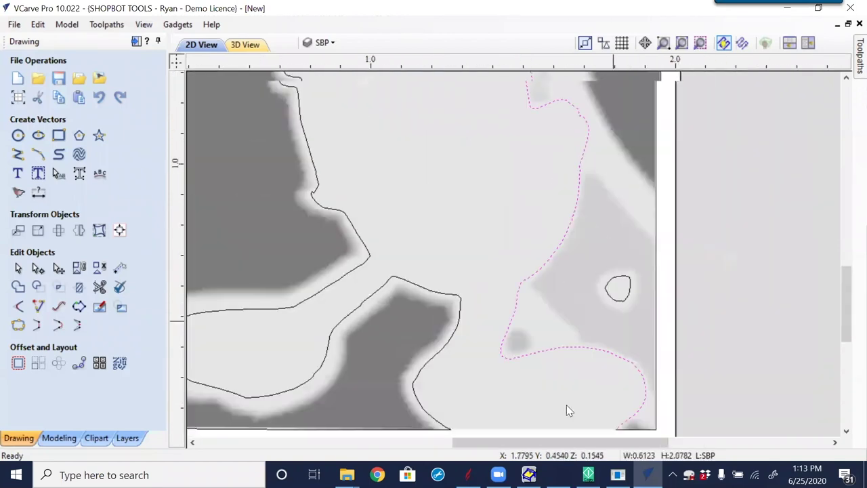
- Delete the right-hand border contour, the ring contour above the hat, and the small stray contours beside the ring's left edge
middle_click_drag(564, 311, 534, 348)
scroll(534, 348, "down", 1)
scroll(534, 252, "up", 3)
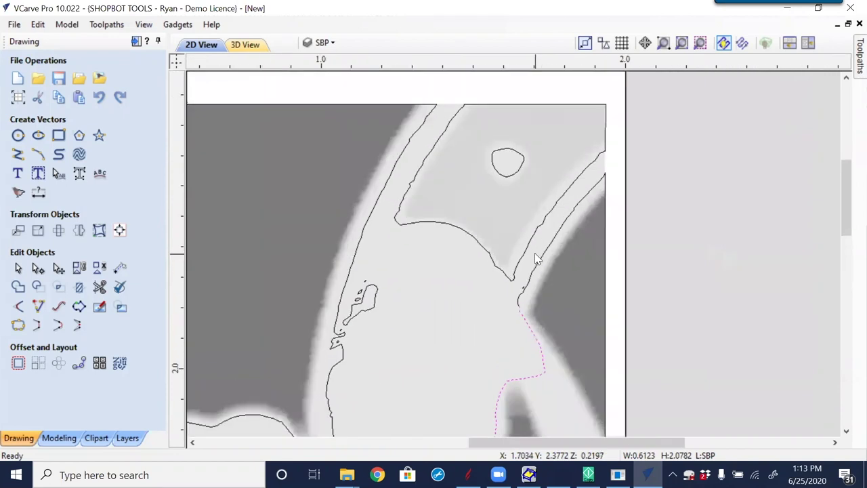
left_click(540, 255)
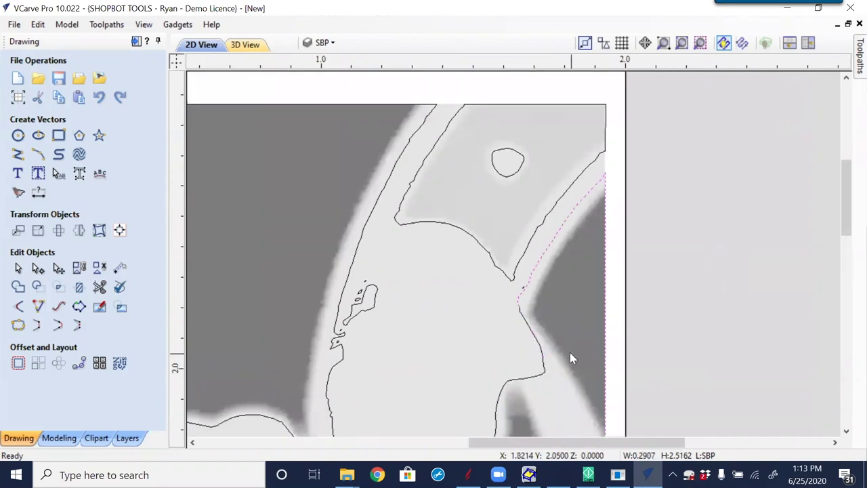
left_click(523, 256)
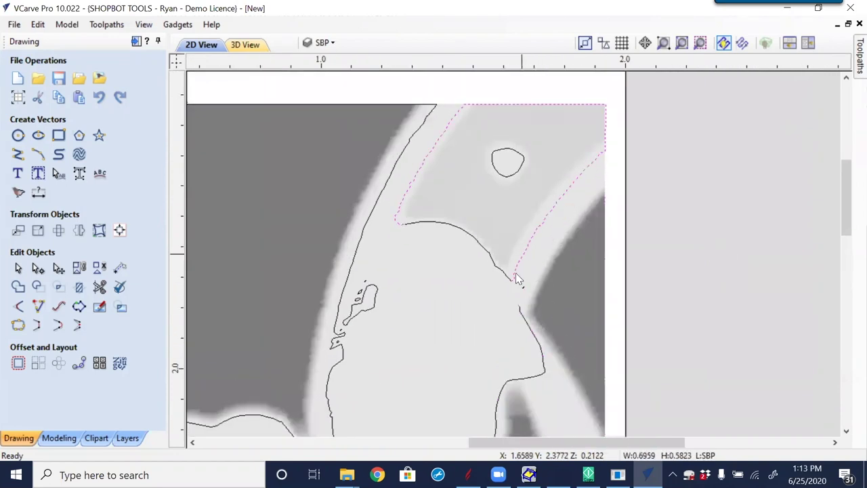
key("Delete")
scroll(528, 292, "up", 3)
key("Delete")
scroll(371, 259, "down", 3)
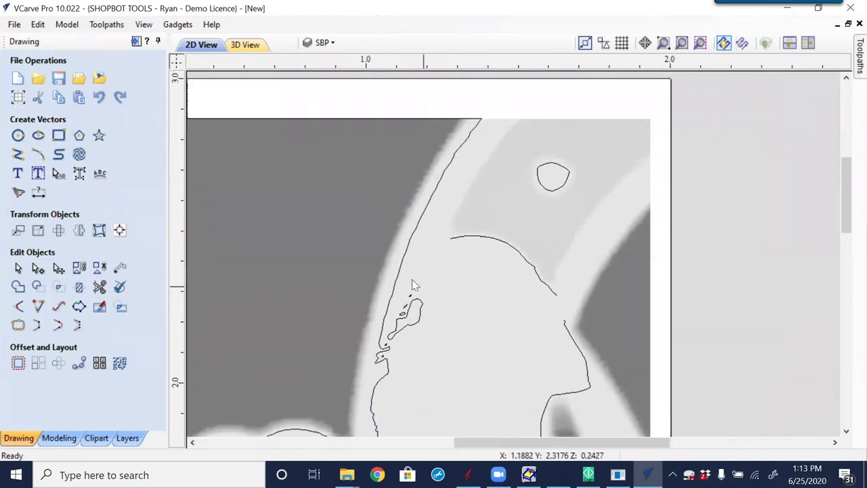
left_click_drag(374, 271, 441, 360)
key("Delete")
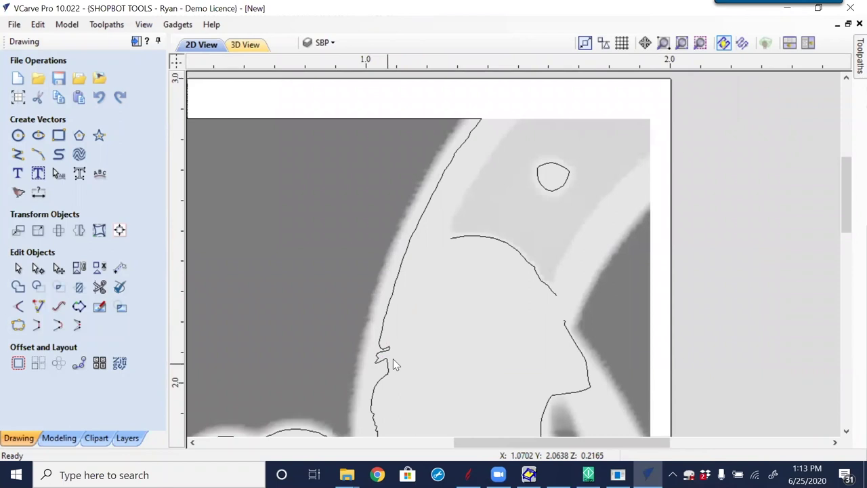
- Examine the nodes of the left-hand outline along the ring edge and around the jagged notch beside the figure's head
left_click(409, 258)
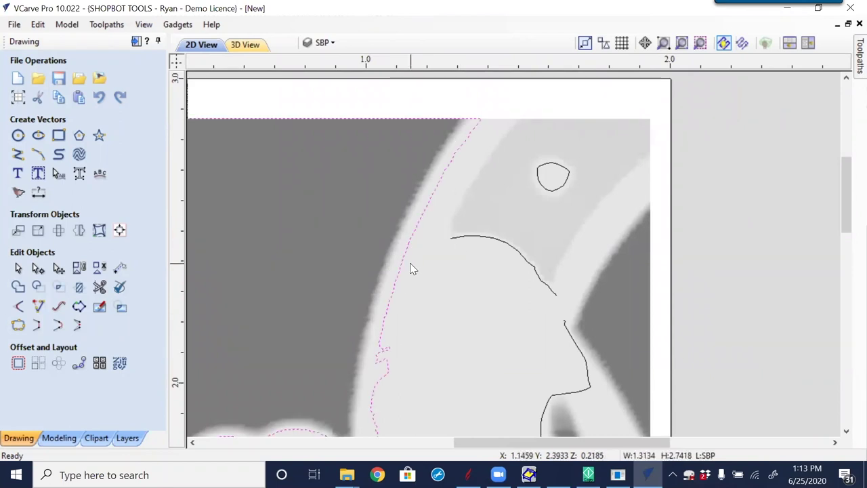
scroll(410, 263, "down", 2)
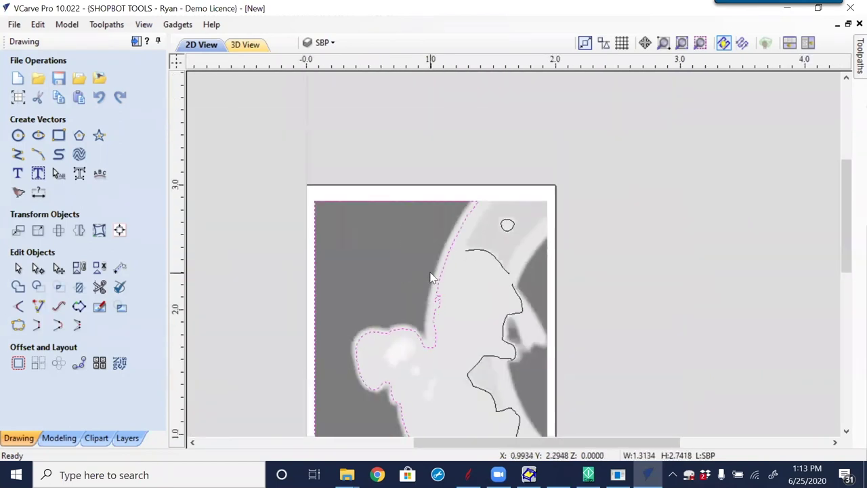
double_click(433, 278)
scroll(453, 264, "up", 2)
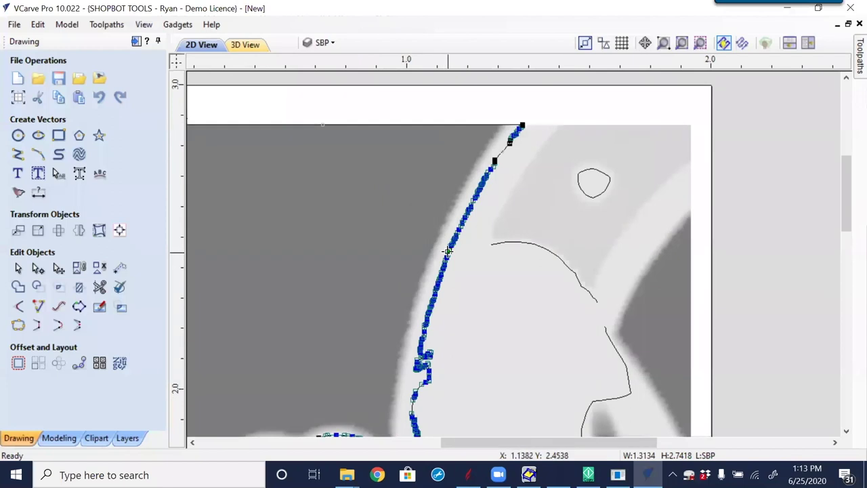
scroll(448, 252, "down", 1)
scroll(400, 292, "down", 2)
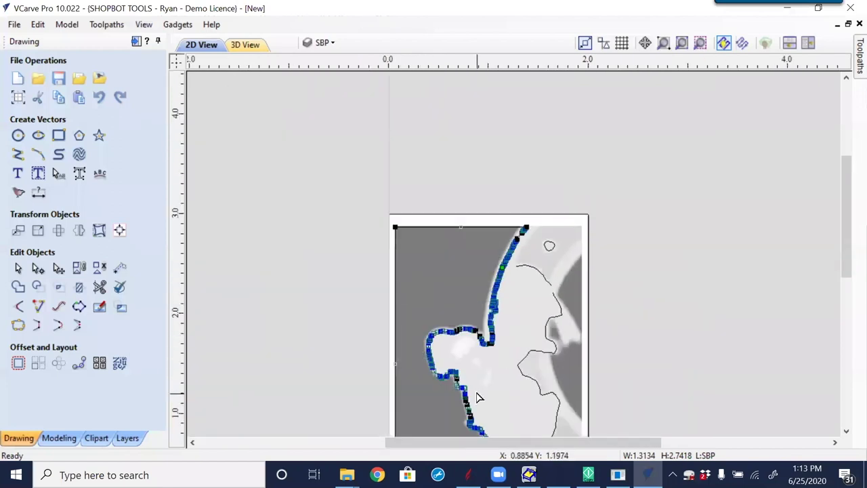
scroll(472, 280, "down", 1)
scroll(472, 281, "up", 1)
scroll(445, 215, "up", 2)
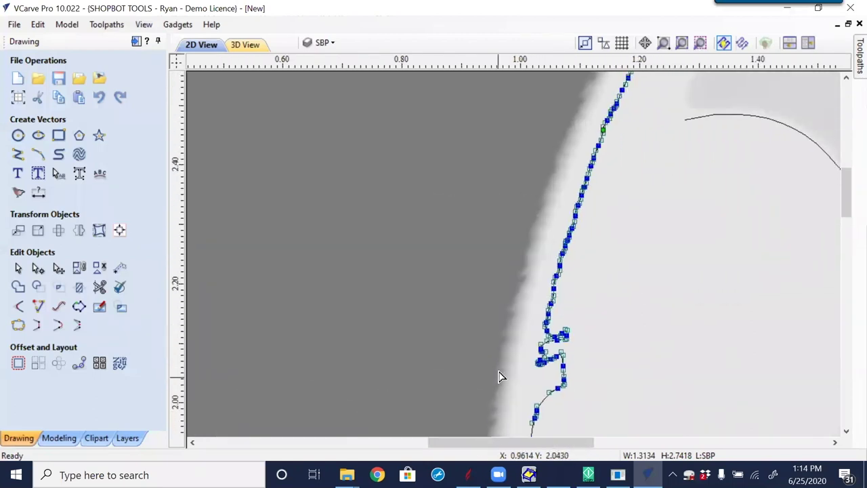
scroll(499, 373, "down", 1)
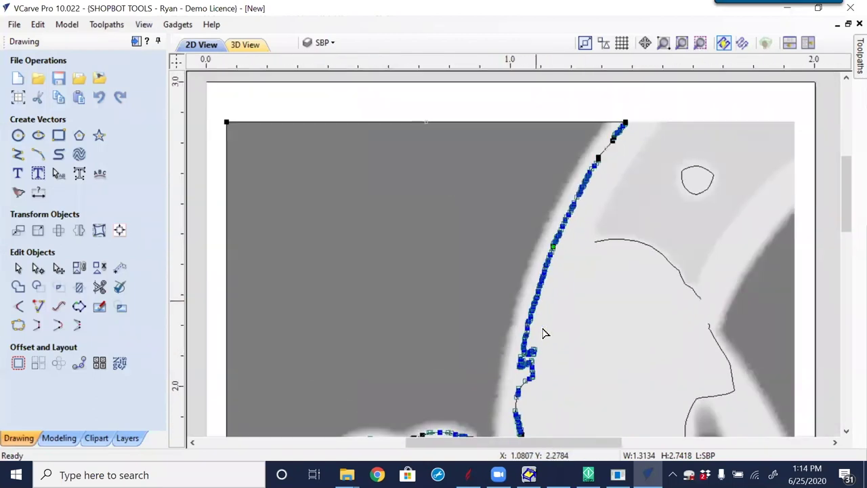
left_click(828, 313)
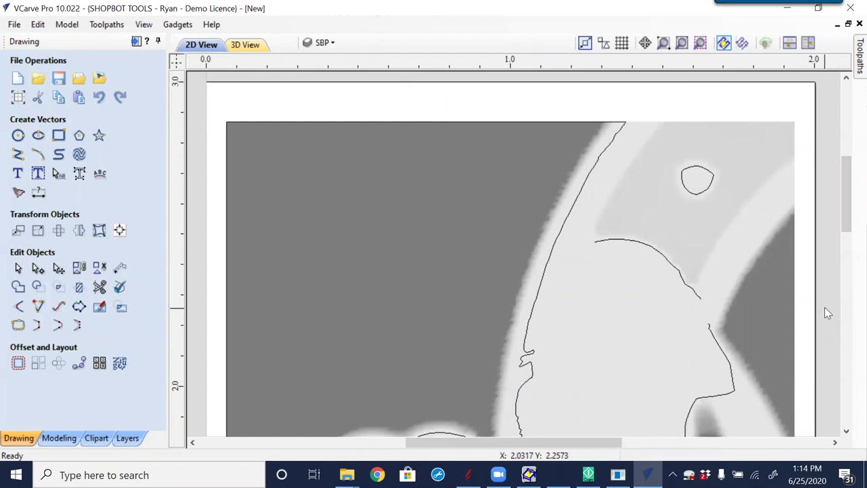
- Set the fading of the non-selected relief bitmap to 3 %
left_click(673, 356)
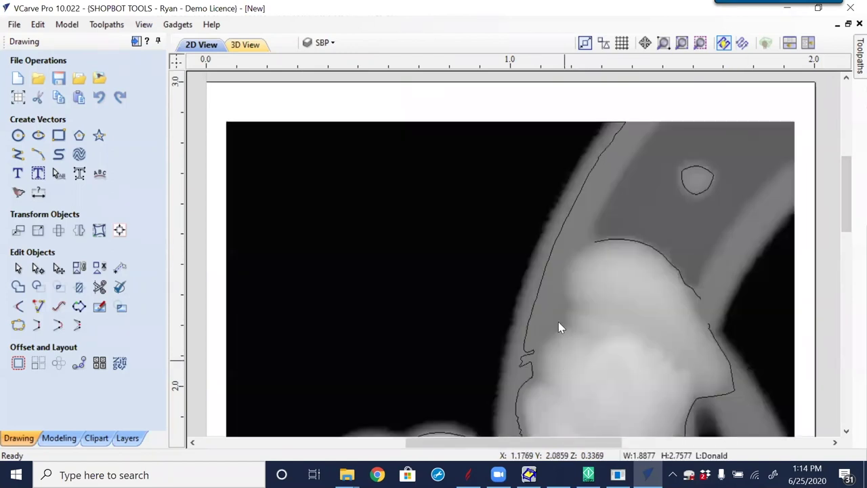
middle_click_drag(558, 321, 534, 248)
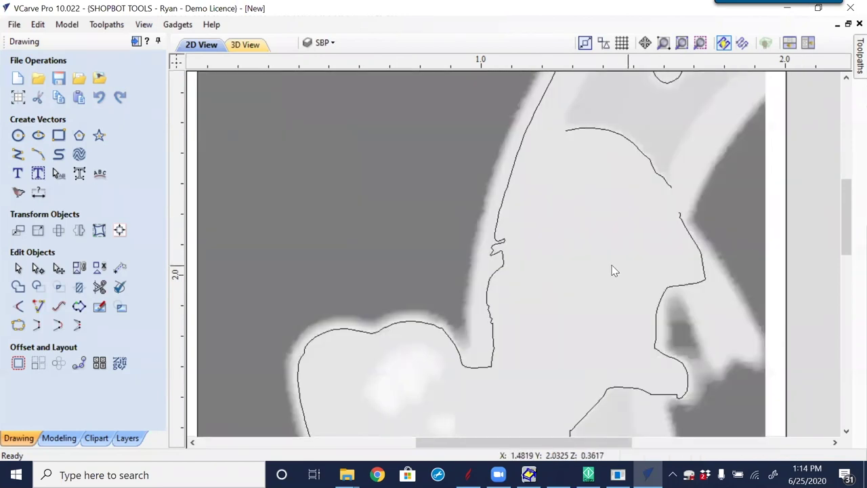
right_click(613, 268)
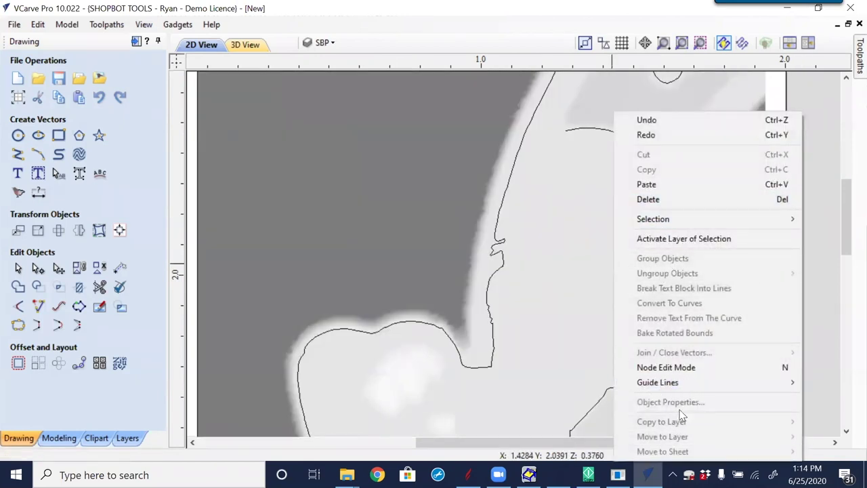
left_click(821, 342)
left_click(597, 318)
right_click(597, 317)
left_click(635, 256)
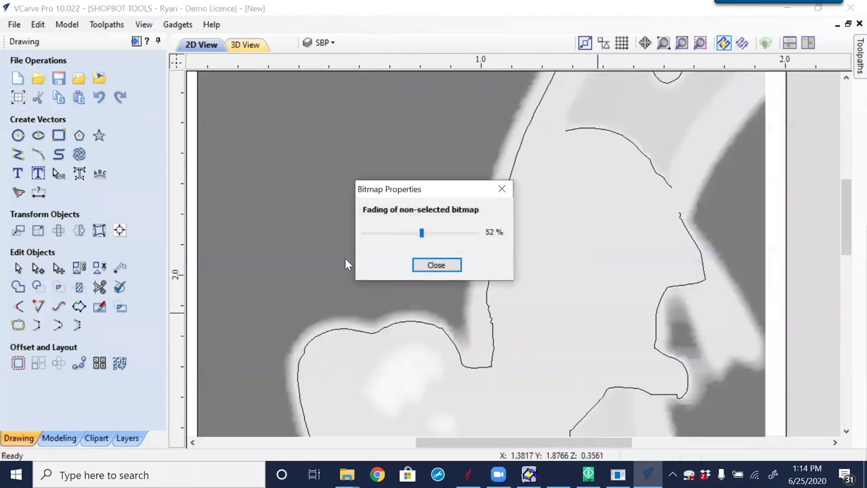
left_click_drag(425, 238, 370, 238)
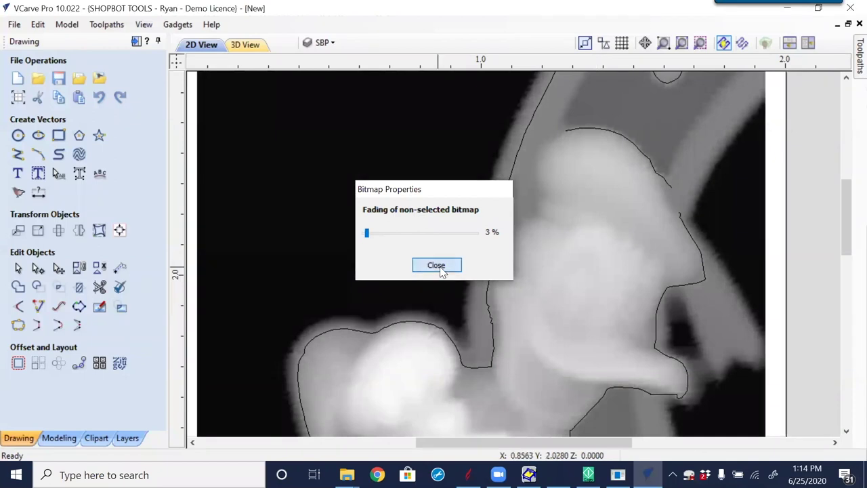
left_click(437, 265)
- Cut the left-hand outline at the node just below the jagged notch beside the head, and delete the piece containing the notch
scroll(535, 217, "up", 4)
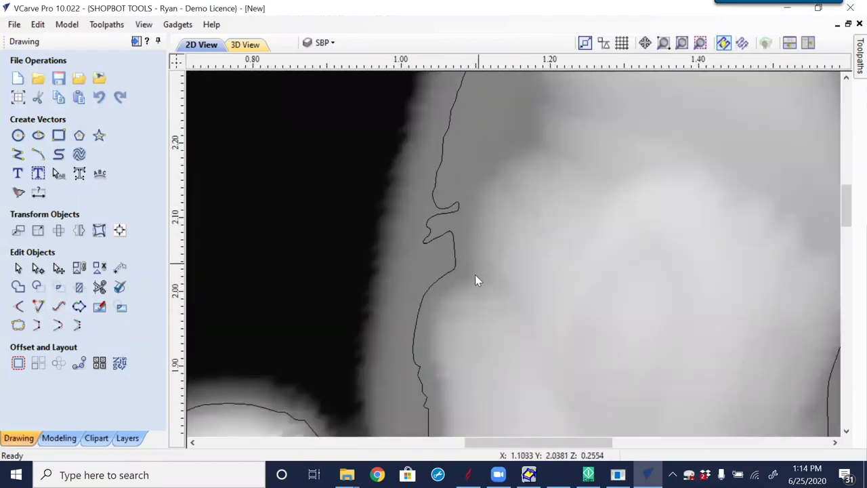
scroll(475, 277, "down", 6)
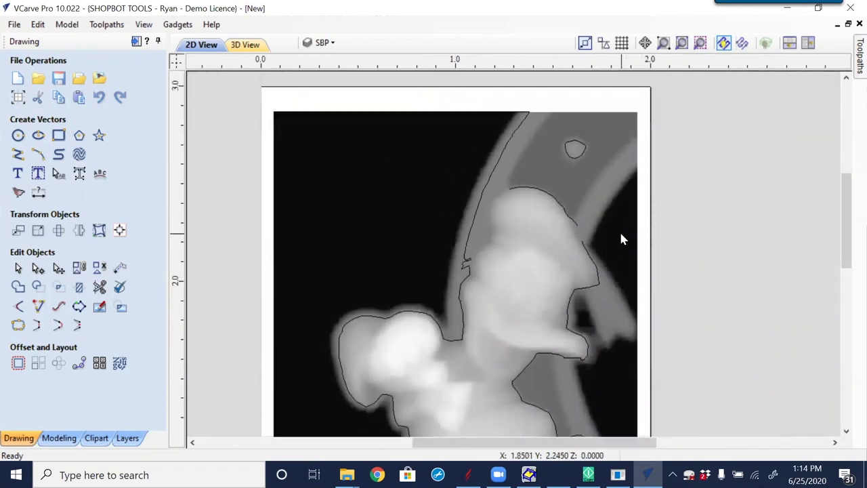
scroll(486, 213, "up", 3)
scroll(465, 242, "down", 1)
left_click(463, 244)
left_click(465, 239)
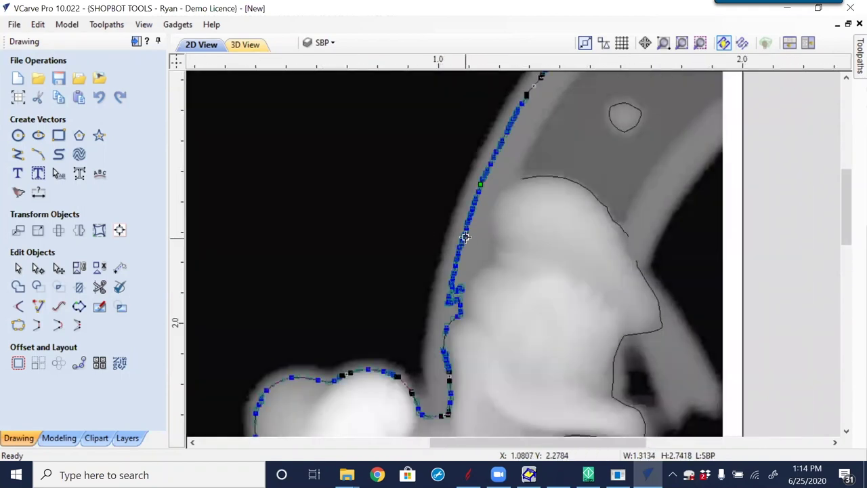
scroll(477, 281, "up", 1)
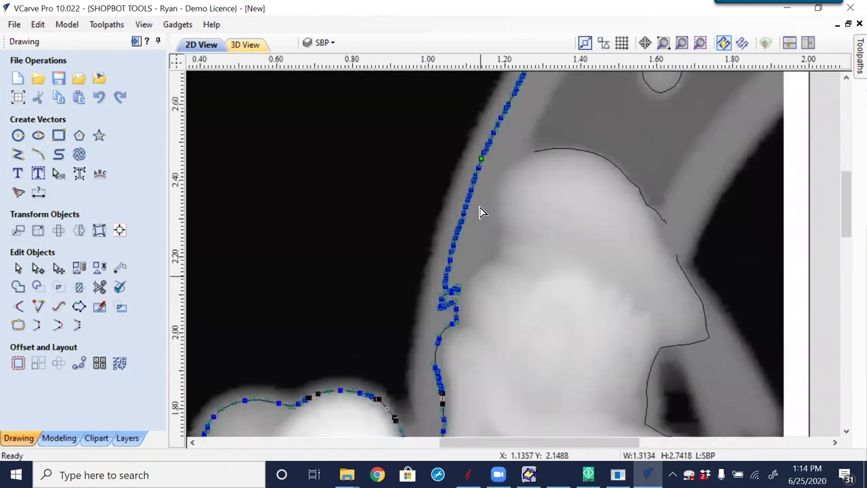
scroll(465, 325, "up", 2)
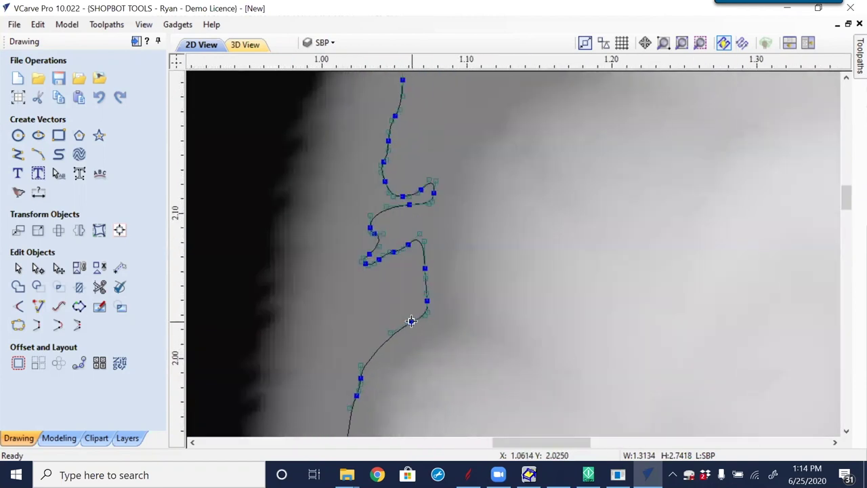
key("Escape")
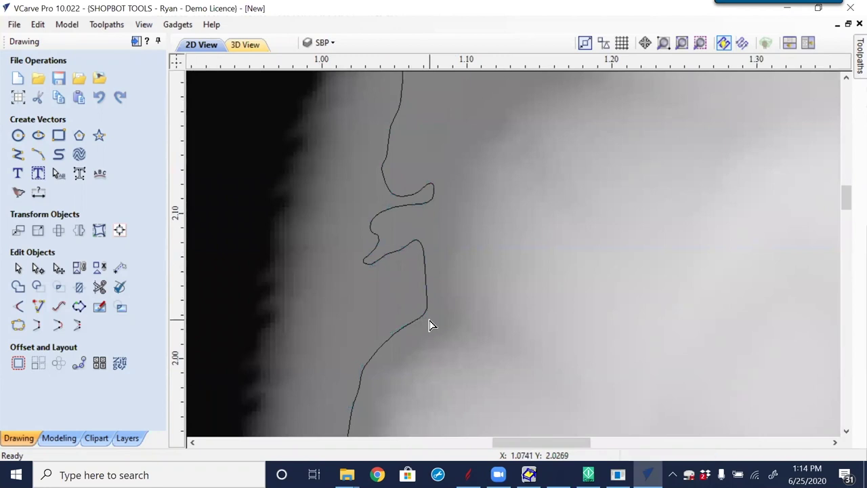
left_click(428, 299)
key("Delete")
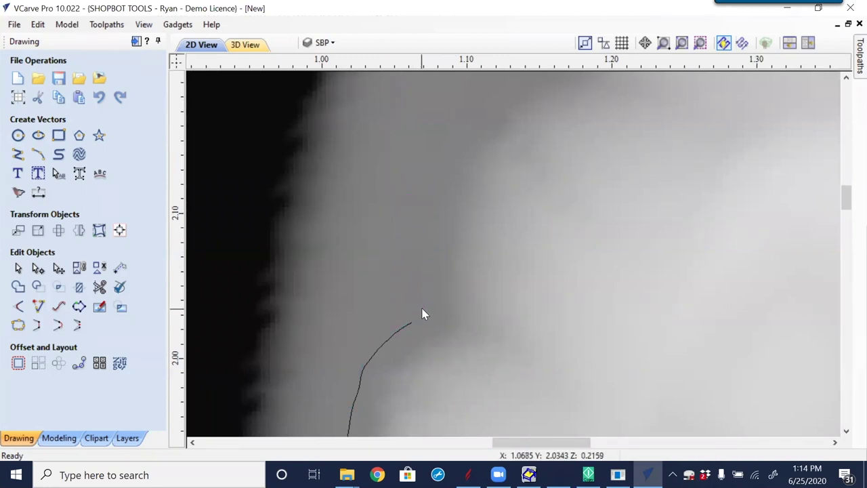
- Draw an open polyline from the hat contour's open end down along the hat and head to the left-hand outline's cut end
scroll(426, 307, "down", 2)
scroll(454, 203, "down", 2)
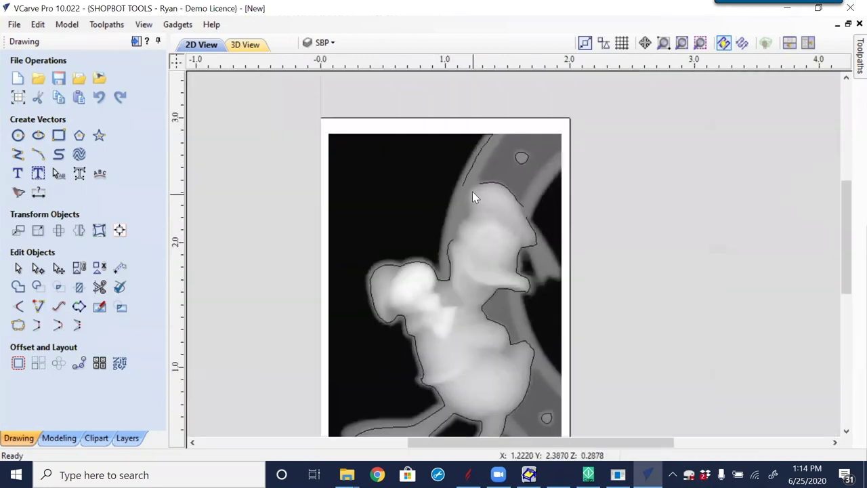
scroll(472, 192, "up", 2)
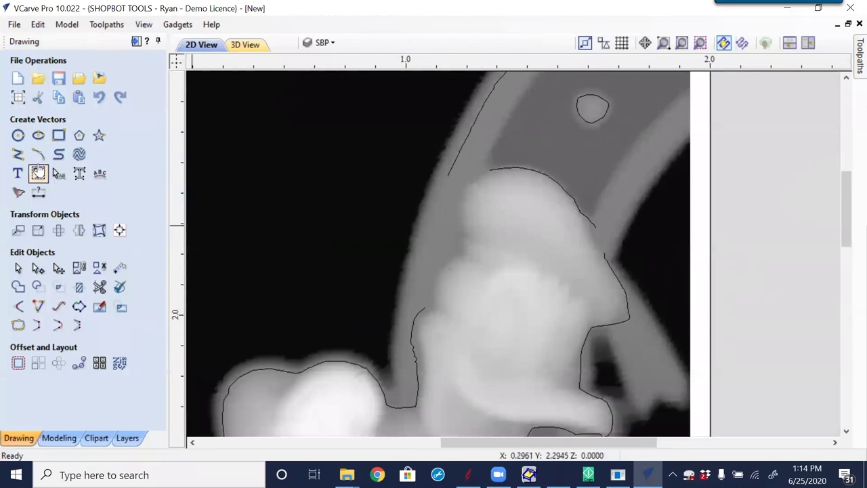
left_click(18, 154)
scroll(486, 173, "up", 1)
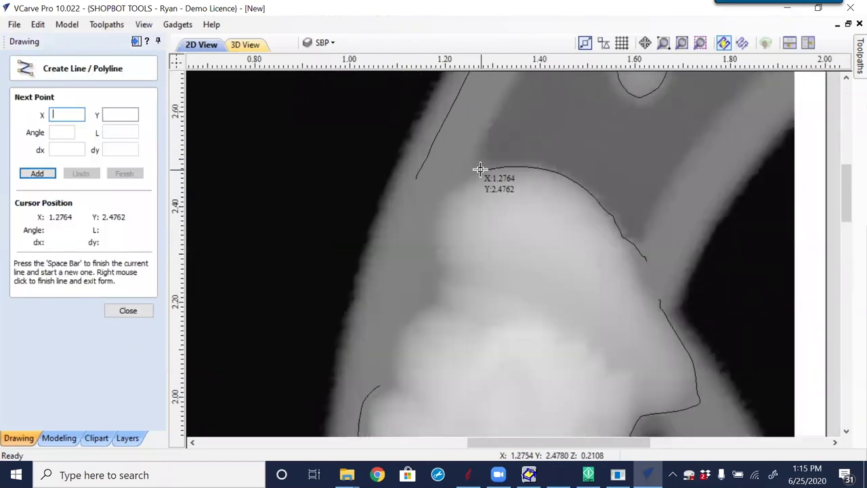
left_click(481, 170)
left_click(443, 198)
left_click(437, 256)
left_click(444, 274)
left_click(441, 303)
left_click(405, 332)
left_click(400, 389)
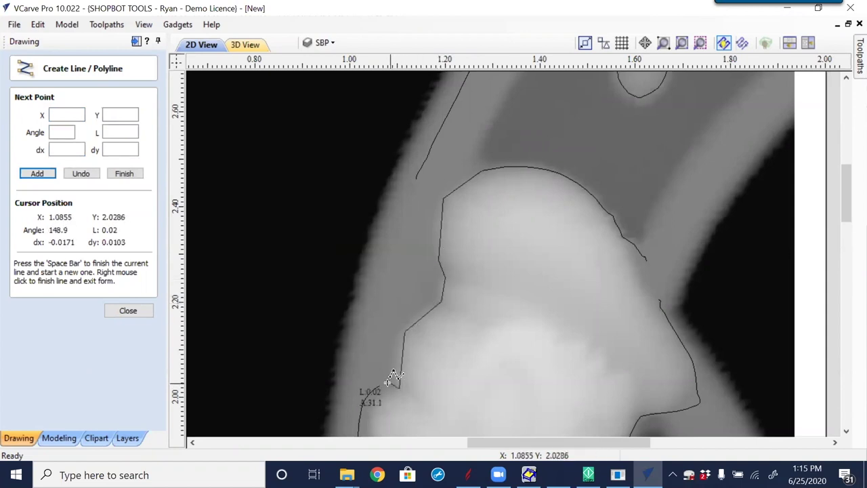
left_click(379, 385)
key("space")
right_click(341, 308)
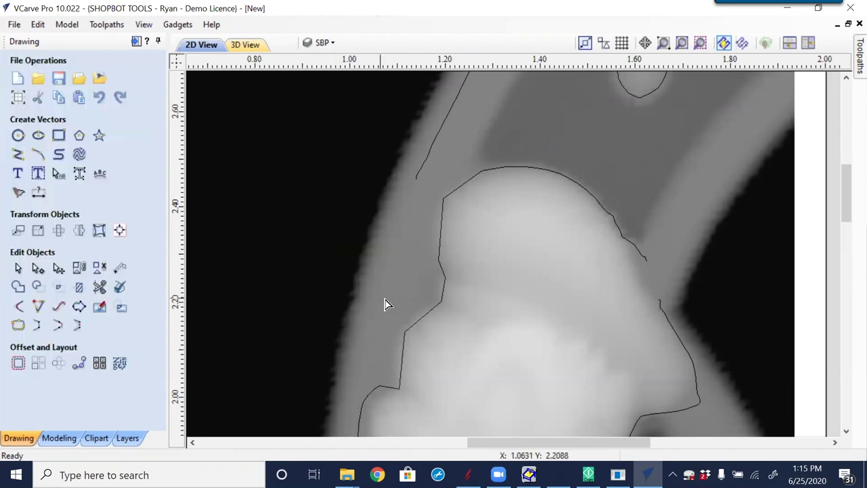
- Smooth five nodes of the new polyline along the hat and the head so its straight segments become curves
left_click(421, 316)
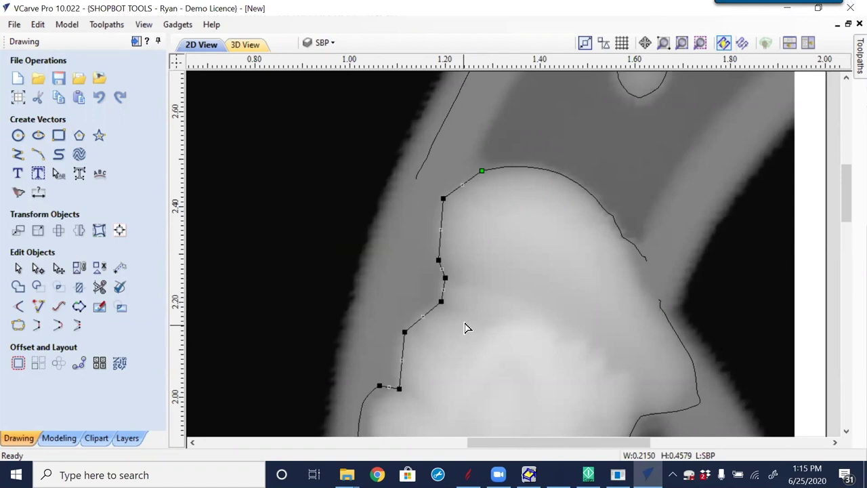
key("n")
key("n")
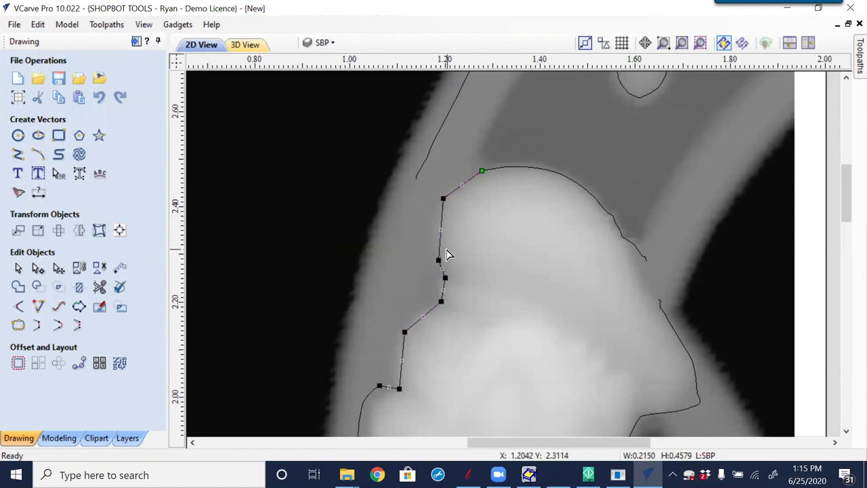
left_click(442, 196)
key("s")
left_click(438, 260, "shift")
key("s")
left_click(441, 303, "shift")
key("s")
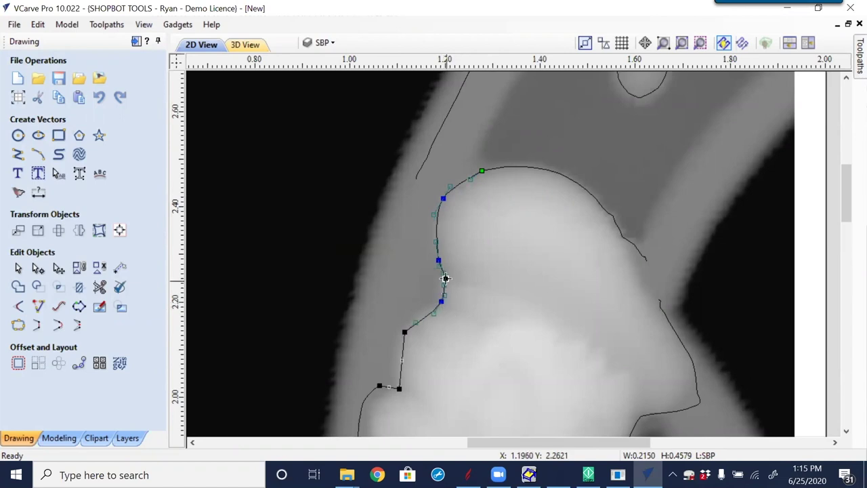
left_click(404, 329, "shift")
key("s")
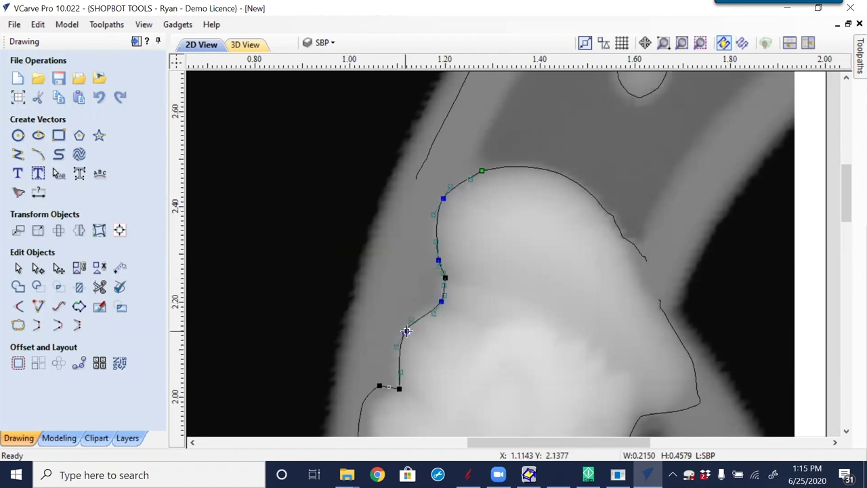
scroll(445, 276, "up", 4)
right_click(442, 279)
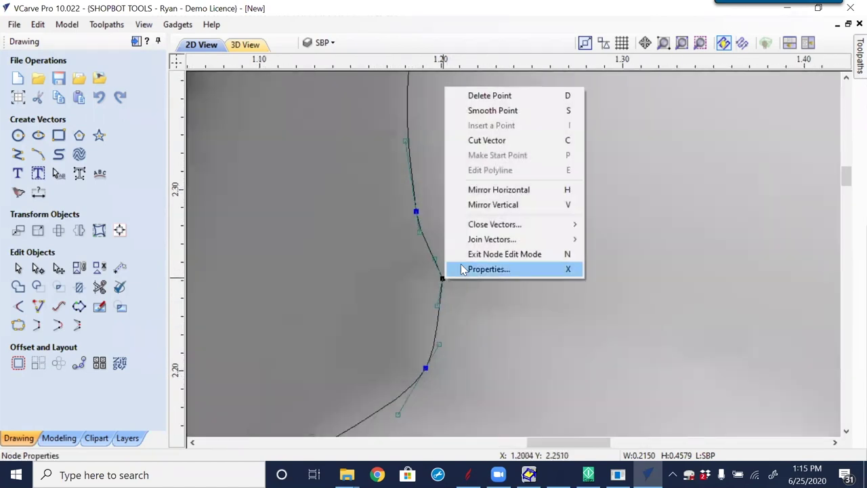
left_click(492, 110)
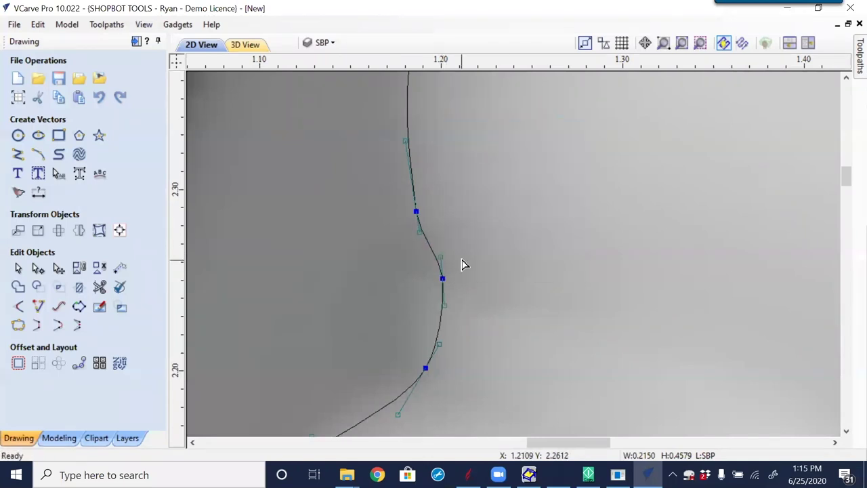
- Smooth the polyline's lowest corner node and adjust the curve handles where it meets the left-hand outline
scroll(451, 325, "down", 5)
scroll(420, 349, "up", 5)
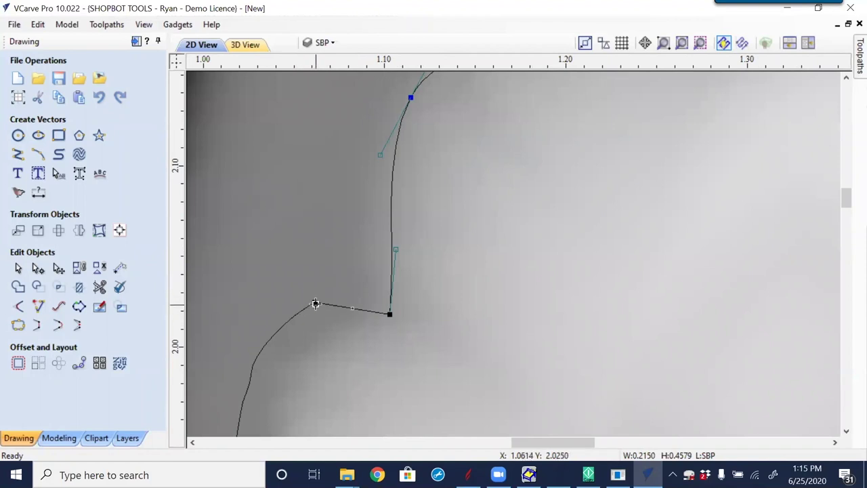
key("s")
scroll(386, 314, "down", 3)
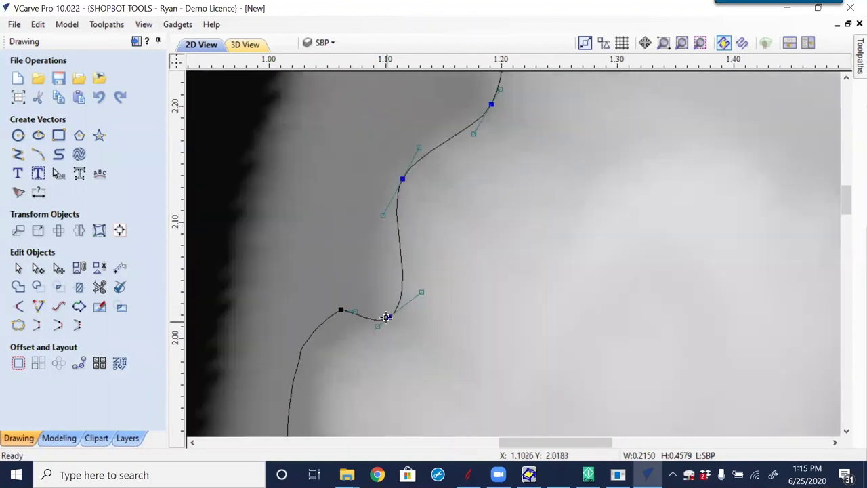
left_click_drag(409, 302, 397, 296)
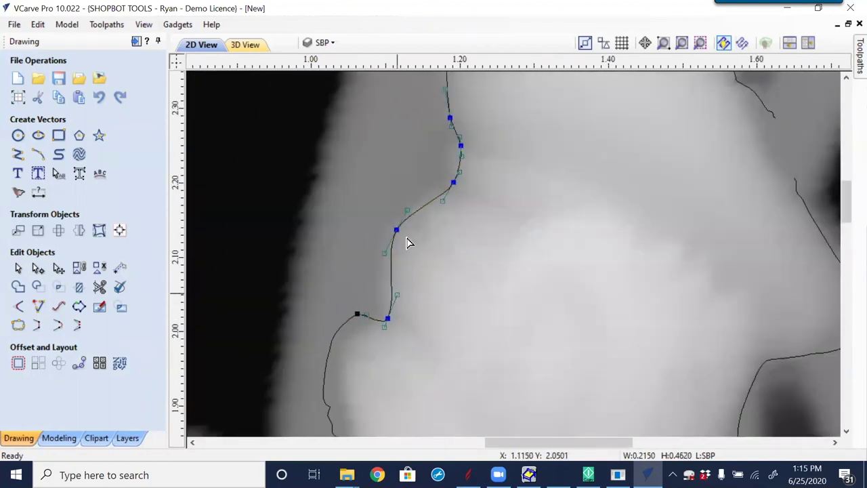
middle_click_drag(376, 338, 403, 204)
mouse_move(396, 203)
left_mouse_down()
mouse_move(392, 219)
mouse_move(412, 187)
mouse_move(389, 207)
left_mouse_up()
scroll(392, 229, "up", 3)
left_click(400, 159)
left_click_drag(401, 154, 390, 208)
scroll(387, 274, "down", 5)
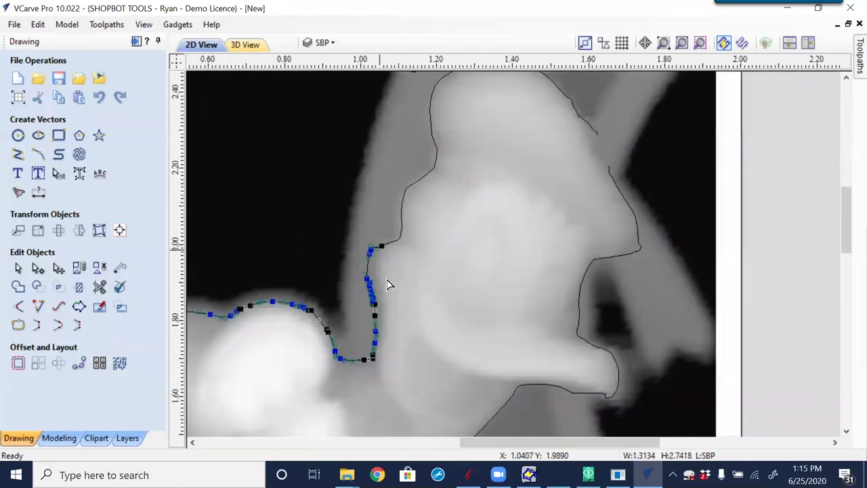
- Delete the clustered nodes on the wavy stretch of the left-hand outline just below the polyline's end, and adjust the remaining curve
scroll(382, 276, "up", 2)
scroll(386, 276, "down", 1)
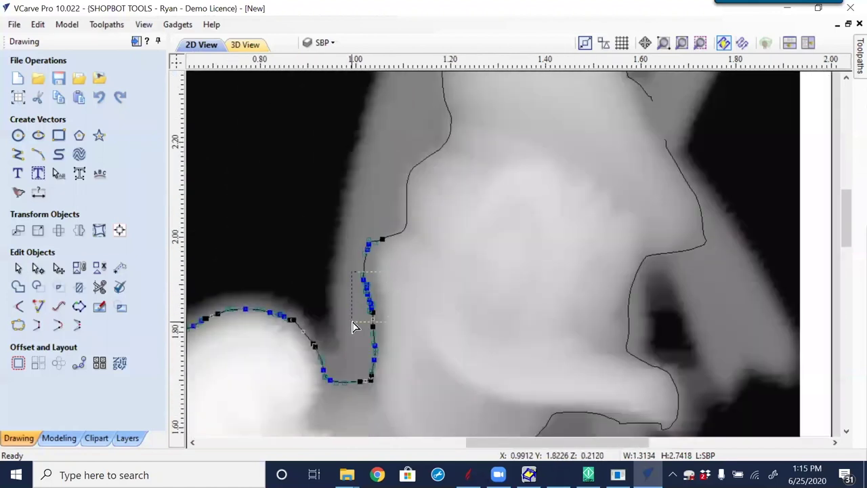
left_click_drag(361, 318, 375, 272)
key("Delete")
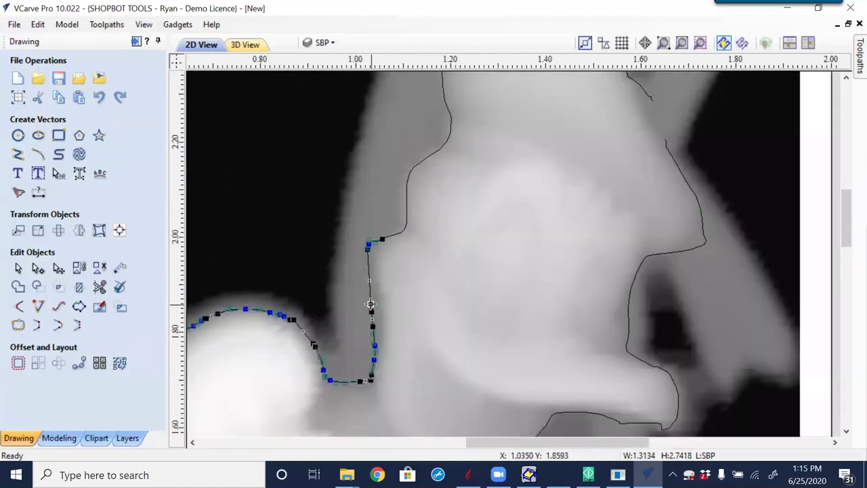
scroll(370, 265, "up", 3)
left_click_drag(349, 234, 376, 333)
left_click_drag(350, 281, 372, 354)
scroll(384, 372, "up", 1)
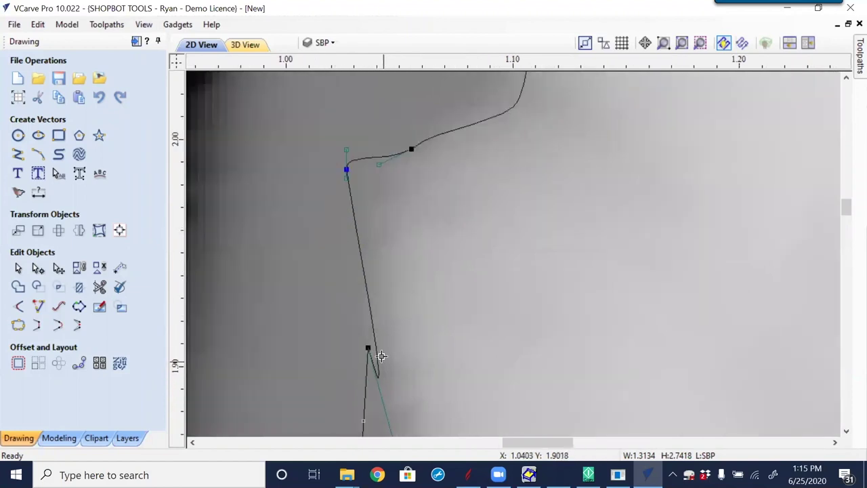
scroll(381, 355, "down", 3)
left_click_drag(390, 389, 391, 325)
scroll(388, 372, "down", 3)
scroll(397, 388, "down", 2)
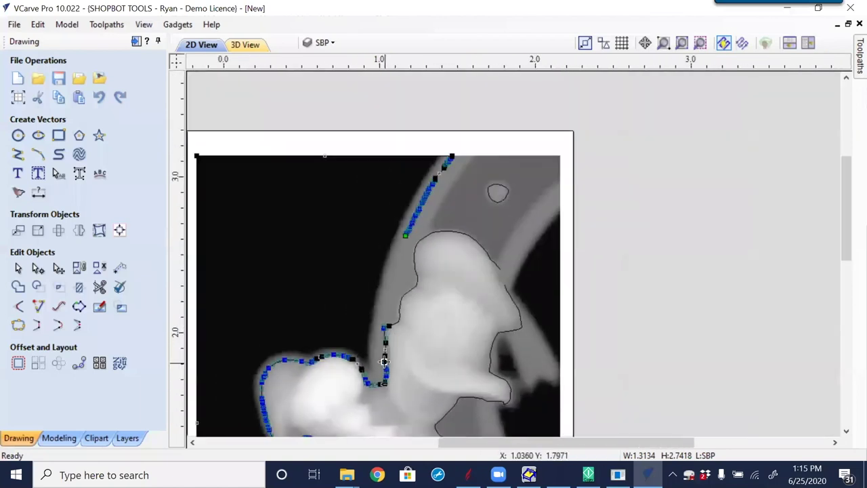
- Cut the left-hand outline on the slope of the rounded hand shape, just above the U-shaped gap beside the head
middle_click_drag(413, 420, 442, 307)
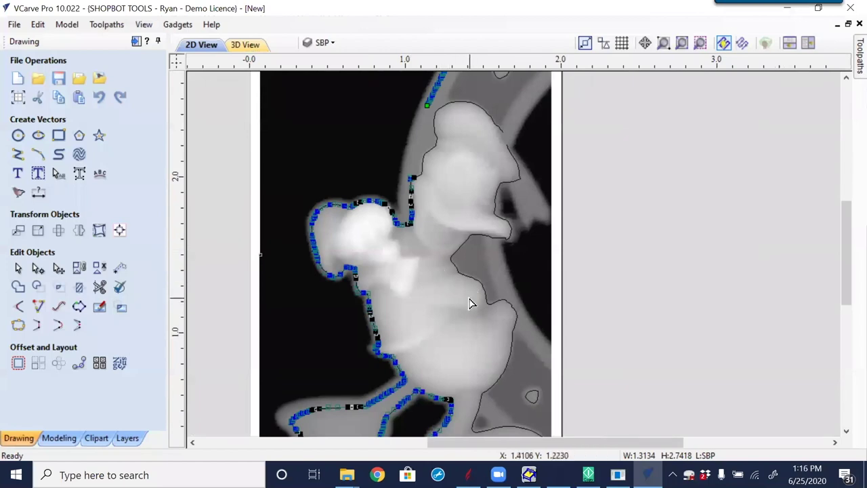
middle_click_drag(460, 321, 424, 223)
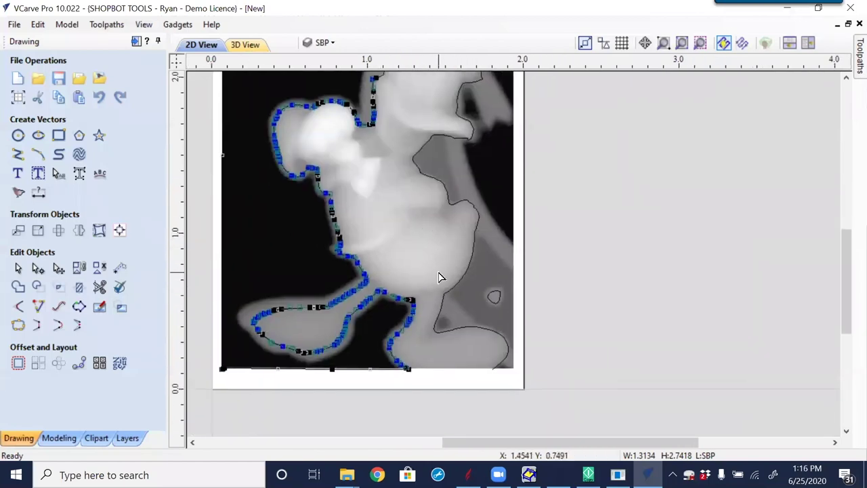
scroll(393, 333, "up", 5)
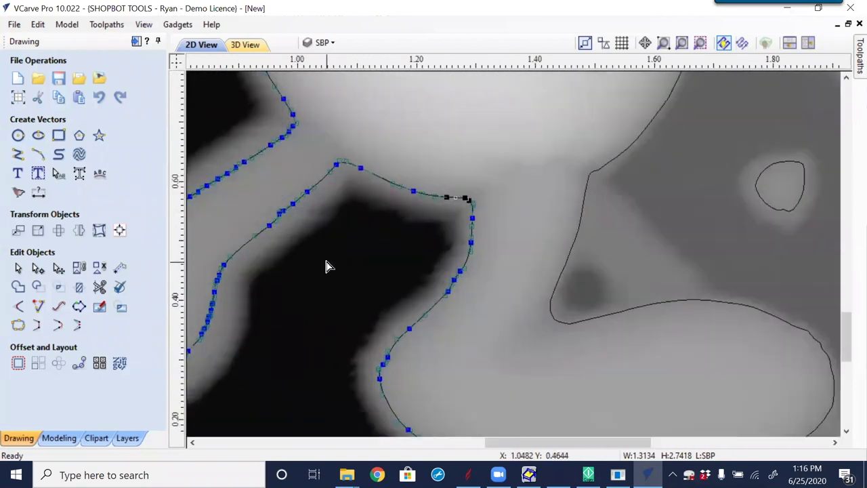
scroll(328, 266, "down", 4)
scroll(302, 197, "down", 2)
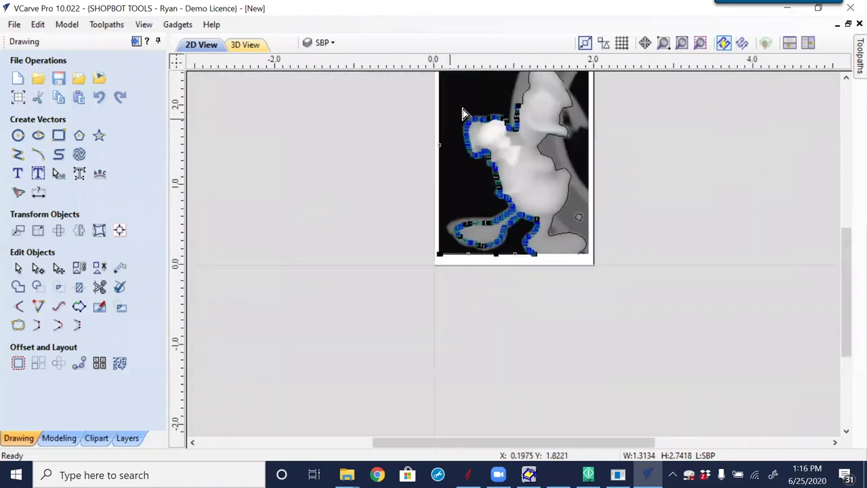
scroll(515, 108, "up", 4)
scroll(473, 144, "up", 2)
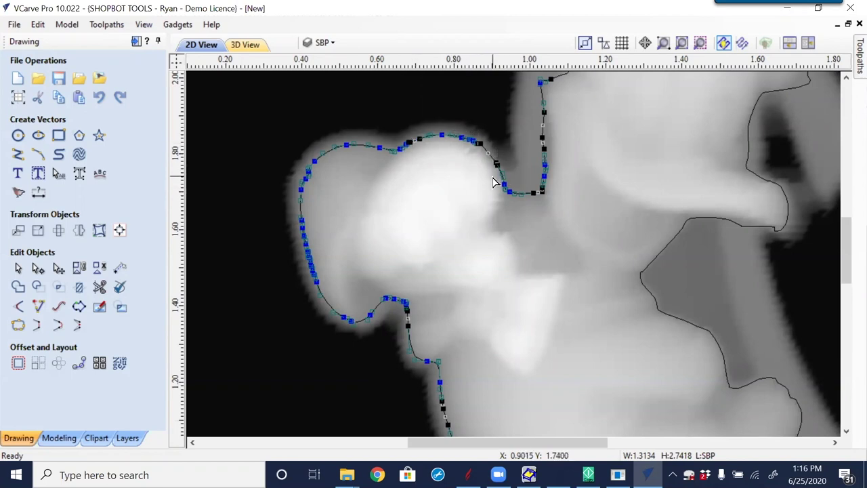
scroll(497, 162, "up", 2)
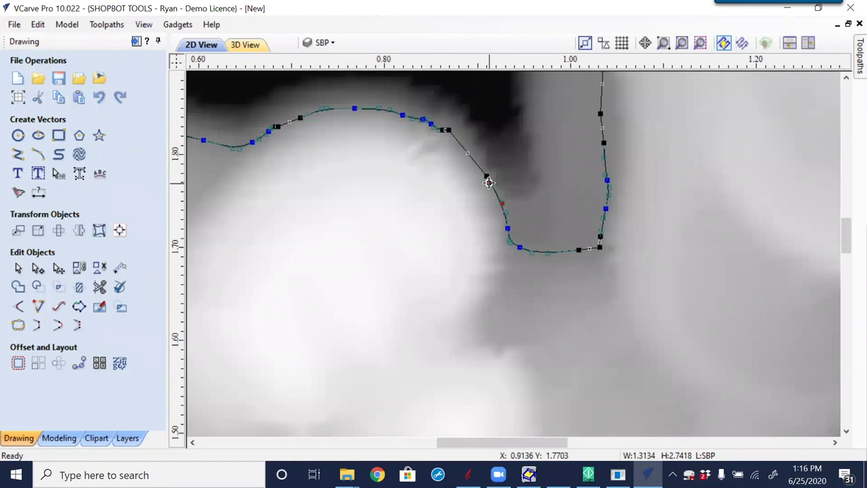
left_click(482, 207)
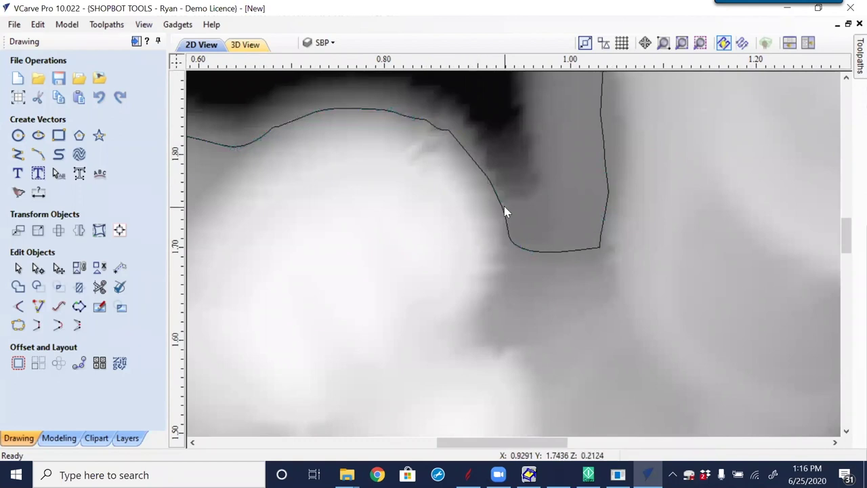
- Join the cut piece of outline beside the head, the smoothed polyline and the hat contour
left_click(504, 206)
scroll(520, 188, "down", 5)
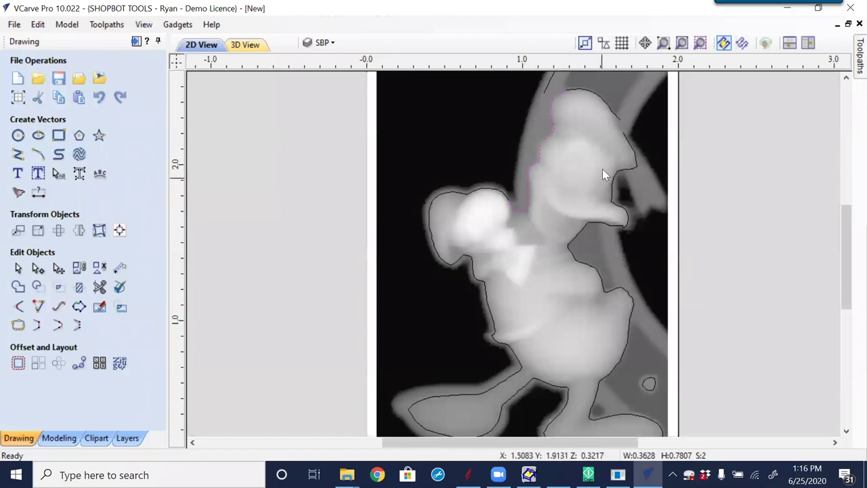
left_click(612, 111, "shift")
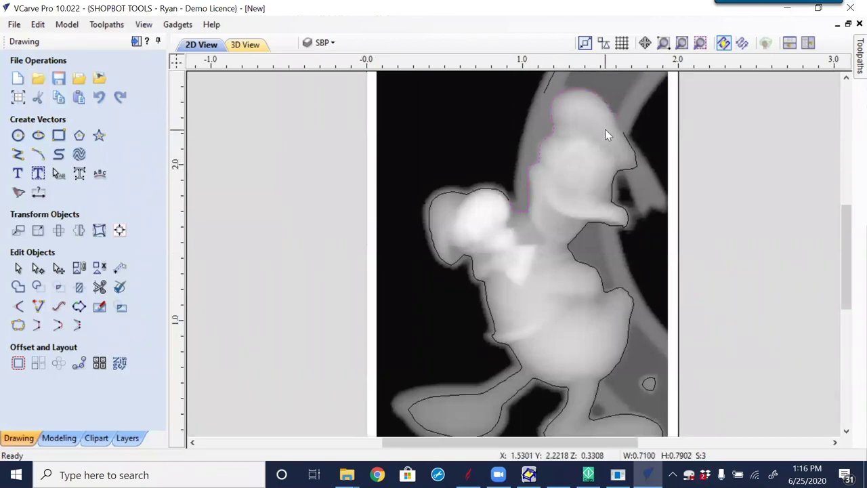
key("j")
left_click(58, 244)
- Bridge the gap between the hat contour and the right-hand outline, and select the vectors there
scroll(618, 121, "up", 5)
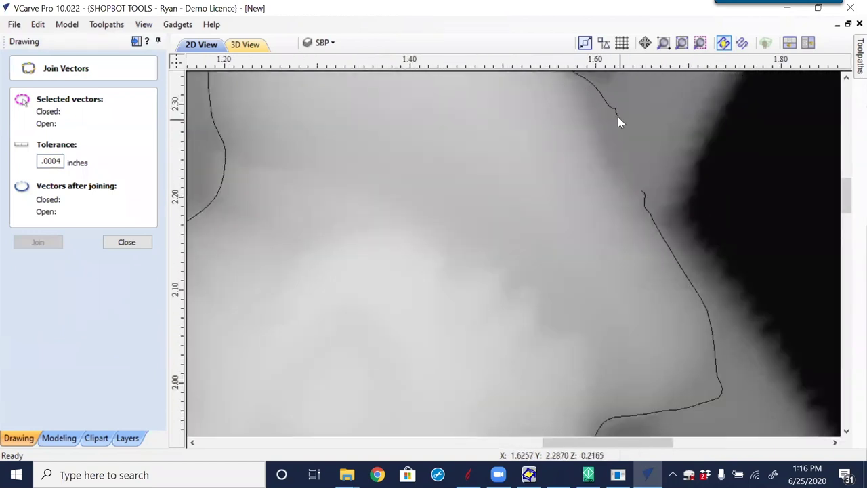
left_click(127, 242)
key("ctrl+a")
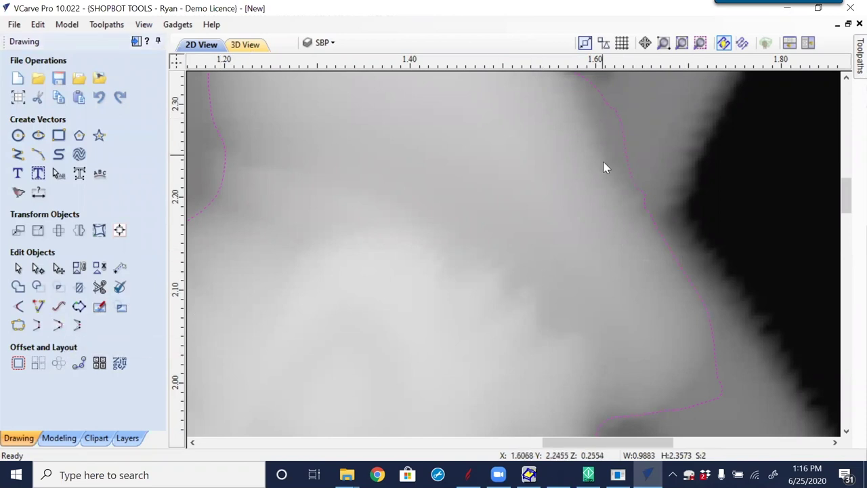
- Examine the joined outline down to the feet and the remaining left-hand outline around the figure's left foot and body
scroll(607, 241, "down", 5)
middle_click_drag(588, 358, 526, 114)
middle_click_drag(472, 344, 476, 217)
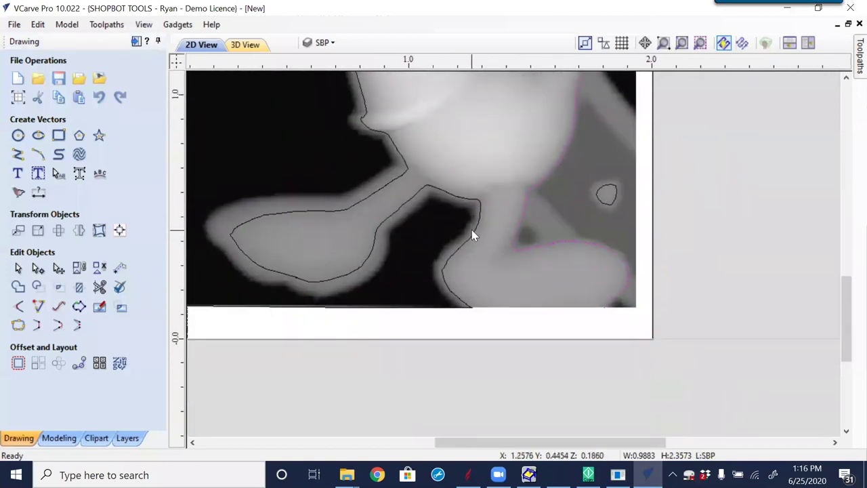
scroll(440, 251, "down", 3)
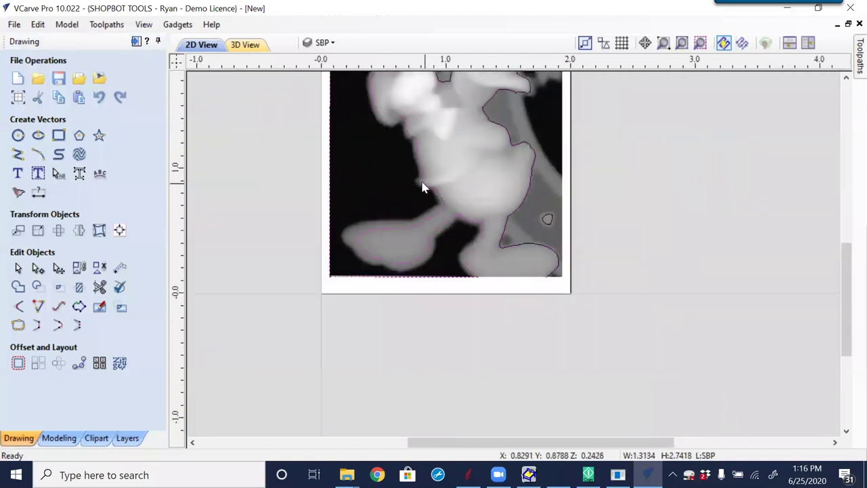
middle_click_drag(422, 186, 453, 280)
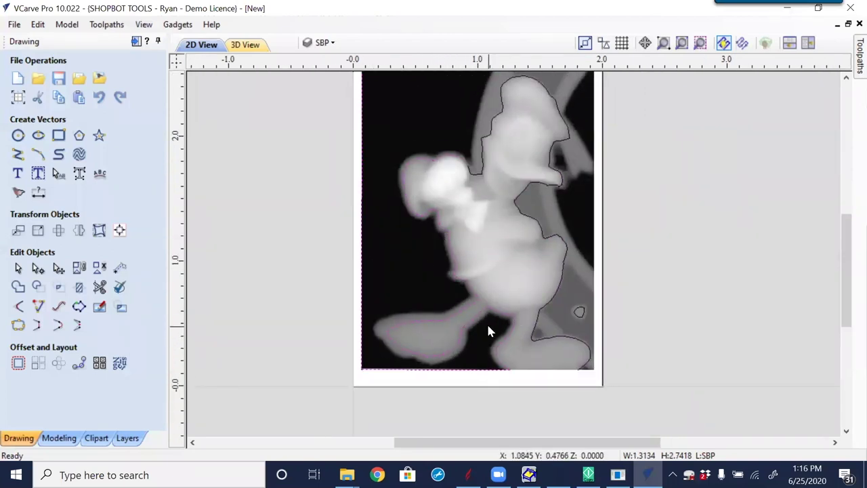
scroll(478, 308, "up", 4)
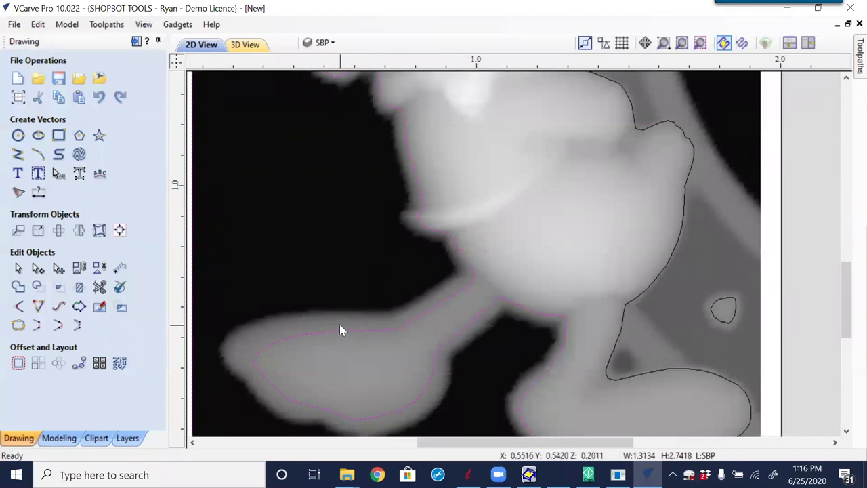
scroll(339, 324, "down", 2)
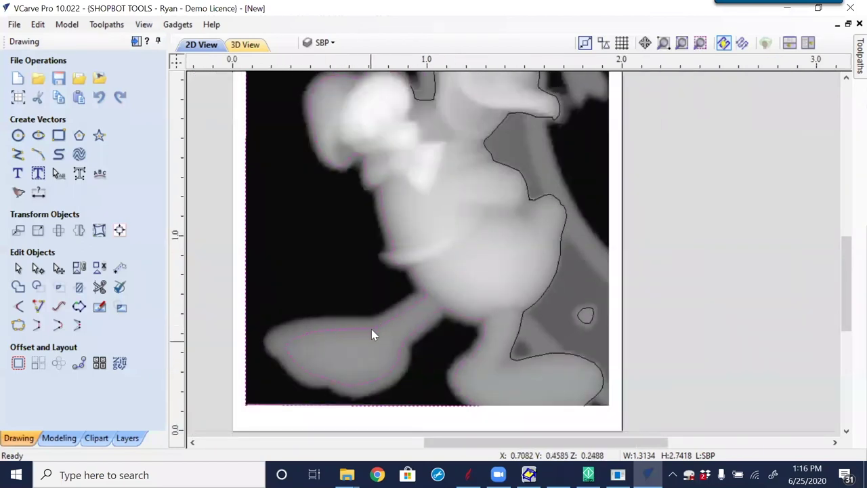
- Cut the left-hand outline at the bottom edge of the figure's right-hand foot to separate it from the image border
left_click(18, 365)
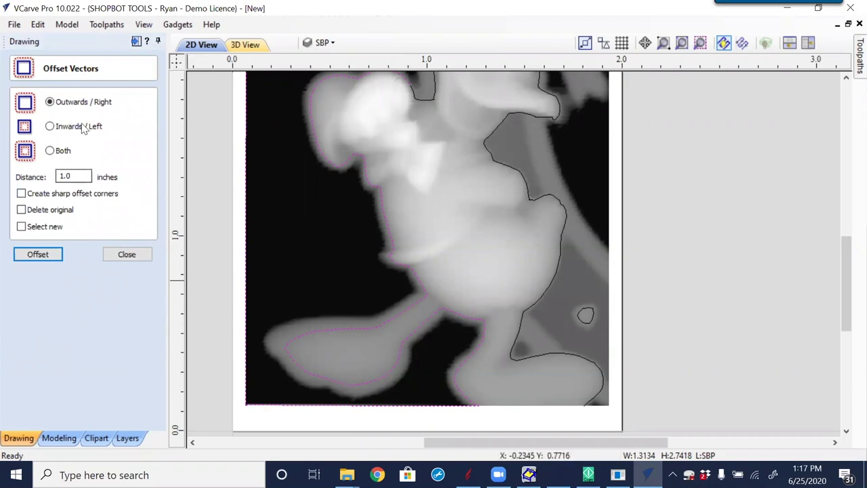
scroll(358, 244, "down", 2)
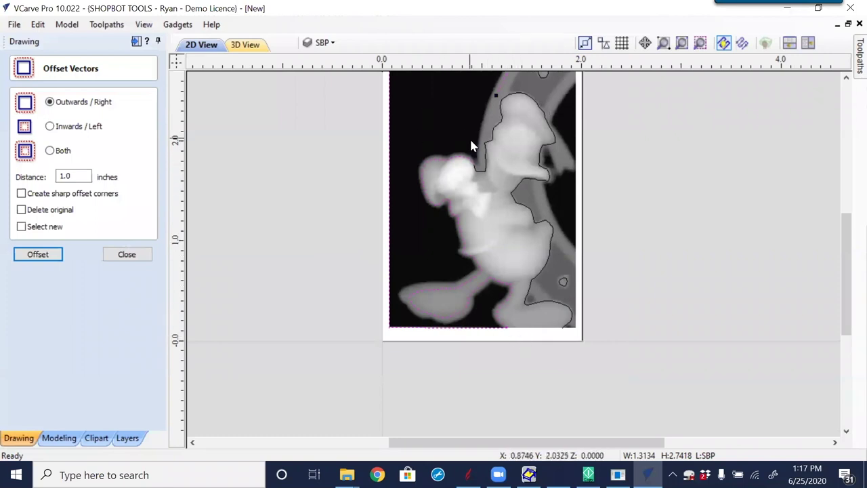
middle_click_drag(470, 142, 429, 252)
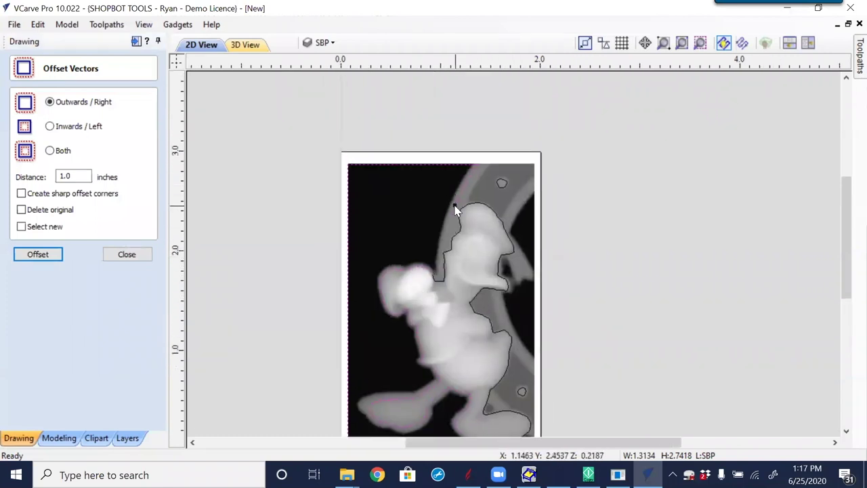
scroll(455, 204, "down", 2)
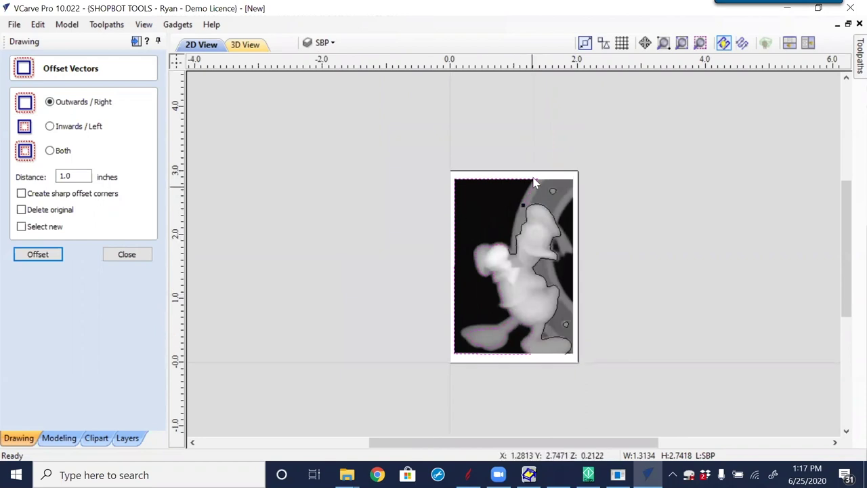
scroll(548, 363, "up", 6)
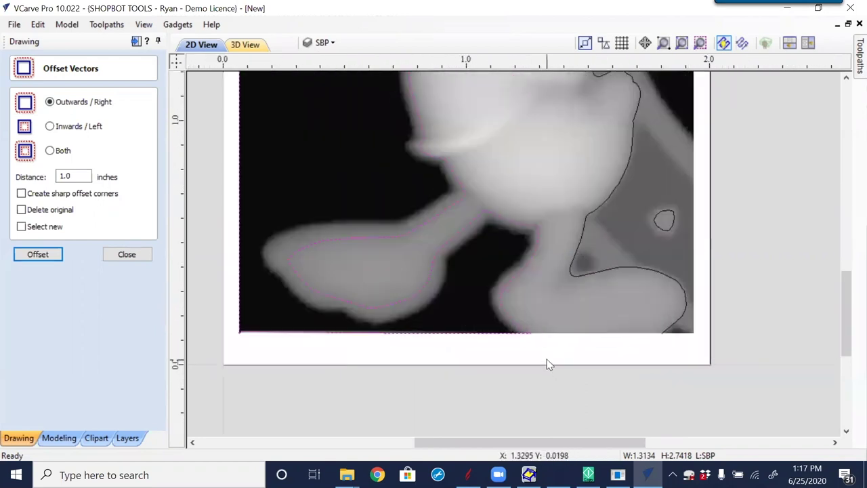
key("n")
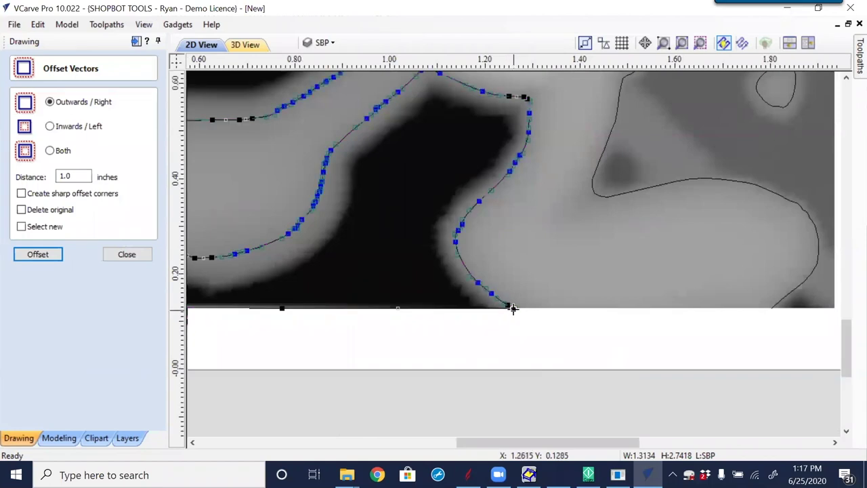
key("Escape")
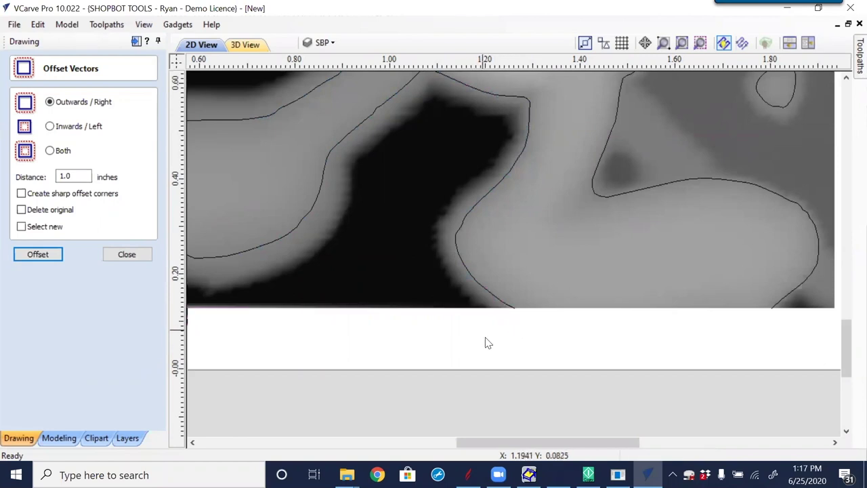
scroll(485, 343, "down", 4)
scroll(485, 343, "down", 2)
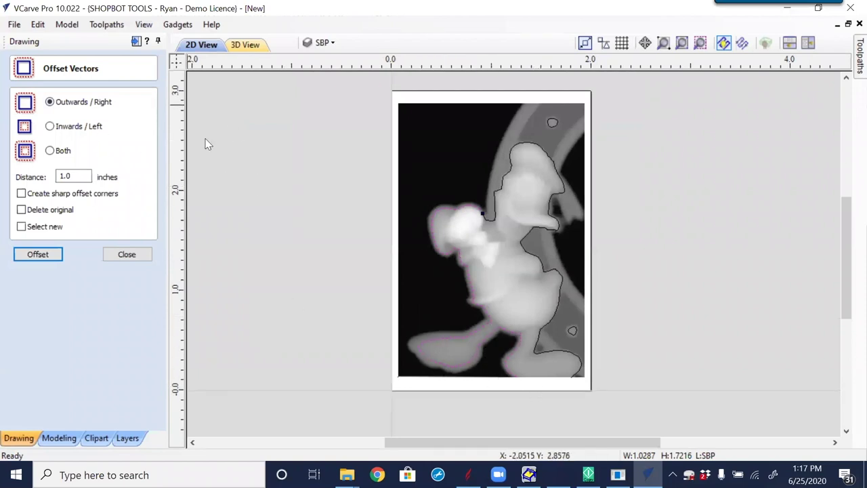
- Try offsetting the separated left-hand outline outwards by 0.06 inches, and remove the offset copy
scroll(485, 216, "up", 3)
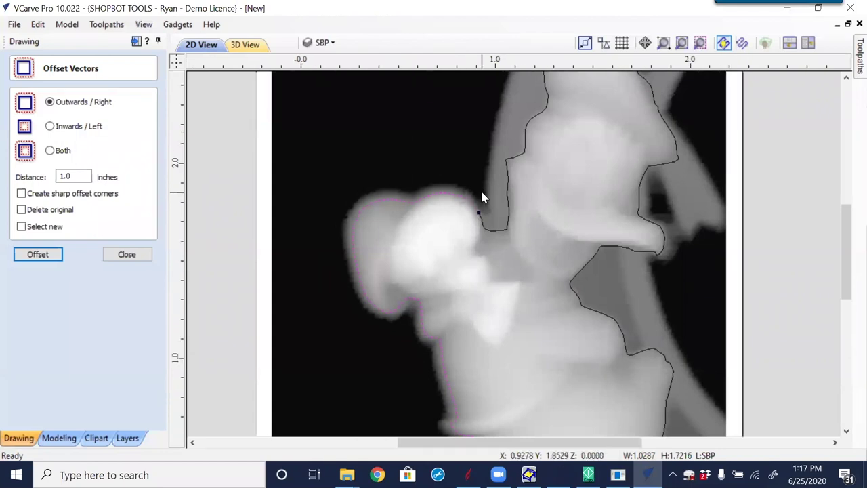
scroll(481, 189, "down", 2)
middle_click_drag(526, 379, 466, 261)
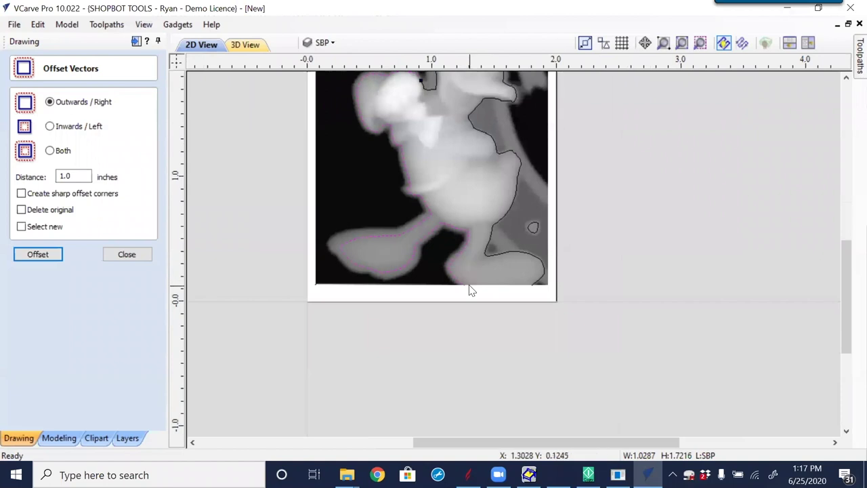
scroll(468, 290, "up", 2)
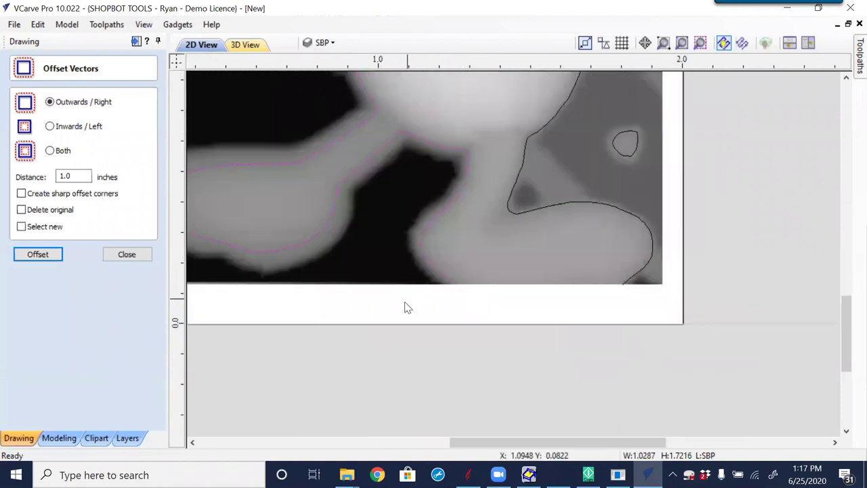
scroll(404, 306, "down", 2)
middle_click_drag(371, 179, 416, 300)
scroll(415, 300, "down", 1)
double_click(73, 176)
type(".06")
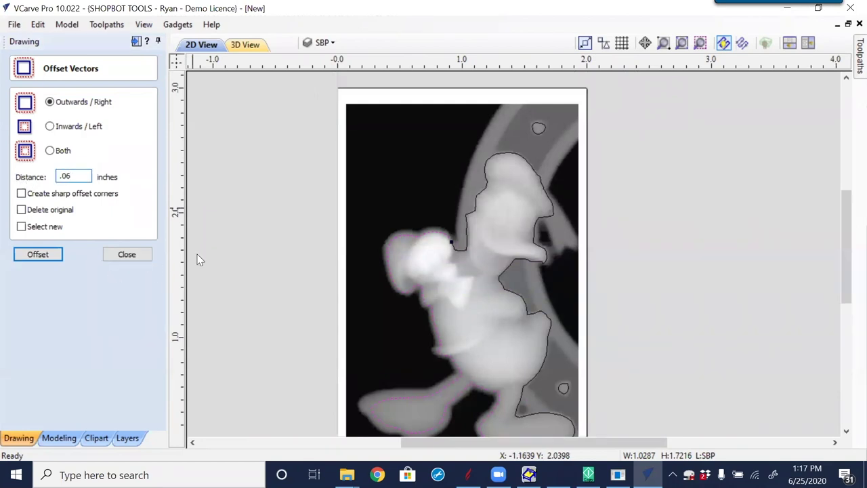
scroll(465, 241, "up", 3)
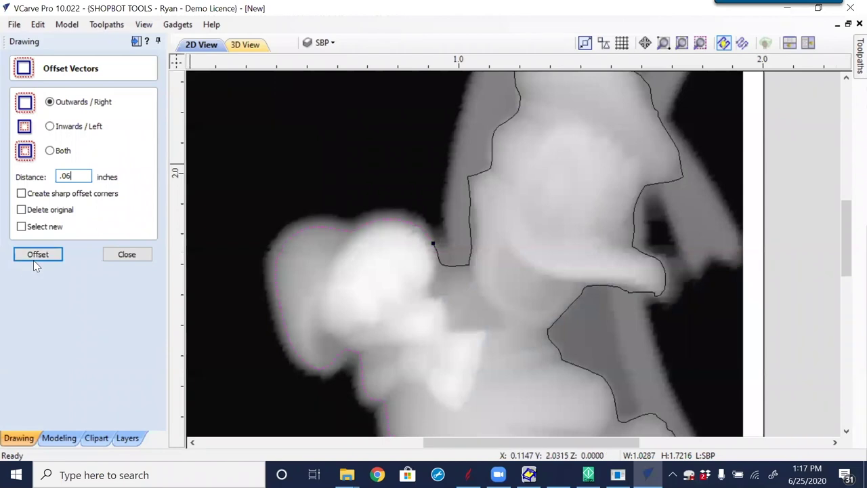
scroll(433, 201, "up", 3)
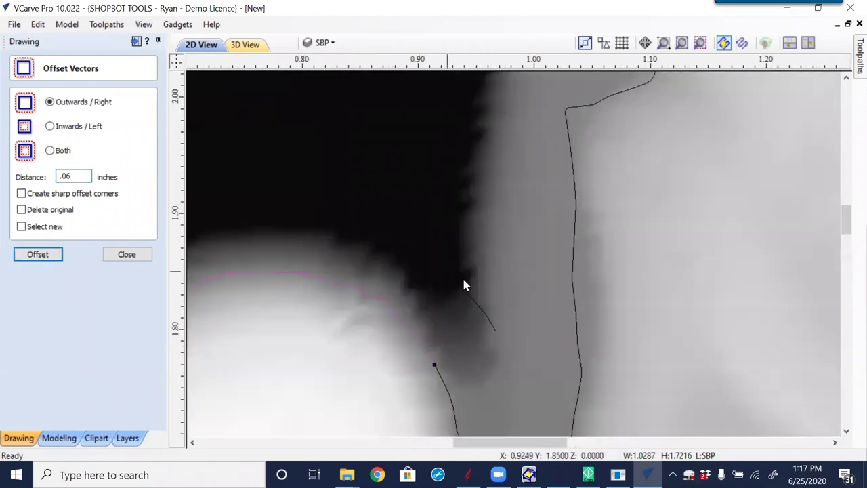
scroll(467, 304, "down", 6)
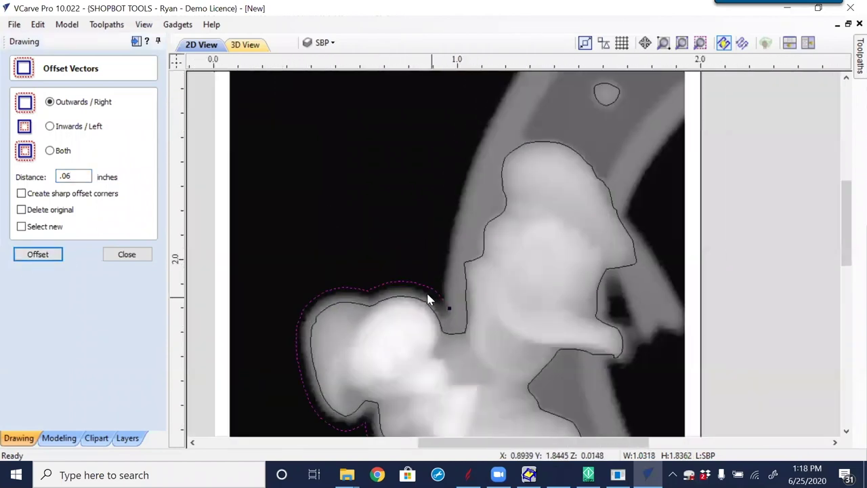
scroll(420, 288, "down", 1)
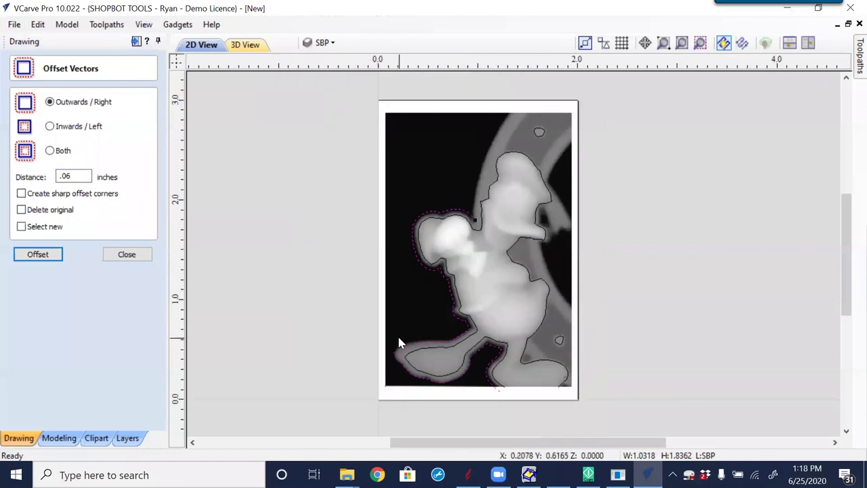
key("Delete")
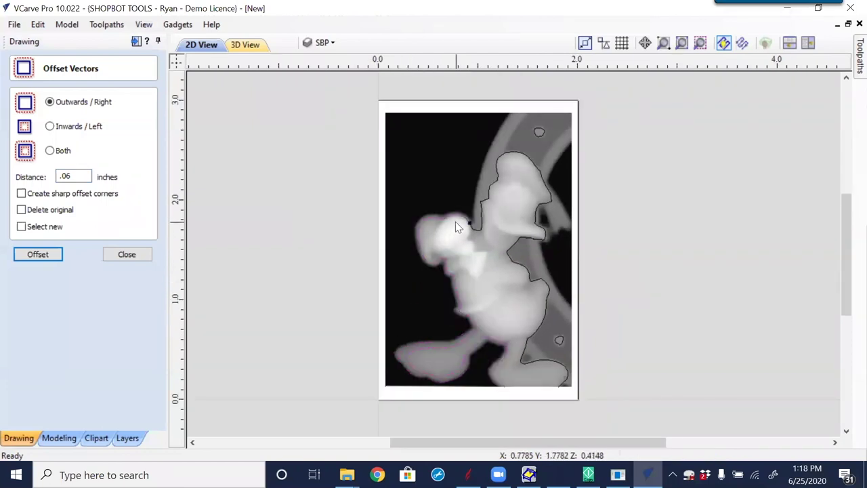
- Offset the left-hand outline outwards by 0.03 inches and delete the original outline
left_click(71, 177)
type("3")
left_click(54, 254)
scroll(497, 212, "up", 6)
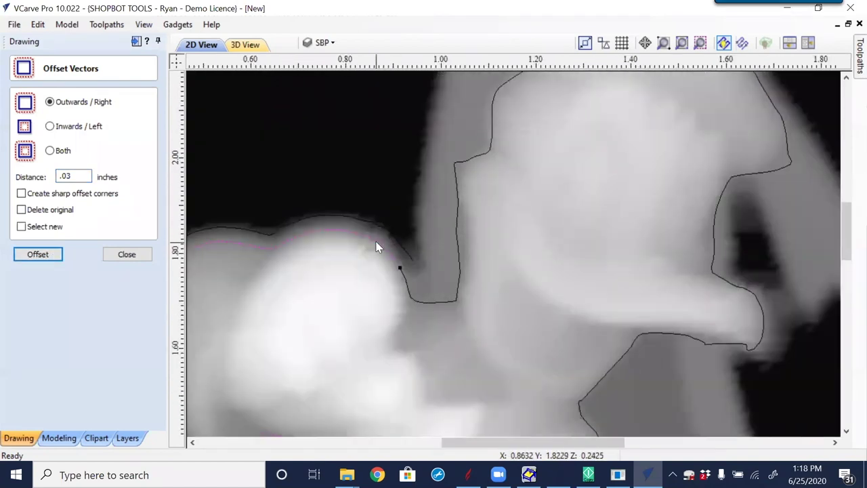
left_click(400, 266)
left_click(407, 298)
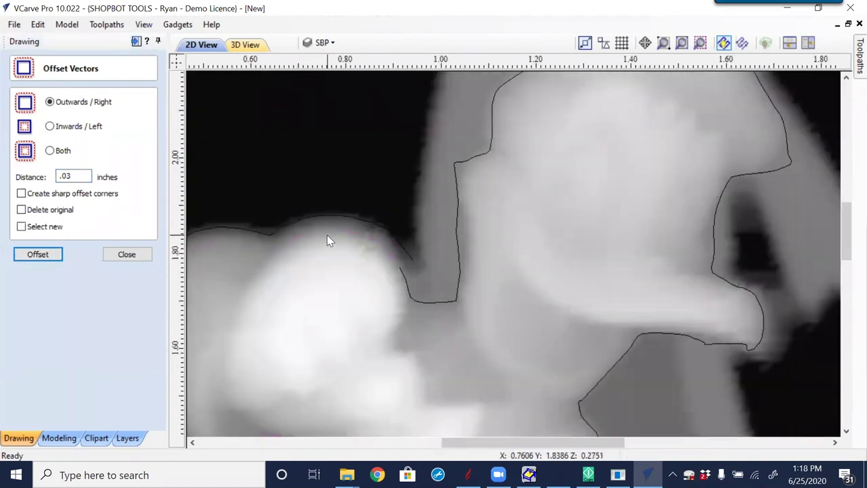
- Cut the offset outline on the slope of the rounded hand shape, delete its short end piece, and select both remaining outlines
scroll(325, 245, "down", 5)
scroll(358, 245, "up", 5)
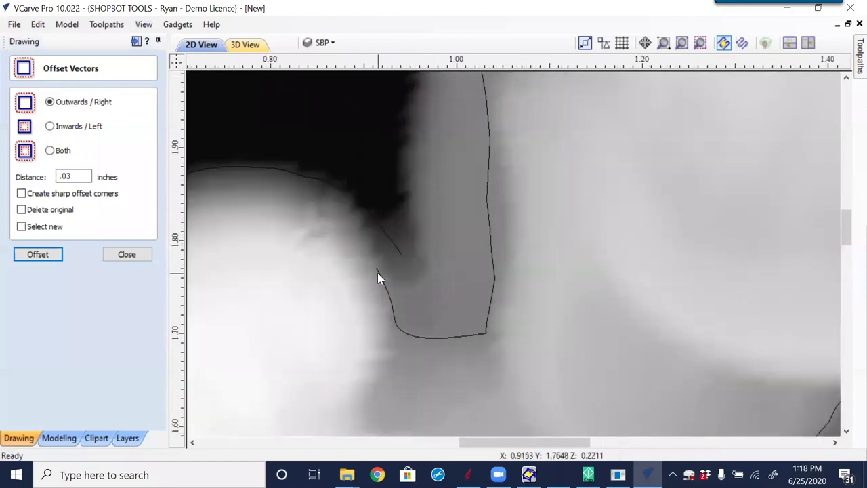
left_click(378, 271)
left_click(350, 198)
left_click(353, 193)
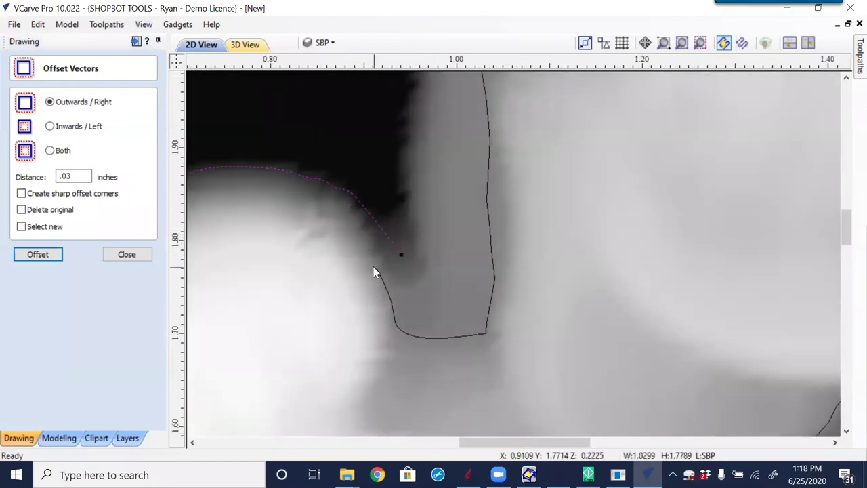
key("n")
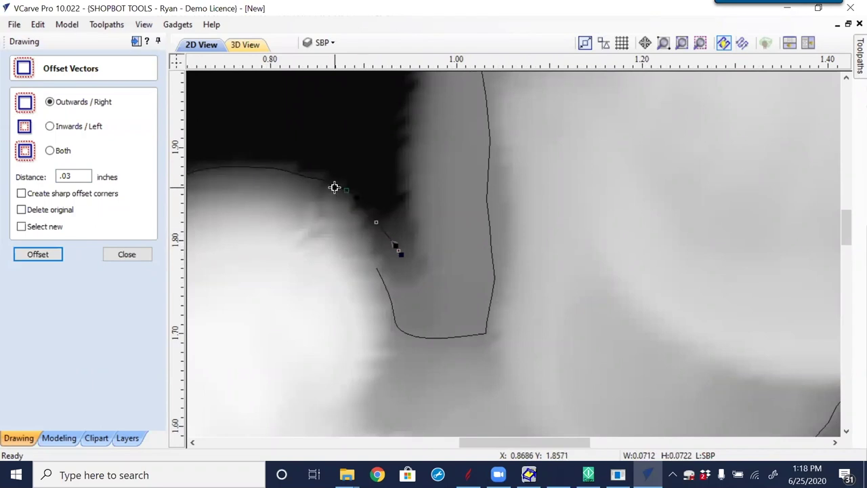
left_click(351, 216)
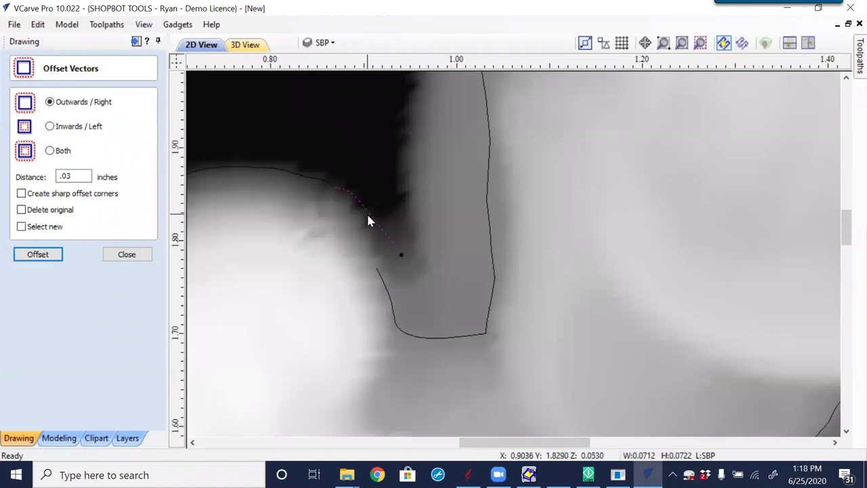
left_click_drag(368, 244, 321, 280)
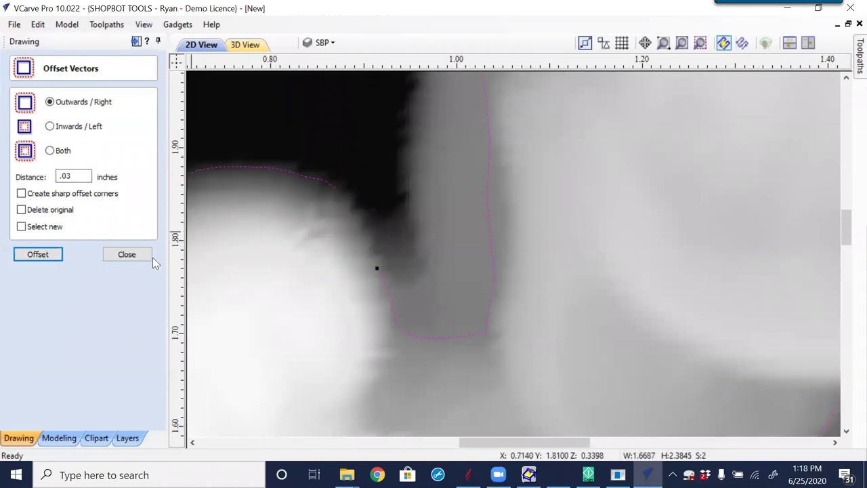
- Join the offset outline to the U-shaped contour beside the head with a smooth curve
left_click(129, 256)
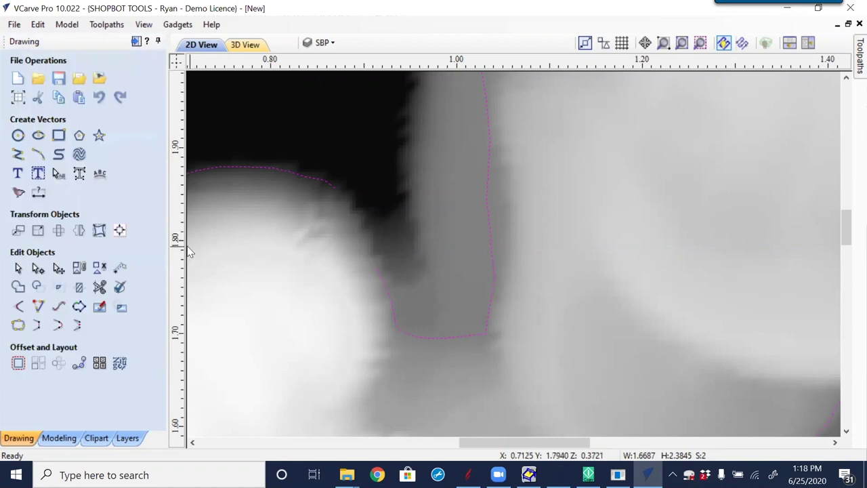
left_click(59, 328)
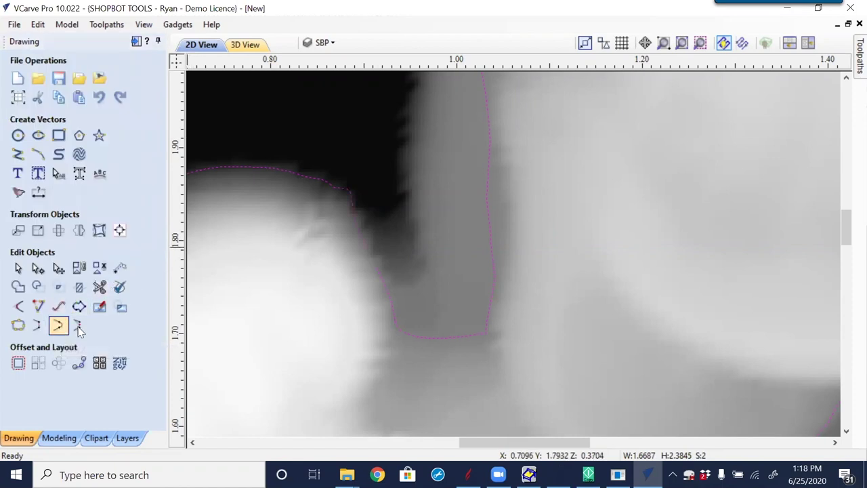
scroll(355, 203, "down", 2)
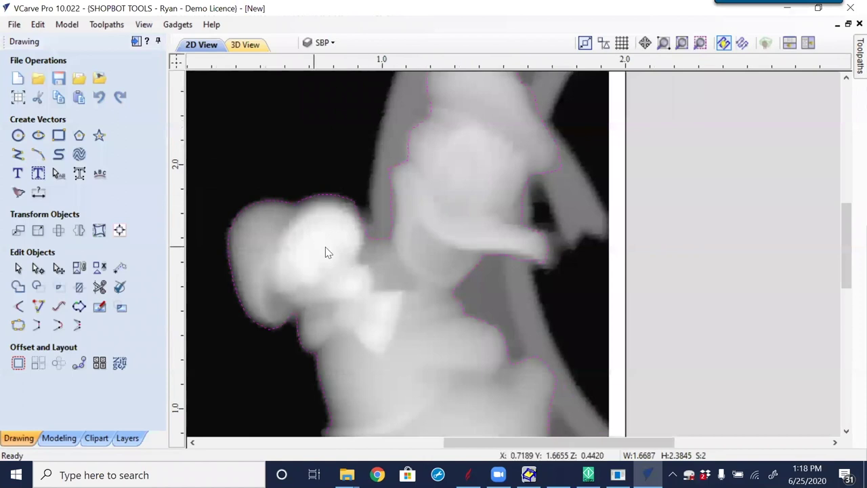
scroll(325, 252, "down", 2)
scroll(408, 245, "down", 2)
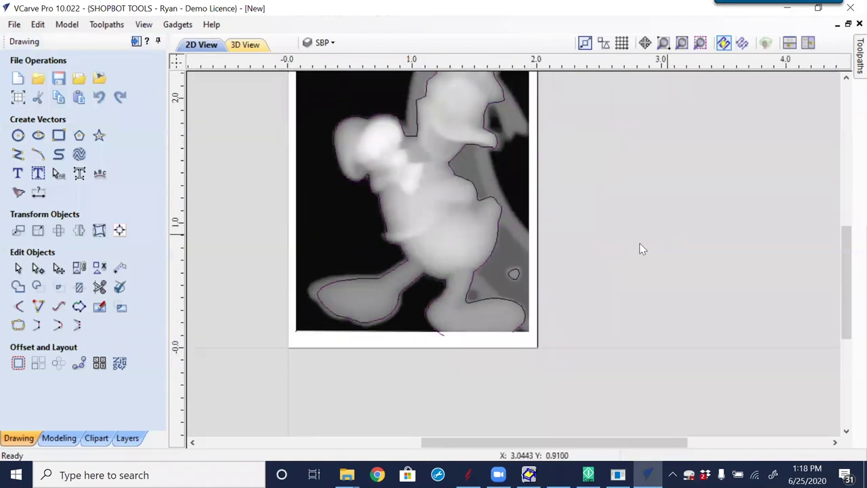
- Delete the two small closed vectors in the background beside the figure's head and foot
left_click(490, 298)
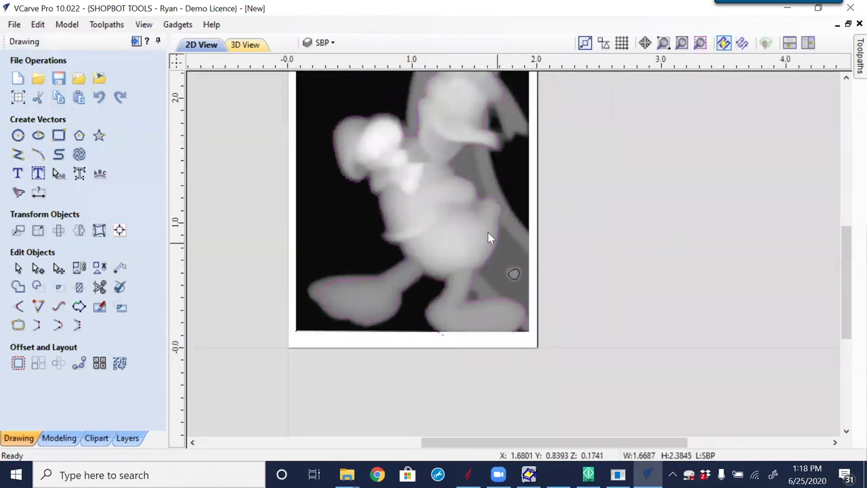
middle_click_drag(490, 235, 464, 286)
scroll(464, 286, "down", 1)
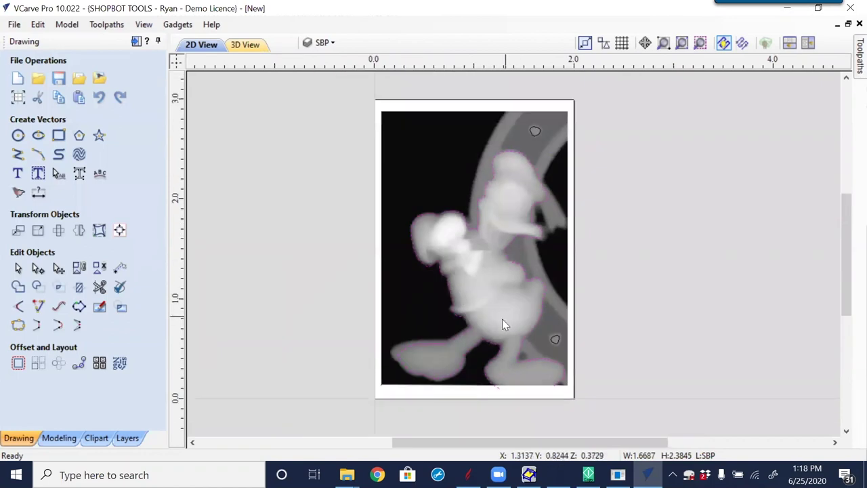
left_click(553, 340)
key("Delete")
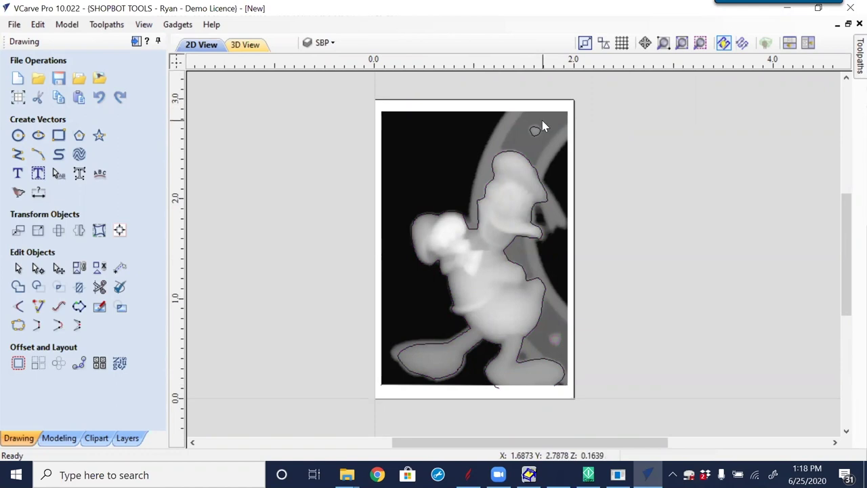
- Select the joined figure outline and keep the toolpath operations permanently displayed beside the drawing
left_click(537, 214)
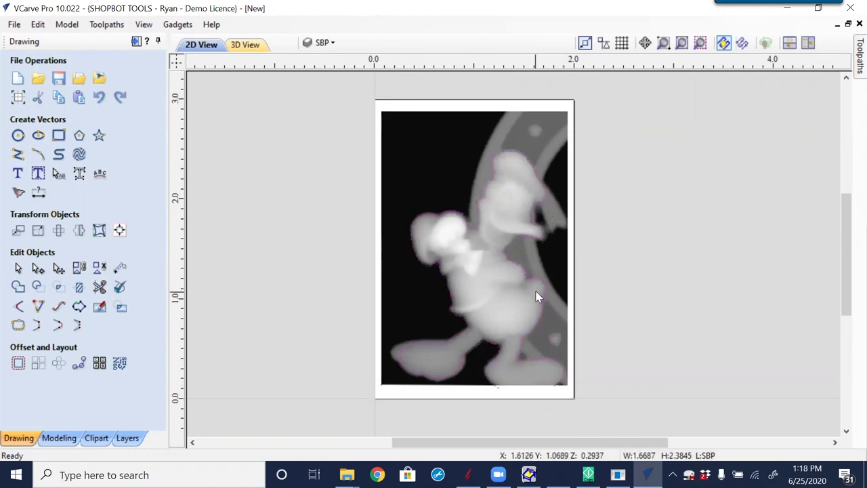
middle_click_drag(538, 294, 456, 271)
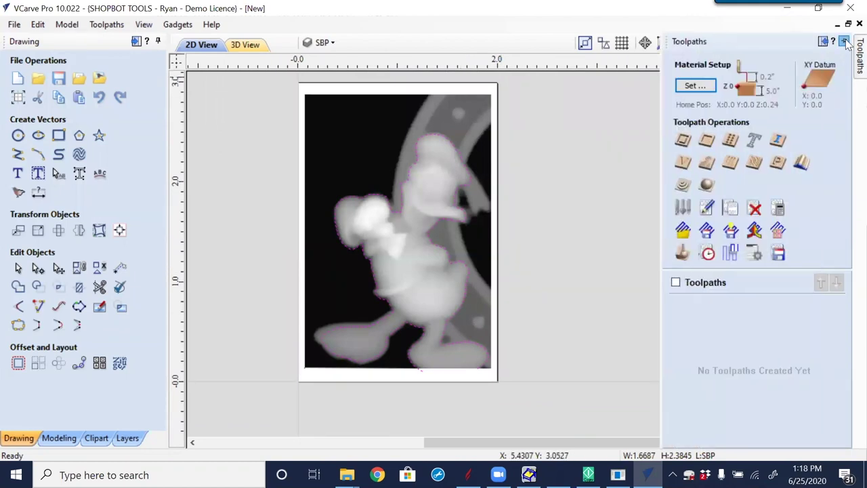
left_click(844, 41)
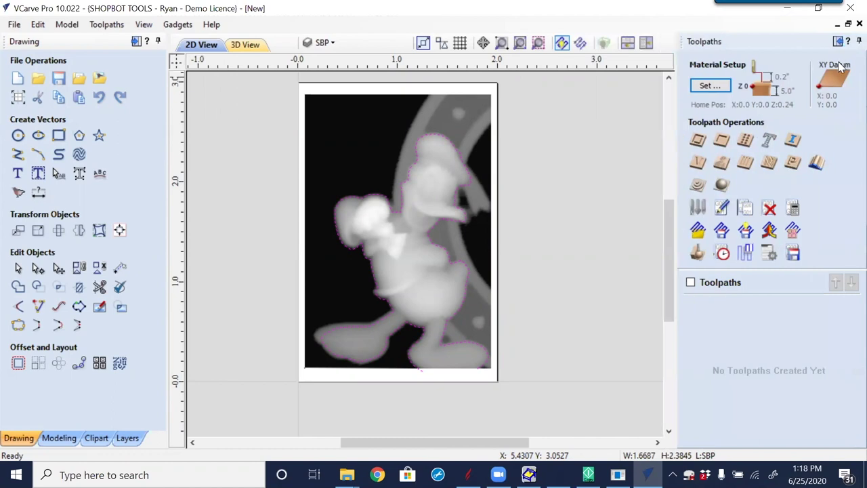
left_click(723, 187)
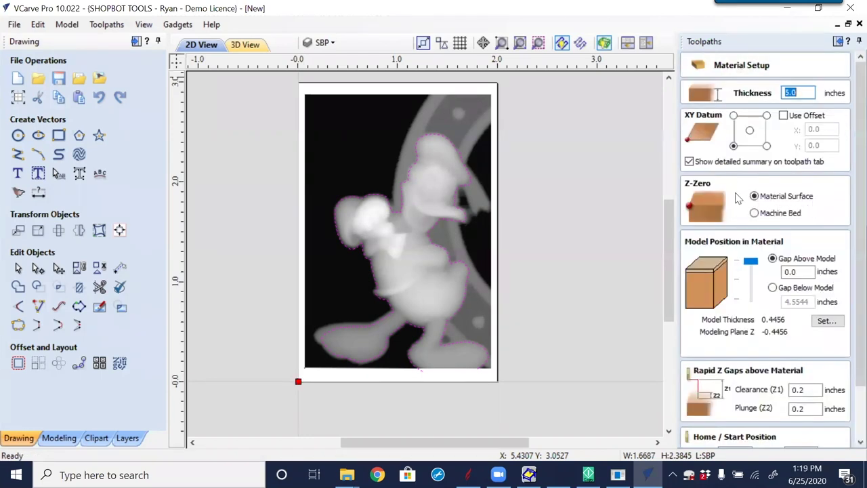
mouse_move(750, 261)
left_mouse_down()
mouse_move(749, 272)
mouse_move(747, 256)
left_mouse_up()
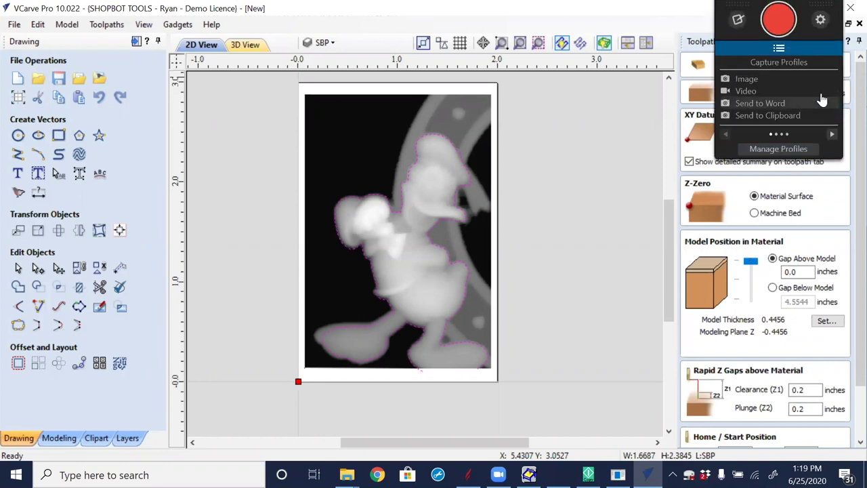
left_click(800, 93)
left_click_drag(801, 93, 783, 92)
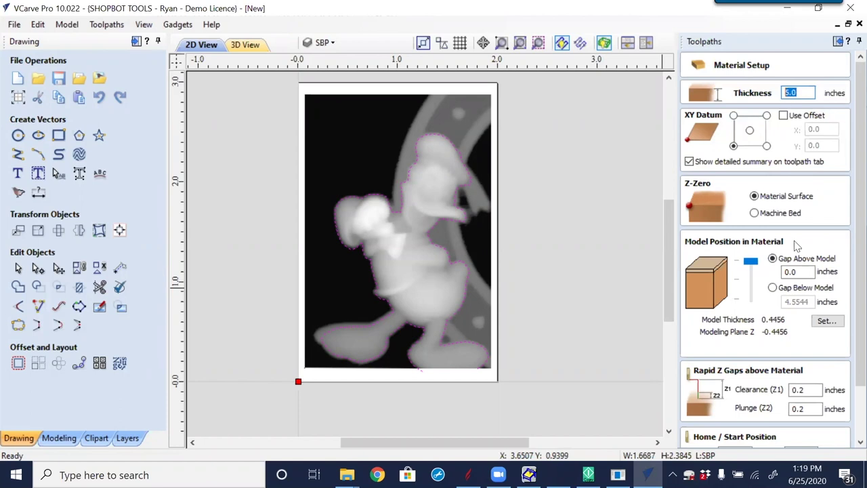
scroll(805, 169, "down", 3)
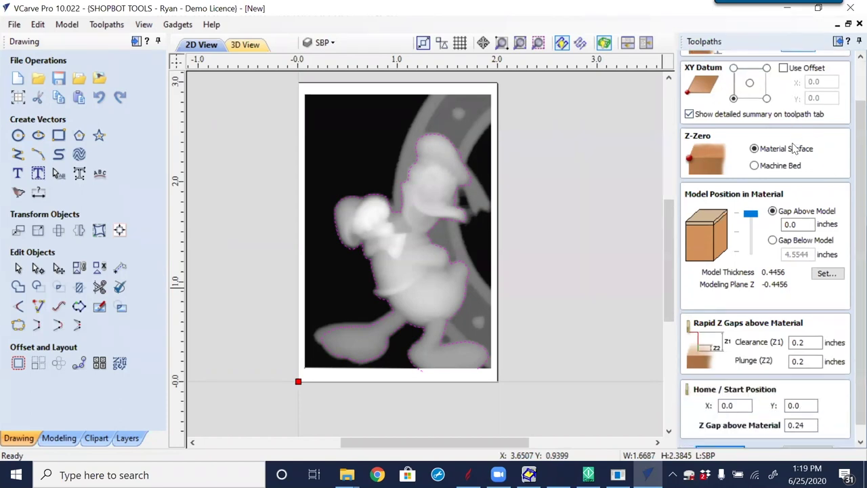
scroll(796, 148, "up", 3)
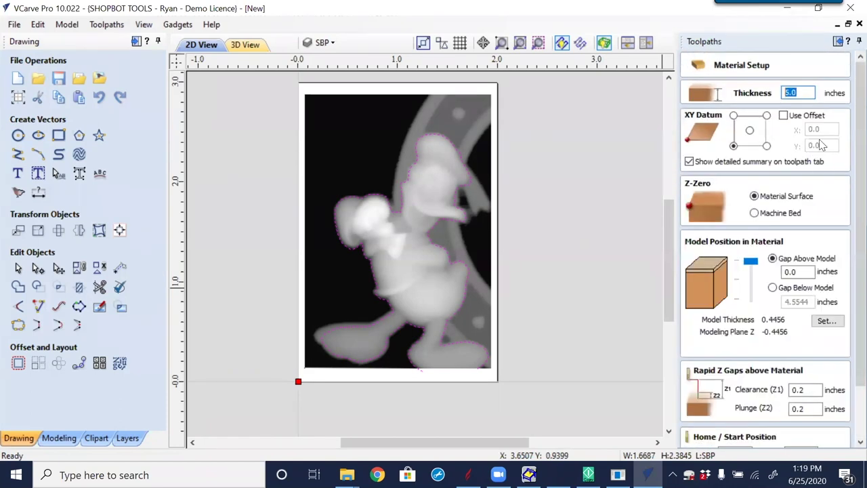
scroll(849, 204, "down", 3)
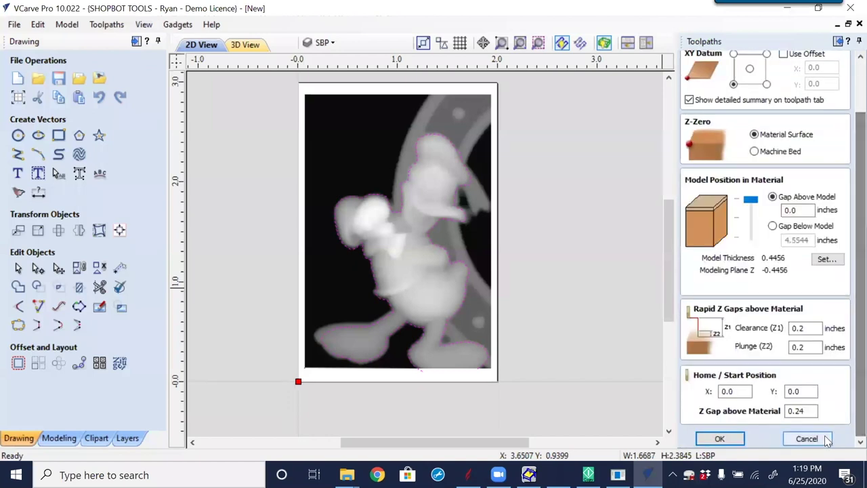
left_click(824, 438)
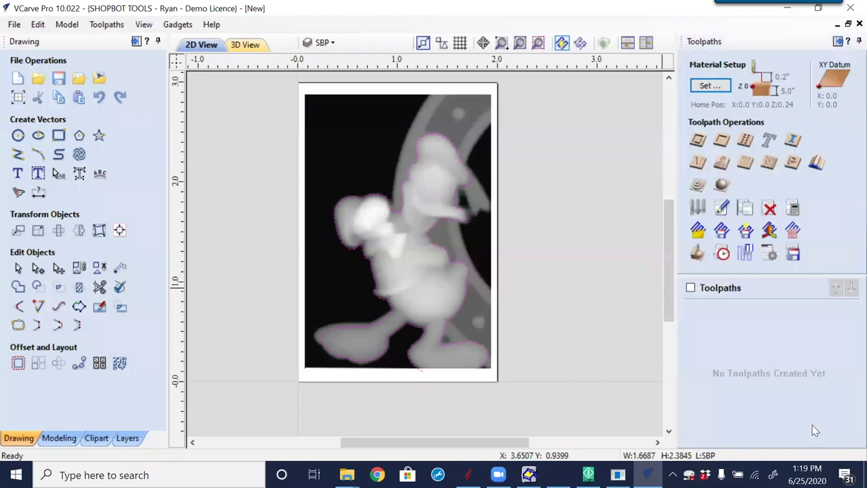
- Set the job's material thickness to 0.5 inches in the job setup
left_click(18, 98)
key("Tab")
key("Tab")
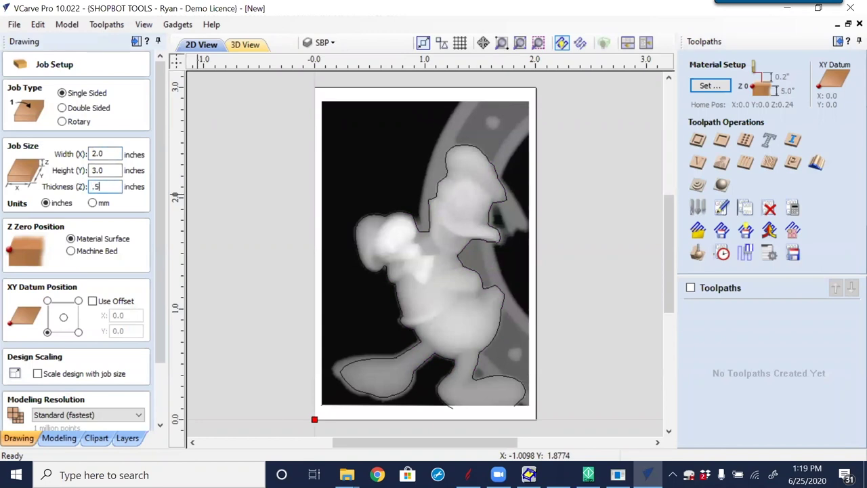
scroll(163, 227, "down", 5)
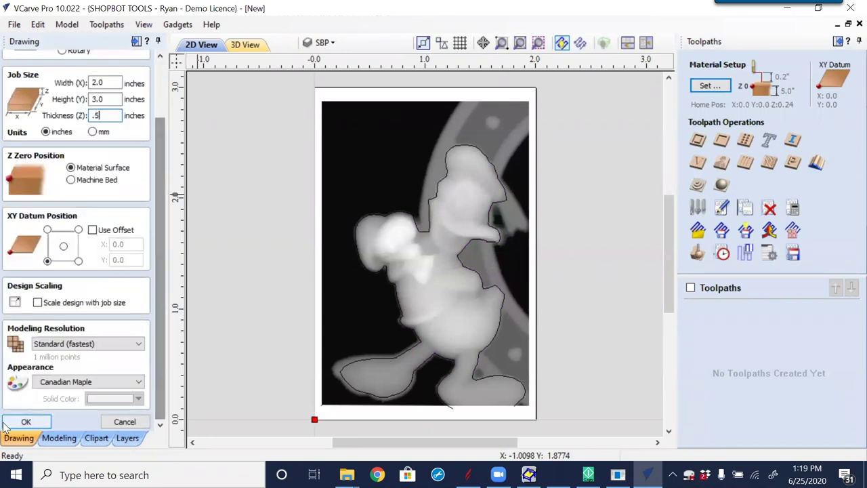
left_click(27, 424)
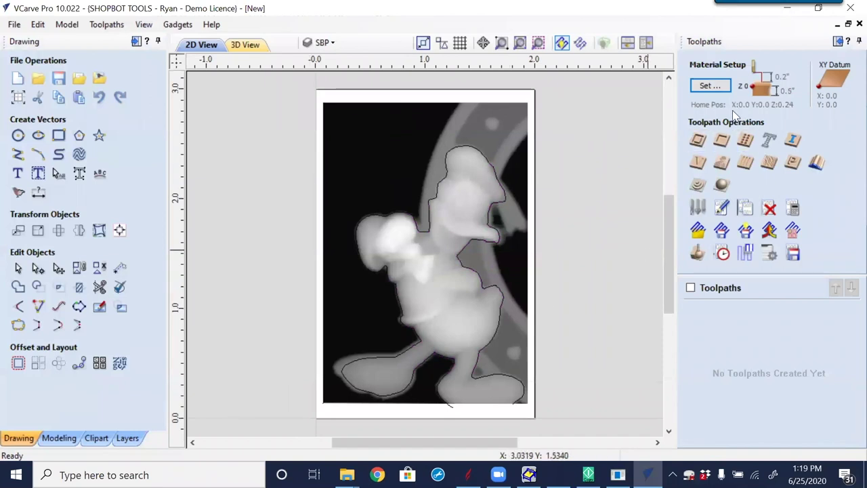
left_click(723, 186)
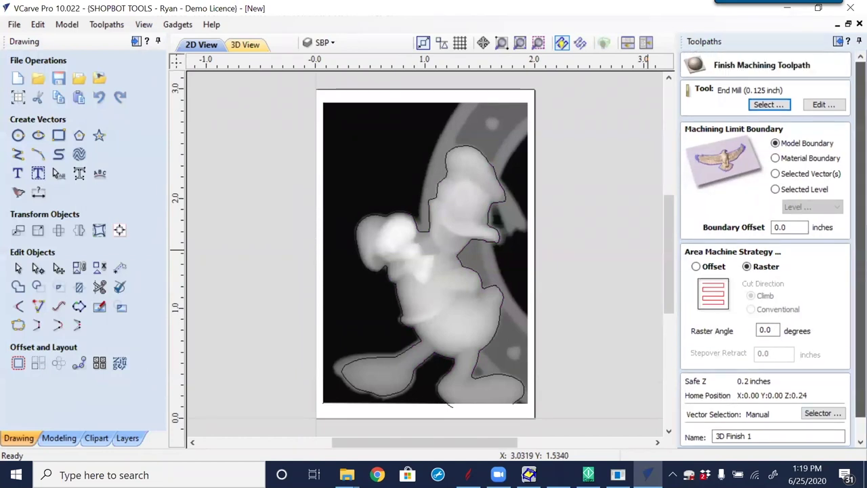
scroll(849, 266, "down", 2)
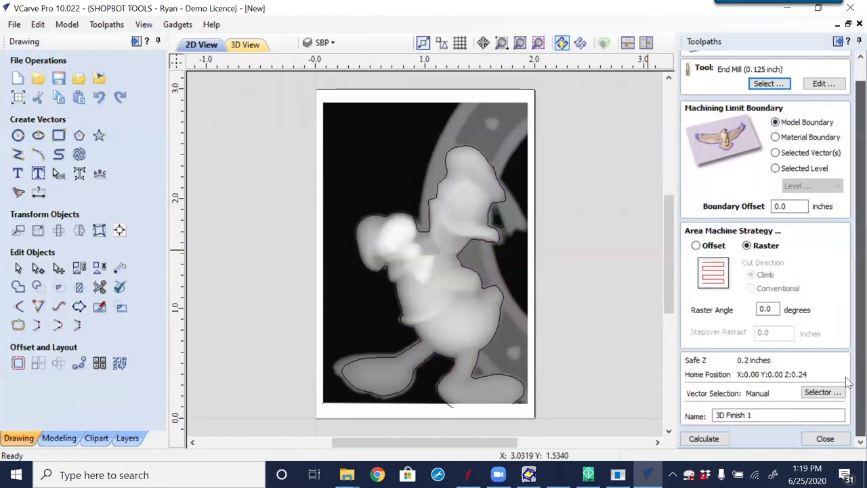
left_click(828, 439)
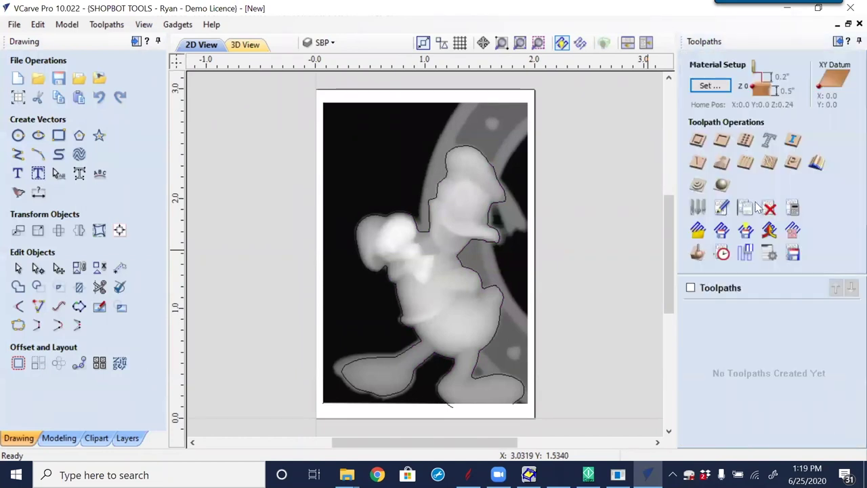
- Apply the material setup with the model at the top of the material and a 0.0 inch gap above it
left_click(709, 86)
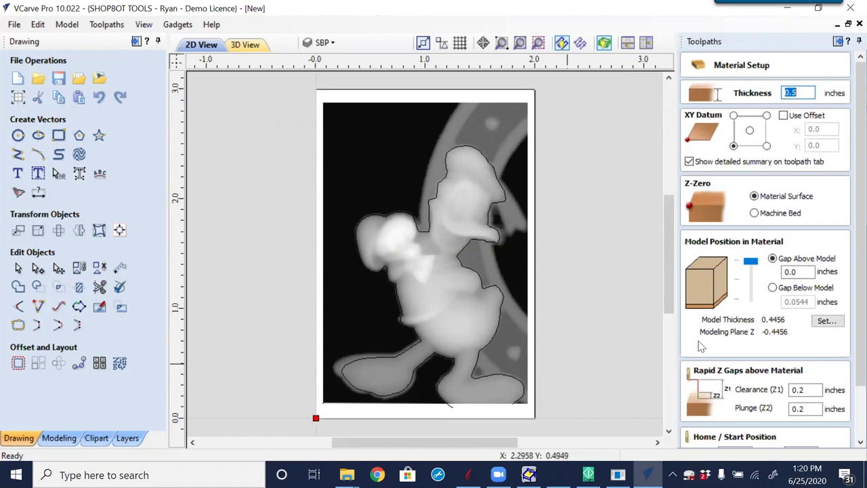
mouse_move(750, 261)
left_mouse_down()
mouse_move(753, 292)
mouse_move(750, 261)
left_mouse_up()
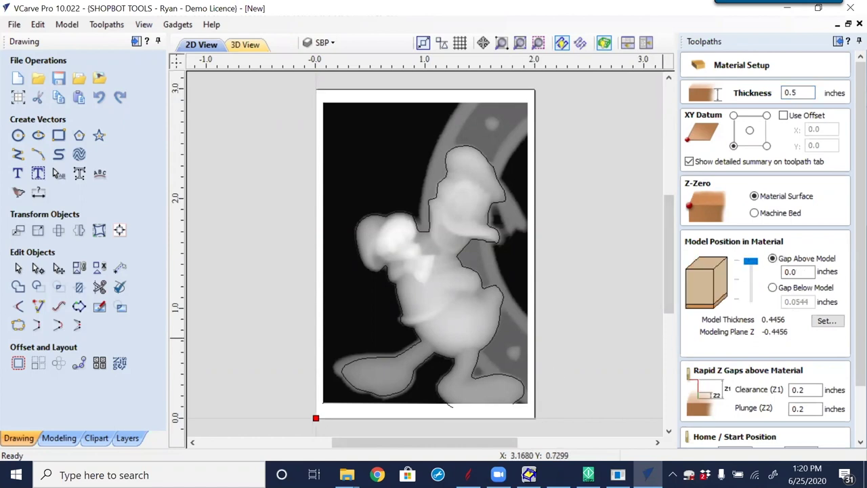
scroll(847, 261, "down", 3)
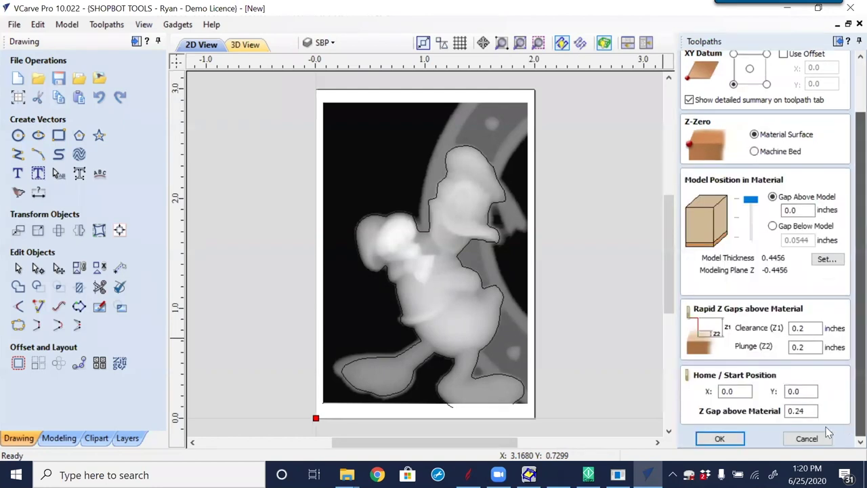
left_click(719, 440)
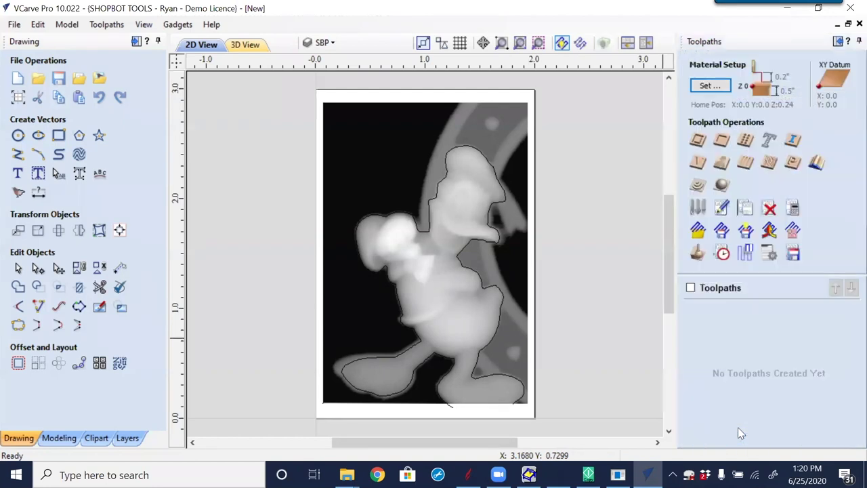
- Start a 3D finish machining toolpath and limit its machining boundary to the selected figure outline
left_click(721, 189)
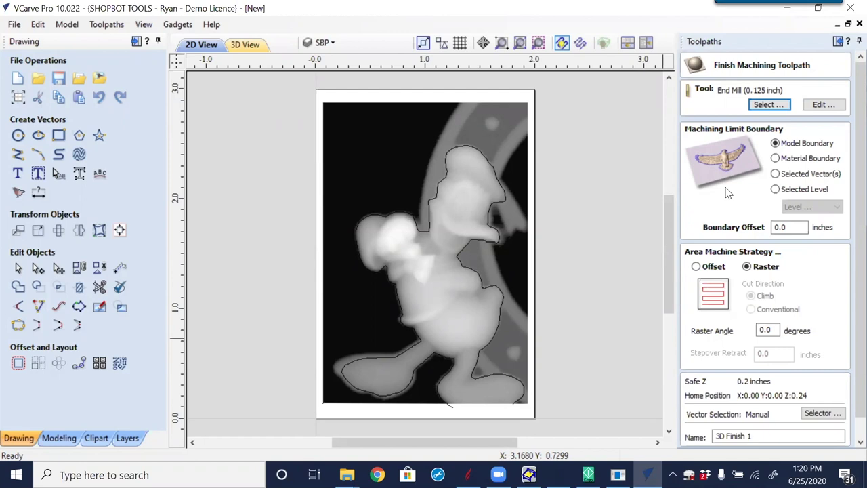
left_click(412, 347)
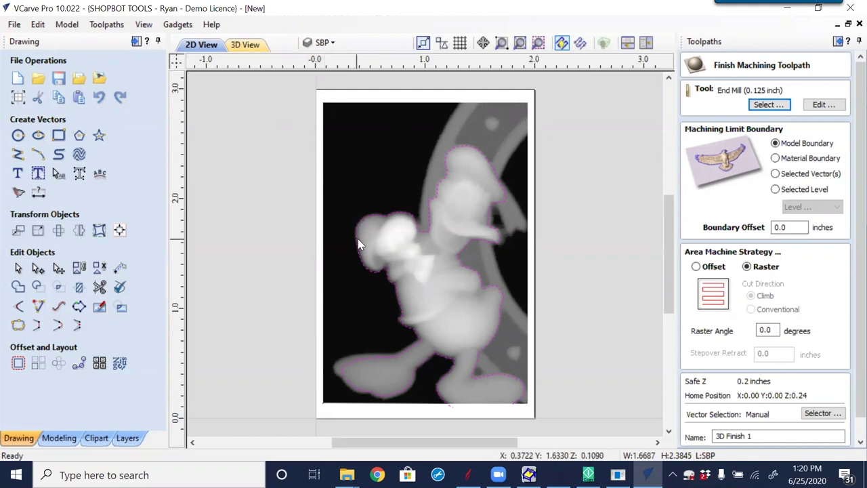
left_click(800, 160)
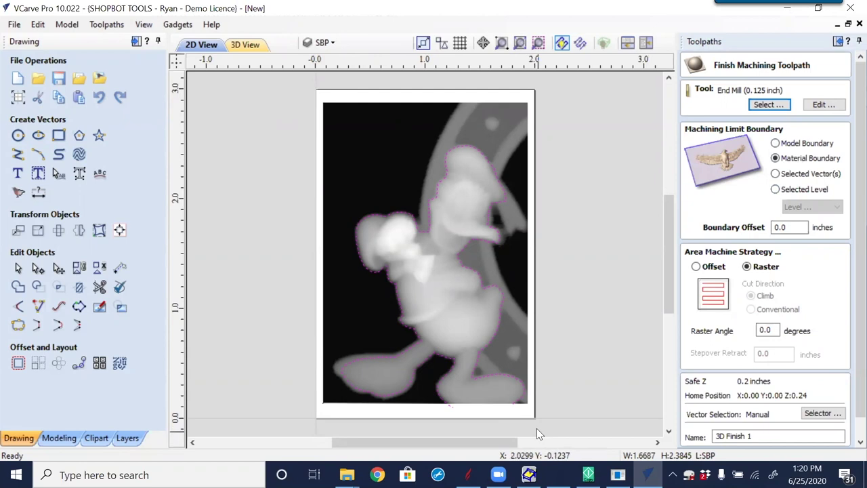
left_click(821, 176)
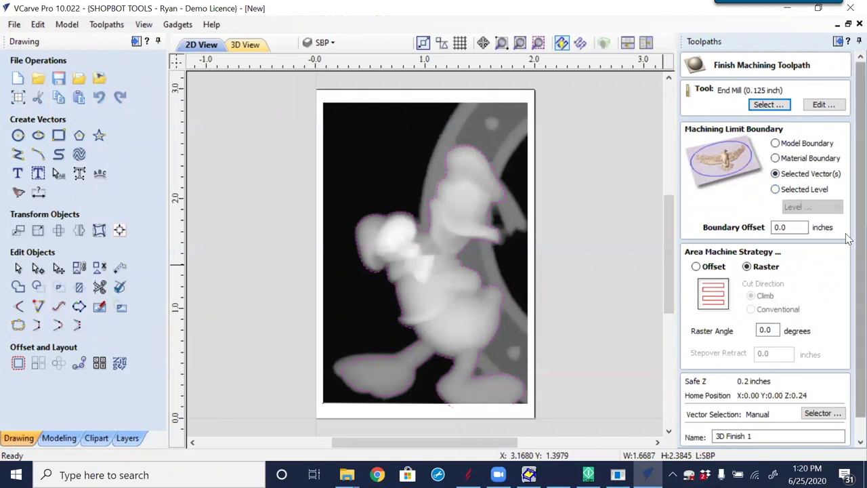
scroll(847, 234, "down", 1)
scroll(847, 227, "up", 1)
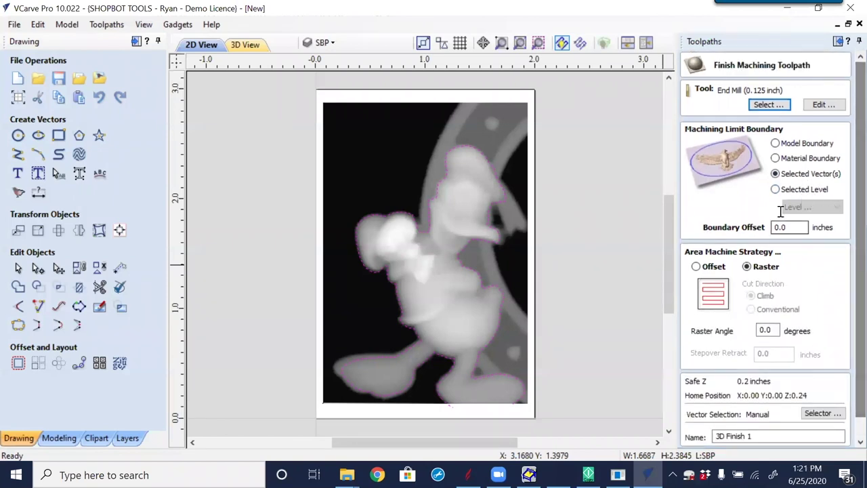
scroll(757, 338, "down", 1)
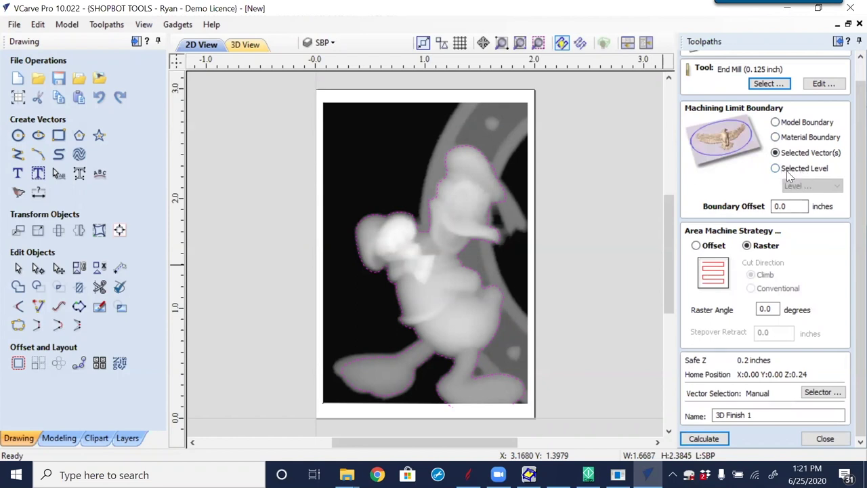
- Try to calculate the 3D Finish 1 toolpath inside the selected outline
left_click(721, 441)
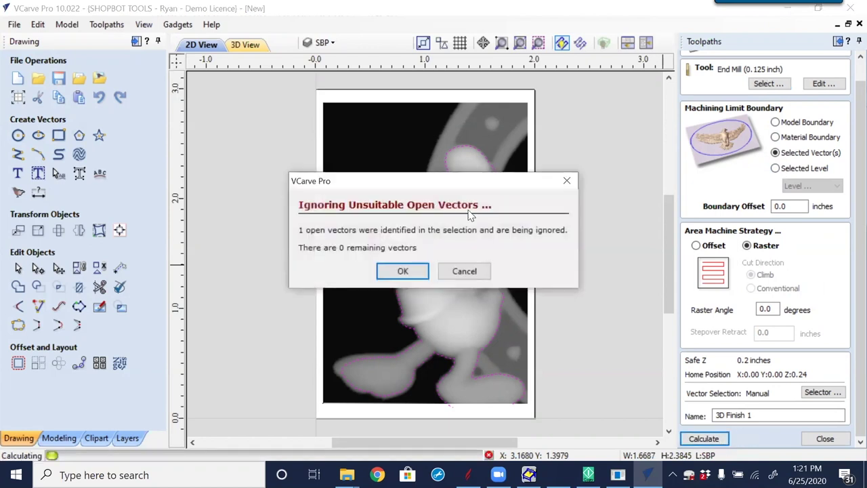
left_click(405, 270)
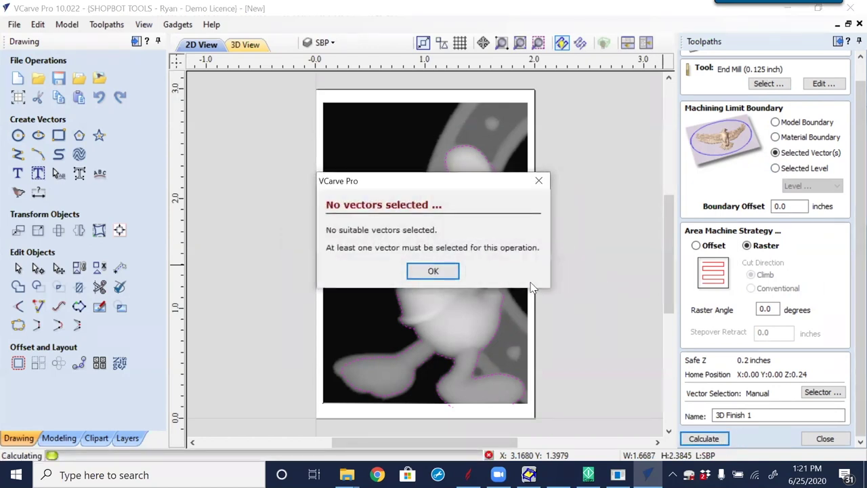
left_click(433, 271)
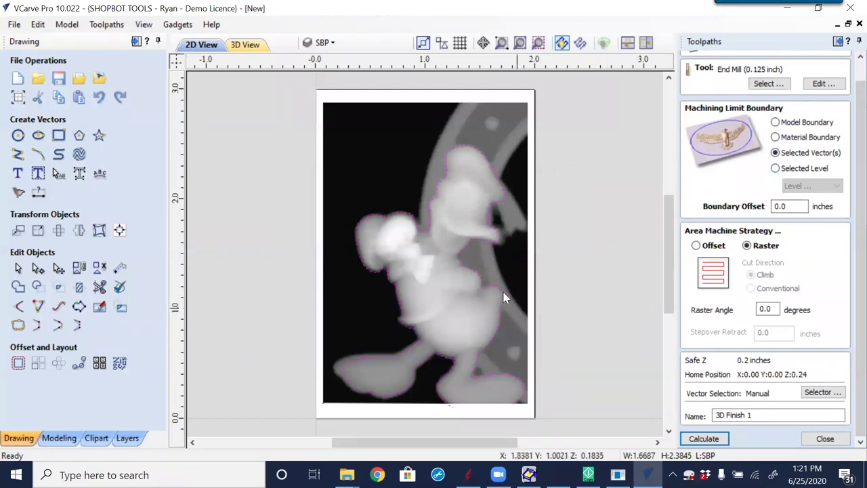
- Clear the current selection and select all open vectors in the drawing
left_click(591, 310)
right_click(596, 308)
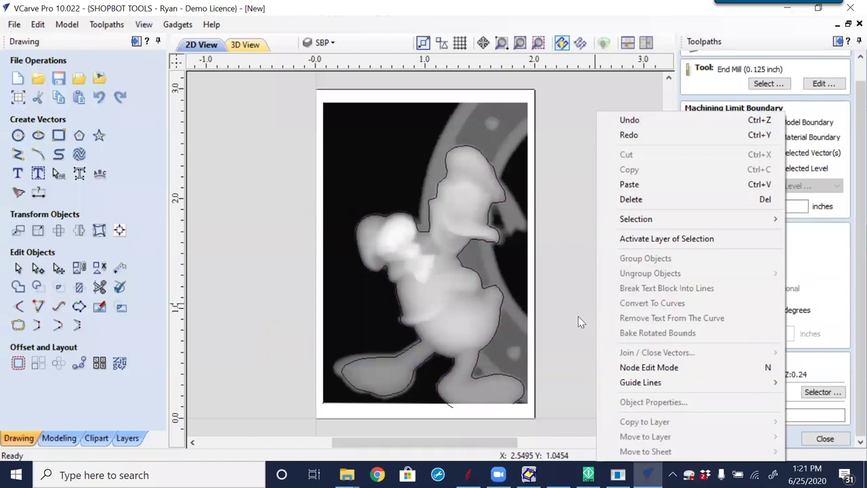
mouse_move(610, 220)
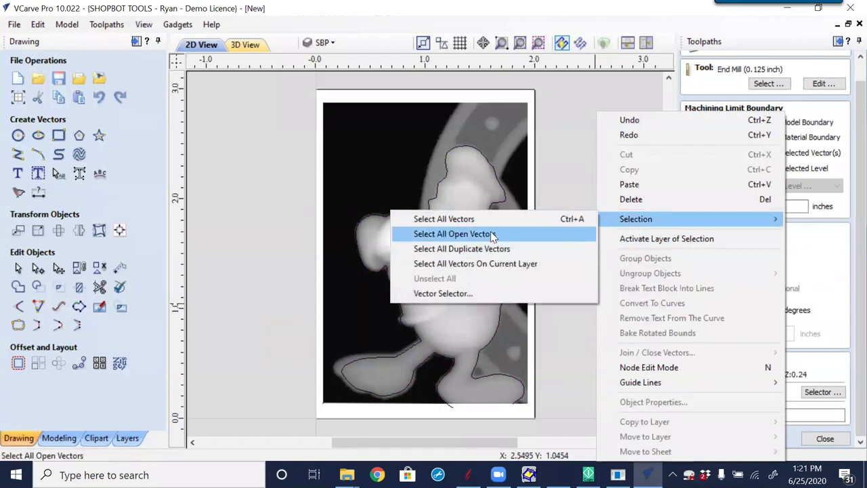
left_click(491, 231)
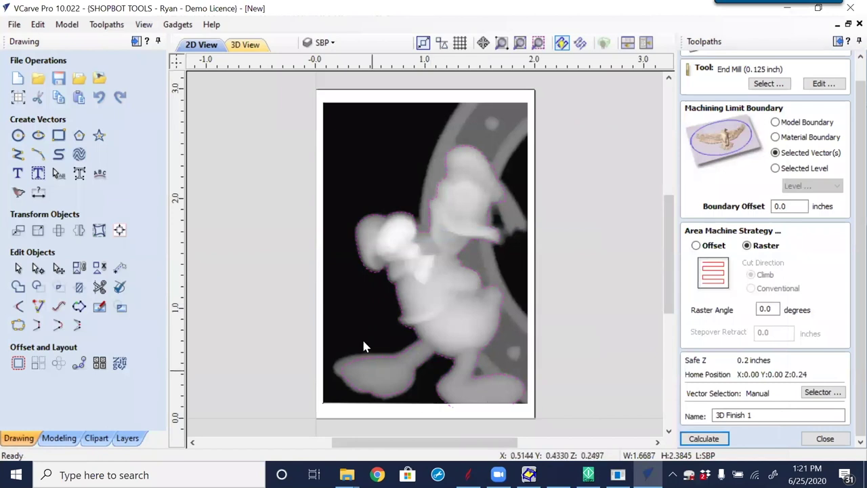
- Check the open ends of the figure outline at the foot and close the outline with a straight line
double_click(511, 295)
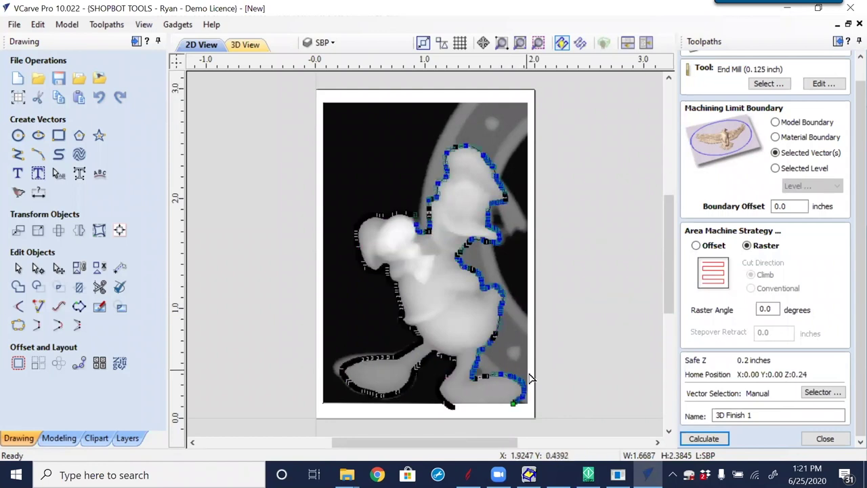
scroll(517, 427, "up", 5)
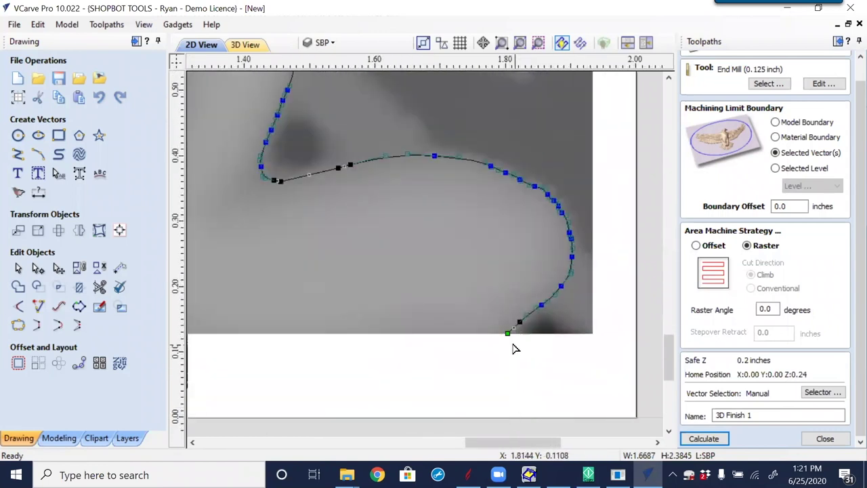
scroll(508, 332, "down", 3)
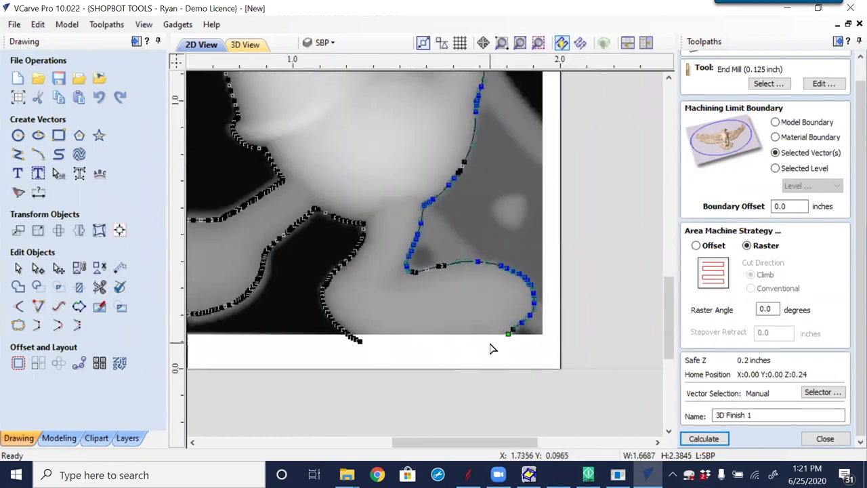
left_click(494, 350)
left_click(516, 326)
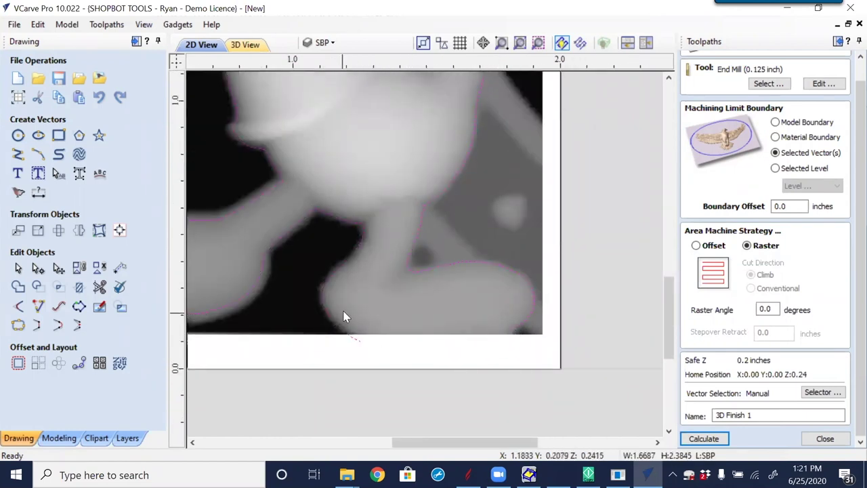
left_click(37, 325)
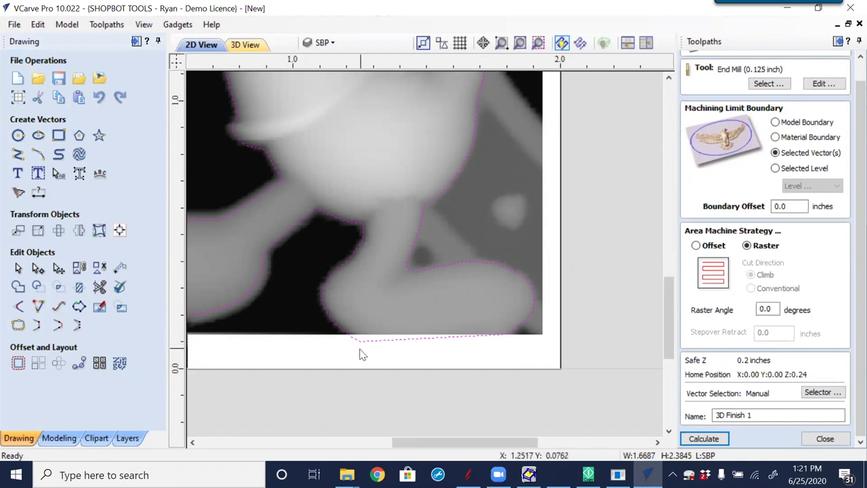
- Calculate the 3D Finish 1 toolpath inside the closed figure outline
scroll(389, 341, "up", 1)
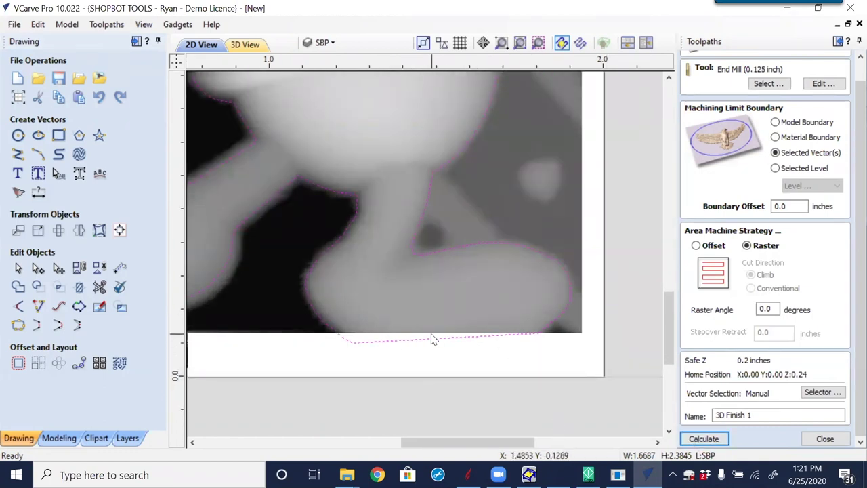
scroll(484, 354, "down", 6)
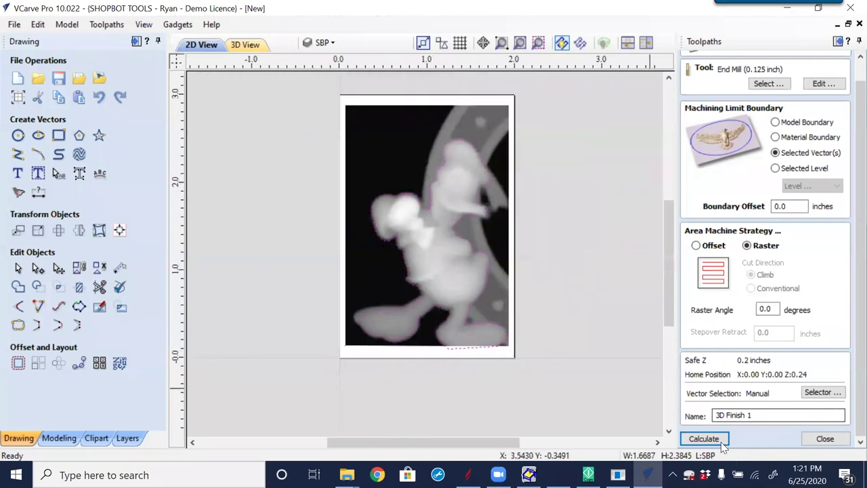
left_click(721, 438)
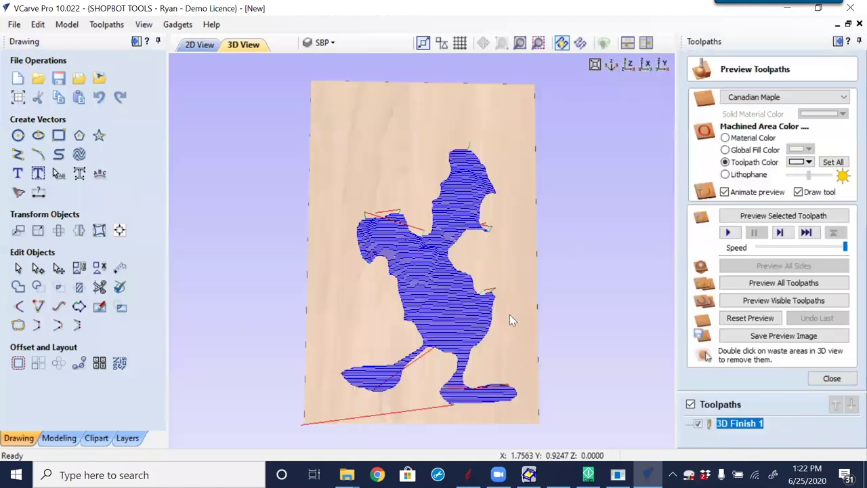
left_click_drag(438, 317, 438, 339)
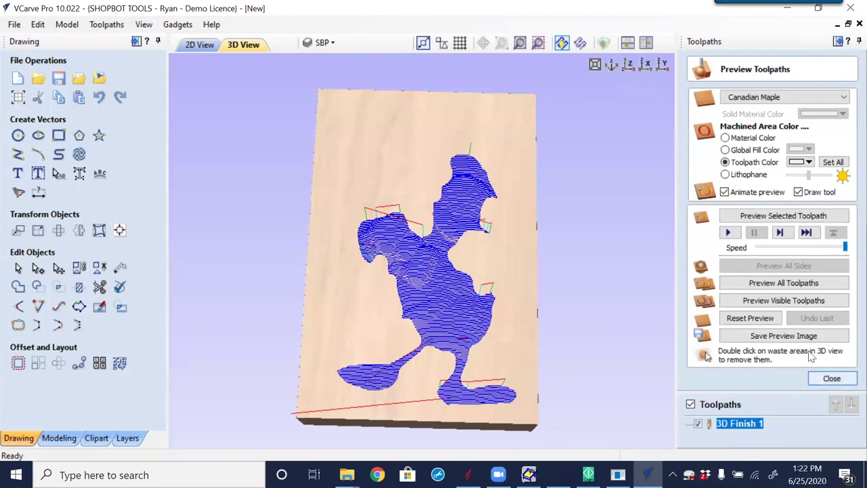
- Simulate all toolpaths on the material, stop the simulation partway and leave the preview
left_click(764, 284)
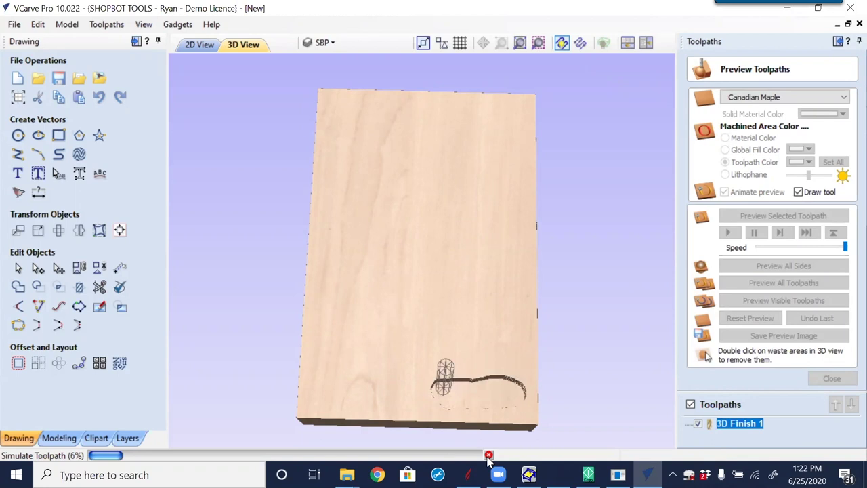
left_click(488, 455)
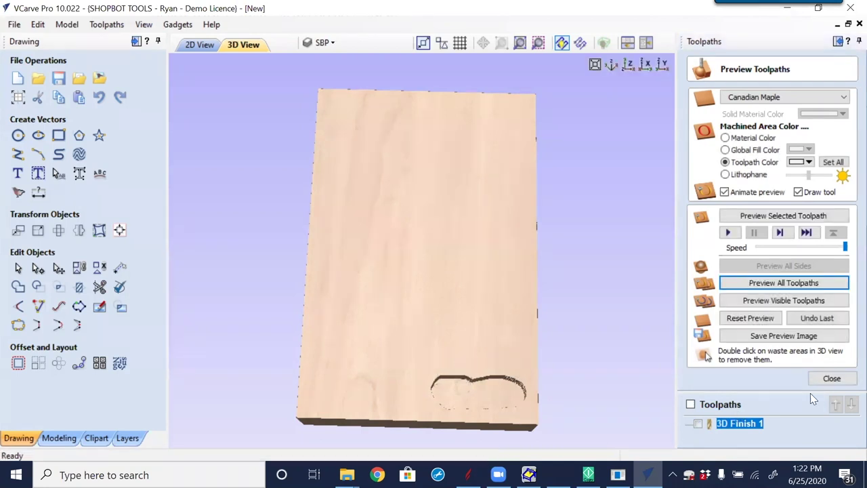
left_click(832, 378)
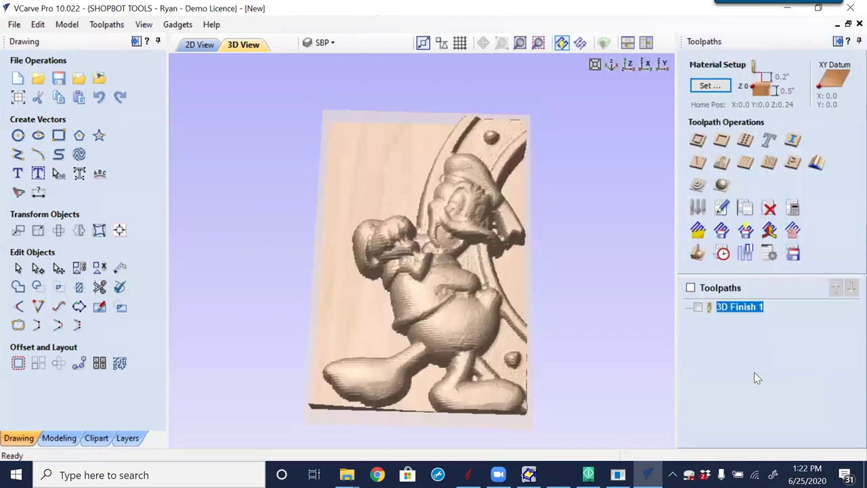
- Display the 3D Finish 1 toolpath and examine its raster lines against the figure's surface and the outline in the 2D view
left_click(700, 306)
scroll(470, 395, "up", 5)
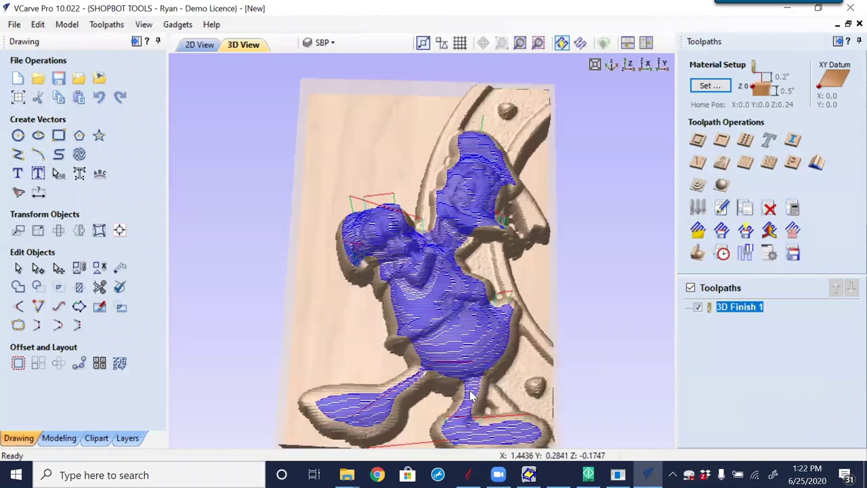
left_click_drag(470, 394, 730, 337)
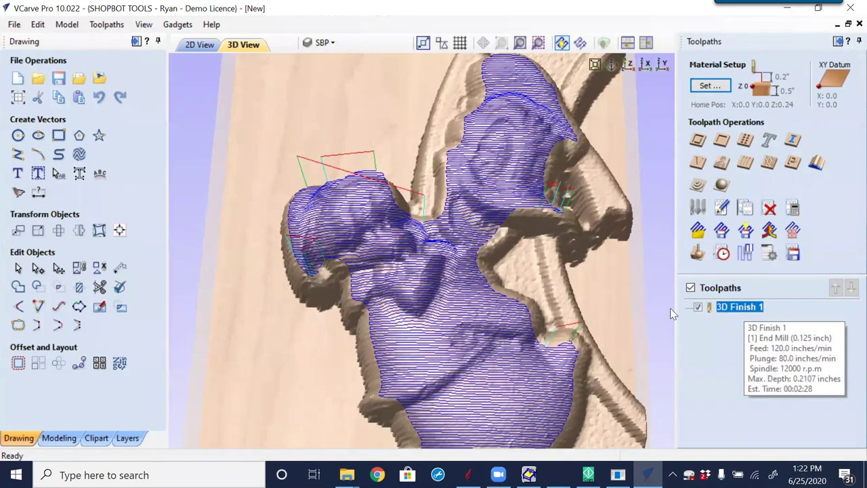
scroll(451, 227, "down", 3)
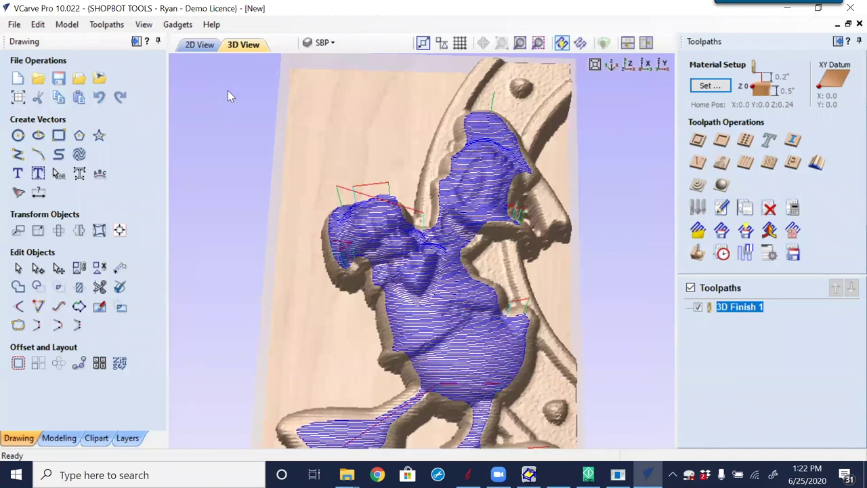
left_click_drag(407, 300, 461, 297)
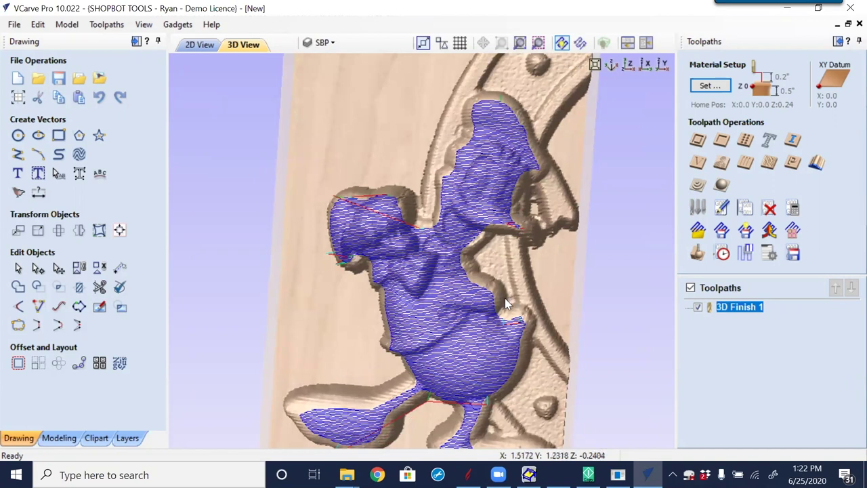
scroll(504, 293, "up", 5)
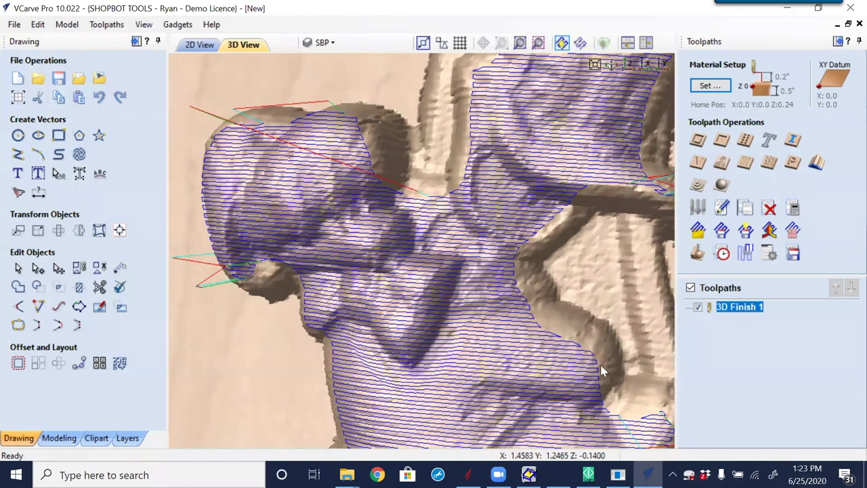
scroll(619, 356, "up", 2)
scroll(607, 366, "down", 2)
scroll(427, 322, "down", 5)
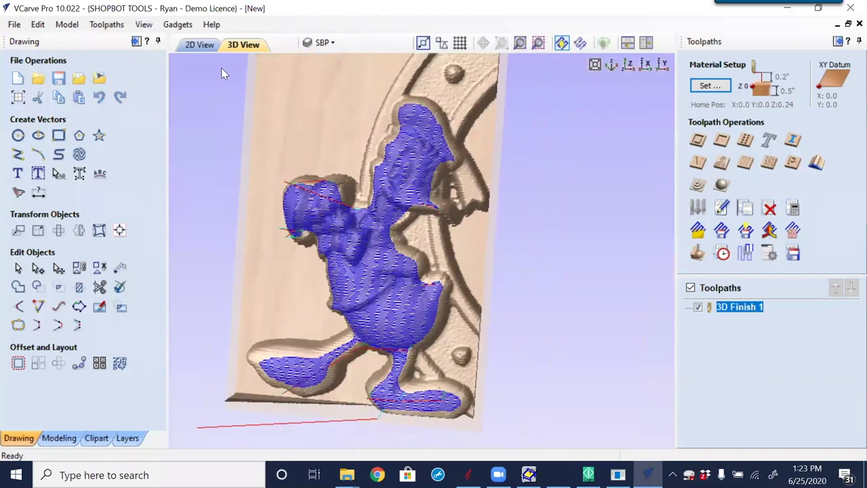
left_click(201, 45)
scroll(507, 220, "up", 3)
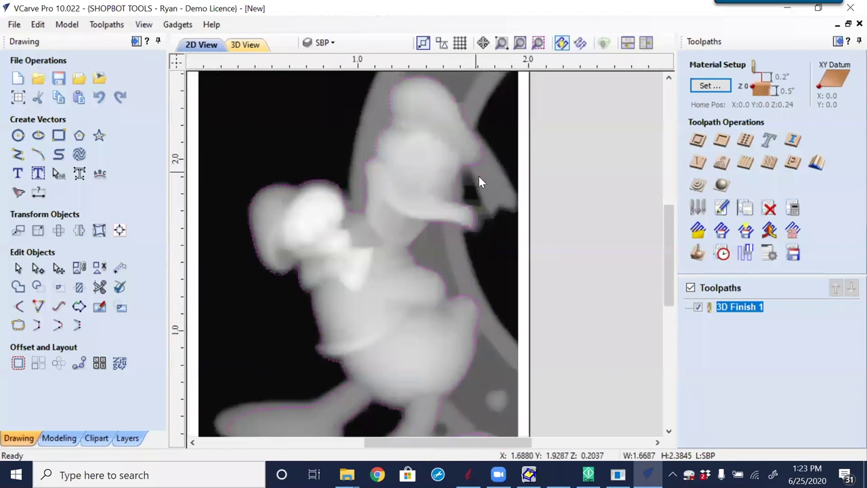
left_click(254, 45)
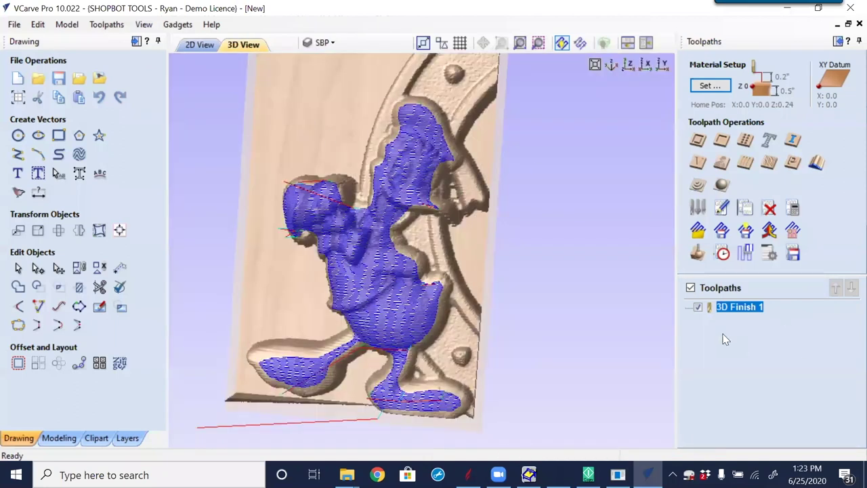
- Edit the 3D Finish 1 toolpath to use the Ball Nose (0.125 inch) tool with a 10% stepover
double_click(744, 308)
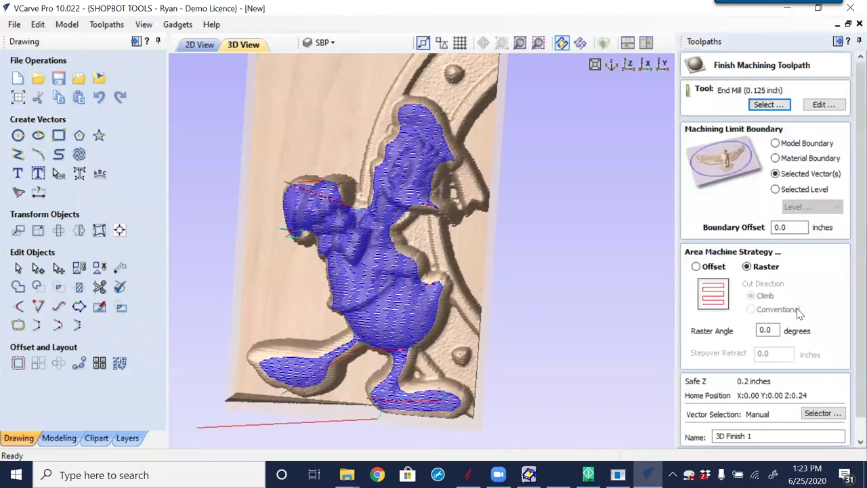
left_click(769, 105)
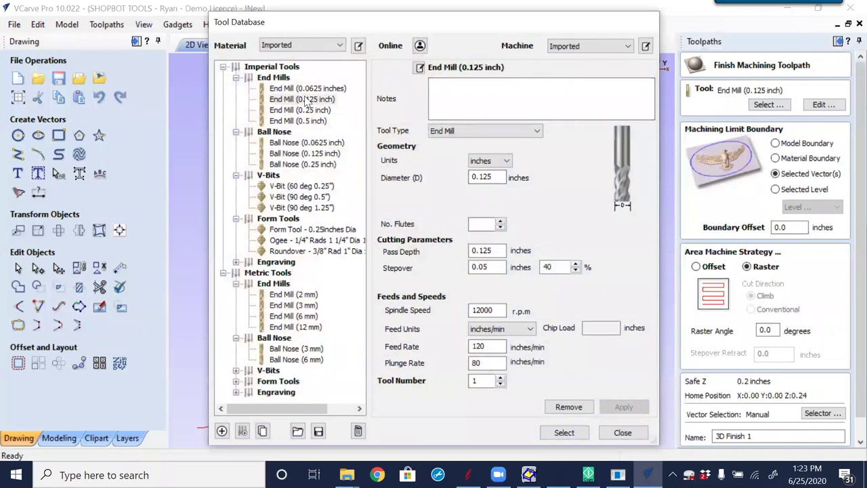
left_click(294, 154)
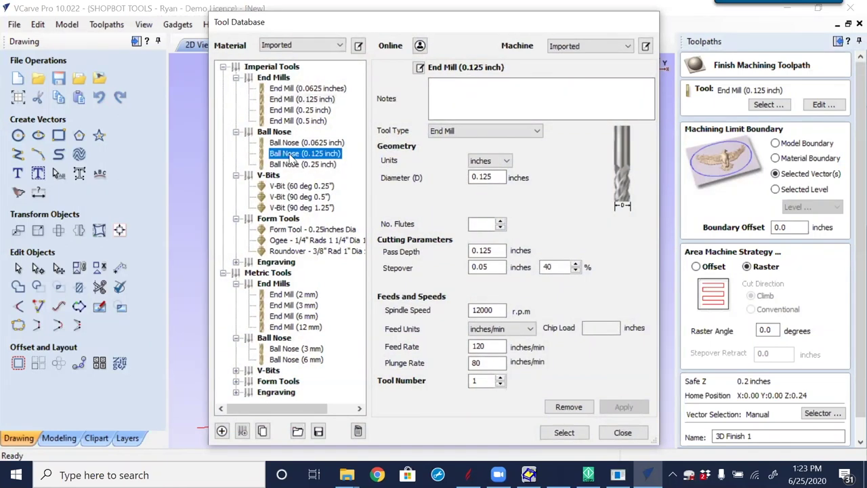
left_click(558, 267)
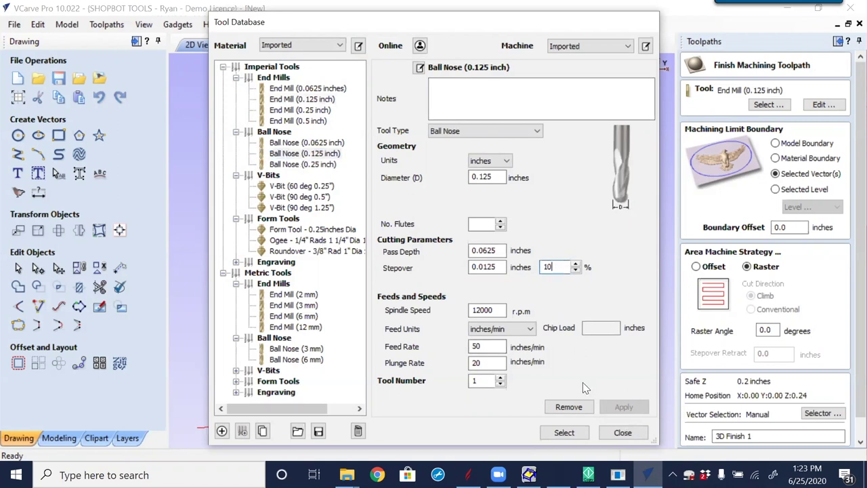
left_click(576, 434)
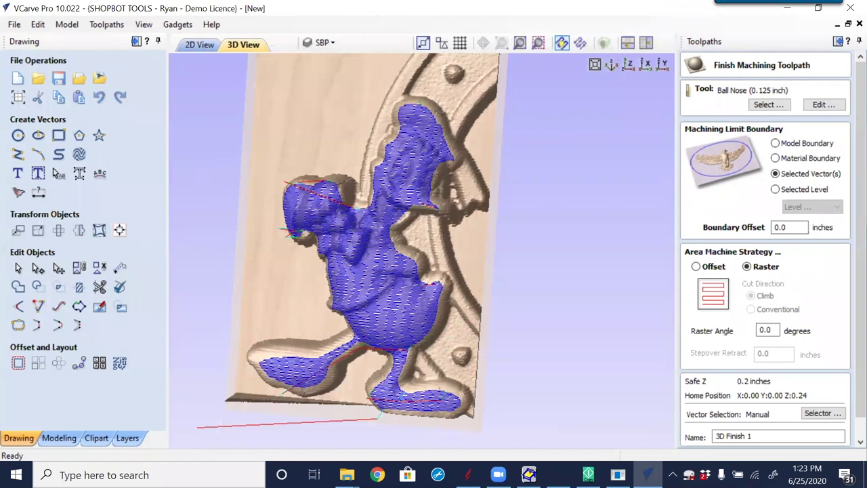
- Recalculate the 3D Finish 1 toolpath with the ball nose tool and leave the preview
scroll(686, 329, "down", 1)
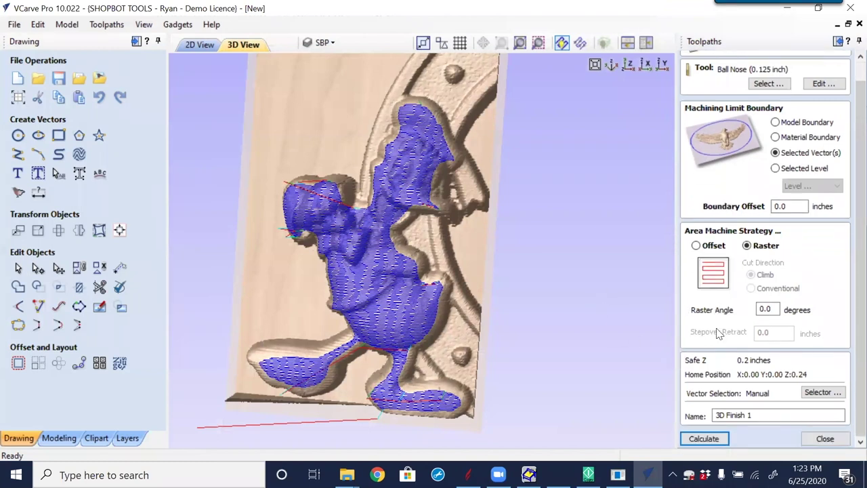
left_click(705, 440)
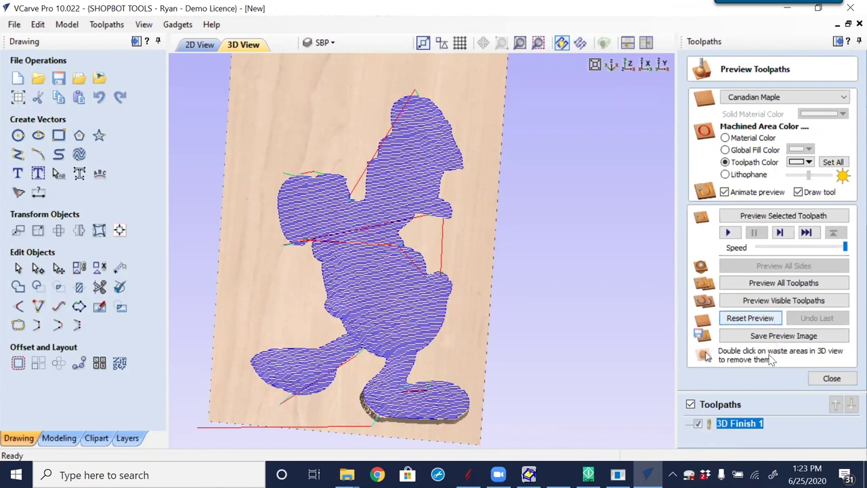
left_click(831, 379)
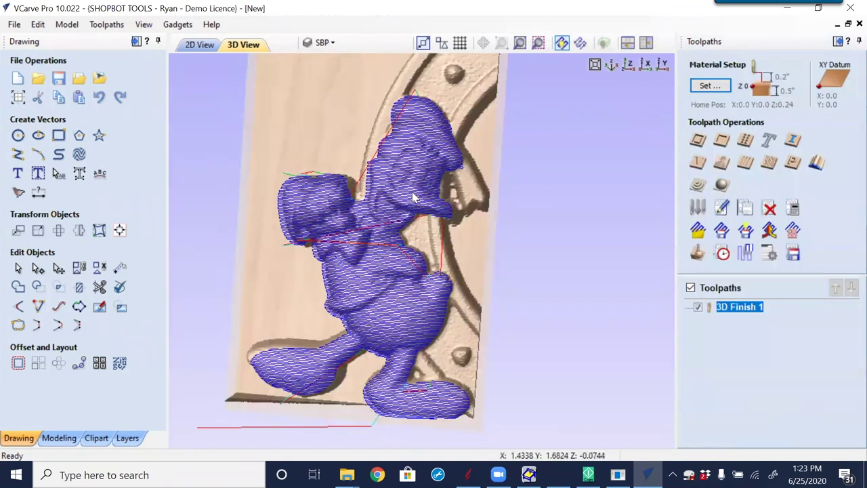
- Examine how the recalculated ball nose toolpath covers the figure's edges and surface detail
left_click_drag(368, 262, 381, 231)
scroll(383, 254, "up", 5)
scroll(383, 254, "up", 2)
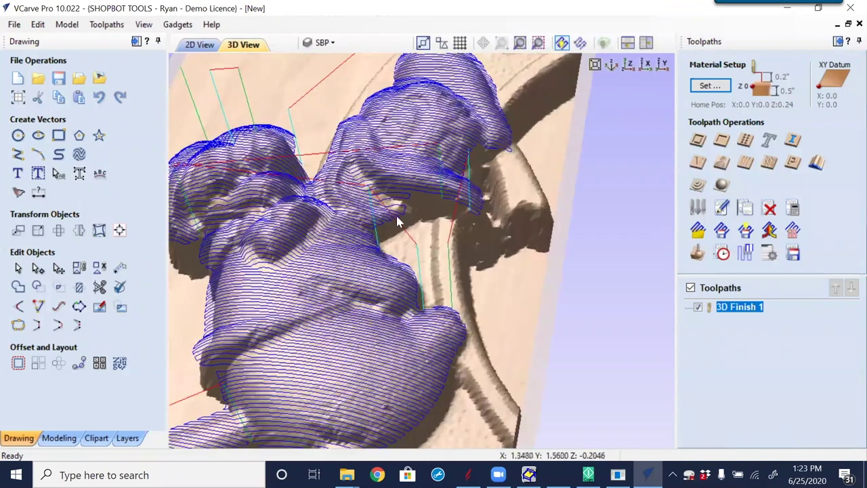
left_click_drag(420, 282, 499, 295)
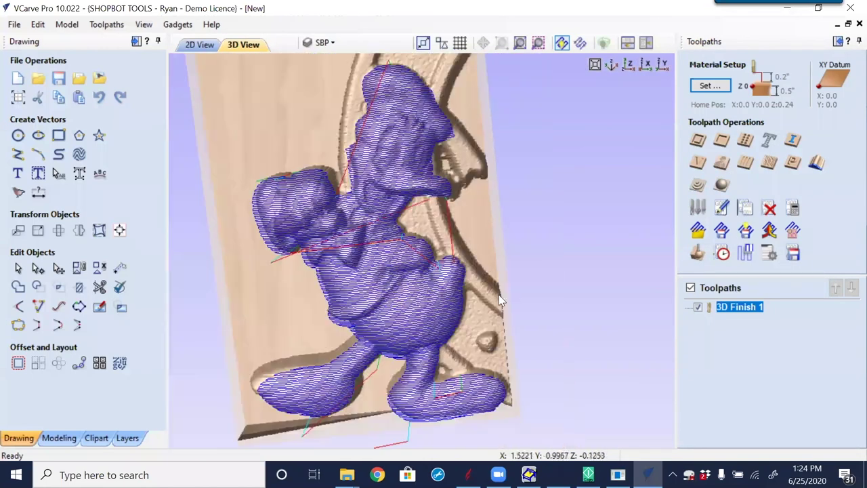
- Preview the ball nose cut on the material for all toolpaths and stop the simulation partway
left_click(699, 254)
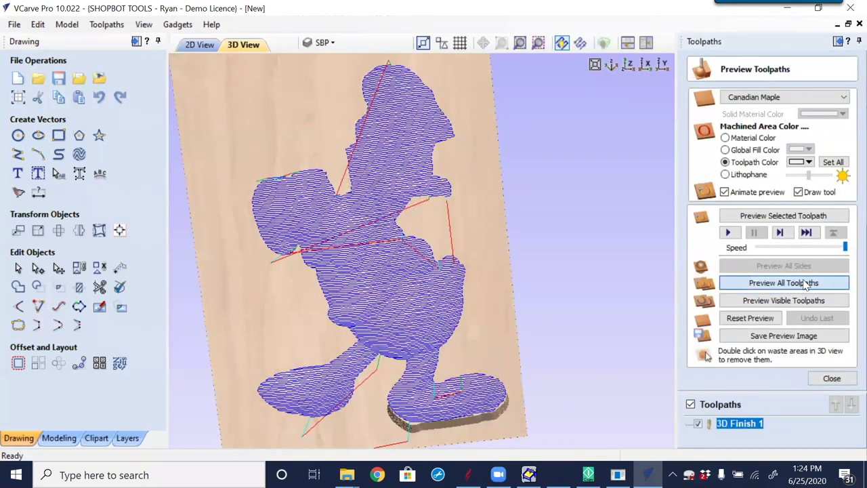
left_click(806, 283)
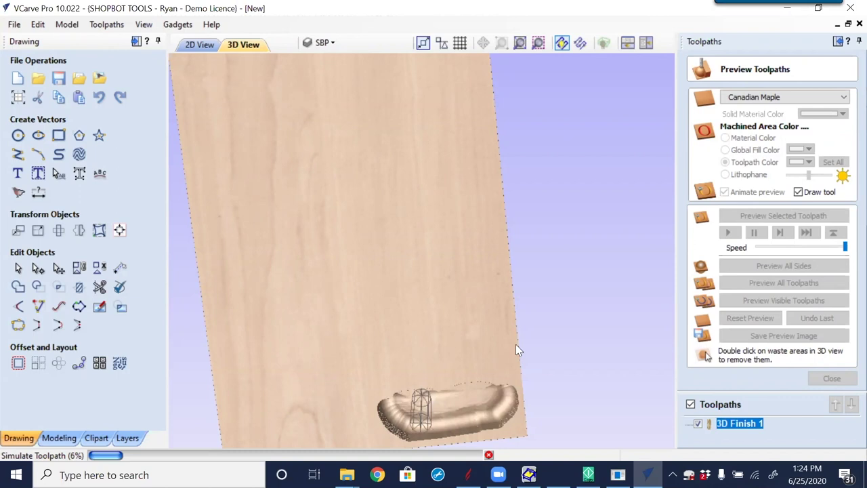
left_click(490, 455)
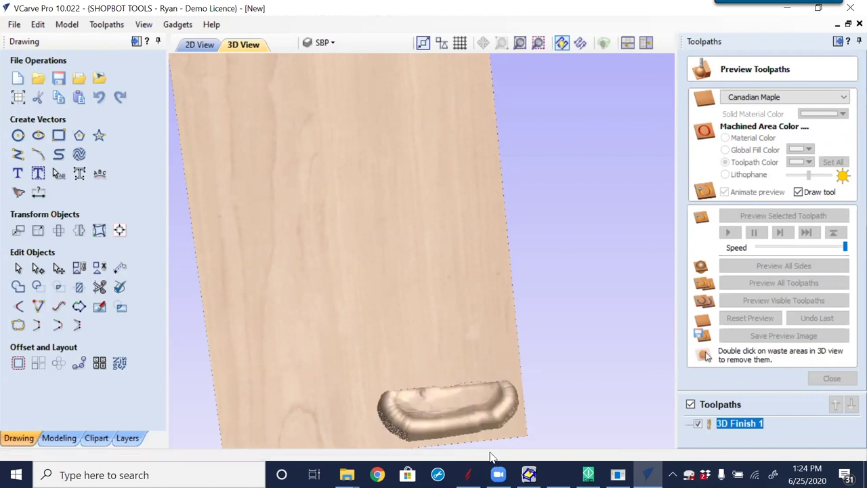
- Set the preview simulation quality to Standard and preview all toolpaths on the material, leaving the preview once the carved detail is checked
left_click(108, 25)
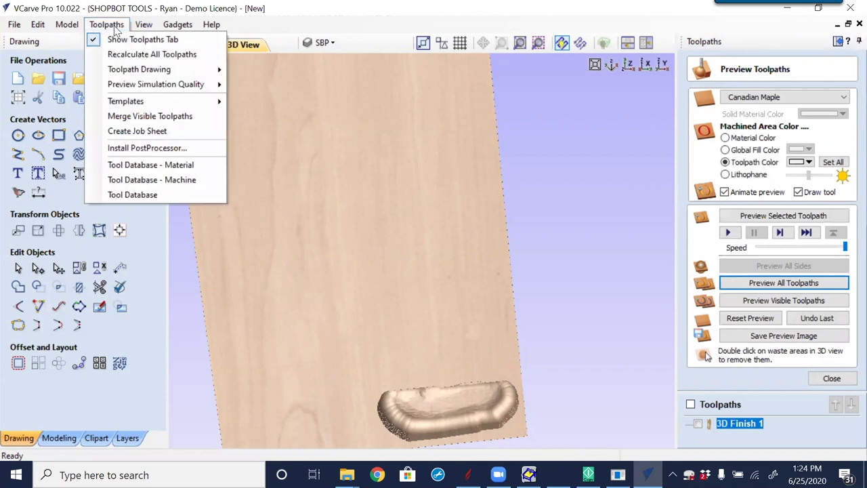
mouse_move(155, 86)
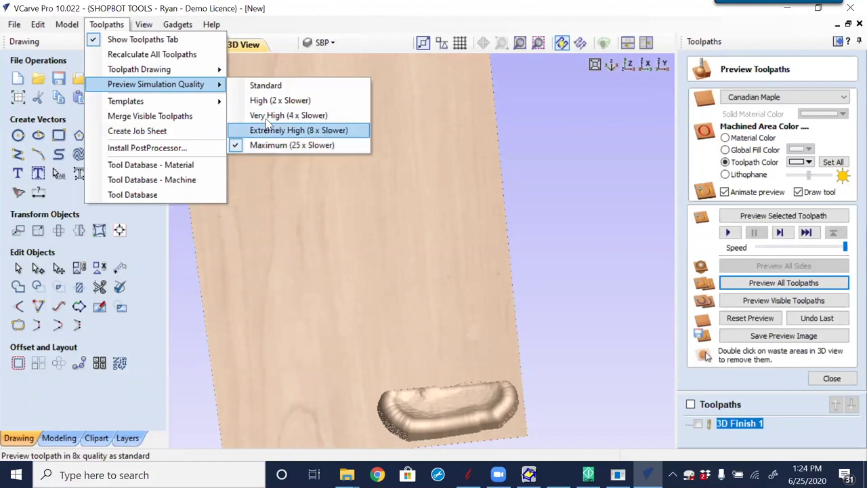
left_click(269, 90)
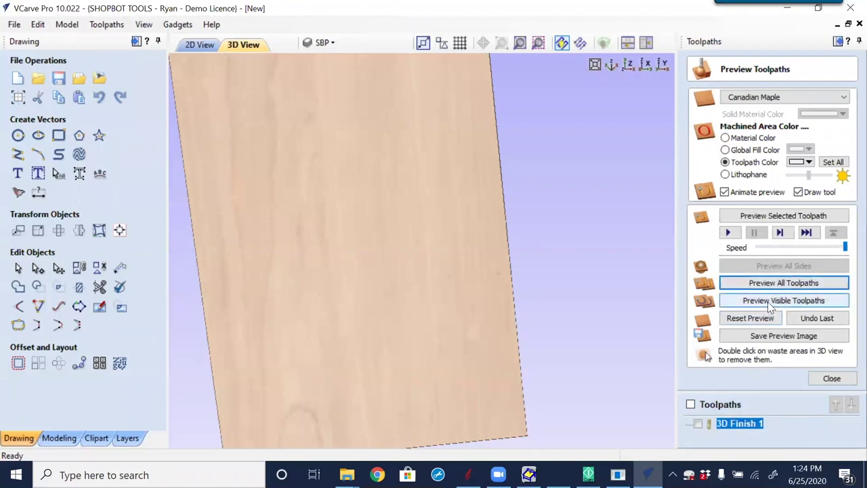
left_click(782, 282)
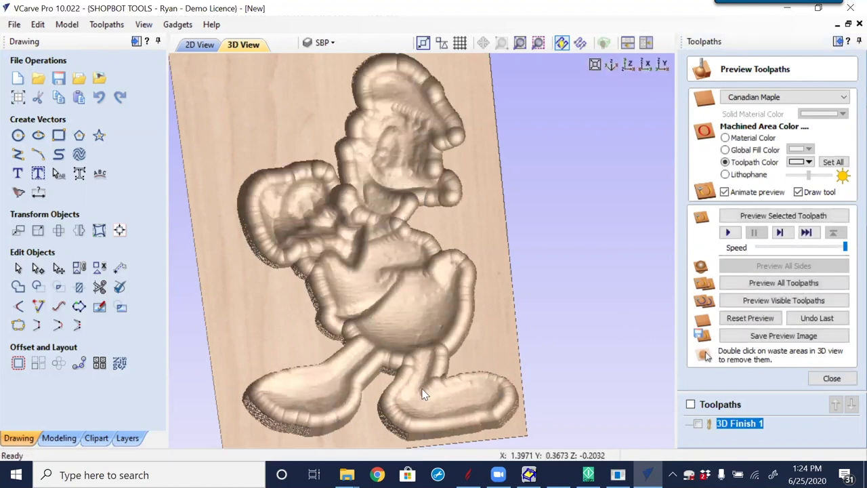
left_click_drag(414, 334, 294, 248)
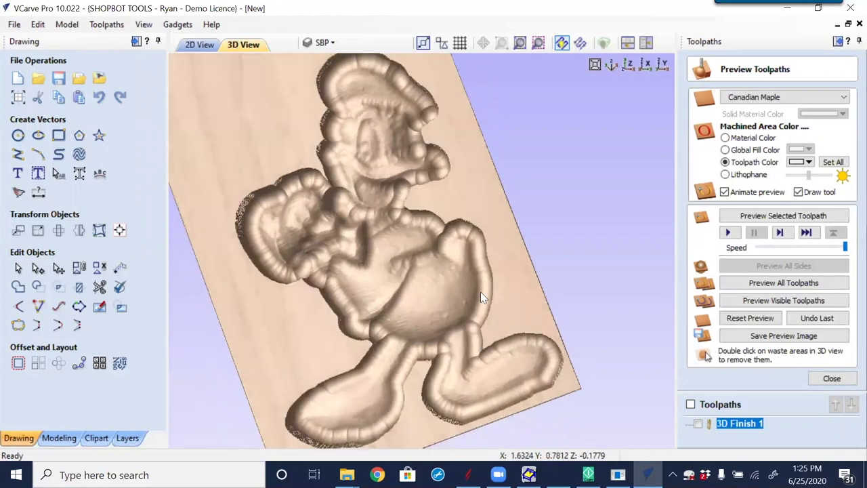
left_click_drag(454, 290, 387, 252)
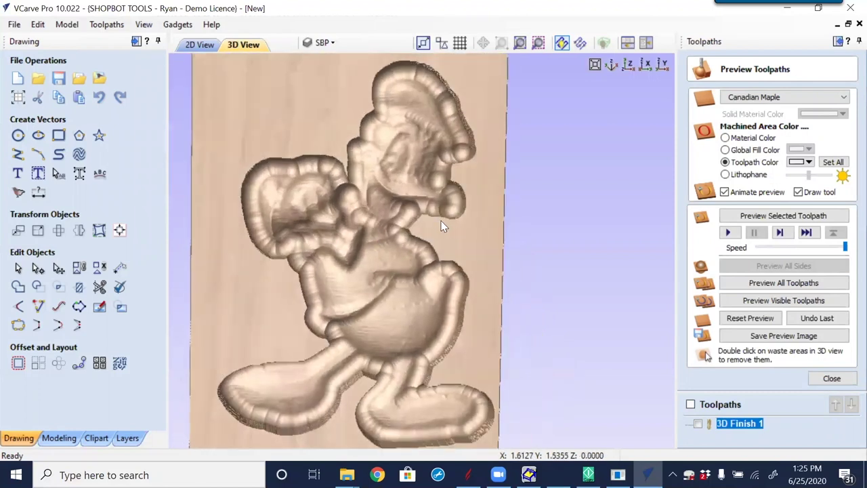
scroll(397, 157, "up", 4)
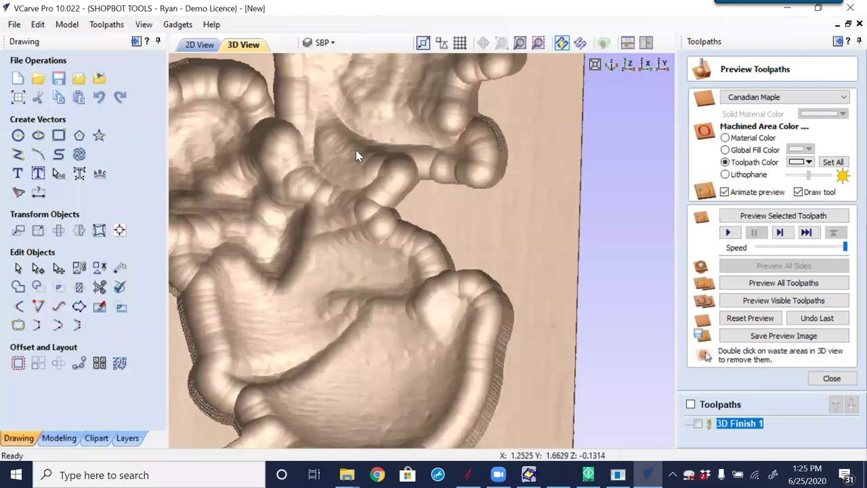
left_click_drag(377, 154, 353, 134)
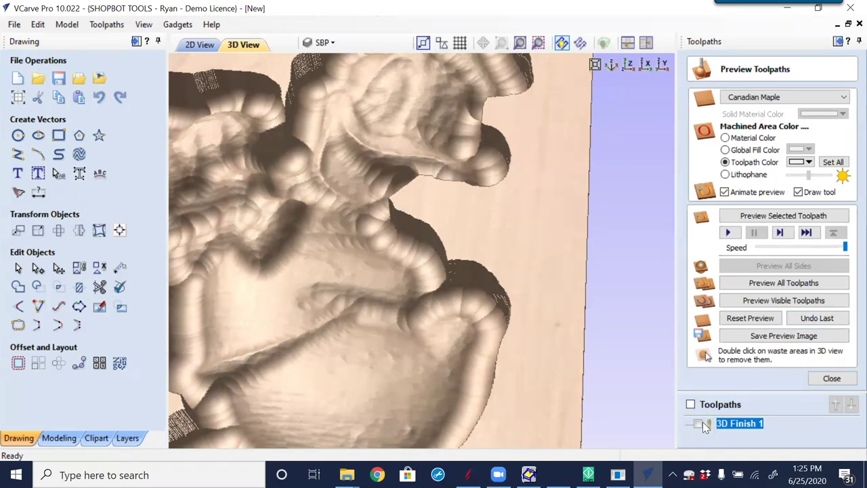
left_click(833, 379)
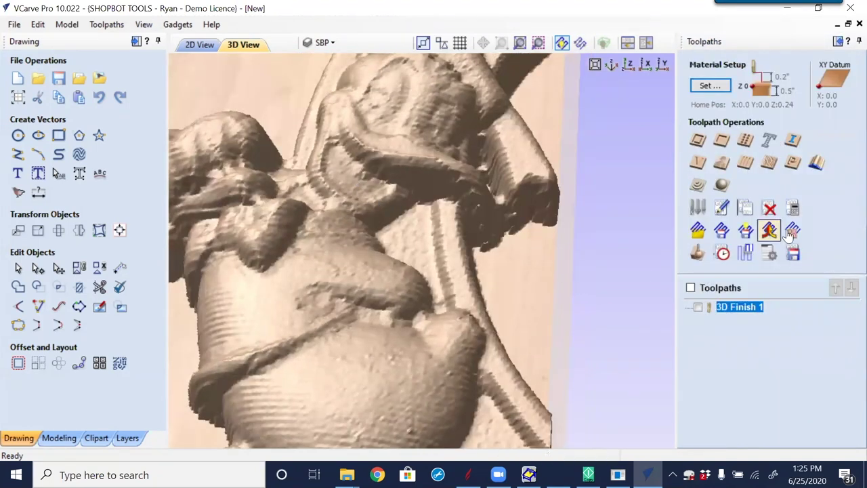
- Change the 3D Finish 1 toolpath's tool to Ball Nose (0.0625 inch) with an 8% stepover
double_click(737, 309)
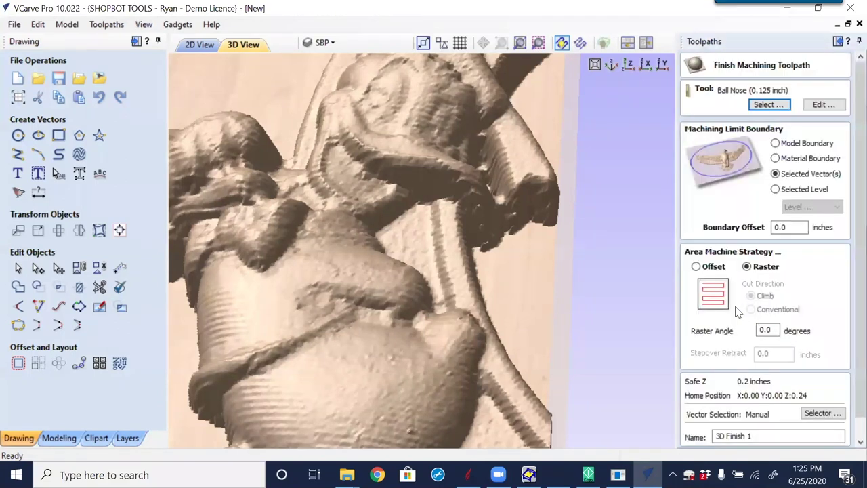
left_click(769, 105)
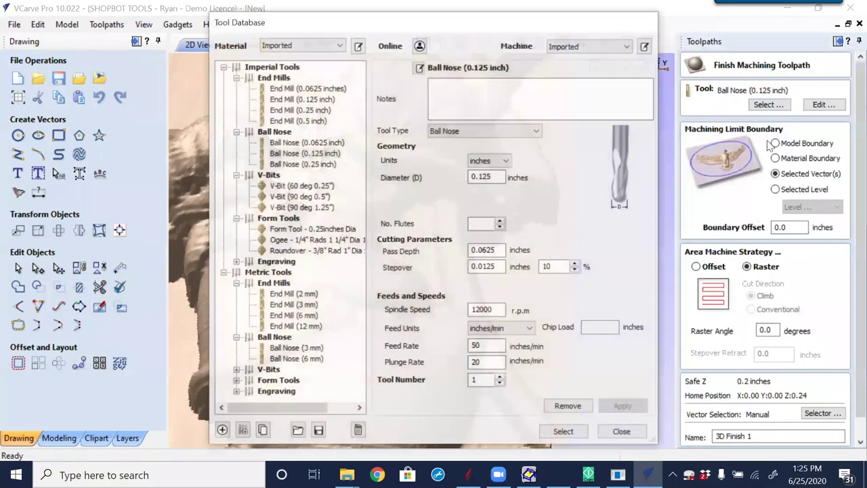
left_click(314, 143)
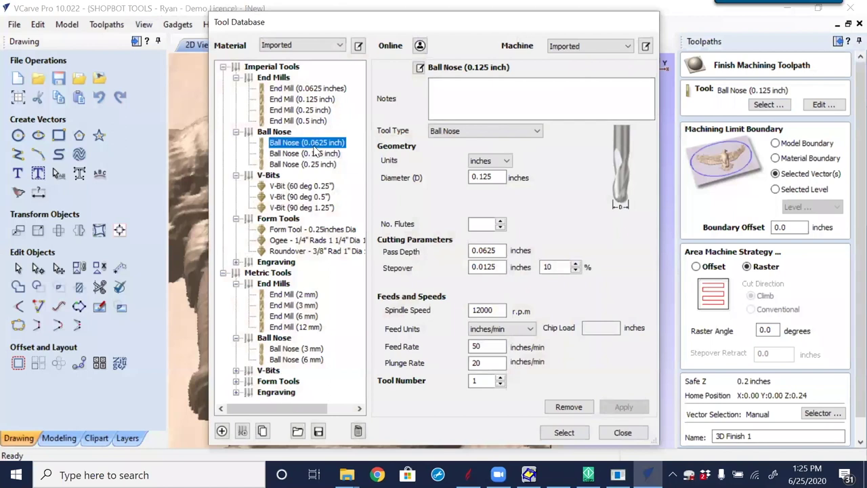
double_click(549, 267)
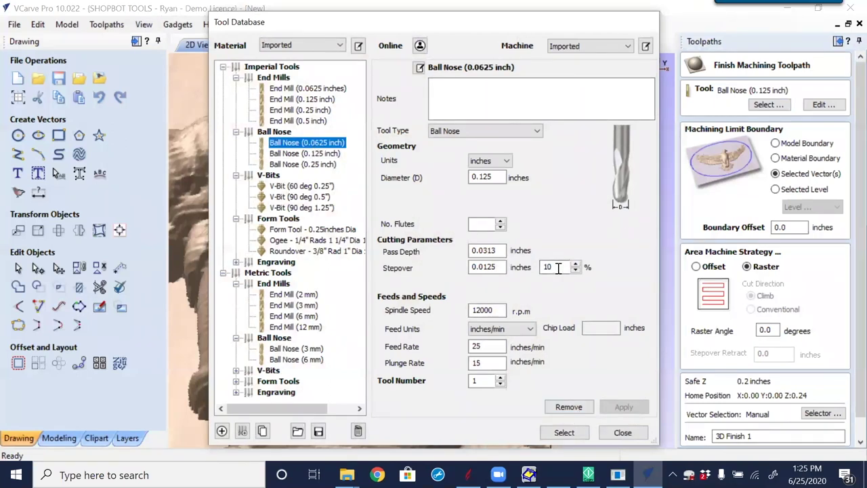
type("8")
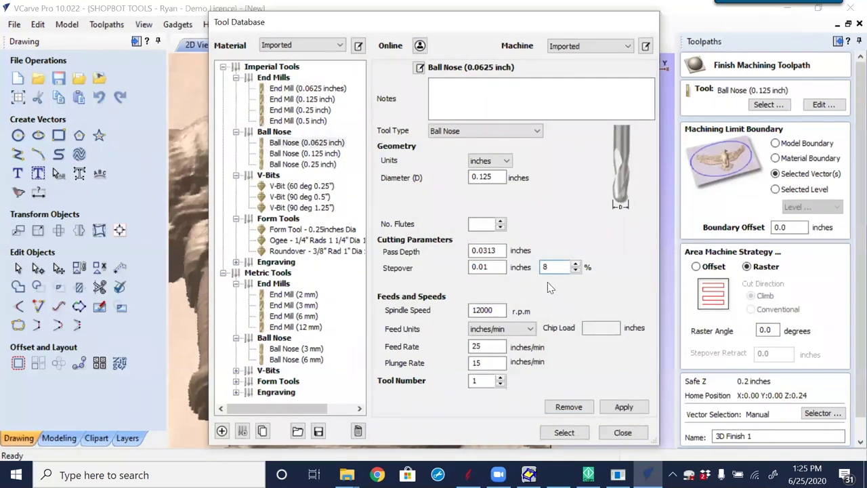
left_click(622, 406)
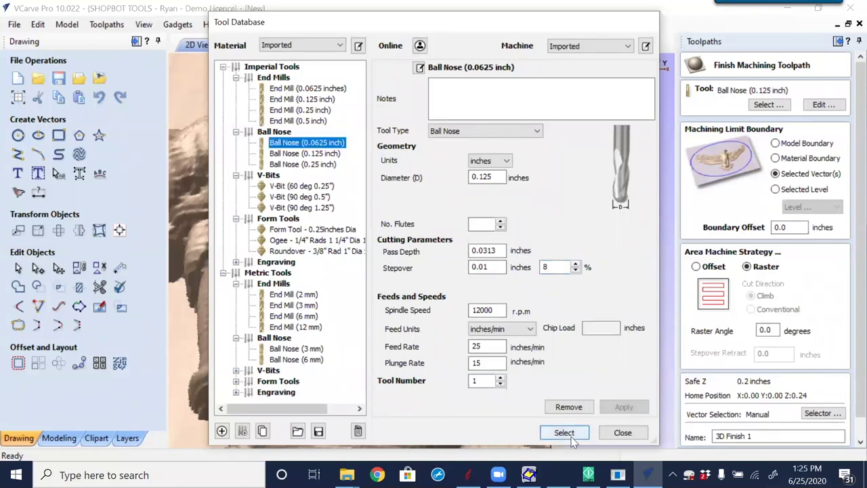
left_click(564, 433)
- Recalculate the 3D Finish 1 toolpath with the smaller ball nose and preview all toolpaths on the material
scroll(849, 268, "down", 1)
scroll(849, 267, "up", 1)
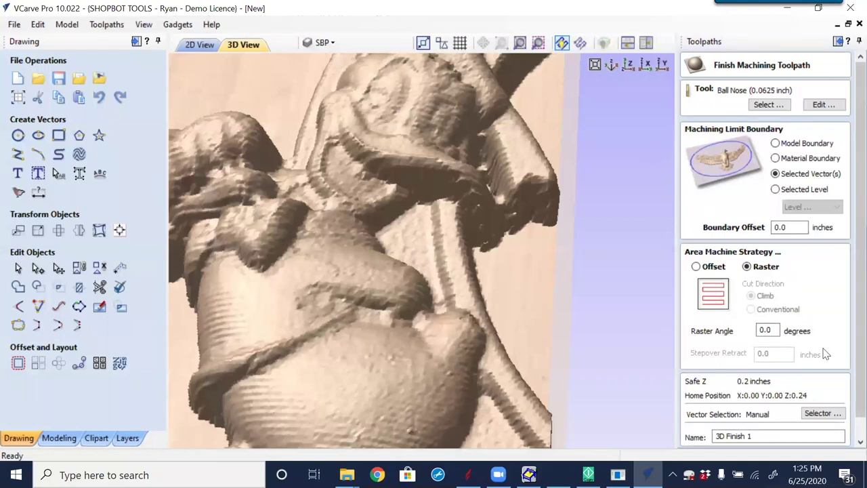
scroll(849, 326, "down", 1)
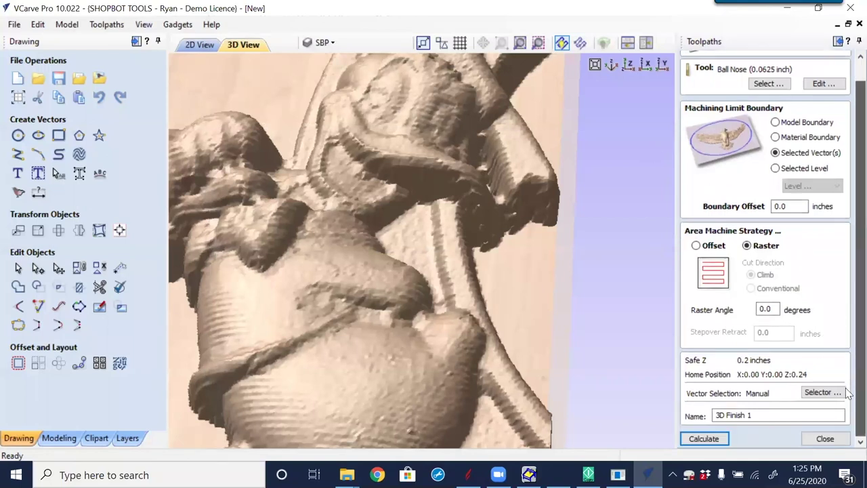
left_click(719, 438)
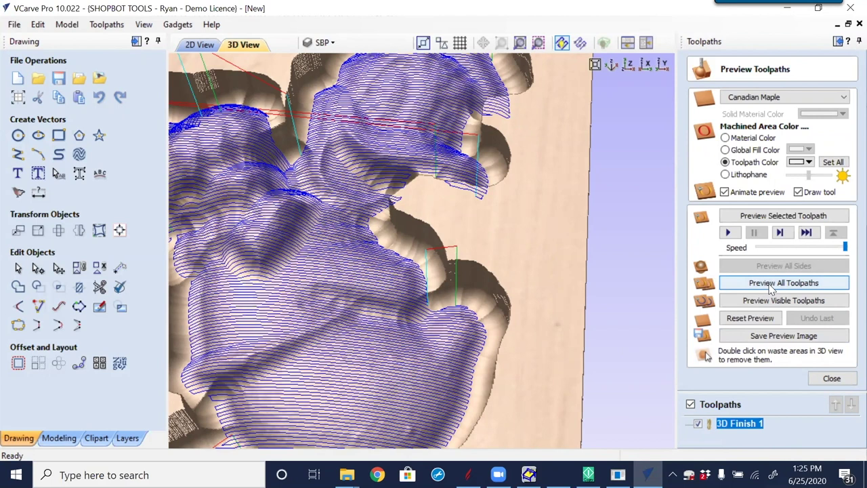
left_click(771, 285)
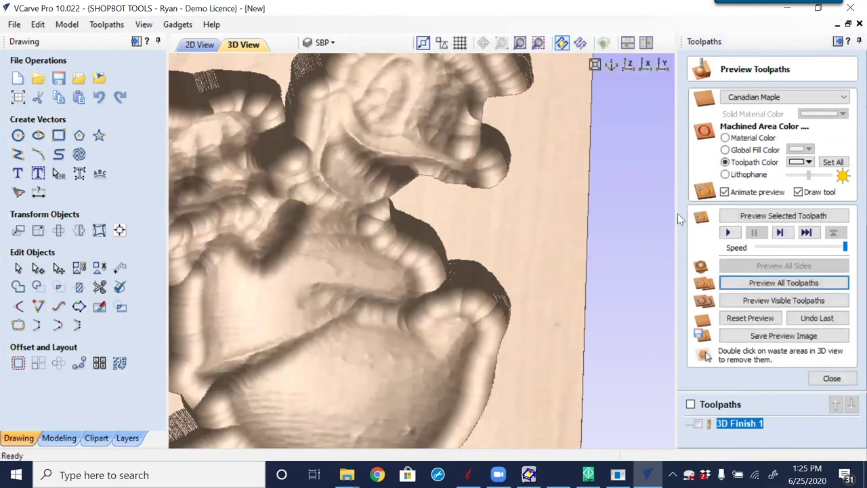
scroll(360, 294, "down", 5)
left_click_drag(432, 412, 471, 332)
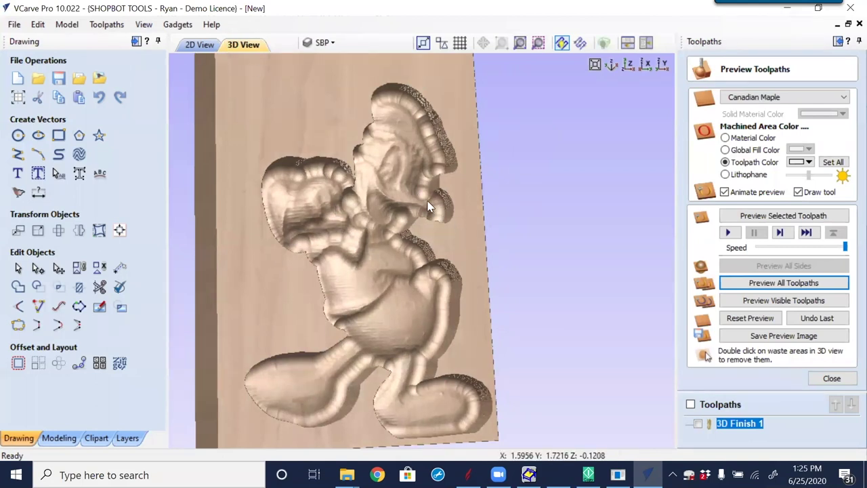
scroll(404, 166, "up", 4)
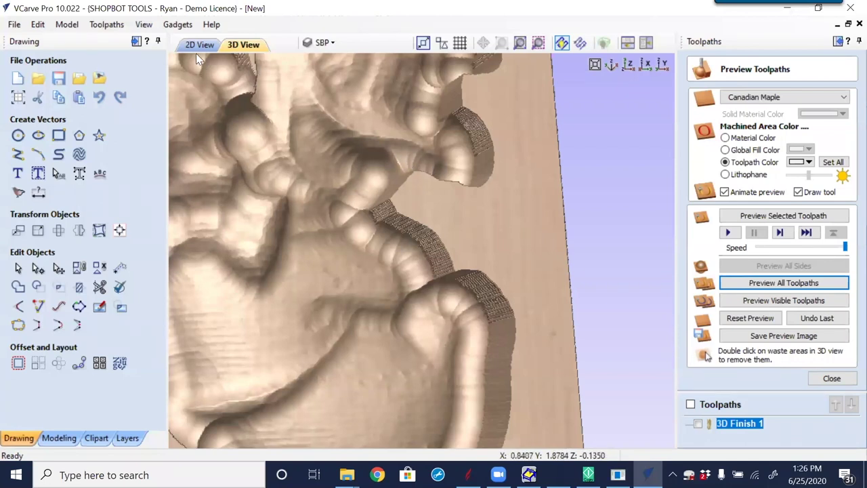
- Show the 3D Finish 1 toolpath over the model outside the preview and examine its coverage at the figure's edges
left_click(698, 423)
left_click_drag(413, 227, 344, 234)
left_click(833, 379)
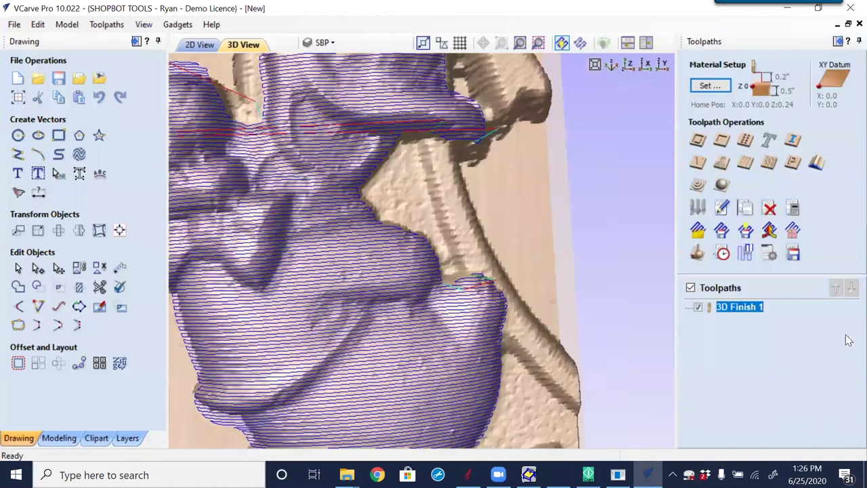
left_click_drag(389, 112, 361, 231)
left_click_drag(381, 310, 324, 264)
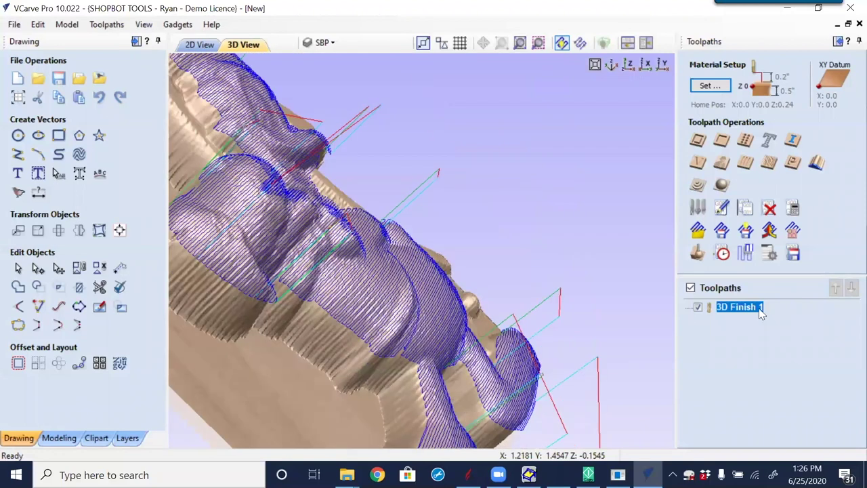
- Set the 3D Finish 1 toolpath's boundary offset to 0.125 inches and recalculate it
double_click(759, 311)
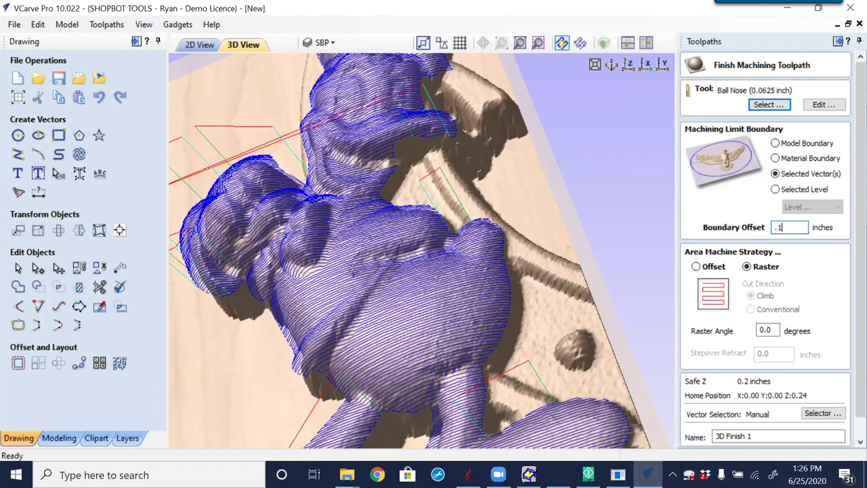
key("Return")
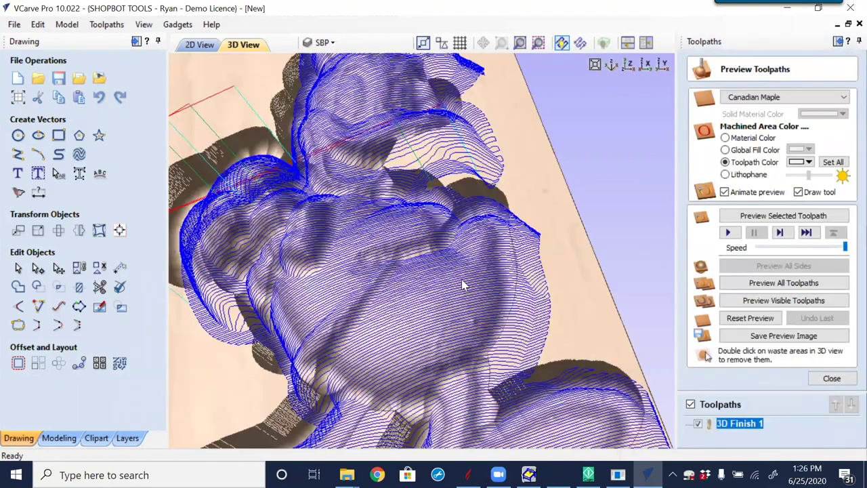
scroll(507, 308, "down", 5)
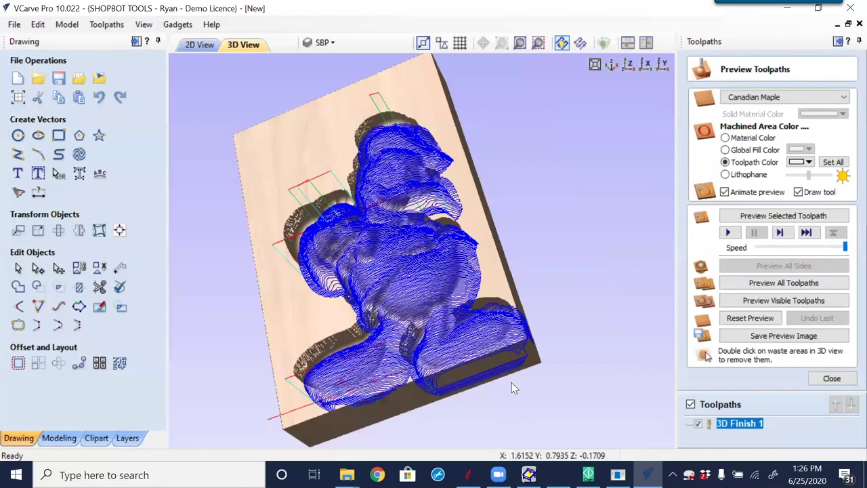
left_click_drag(433, 230, 537, 384)
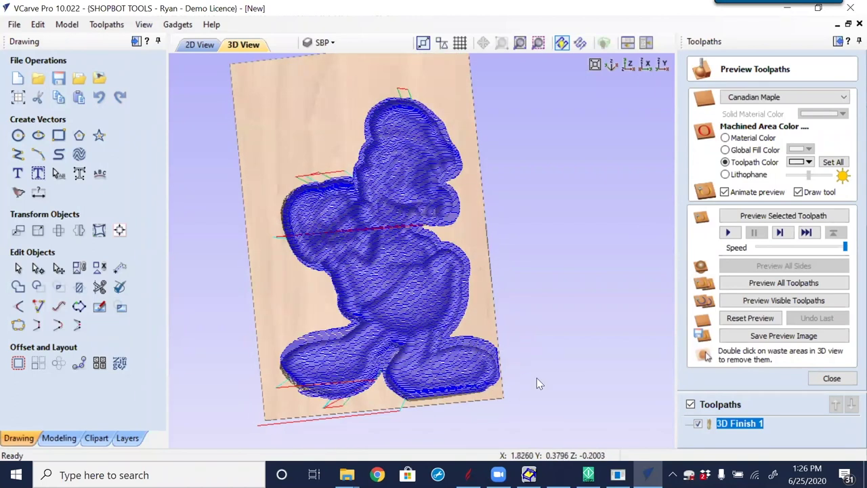
- Recalculate the 3D Finish 1 toolpath with a boundary offset of 0.0625 inches and preview all toolpaths
double_click(747, 425)
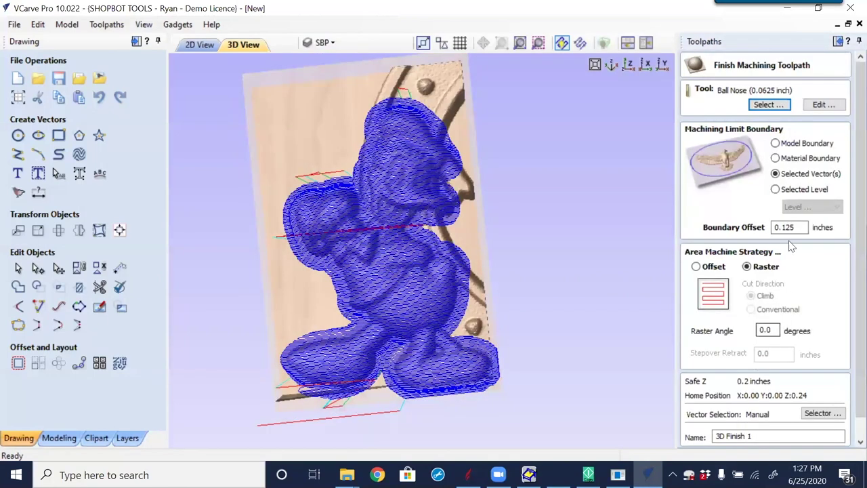
left_click_drag(783, 227, 821, 231)
type(".0625")
key("BackSpace")
scroll(849, 273, "down", 1)
left_click(705, 439)
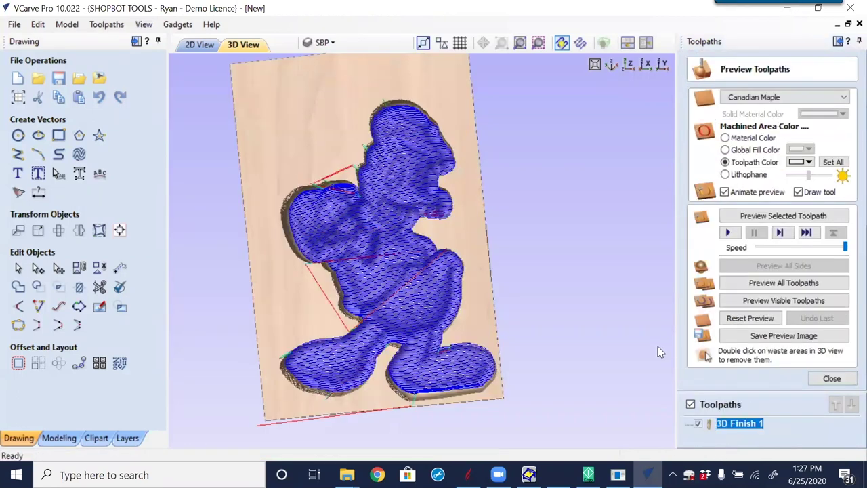
left_click(757, 284)
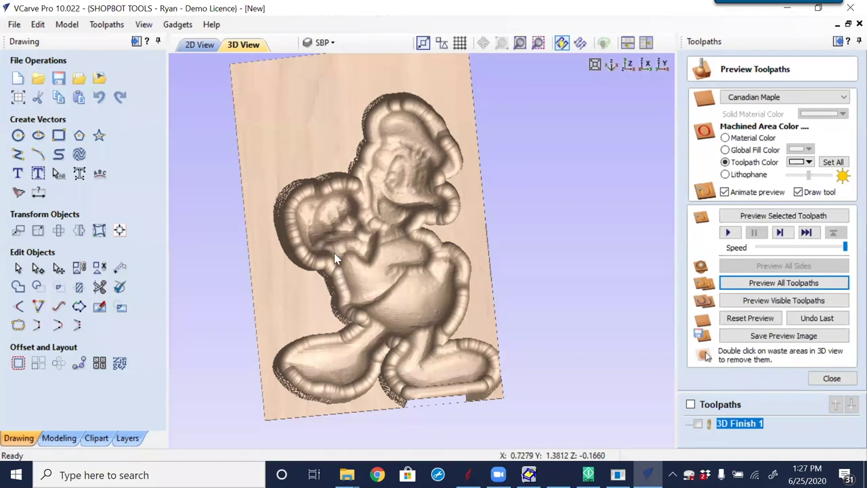
- Set the job's material thickness to 0.75 inches in the job setup
left_click(18, 100)
double_click(99, 187)
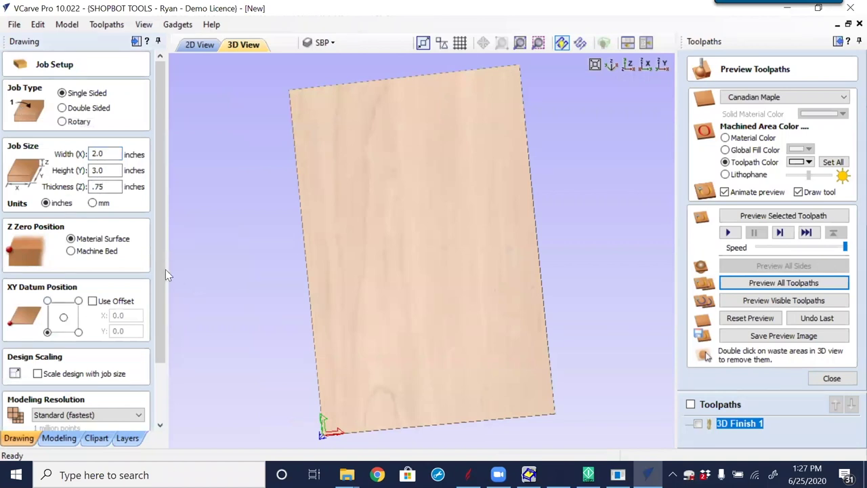
scroll(165, 269, "down", 5)
left_click(29, 421)
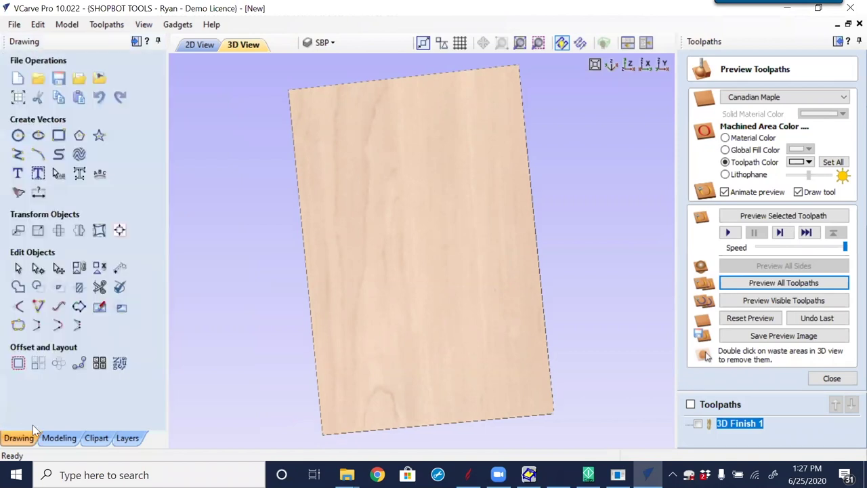
- Leave the toolpath preview in the 2D view and recalculate all toolpaths for the changed material
left_click(200, 44)
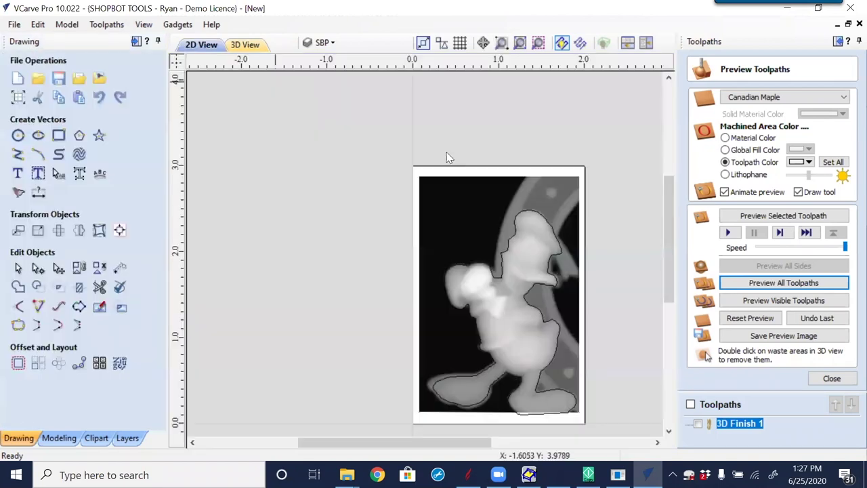
middle_click_drag(606, 350, 519, 316)
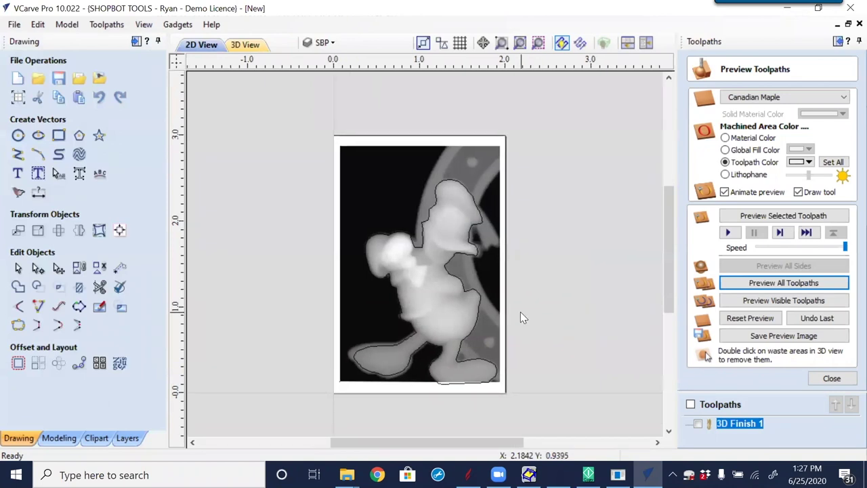
left_click(832, 378)
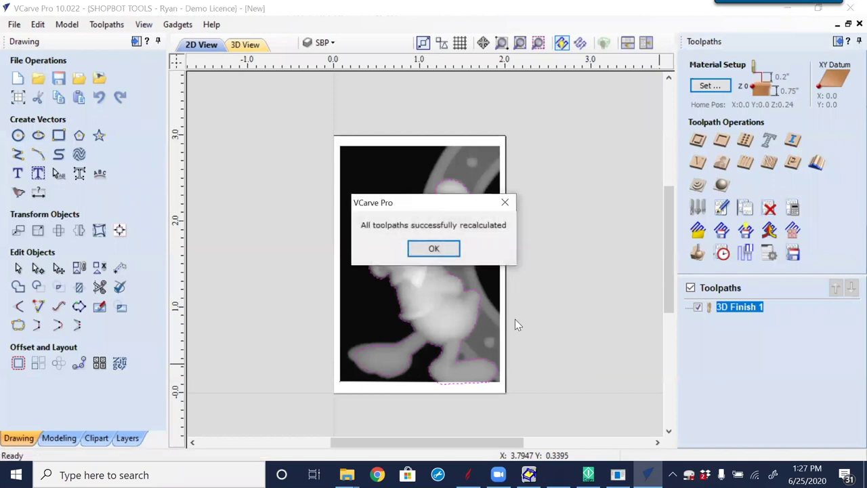
- Draw a square-cornered rectangle 2.0 by 3.0 inches from the origin around the whole material
left_click(446, 249)
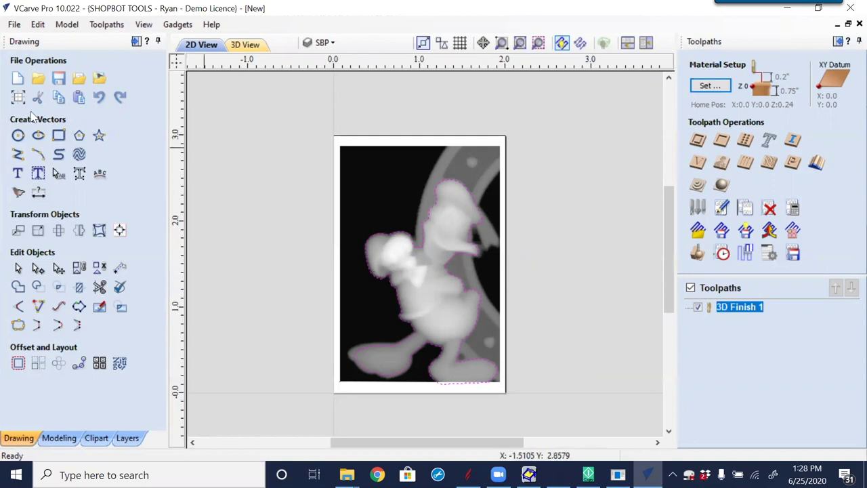
left_click(59, 137)
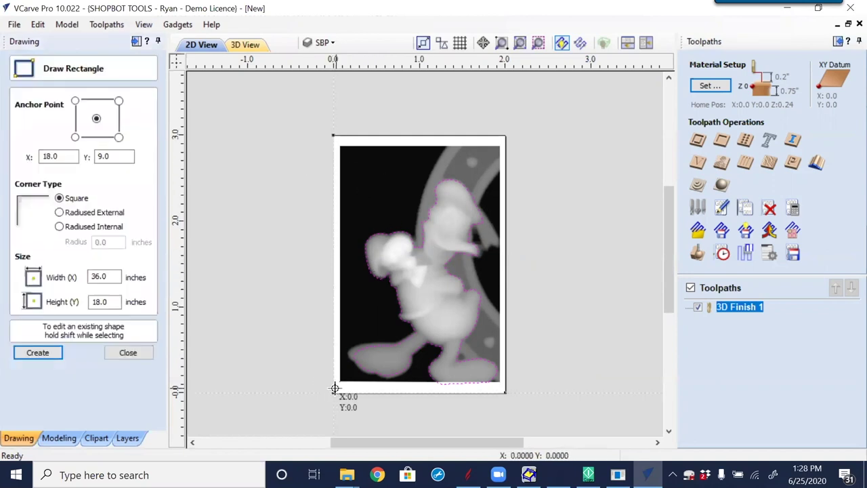
left_click_drag(337, 389, 508, 131)
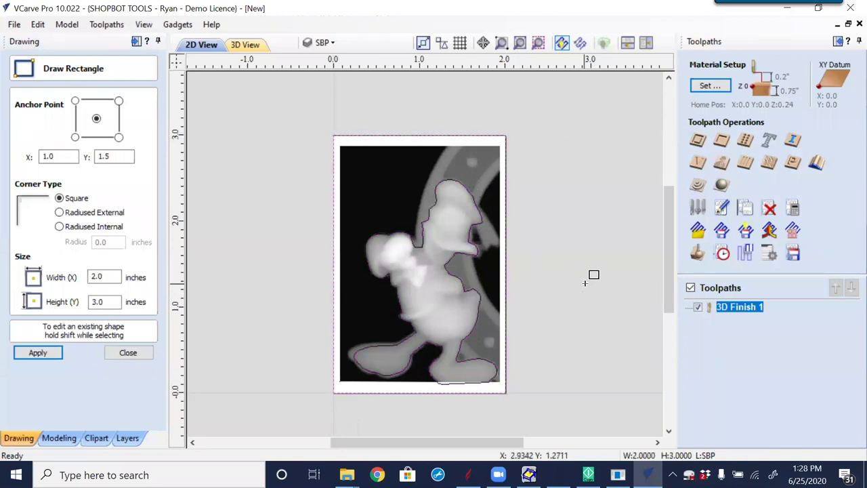
left_click(141, 353)
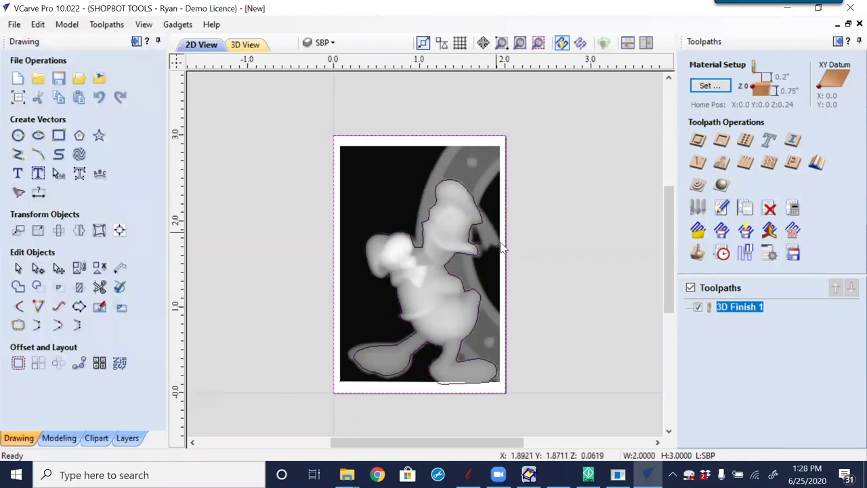
- Calculate a pocket toolpath named Pocket 1 between the rectangle and the figure's outline with a 0.49-inch cut depth
left_click(482, 252)
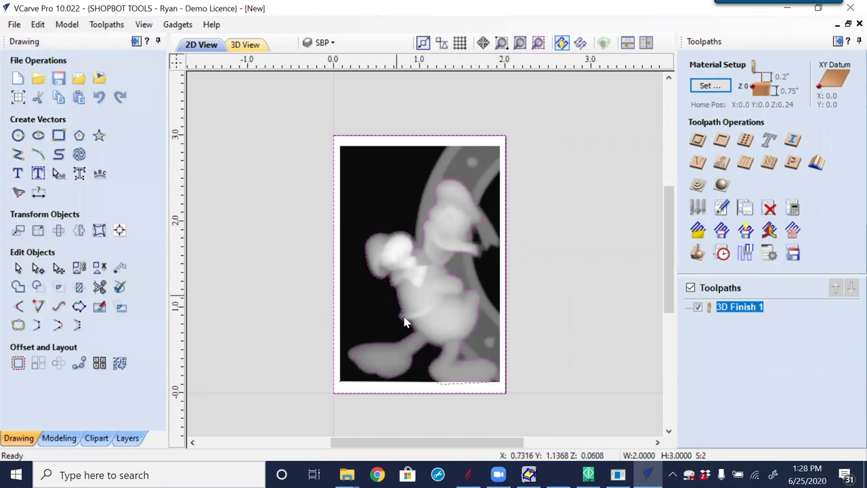
left_click(719, 142)
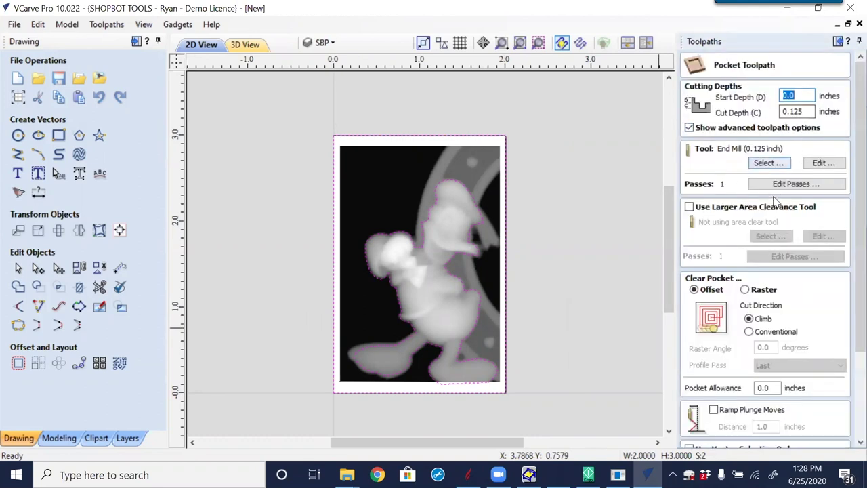
key("Tab")
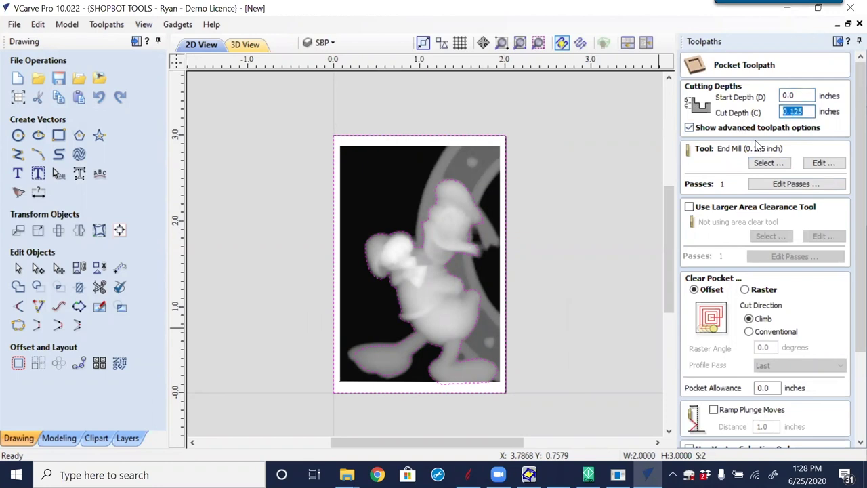
type(".49")
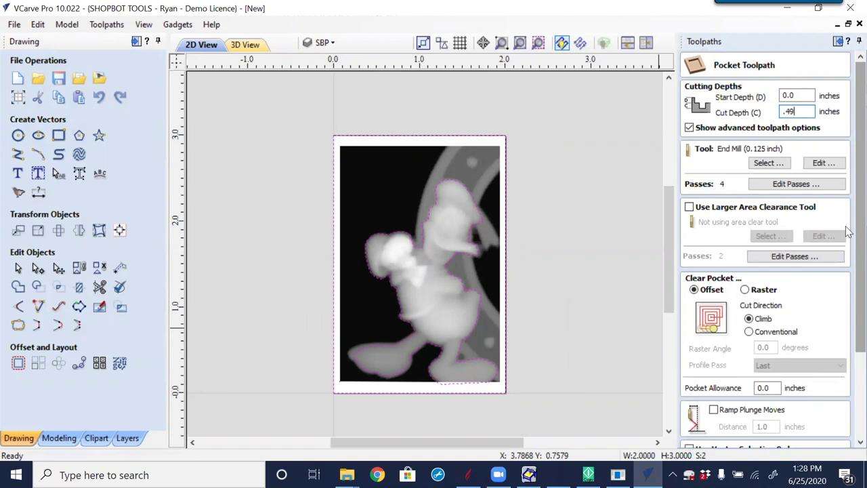
left_click_drag(849, 233, 849, 344)
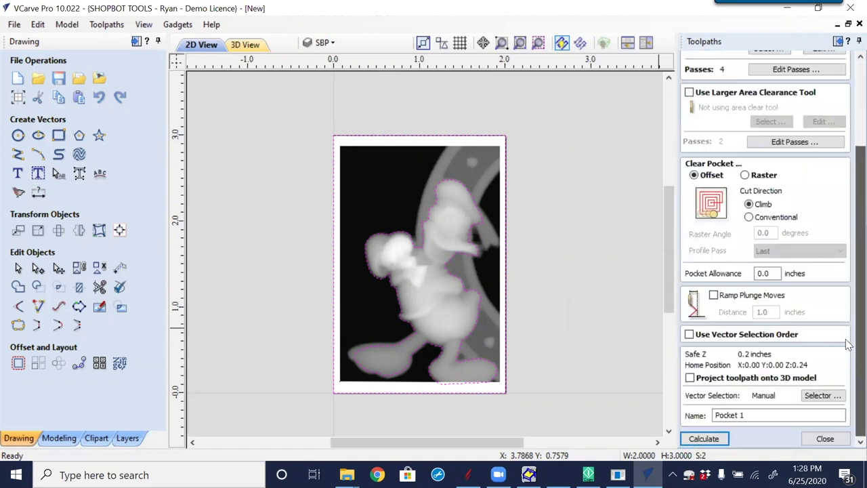
left_click(712, 439)
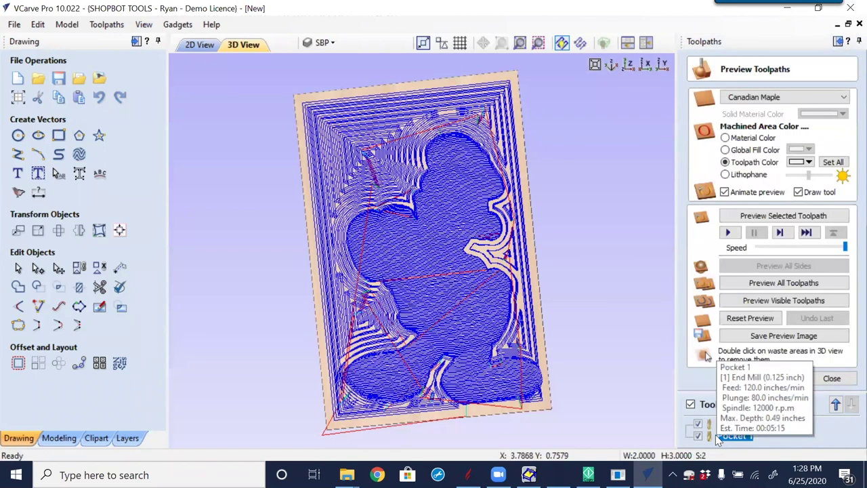
- Preview the visible toolpaths and examine the carved figure and the cleared area around it from several angles
left_click(769, 304)
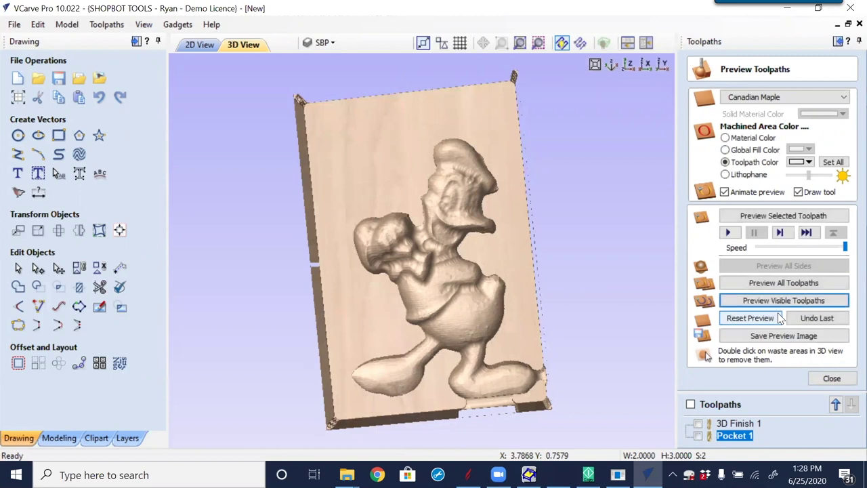
left_click_drag(427, 356, 494, 287)
left_click_drag(458, 311, 546, 169)
left_click_drag(405, 321, 376, 325)
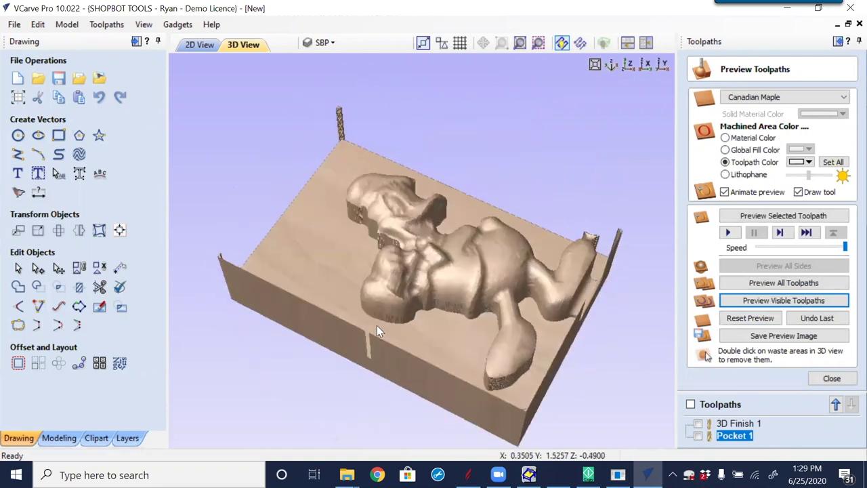
left_click_drag(588, 315, 388, 408)
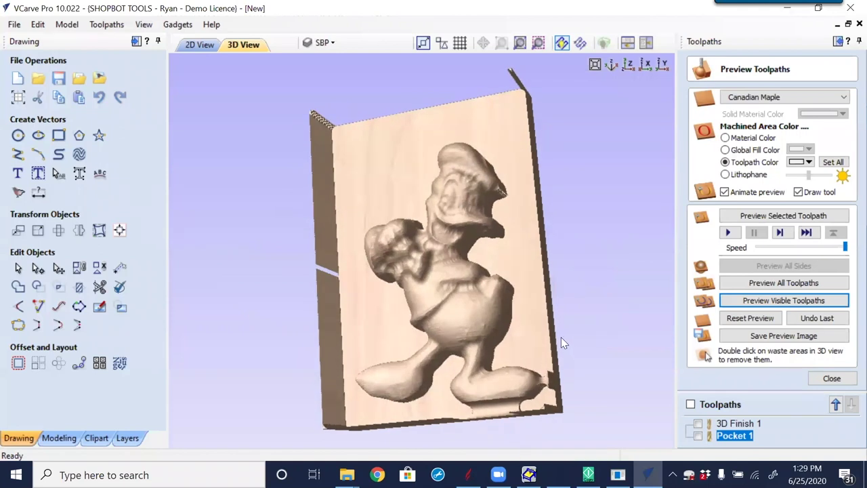
scroll(488, 318, "down", 4)
left_click_drag(478, 306, 553, 304)
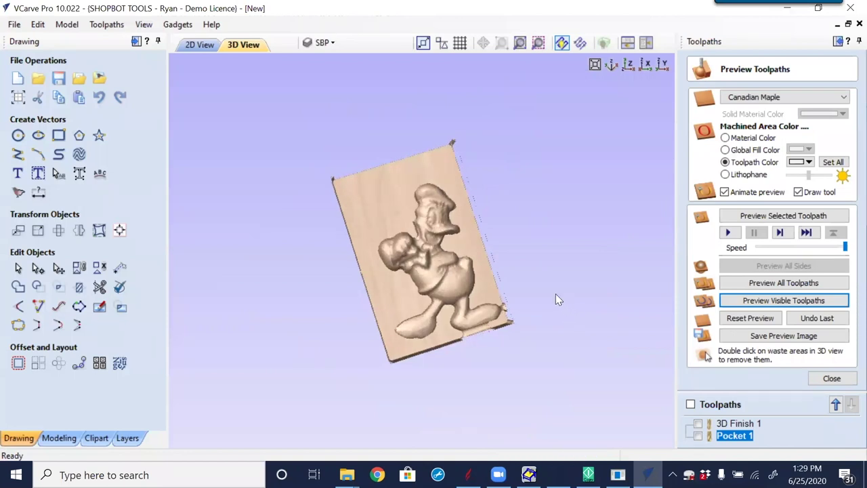
scroll(429, 236, "up", 5)
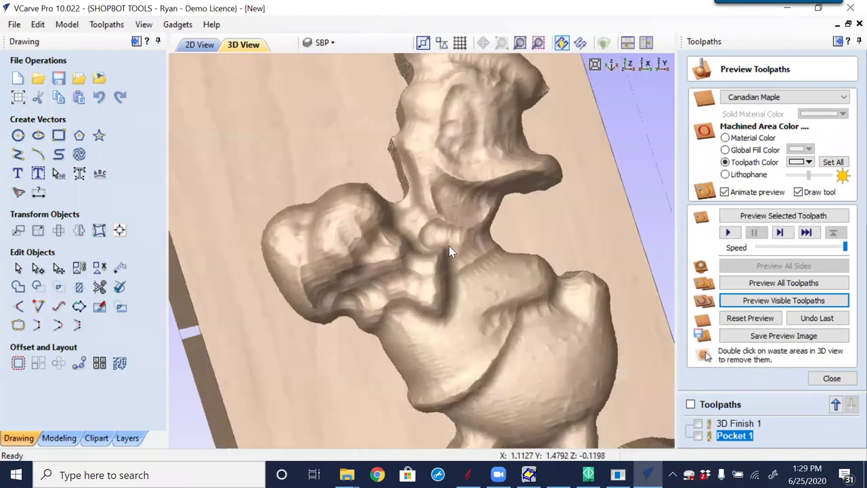
scroll(489, 250, "down", 1)
scroll(522, 322, "down", 2)
scroll(530, 322, "down", 2)
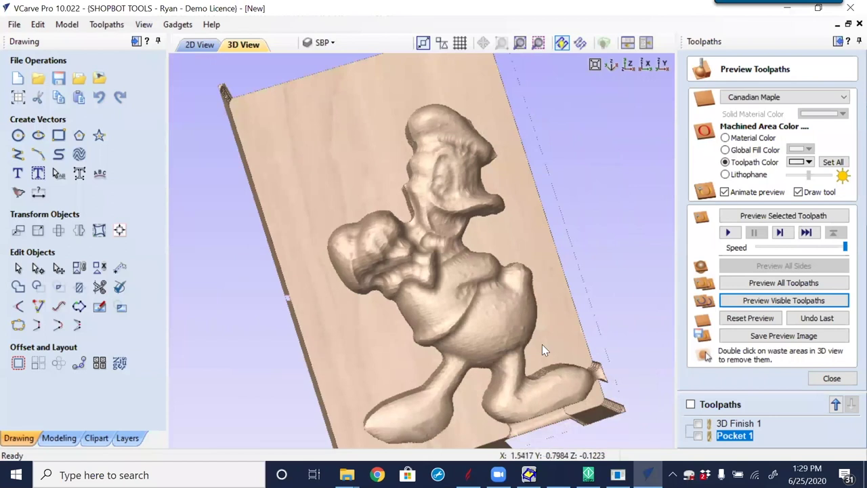
scroll(545, 352, "down", 2)
left_click_drag(546, 376, 400, 385)
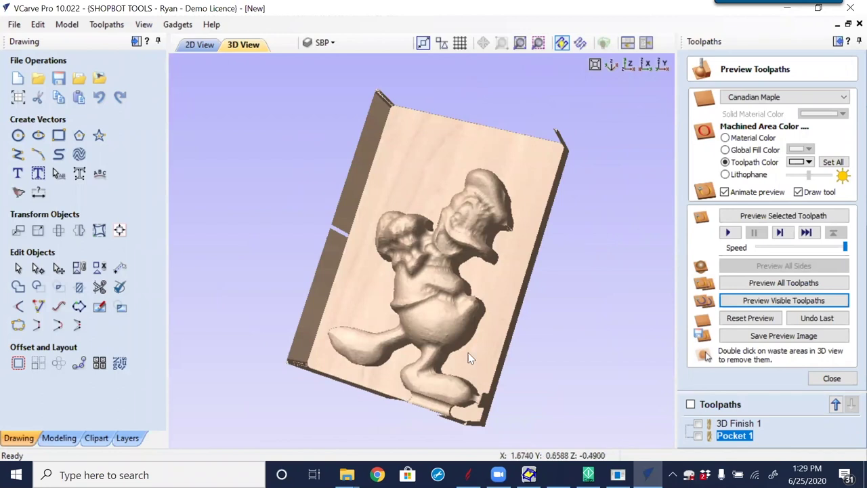
- Set the job size to 8 by 8 inches and move the figure with its vectors about 0.8 inches right and 0.9 inches up
left_click(195, 45)
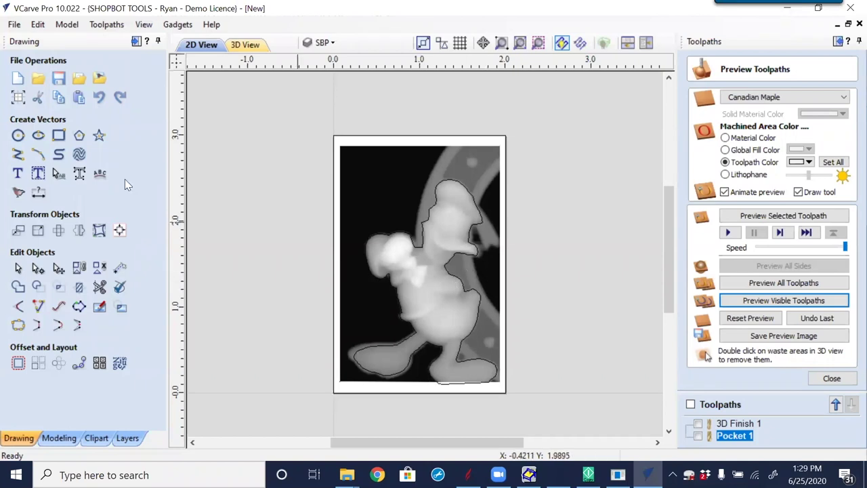
left_click(19, 97)
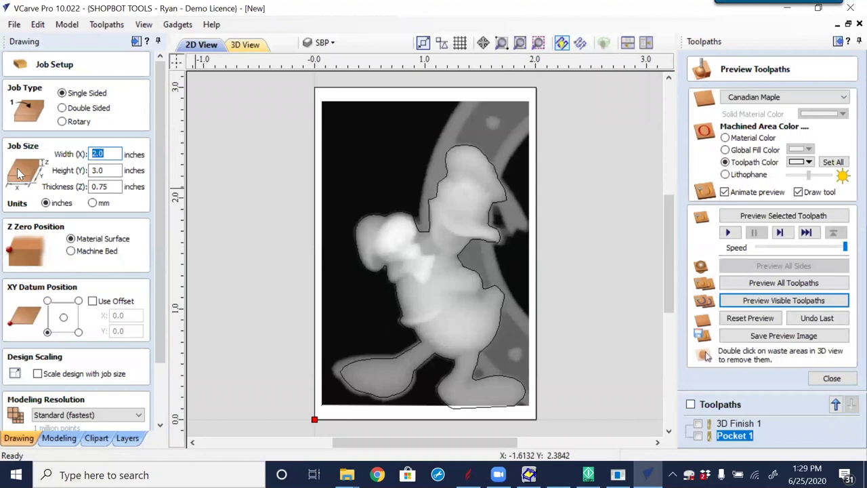
type("8")
key("Tab")
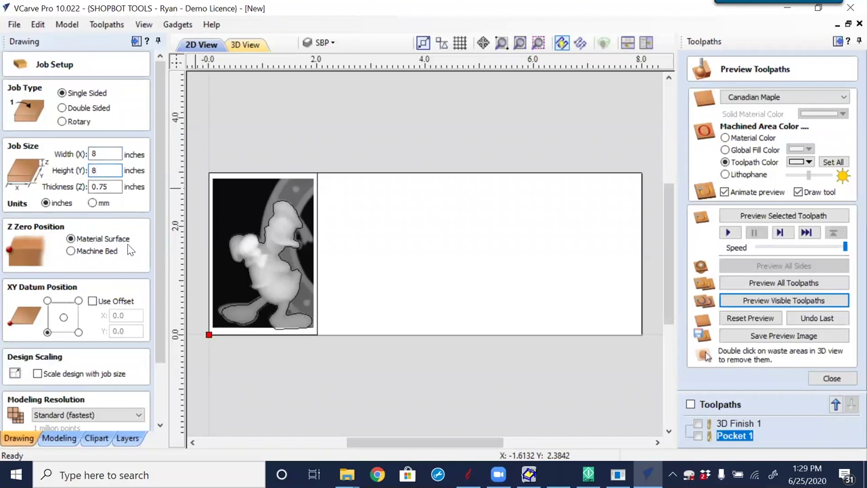
key("Tab")
scroll(162, 228, "down", 2)
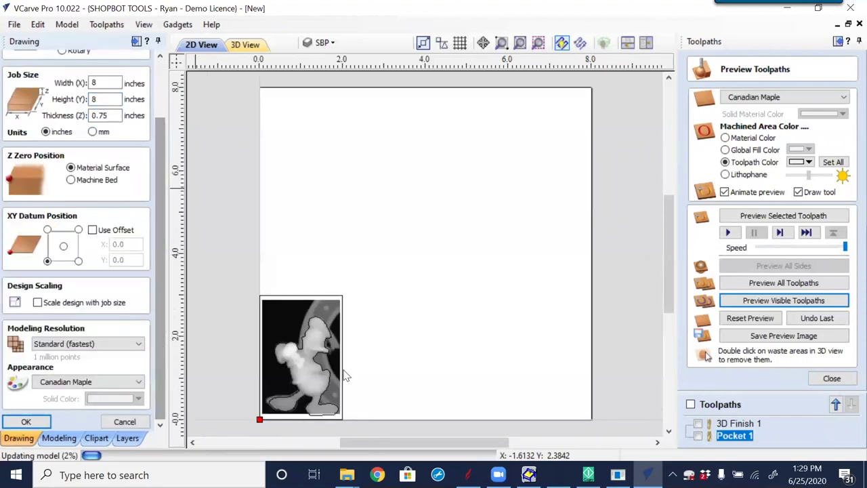
left_click(321, 385)
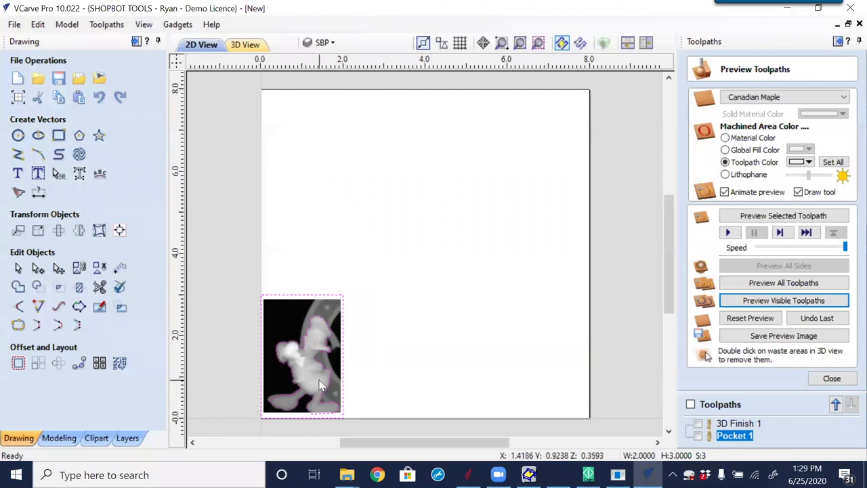
left_click_drag(328, 366, 361, 326)
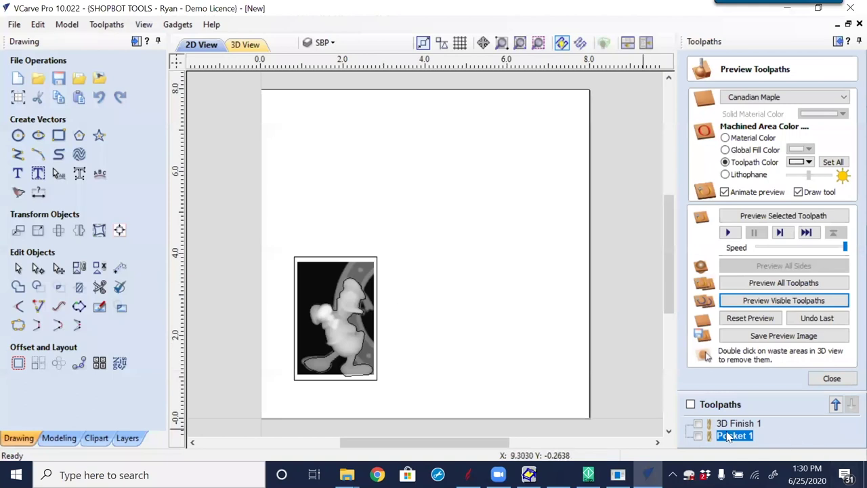
- Show the Pocket 1 toolpath in the 2D view and delete only that toolpath
mouse_move(737, 441)
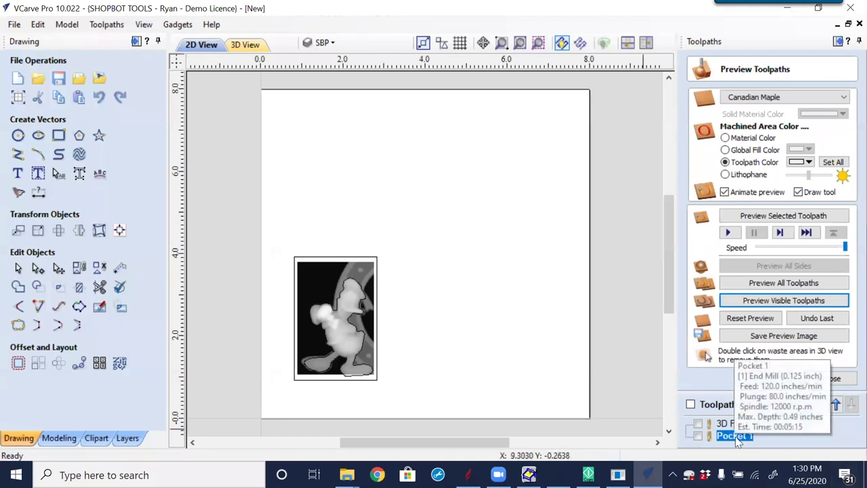
left_click(699, 437)
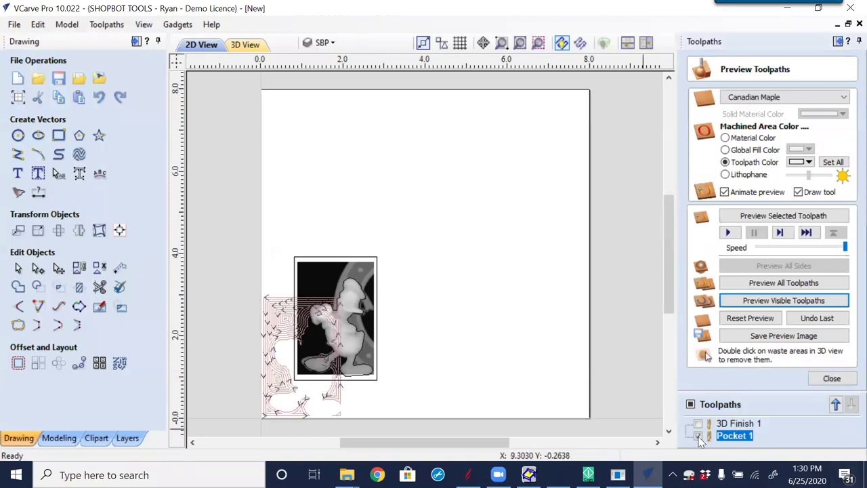
right_click(738, 440)
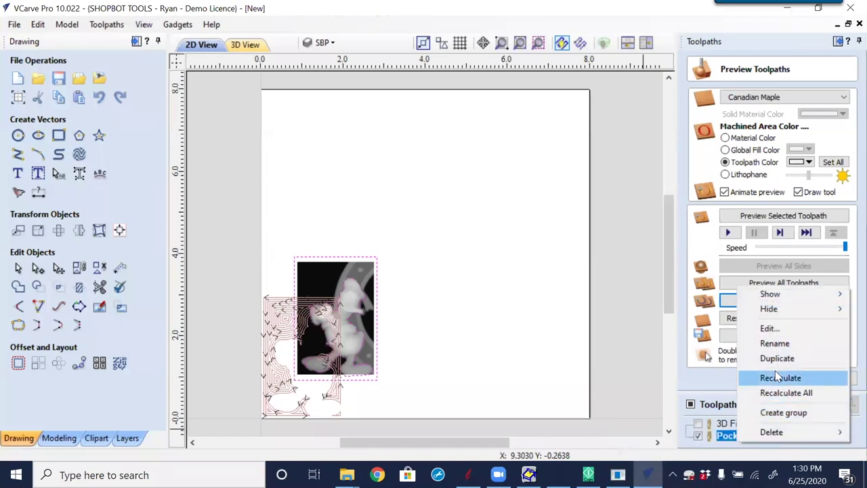
mouse_move(776, 432)
left_click(669, 434)
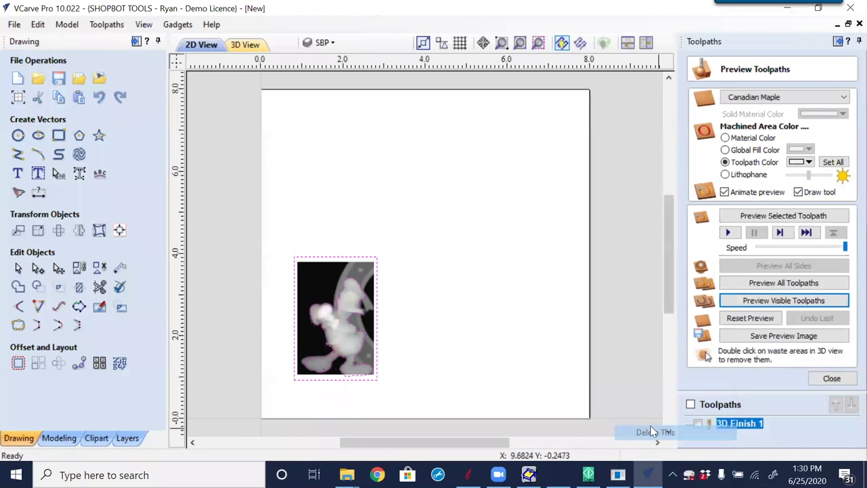
- Move the border rectangle to the right of its place around the figure and enlarge it to about 3.04 by 4.56 inches
scroll(355, 292, "up", 3)
scroll(356, 283, "down", 3)
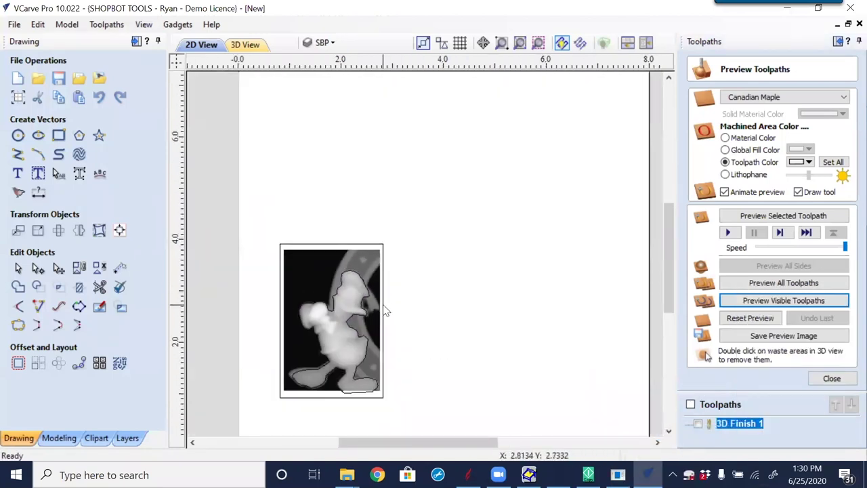
left_click(383, 305)
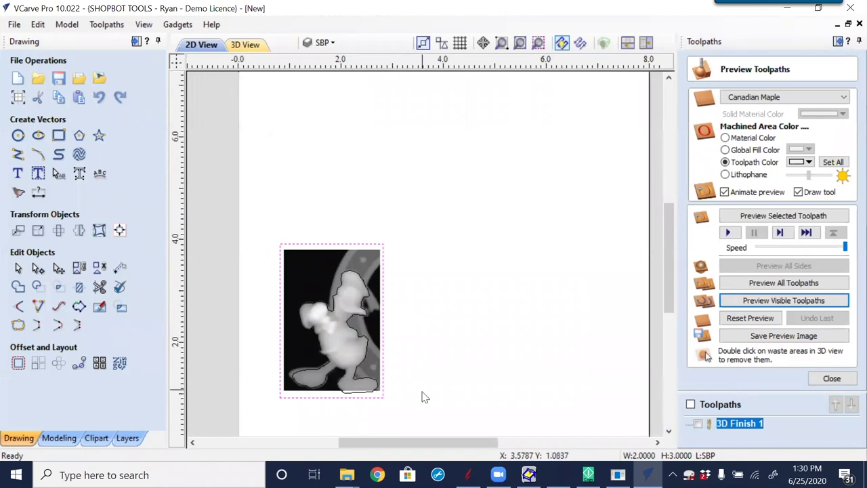
left_click_drag(384, 360, 454, 353)
left_click_drag(461, 229, 509, 187)
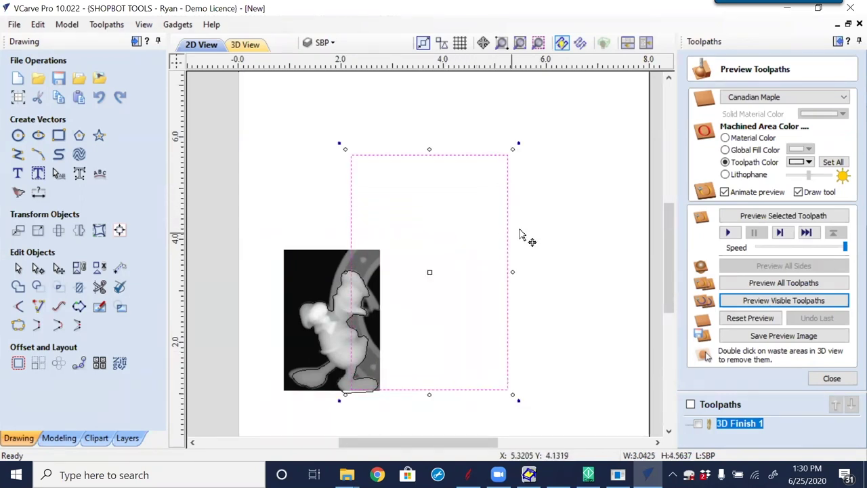
- Offset the enlarged rectangle outwards by 0.5 inches with rounded corners, keeping the original
left_click(19, 364)
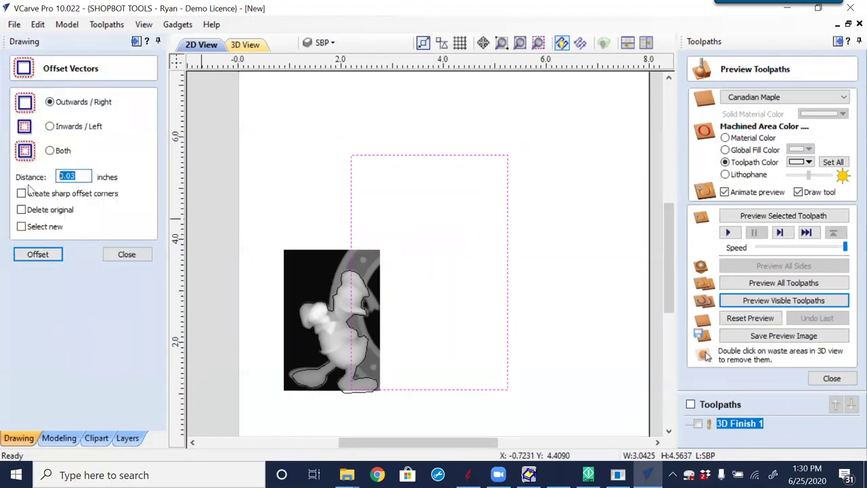
type(".5")
left_click(38, 255)
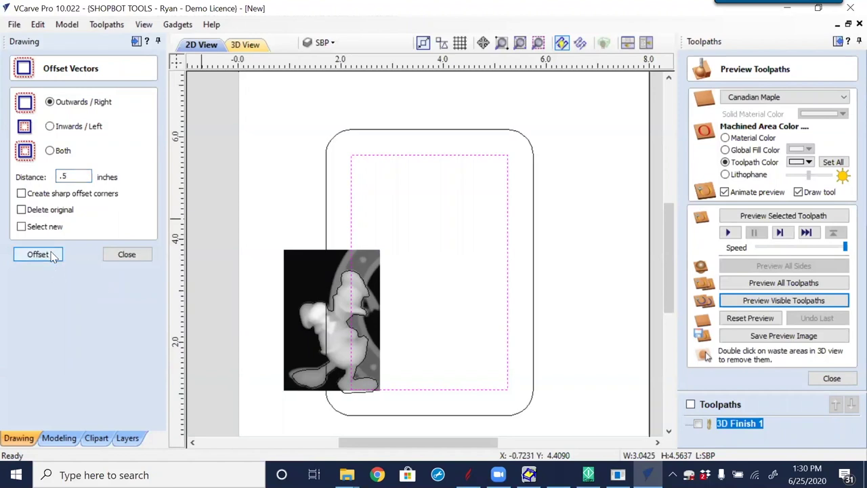
left_click(571, 276)
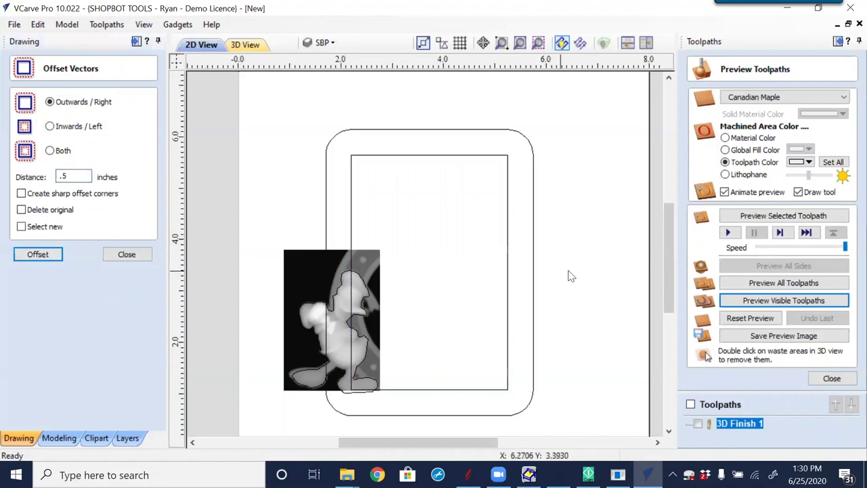
- Select the duck figure's outline vector and close the Offset Vectors form
left_click(366, 282)
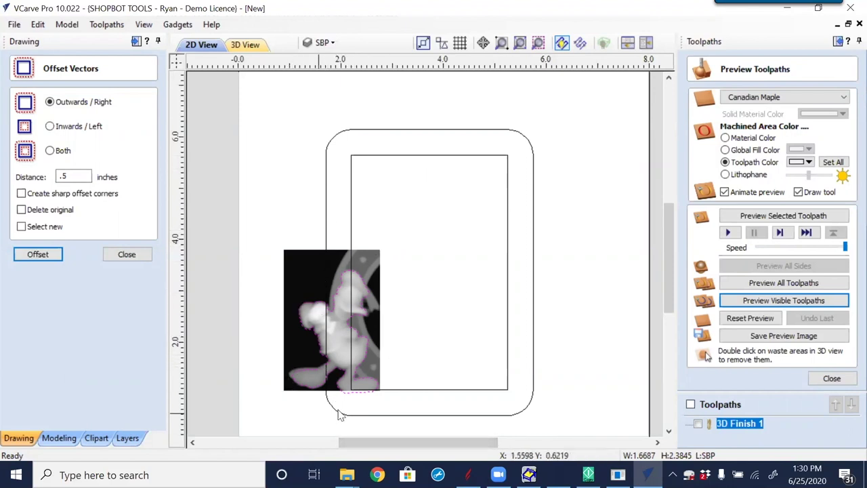
left_click(361, 375)
scroll(361, 375, "up", 3)
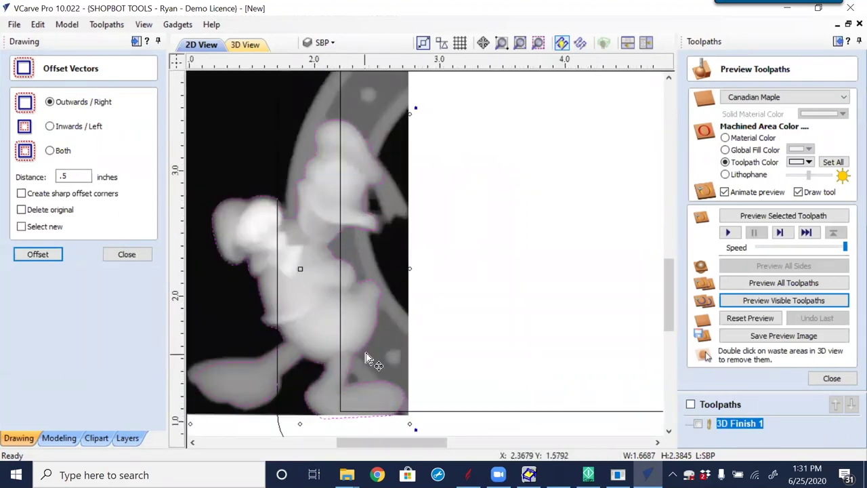
left_click(740, 424)
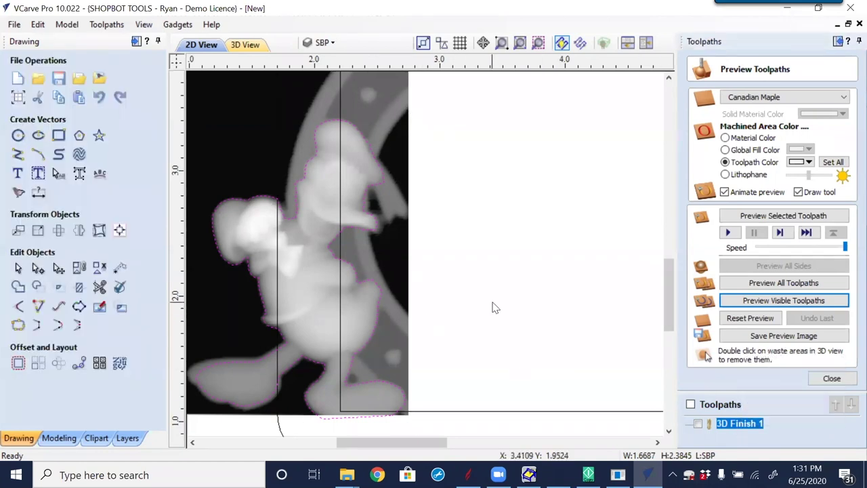
scroll(515, 324, "down", 2)
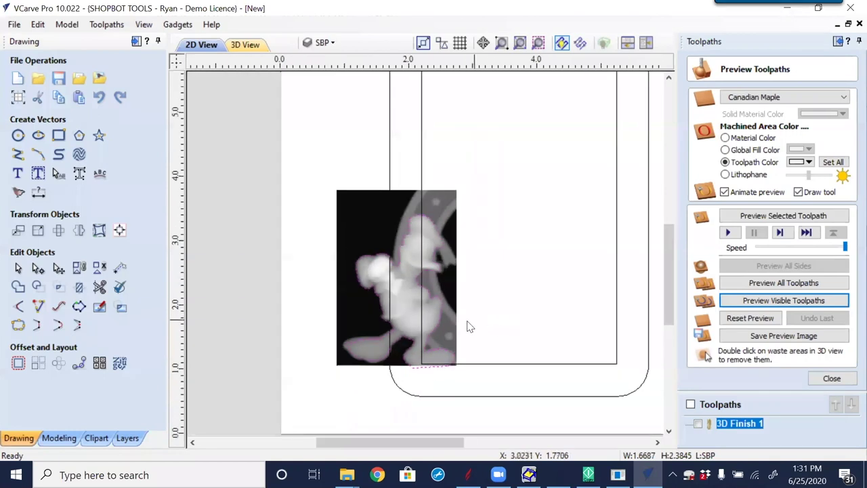
scroll(460, 327, "up", 1)
scroll(460, 327, "up", 1)
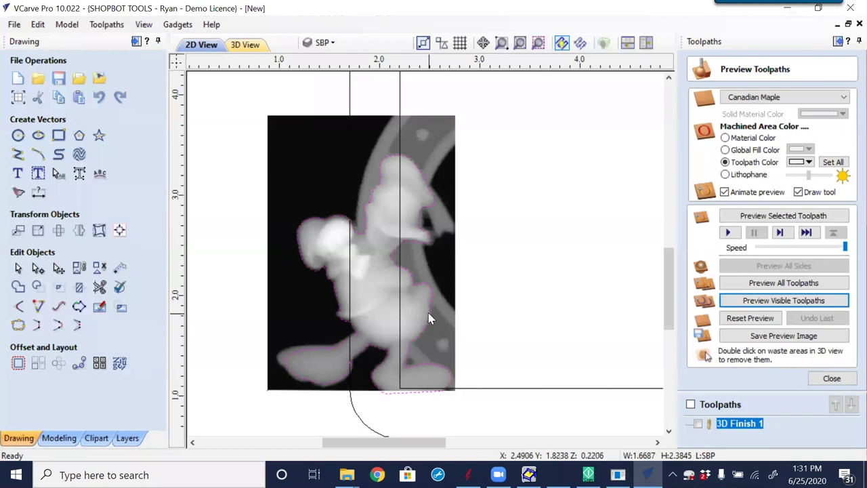
right_click(427, 313)
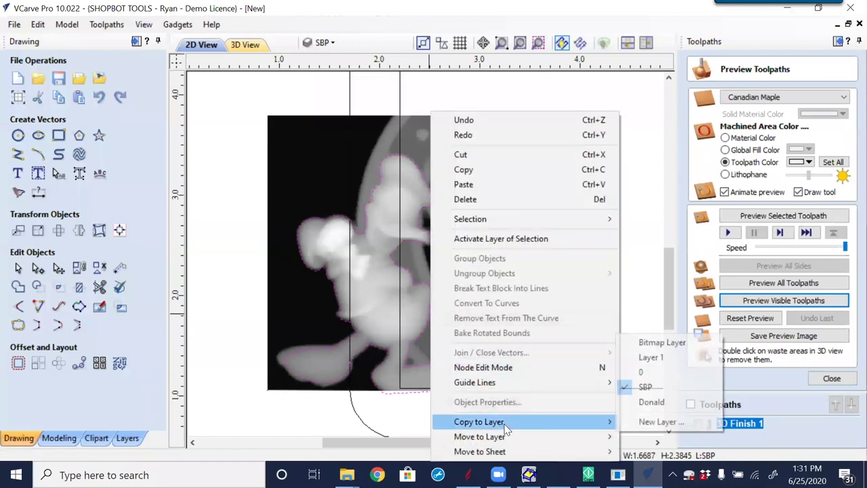
mouse_move(556, 437)
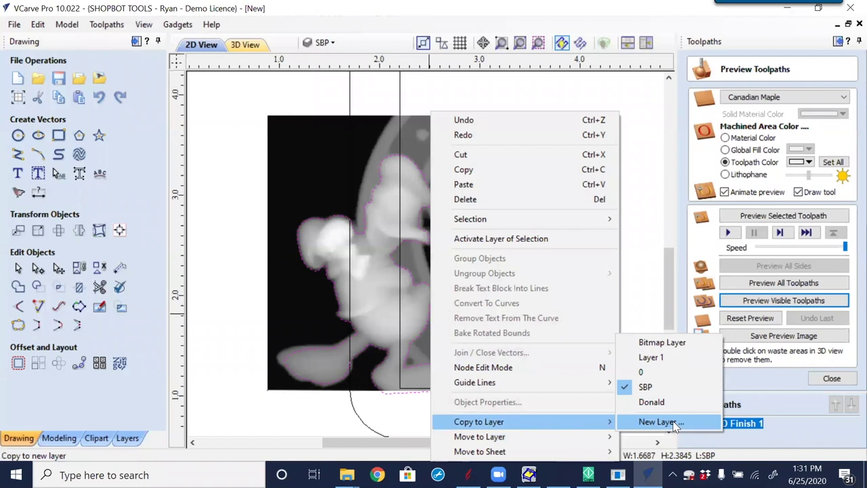
left_click(673, 420)
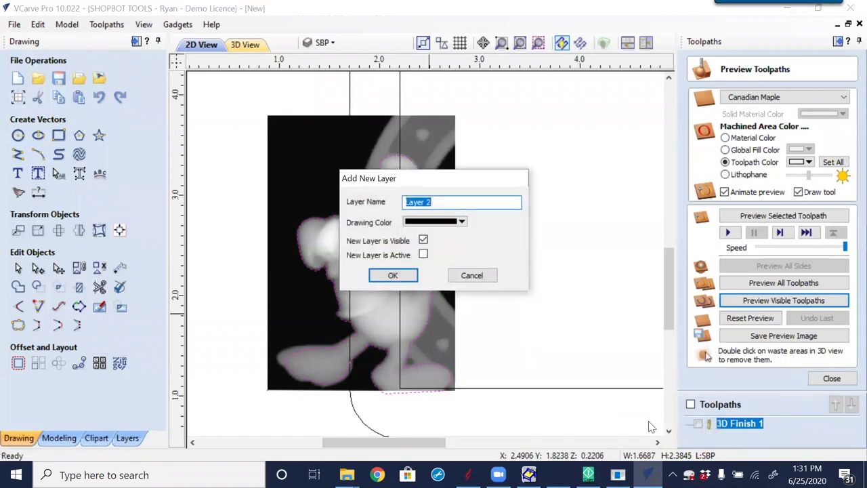
type("Donald")
left_click(390, 277)
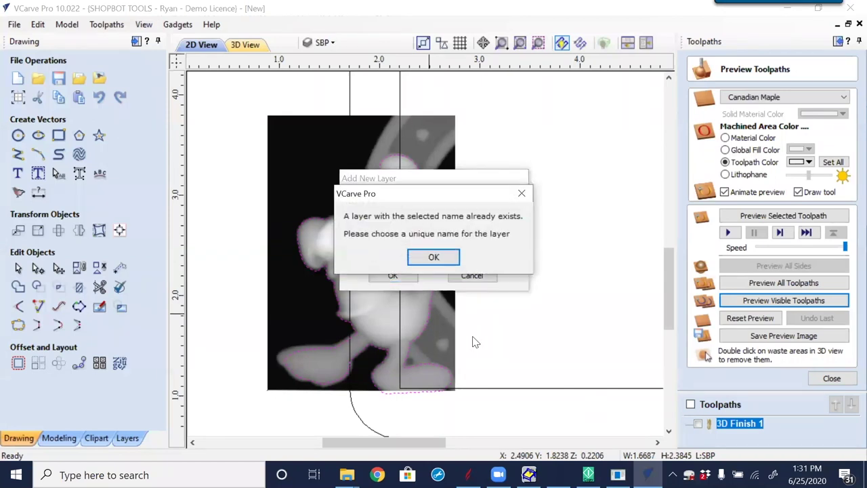
left_click(435, 257)
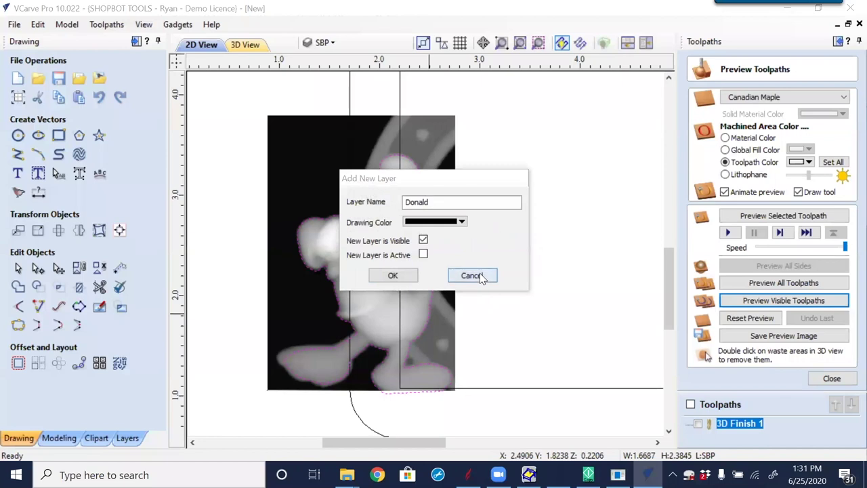
left_click(472, 276)
- Toggle the visibility of the Donald layer off and back on to check its contents
left_click(127, 438)
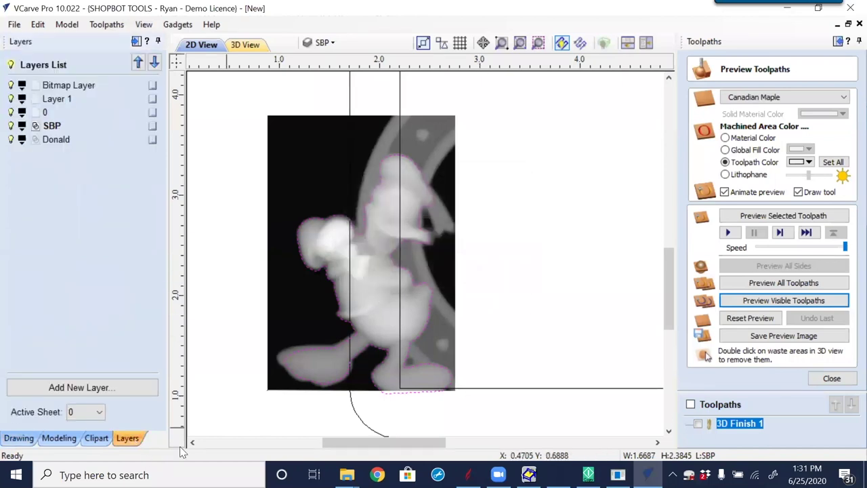
left_click(11, 140)
left_click(10, 140)
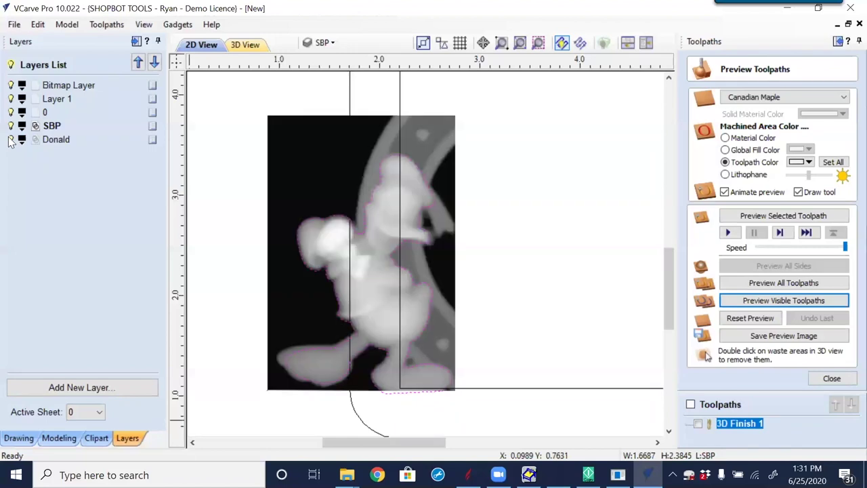
- Copy the selected duck outline to a new layer named Donald2
scroll(431, 322, "up", 3)
right_click(421, 317)
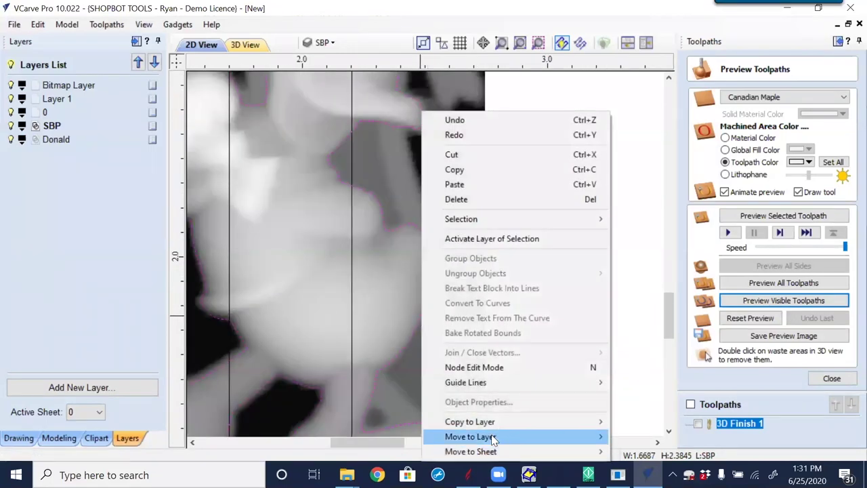
mouse_move(570, 420)
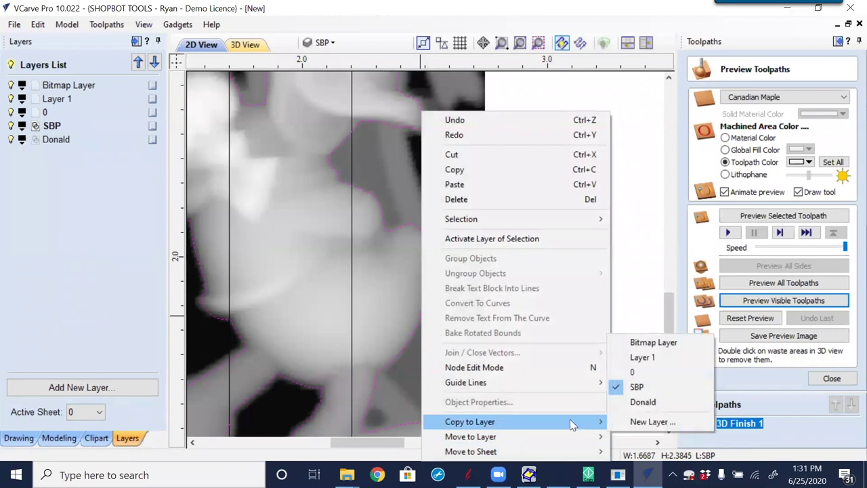
left_click(637, 422)
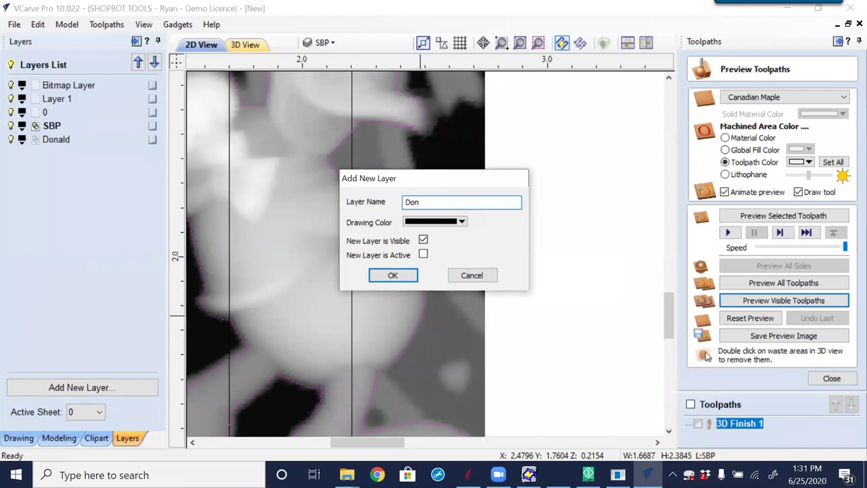
type("Donald2")
left_click(393, 275)
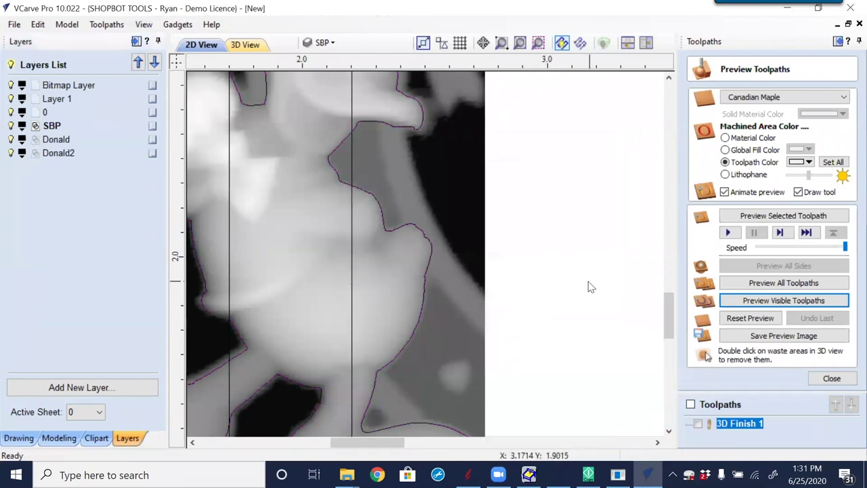
- Hide the Donald2 and Donald layers
scroll(588, 288, "down", 4)
middle_click_drag(497, 254, 374, 265)
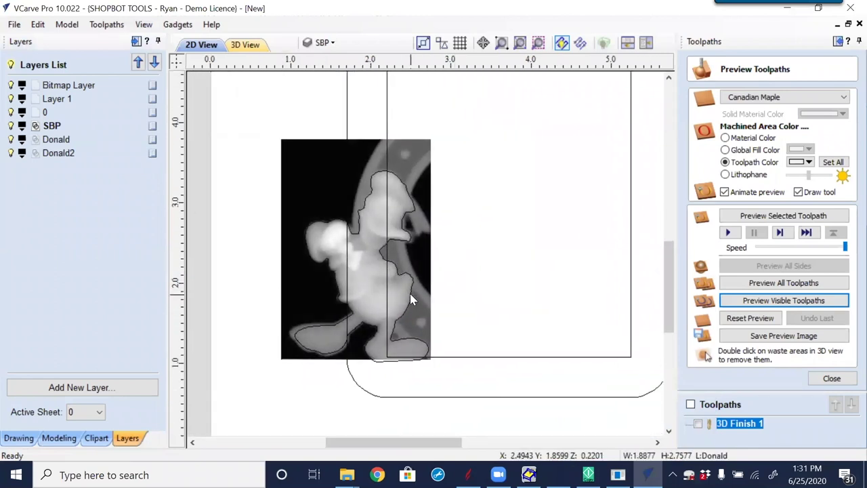
scroll(410, 294, "up", 5)
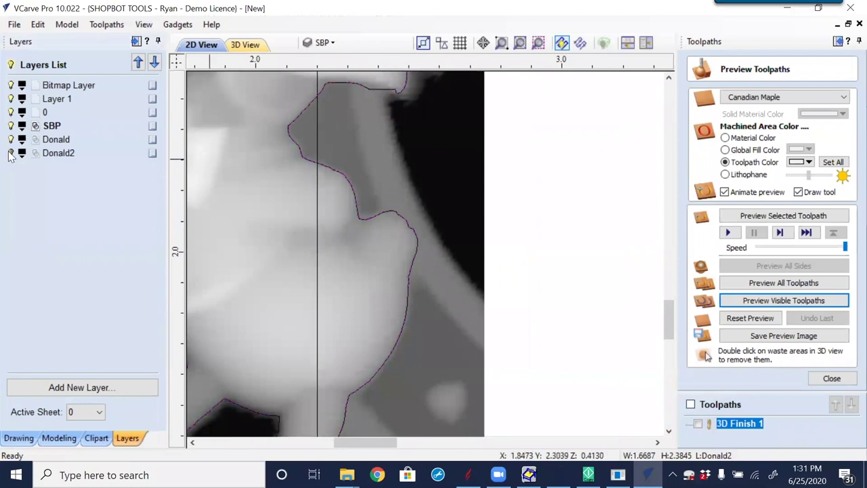
scroll(605, 295, "down", 4)
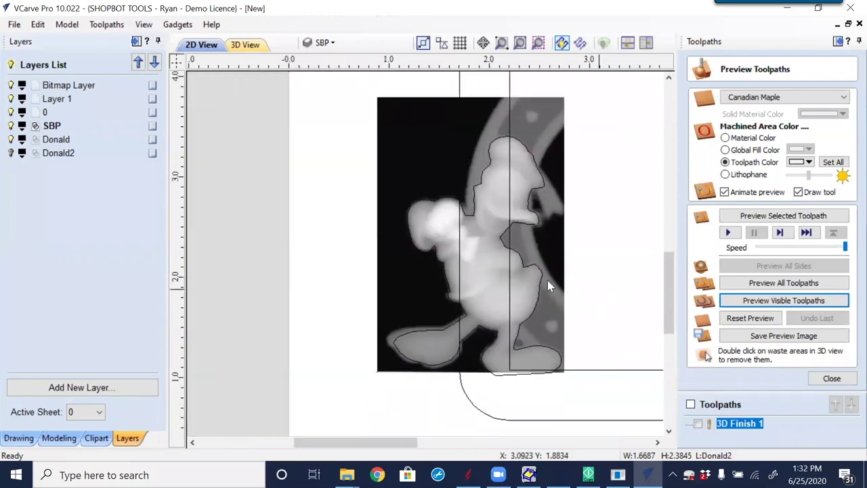
left_click(10, 139)
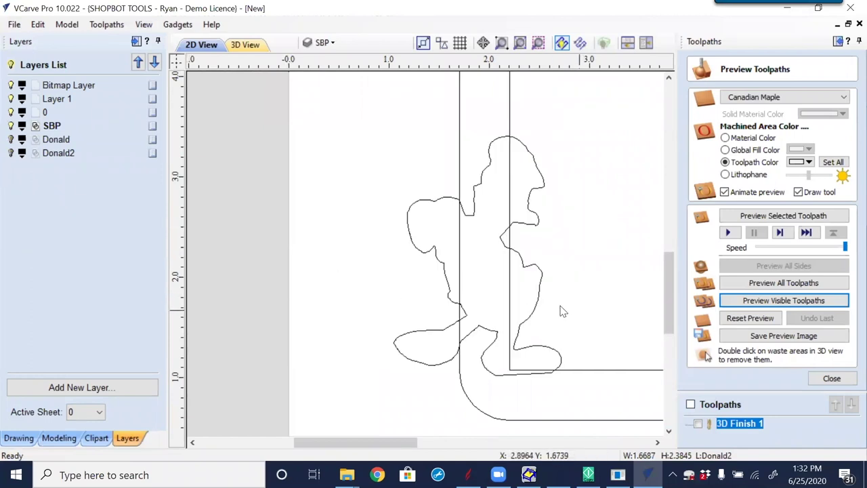
middle_click_drag(561, 311, 505, 311)
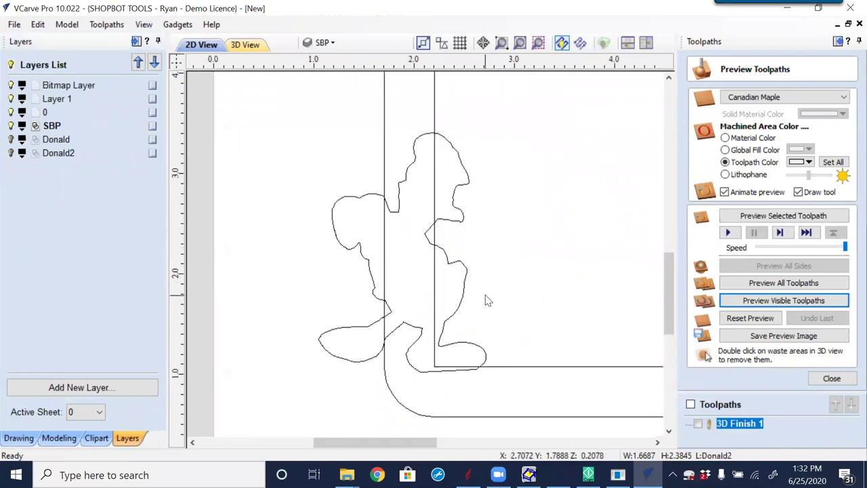
- Trim the overlapping frame and duck outline sections around the figure's head and back with Interactive Vector Trim
left_click(27, 439)
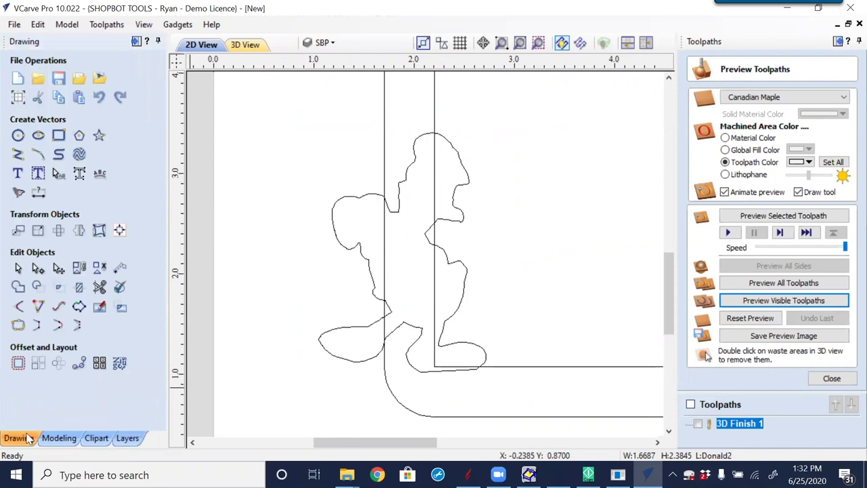
left_click(100, 287)
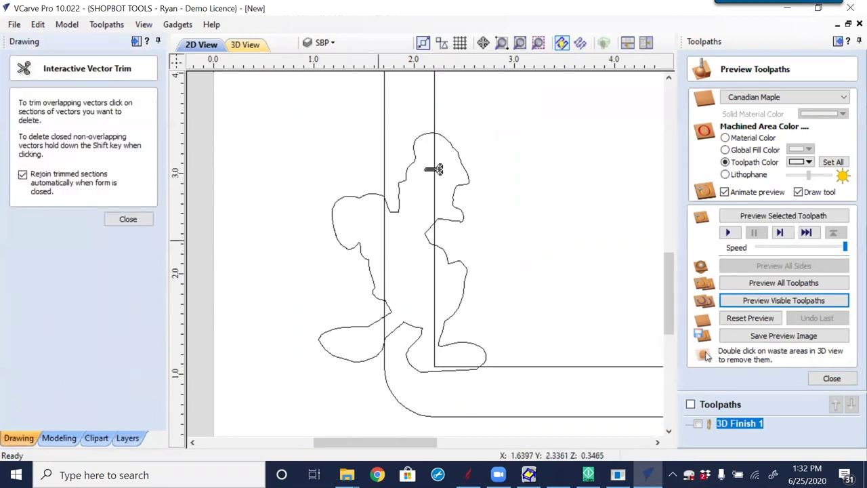
left_click(414, 171)
left_click(387, 227)
left_click(437, 169)
- Trim the remaining frame and outline overlaps through the duck's body, legs and feet, and close the trim tool
scroll(438, 248, "up", 3)
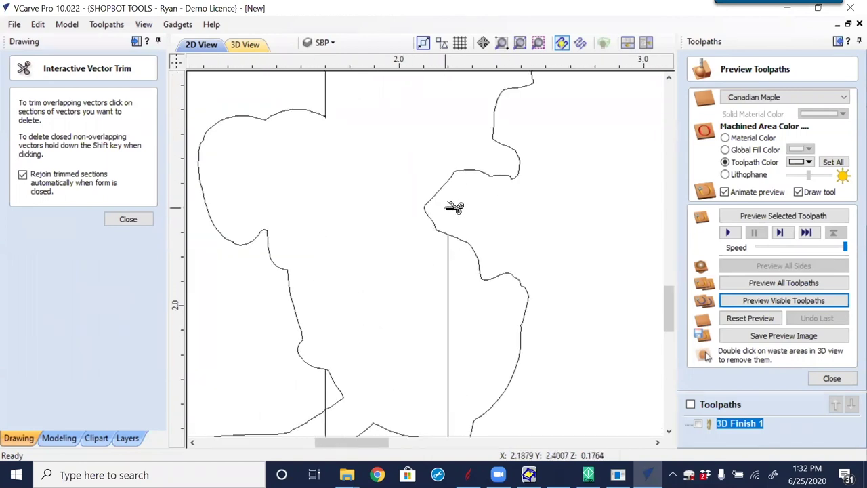
scroll(422, 330, "down", 4)
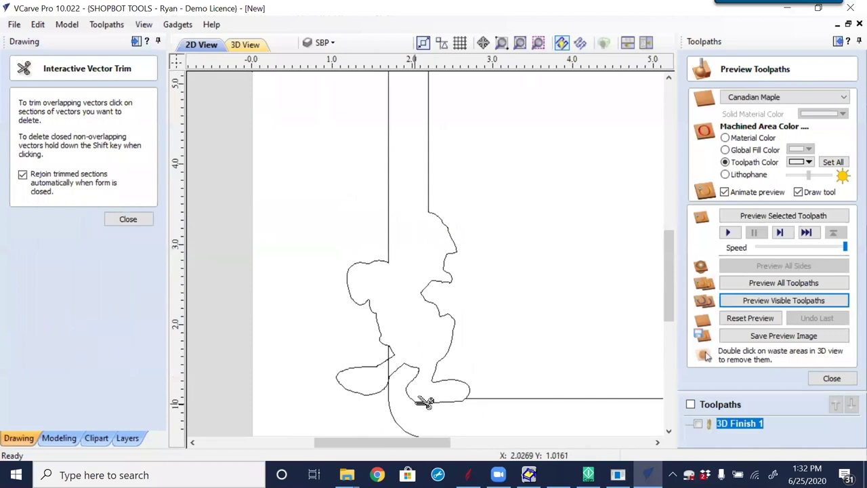
scroll(420, 397, "up", 3)
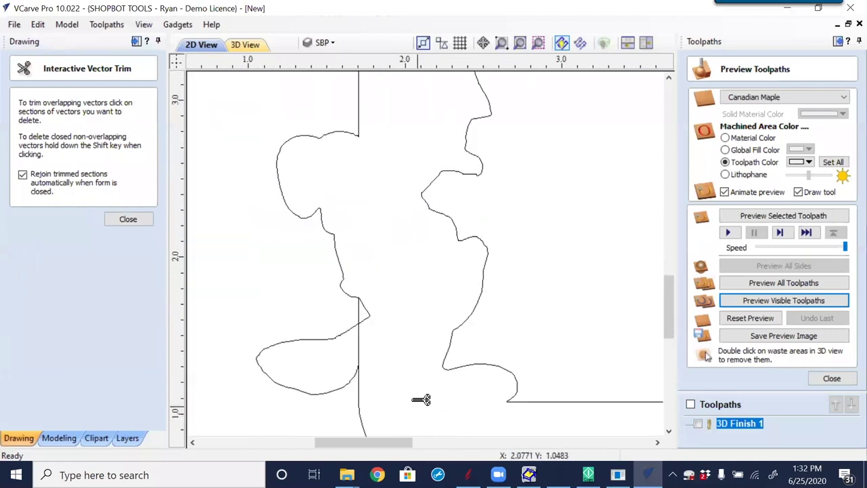
left_click(360, 345)
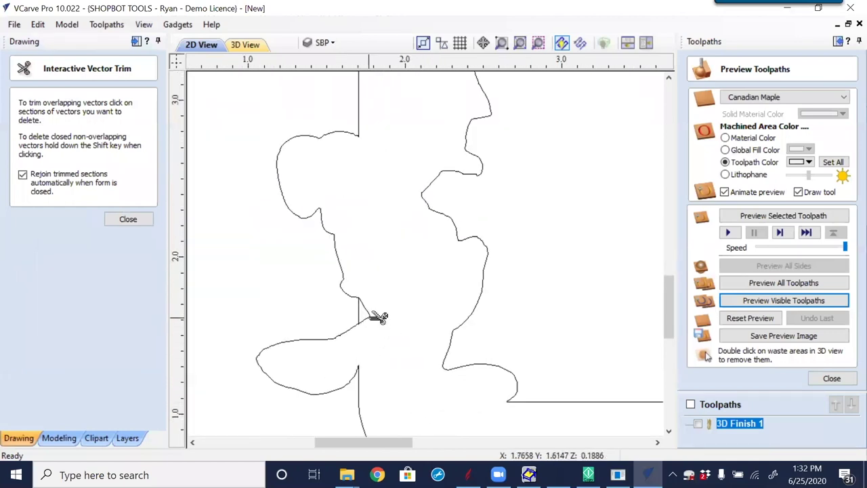
scroll(362, 202, "down", 2)
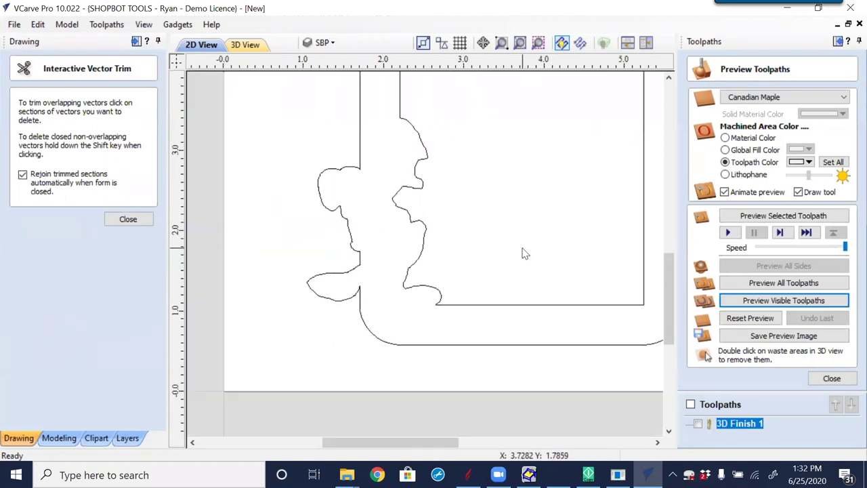
key("Escape")
scroll(545, 292, "down", 1)
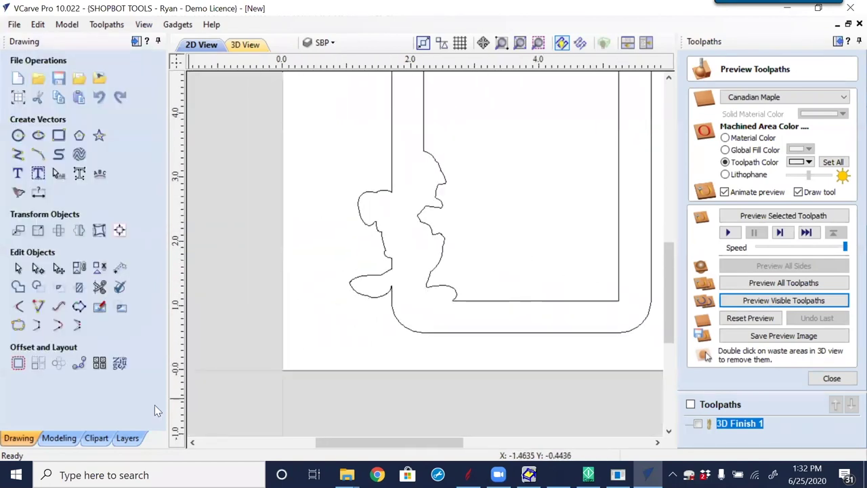
- Show the Donald2 layer again while keeping the Donald layer hidden
left_click(128, 438)
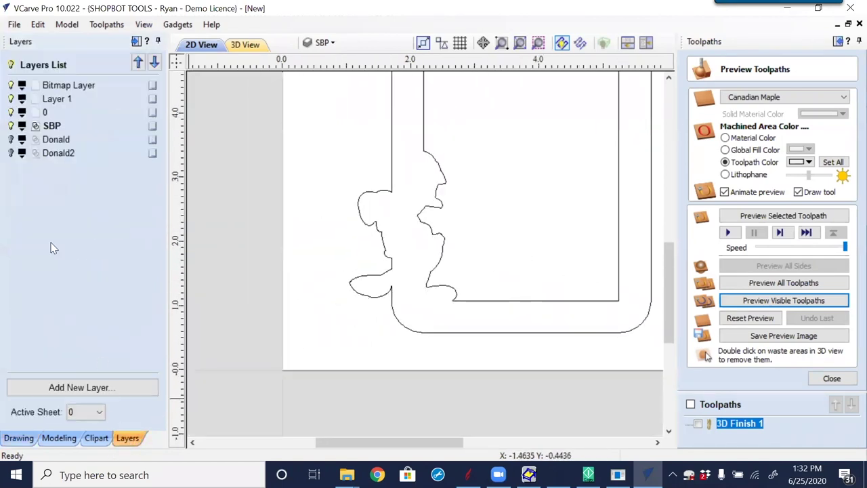
left_click(11, 153)
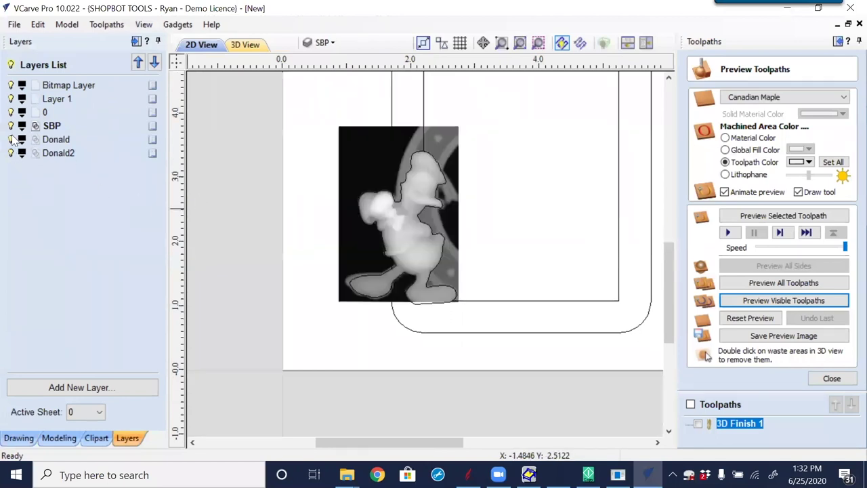
left_click(11, 140)
scroll(461, 183, "up", 2)
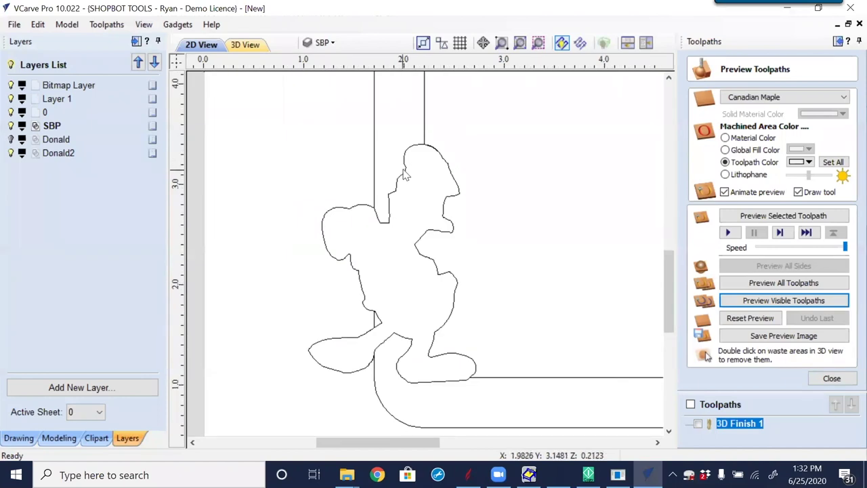
- Select the full duck outline and the trimmed inner frame vector in turn to compare them
left_click(404, 171)
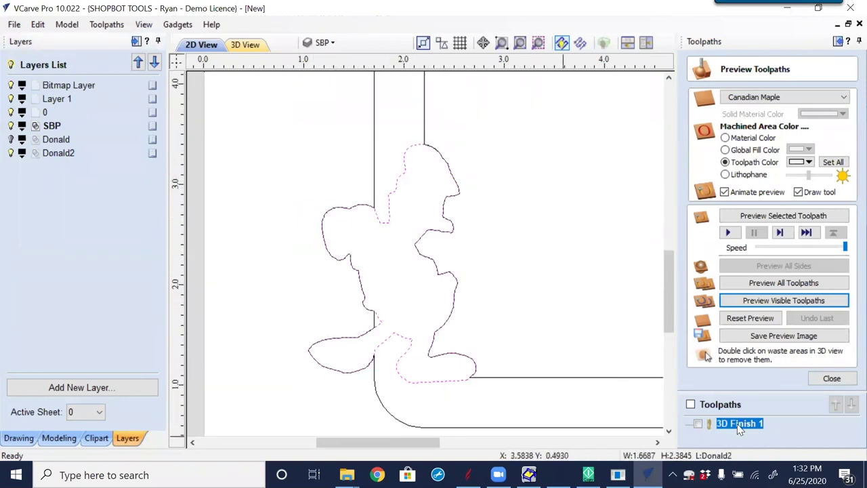
mouse_move(740, 428)
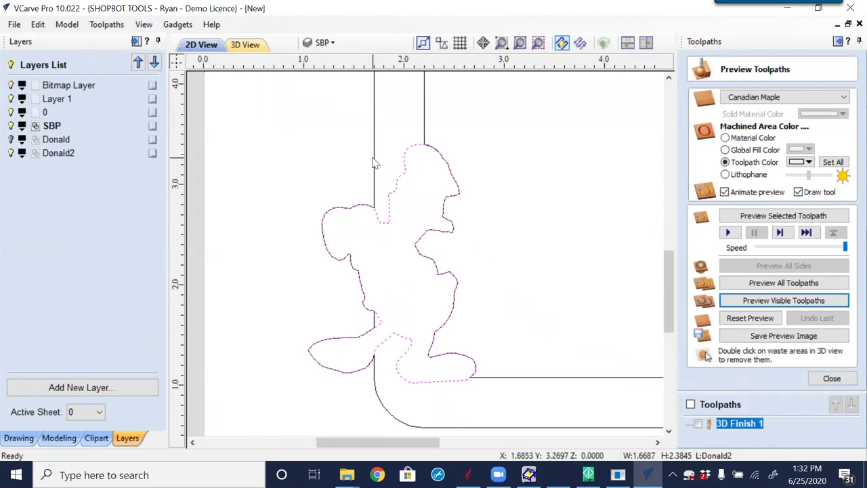
left_click(424, 129)
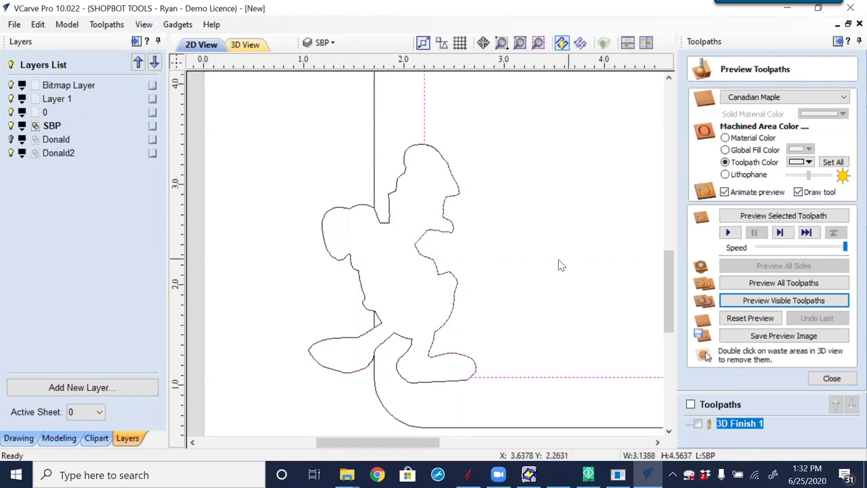
- Offset the trimmed outer and inner frame vectors outwards by 0.125 inches, close the offset tool and clear the selection
left_click(538, 308)
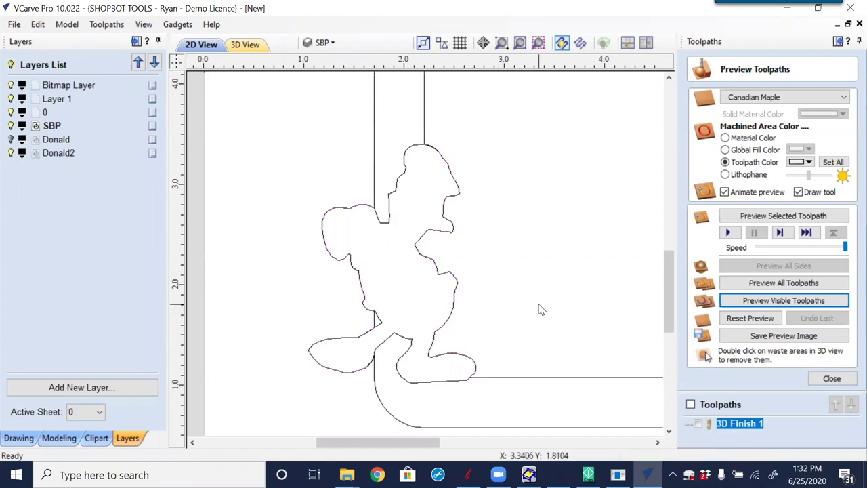
middle_click_drag(538, 306, 455, 309)
scroll(455, 309, "down", 1)
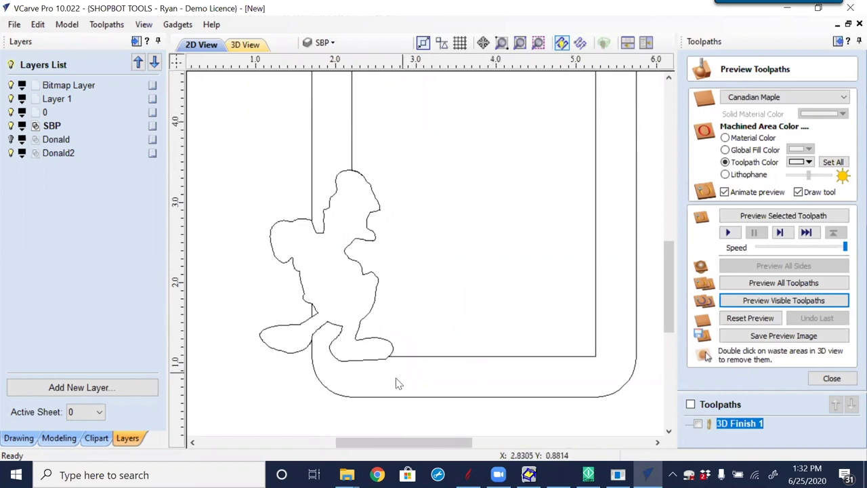
left_click_drag(468, 345, 417, 411)
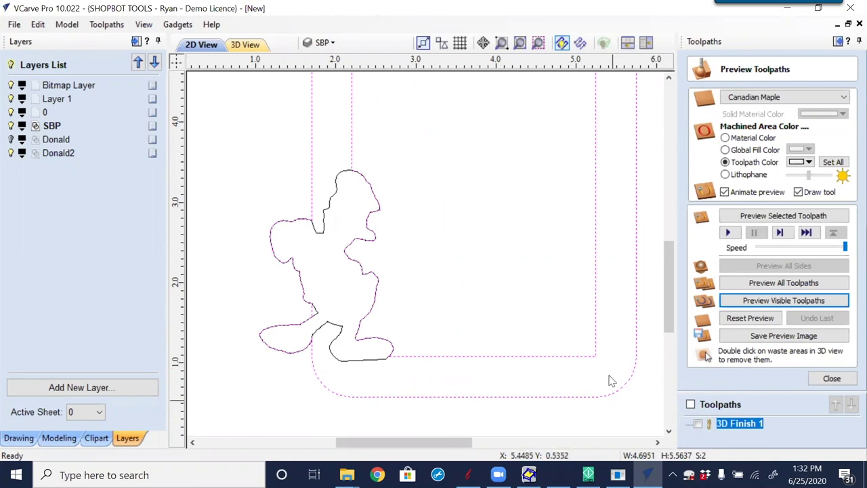
scroll(407, 183, "down", 5)
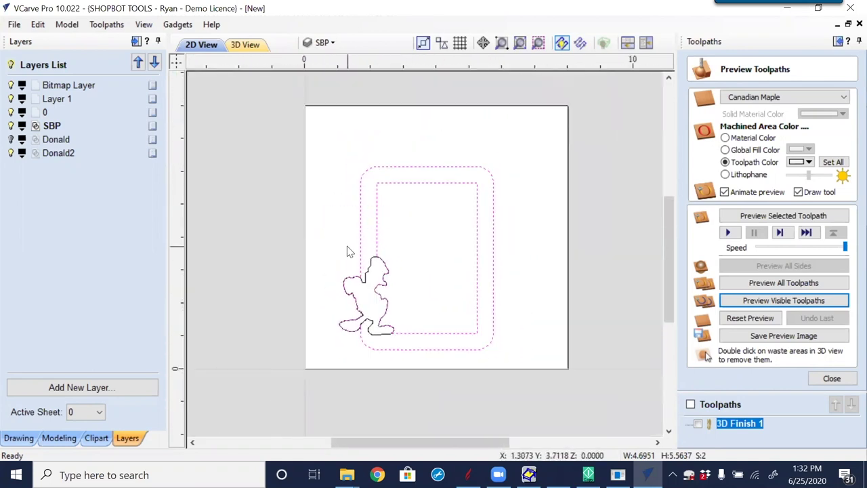
left_click(16, 439)
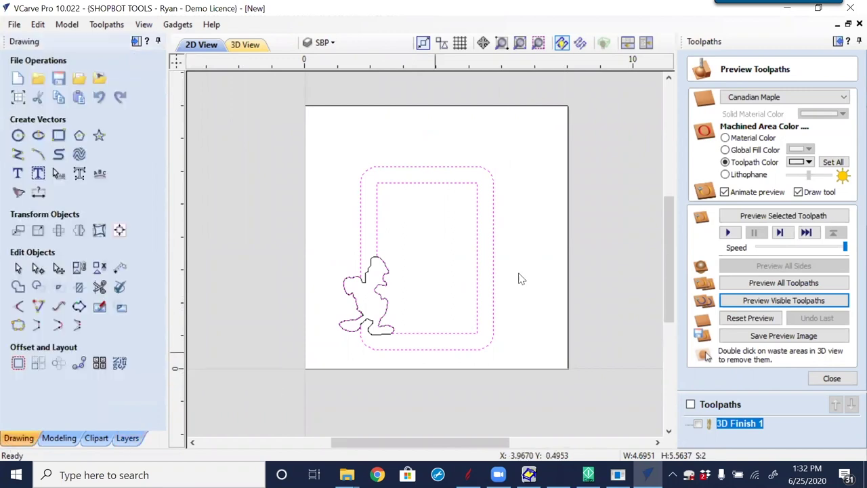
left_click(17, 363)
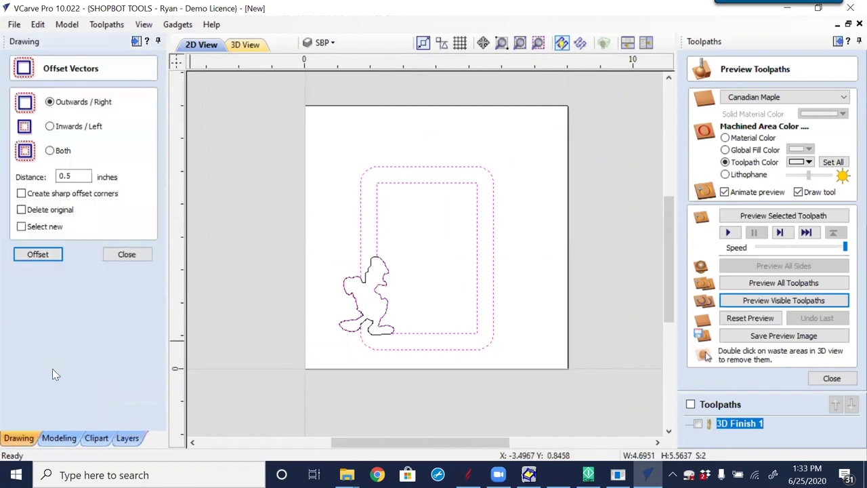
left_click_drag(83, 174, 38, 184)
left_click(57, 257)
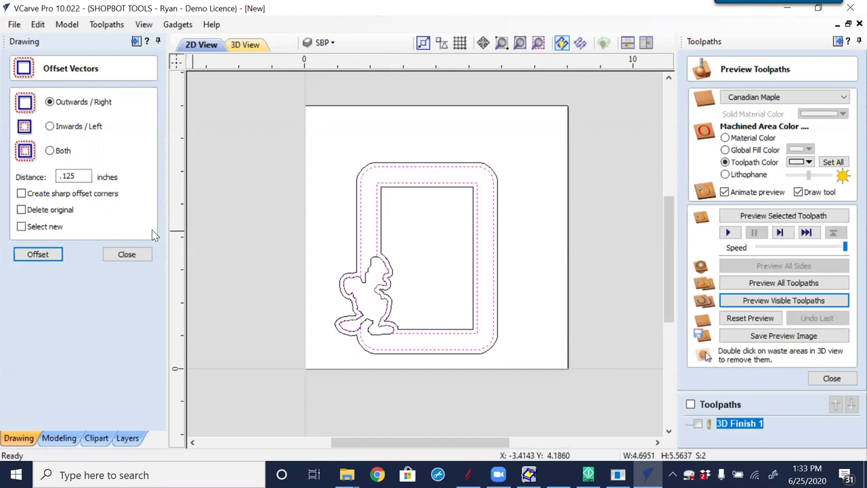
left_click(125, 257)
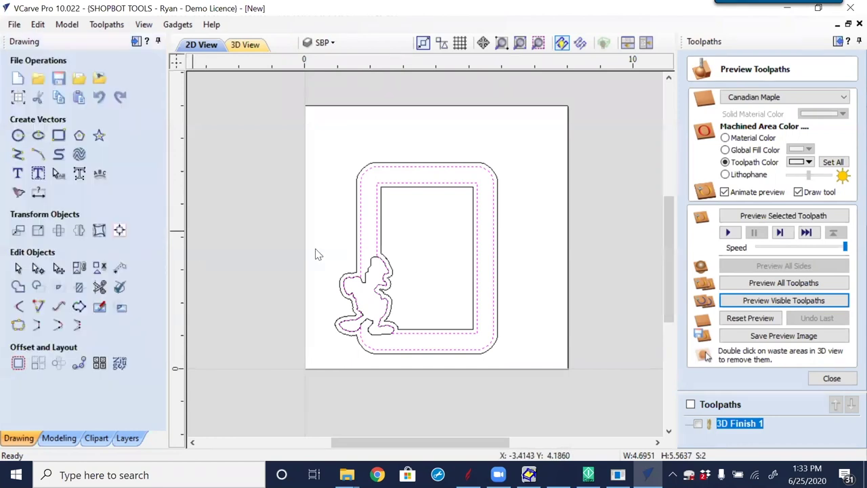
left_click(452, 248)
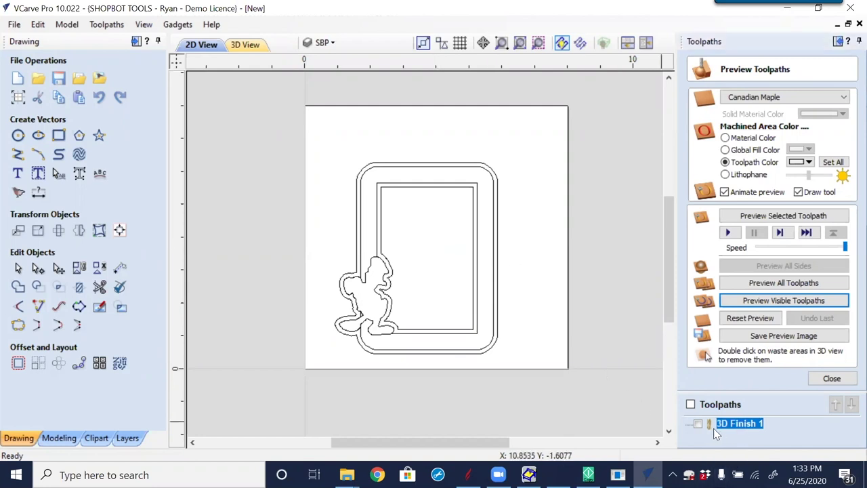
- Recalculate the 3D Finish 1 toolpath using the full duck outline as its machining boundary
double_click(736, 425)
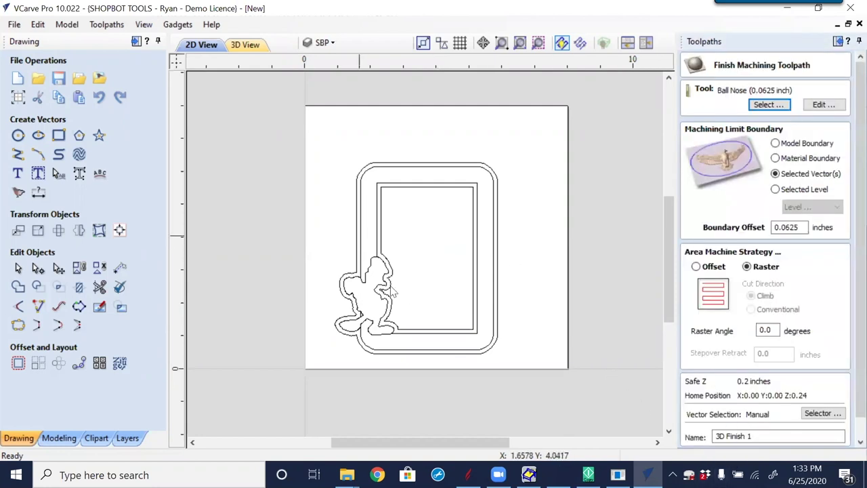
left_click(371, 274)
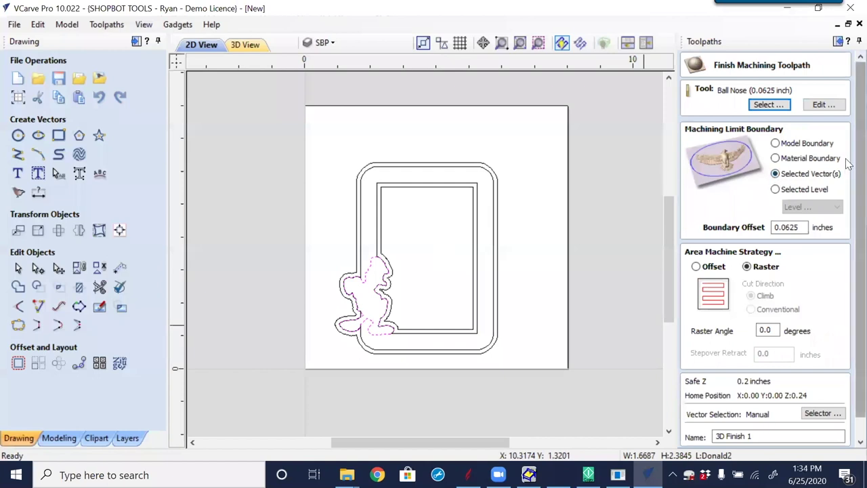
scroll(841, 271, "down", 1)
left_click(708, 436)
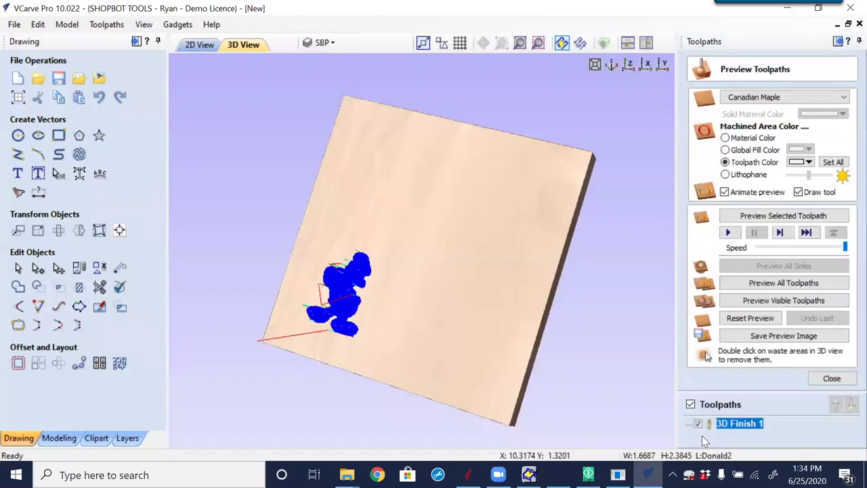
- Calculate a pocket toolpath from the outer and inner offset vectors with a cut depth of 0.375 inches
left_click(199, 44)
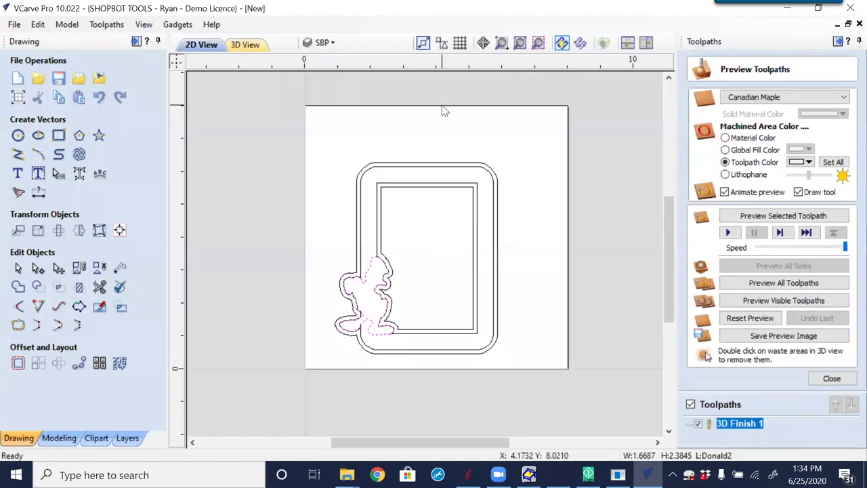
left_click(458, 164)
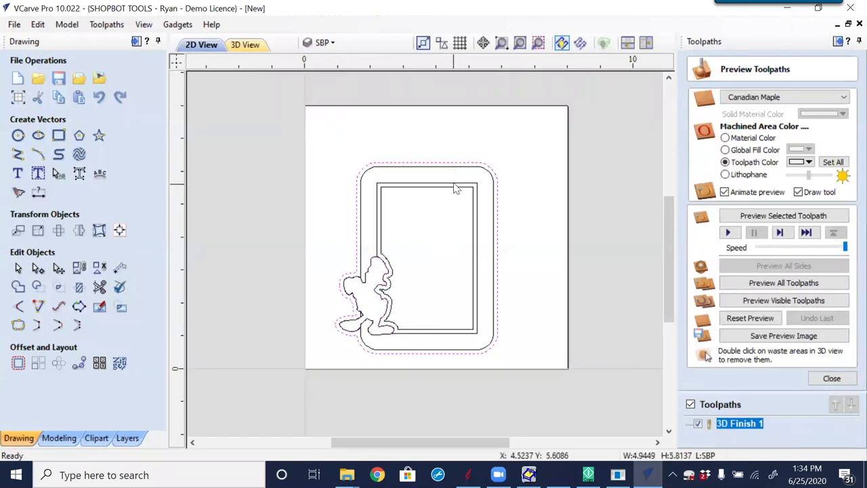
left_click(456, 188, "shift")
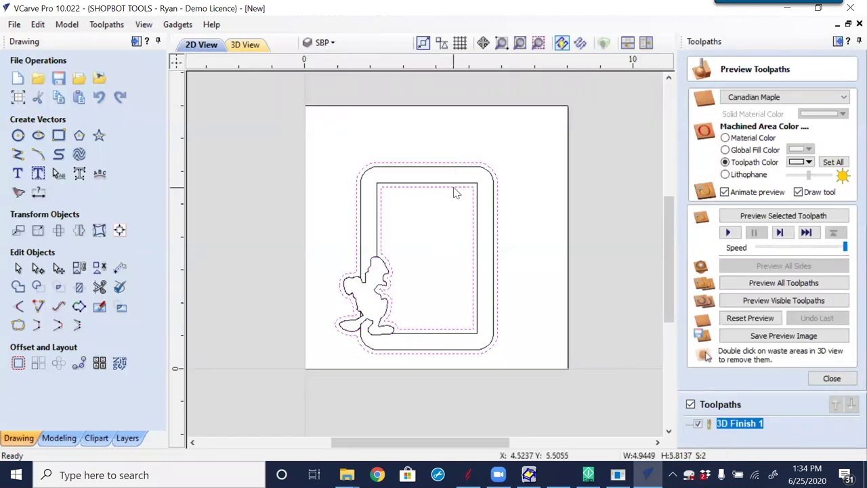
left_click(831, 379)
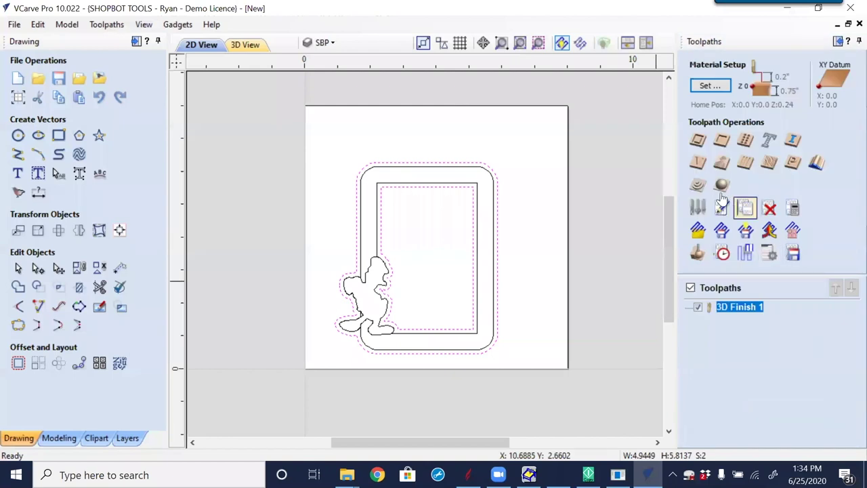
left_click(720, 141)
key("Tab")
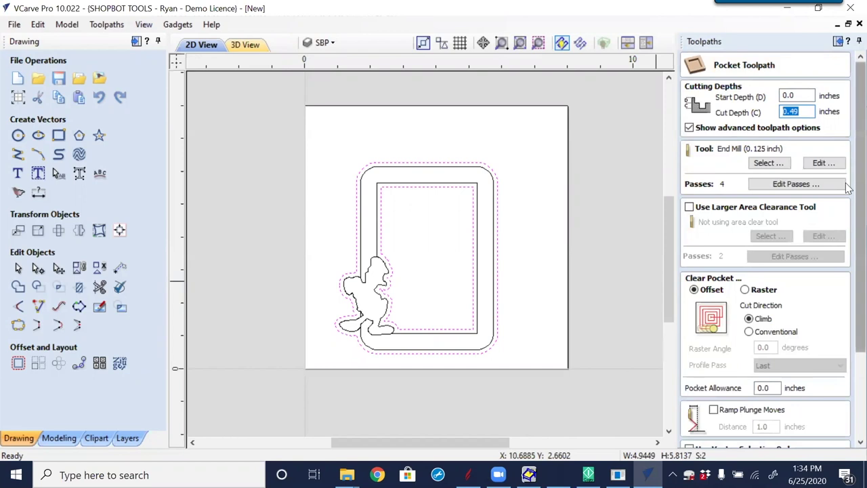
scroll(847, 193, "down", 5)
scroll(847, 194, "up", 5)
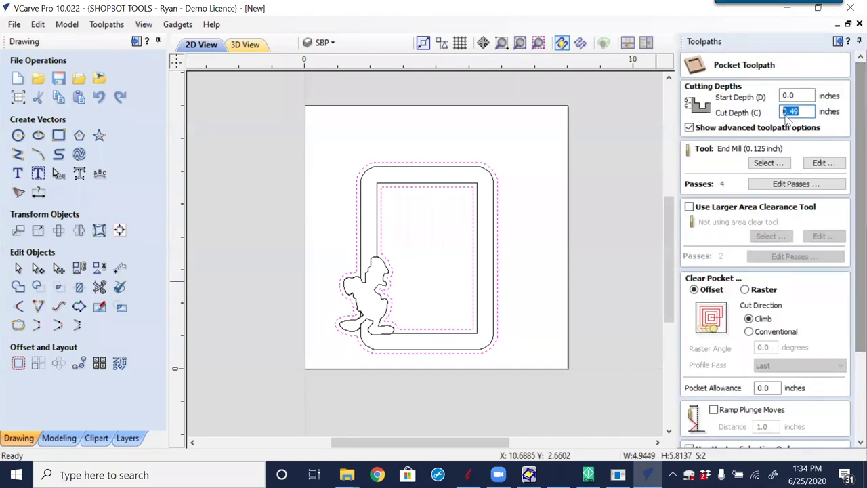
type("3.75")
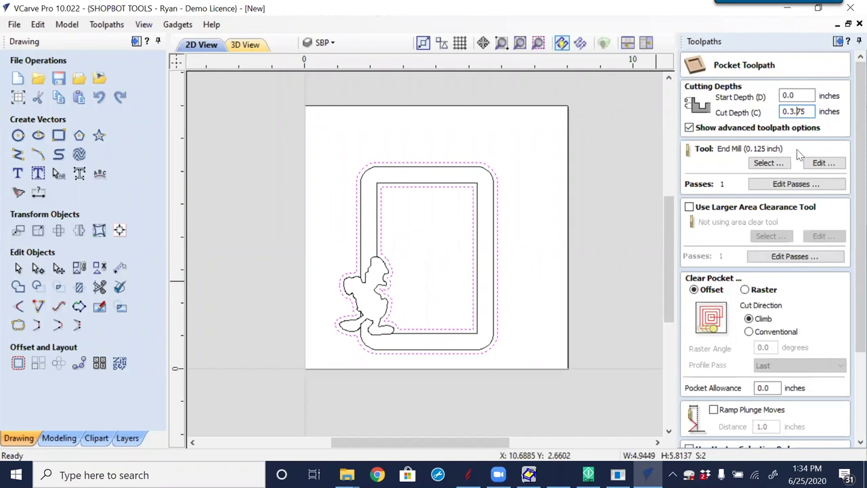
key("BackSpace")
scroll(849, 224, "down", 3)
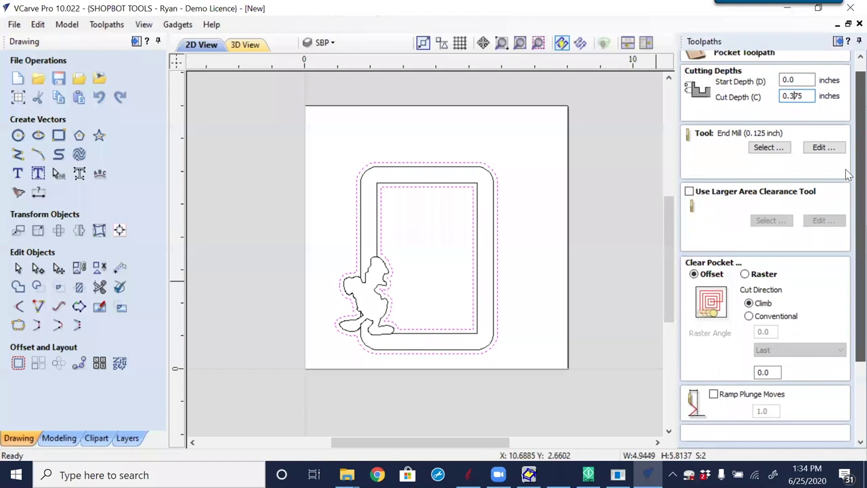
scroll(848, 252, "down", 1)
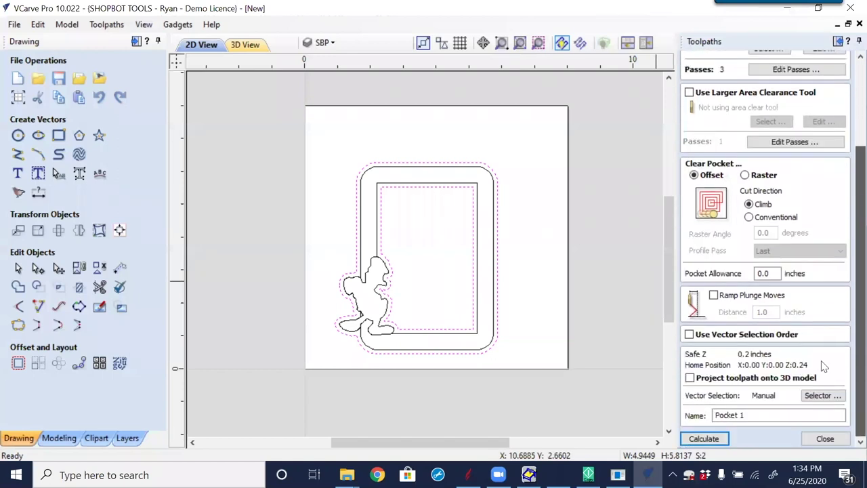
left_click(705, 438)
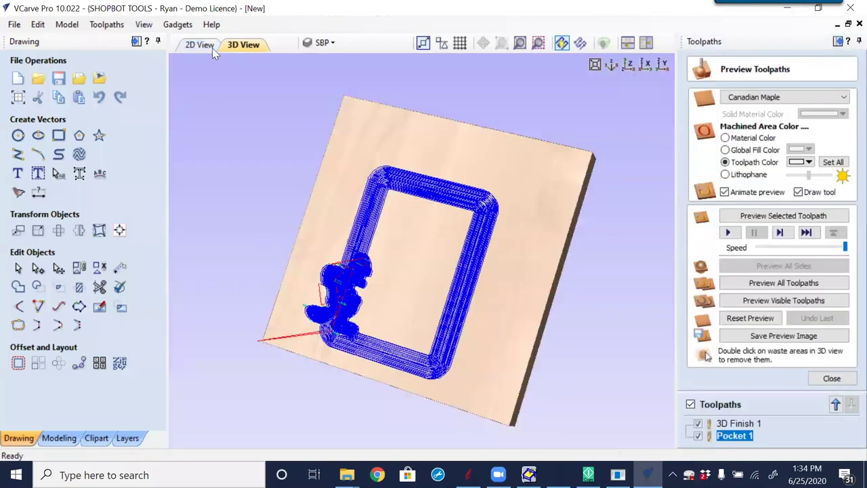
- Hide the toolpaths and set up a 2D profile toolpath on the original trimmed frame vectors, using the 0.125 inch end mill and 0.76 inch cut depth
left_click(212, 47)
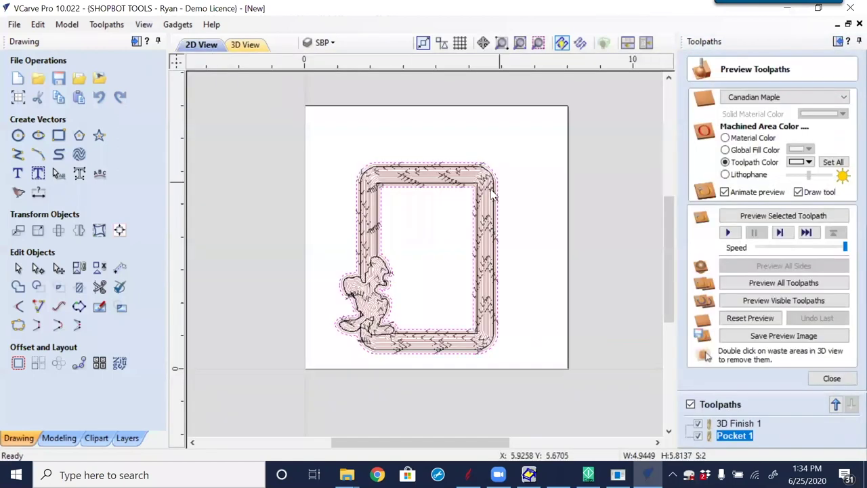
left_click(691, 405)
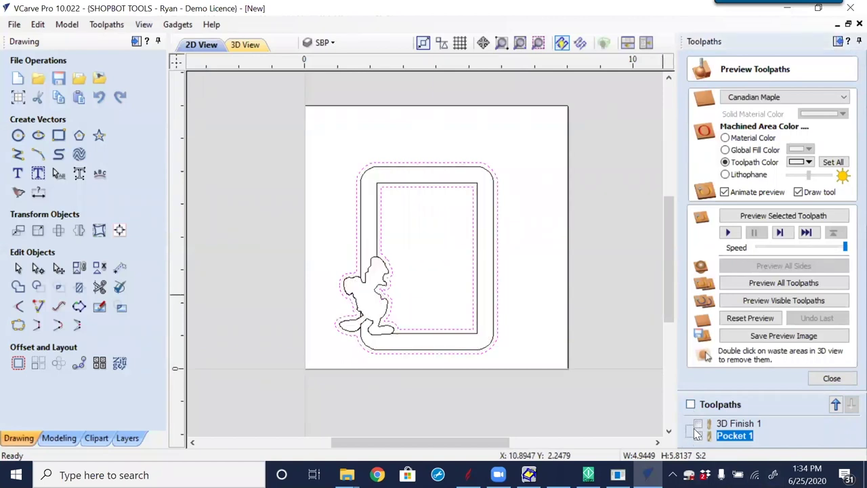
left_click(377, 197)
left_click(363, 211, "shift")
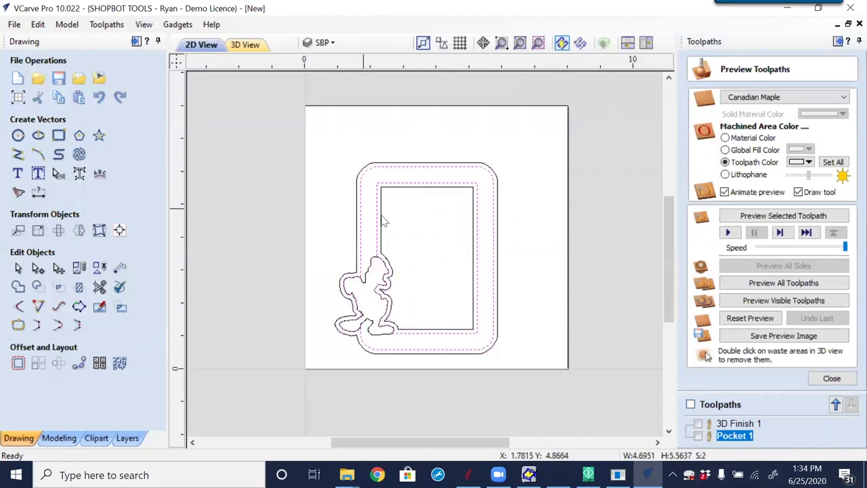
left_click(841, 379)
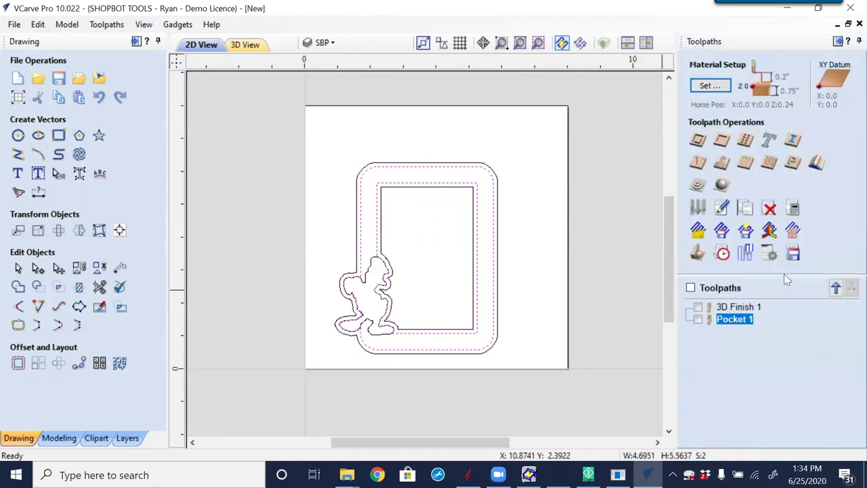
left_click(696, 144)
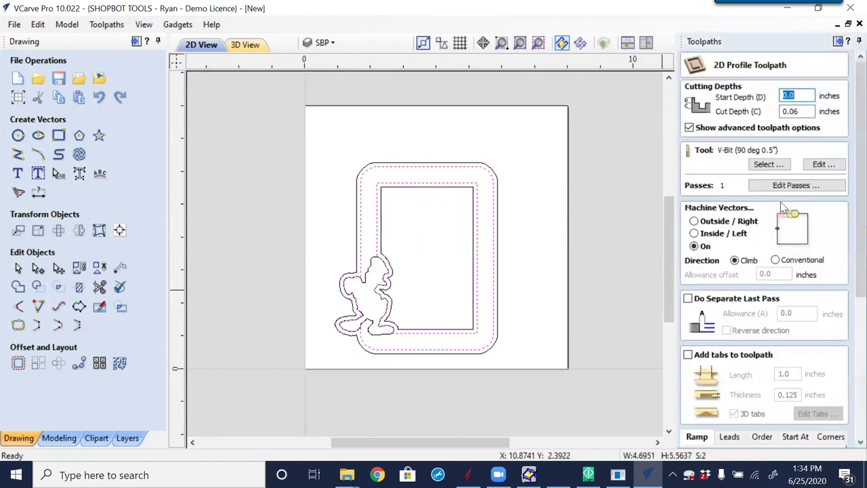
left_click(770, 165)
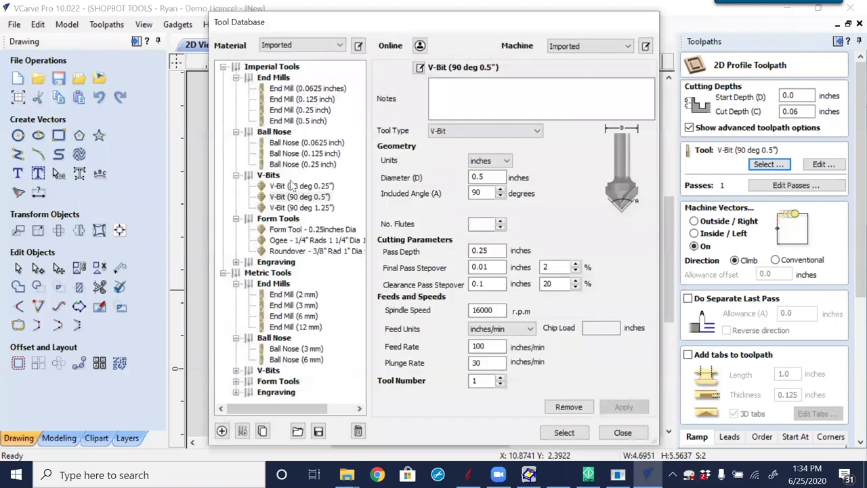
left_click(305, 102)
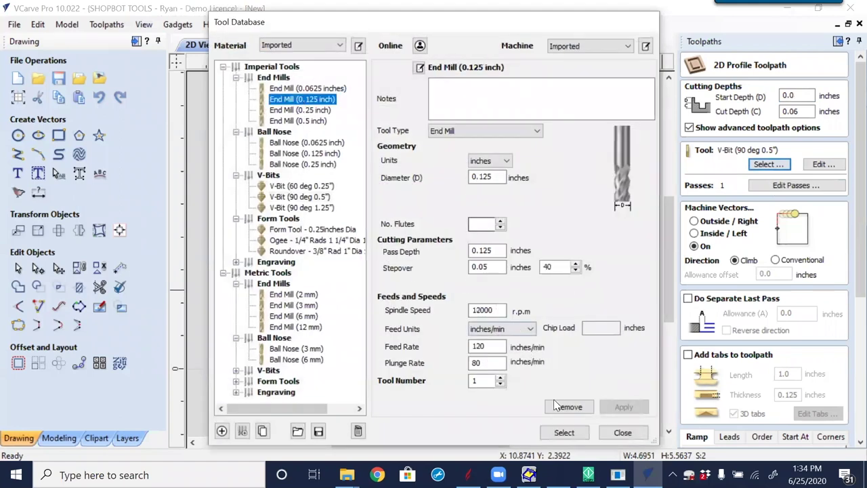
left_click(564, 433)
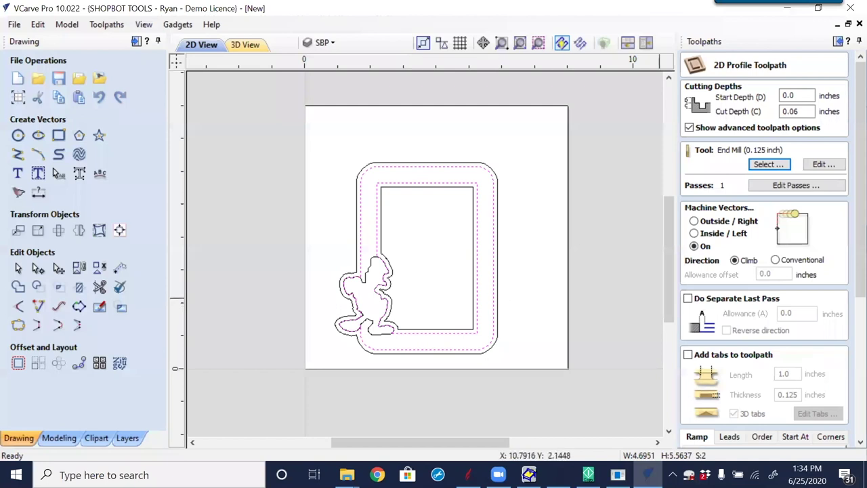
double_click(805, 113)
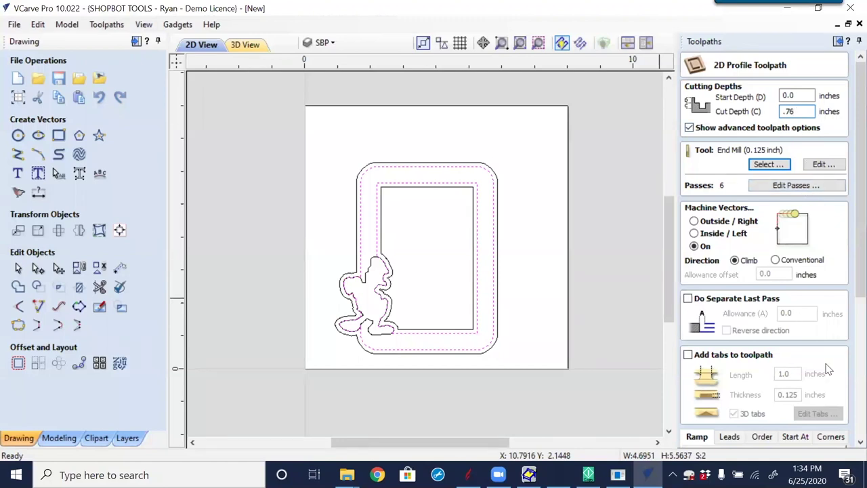
- Enable tabs on the profile toolpath and place four around the inner frame vector and four around the outer one
scroll(850, 254, "down", 2)
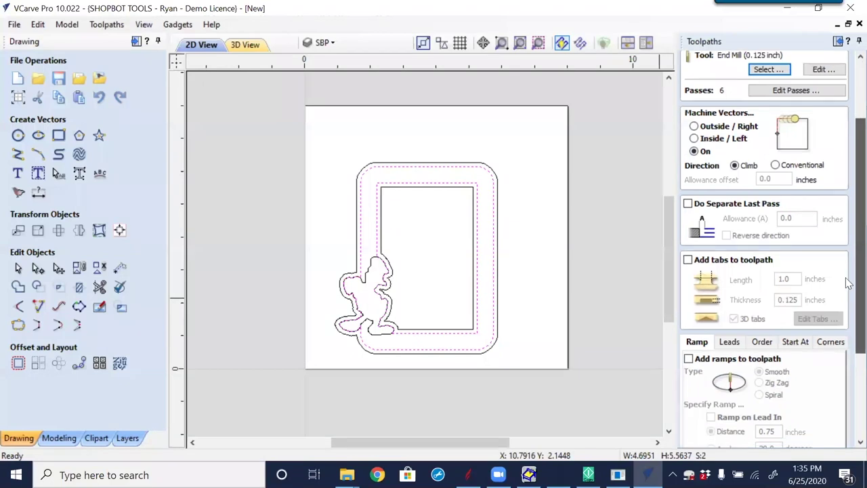
left_click(688, 261)
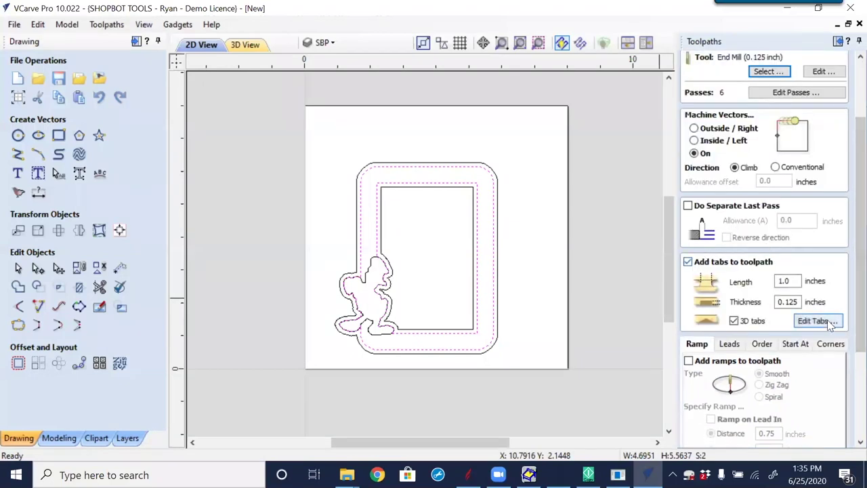
left_click(817, 321)
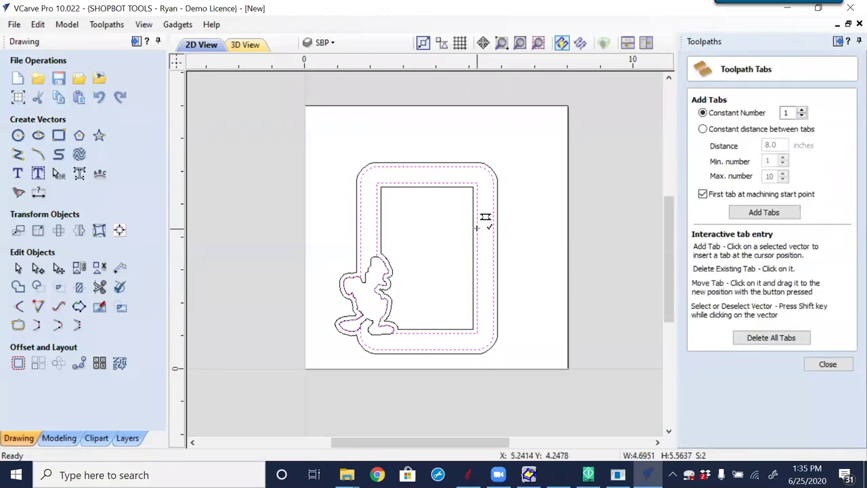
left_click(477, 228)
left_click(377, 227)
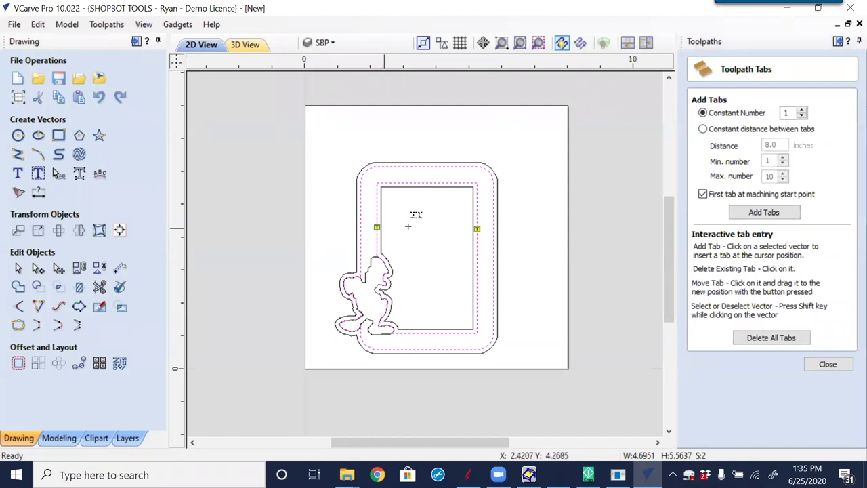
left_click(424, 183)
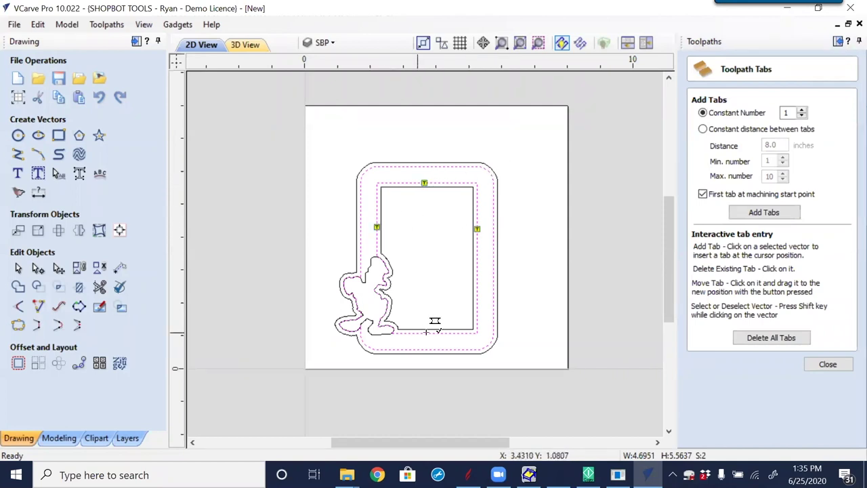
left_click(429, 166)
left_click(428, 333)
left_click(424, 350)
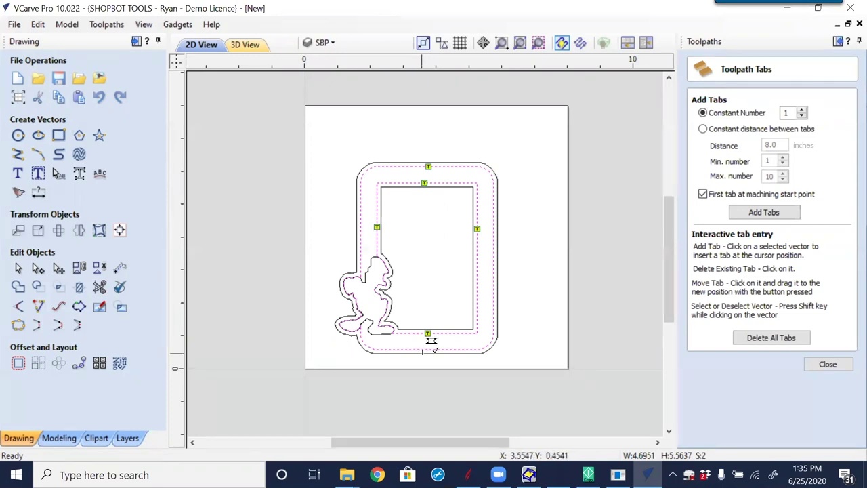
left_click(493, 259)
left_click(360, 220)
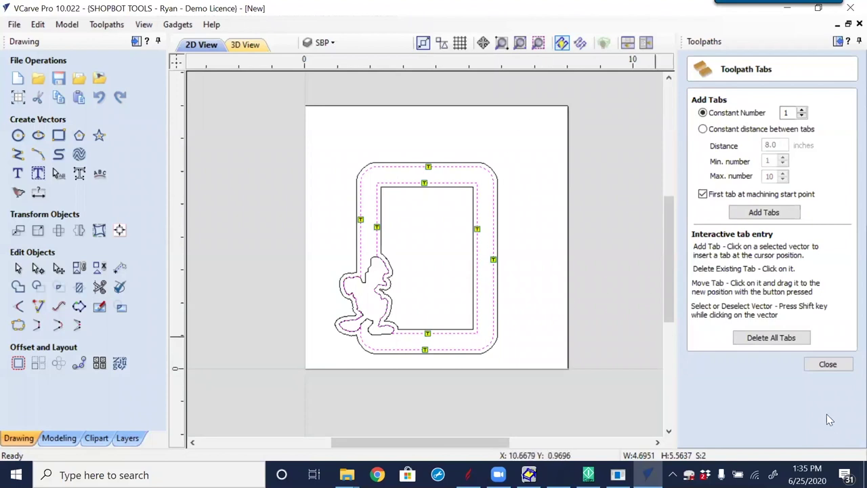
left_click(826, 365)
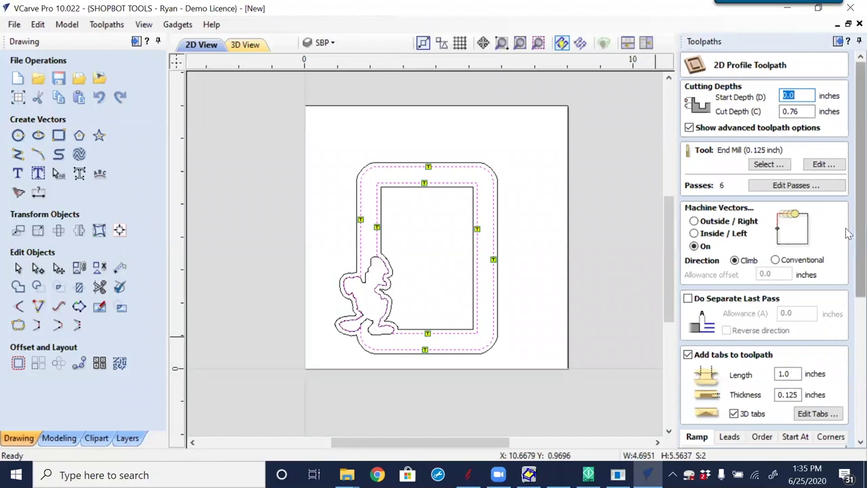
- Calculate the profile toolpath, accepting the cut through the material, and close the toolpath preview
scroll(765, 271, "down", 5)
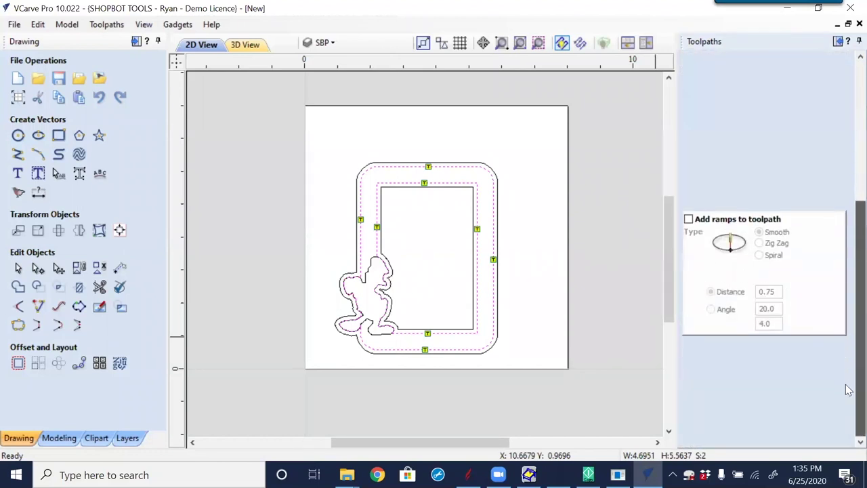
left_click(705, 439)
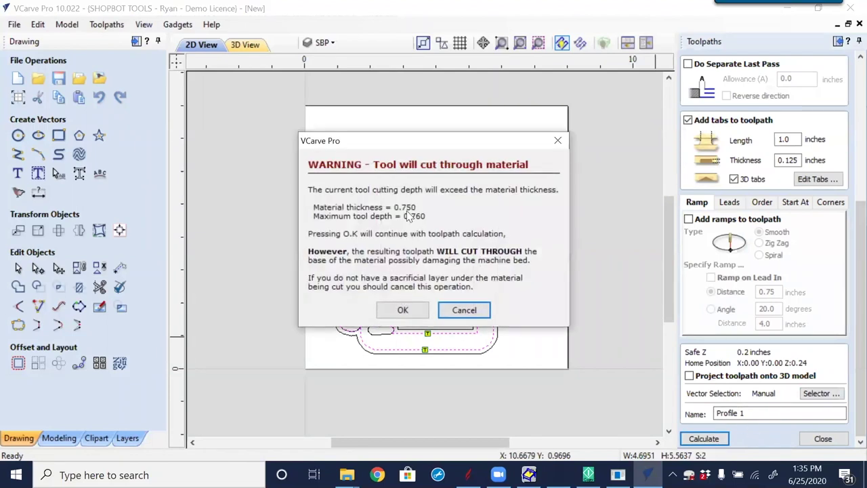
left_click(404, 310)
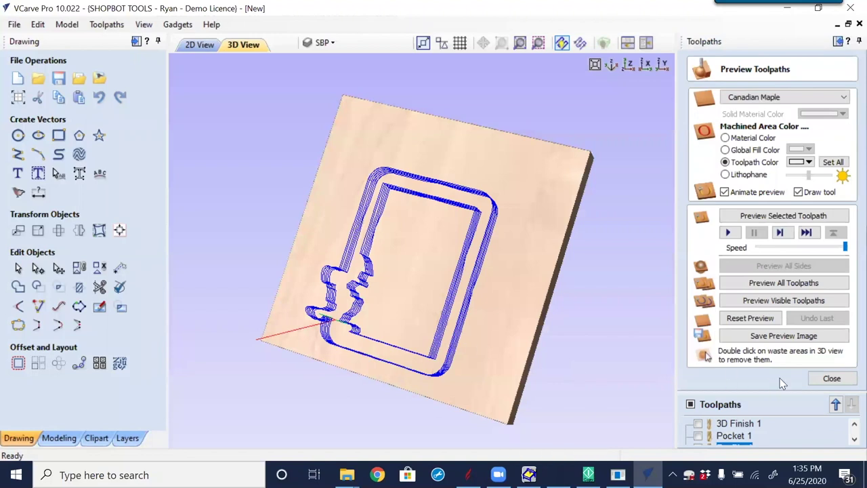
left_click(832, 379)
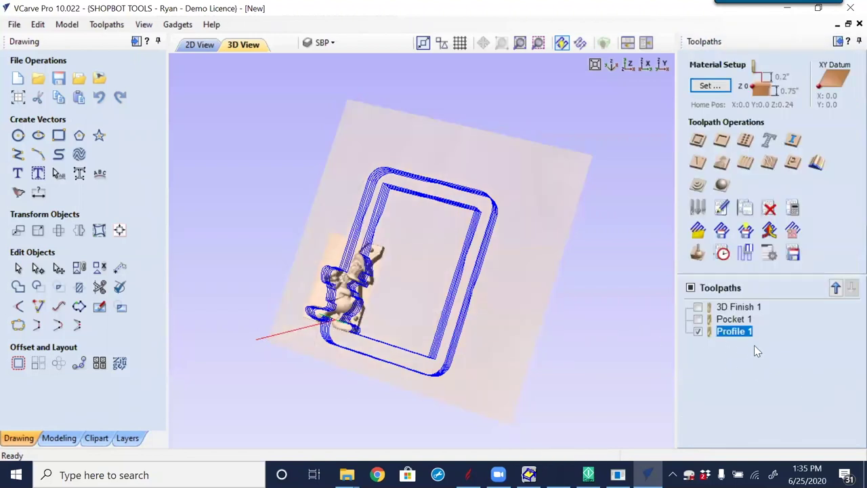
- Show the 3D Finish 1 and Pocket 1 toolpaths, simulate all toolpaths together and inspect the cut from above
left_click(699, 307)
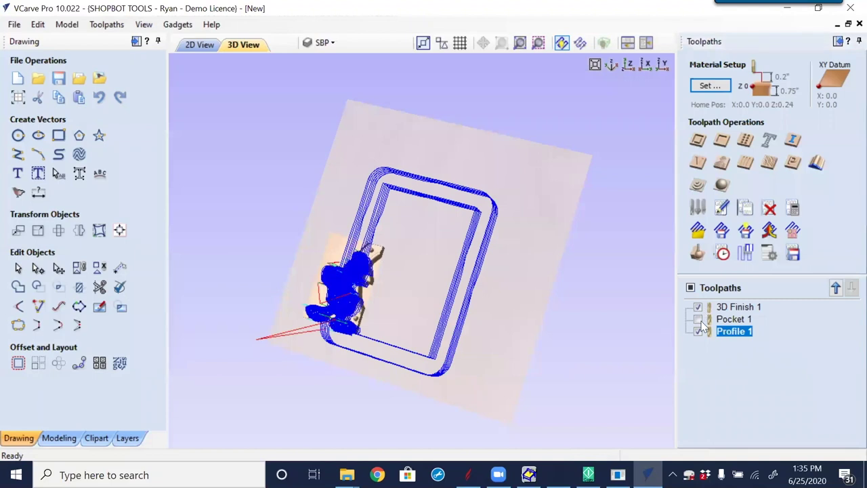
left_click(699, 320)
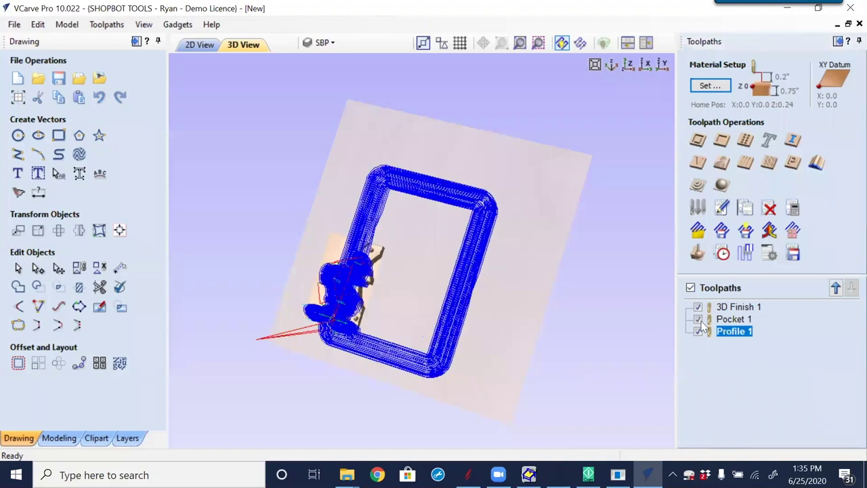
left_click(699, 255)
left_click_drag(465, 316, 610, 291)
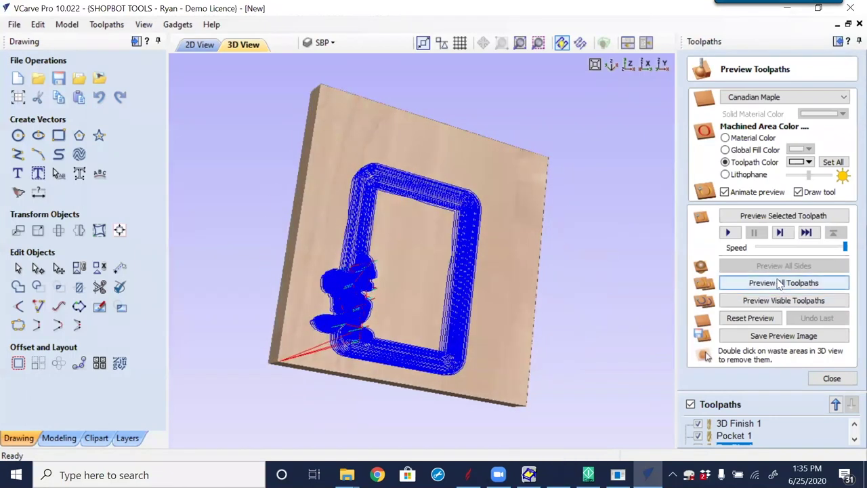
left_click(779, 283)
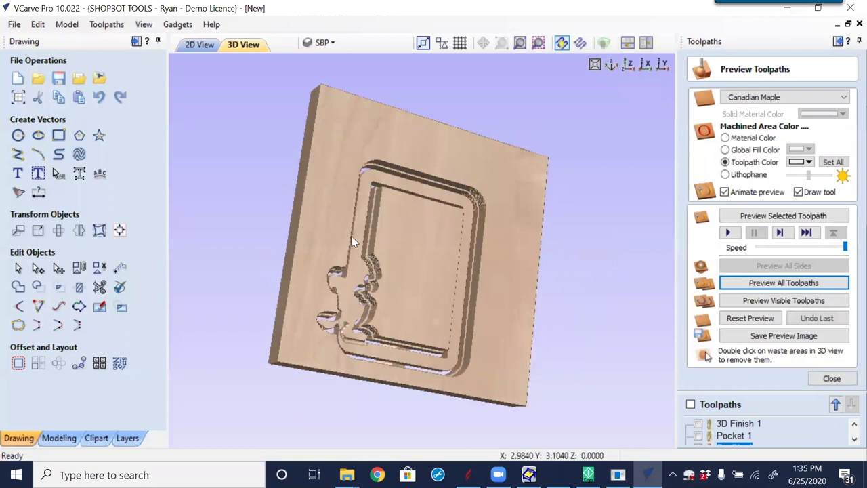
key("0")
scroll(350, 292, "up", 3)
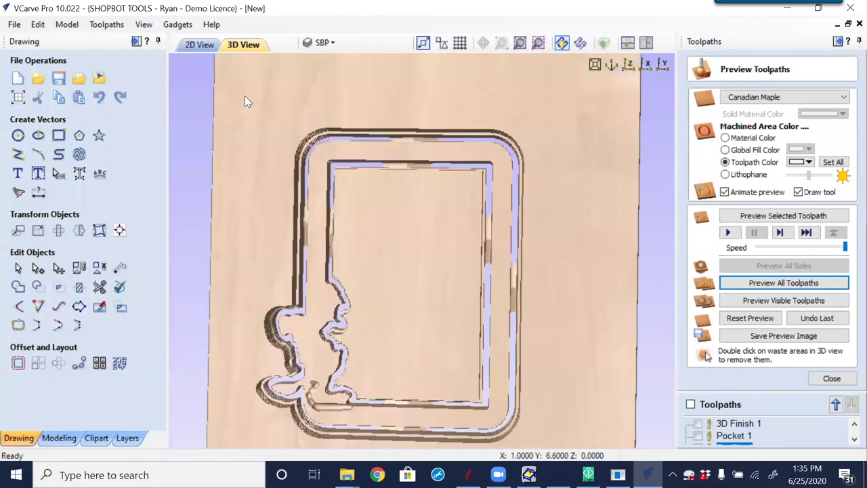
- Return to the 2D view, clear the frame vector selection and close the toolpath preview
left_click(201, 49)
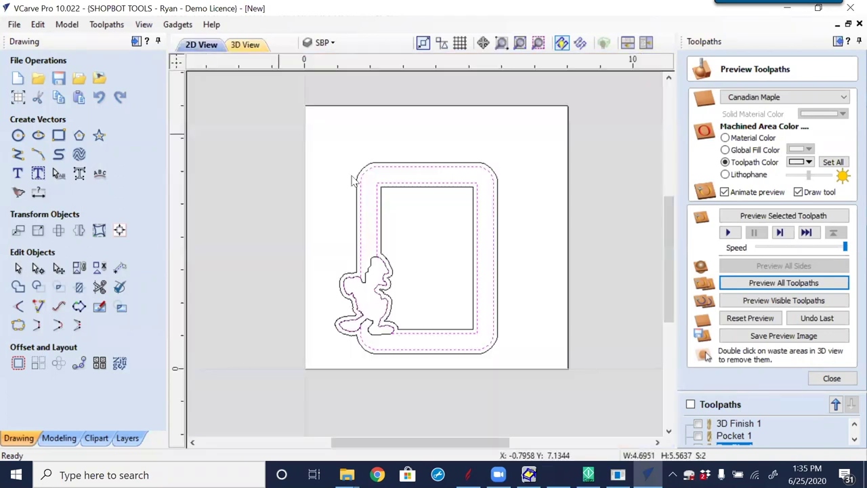
left_click(381, 232)
left_click(364, 234)
left_click(427, 254)
left_click(832, 378)
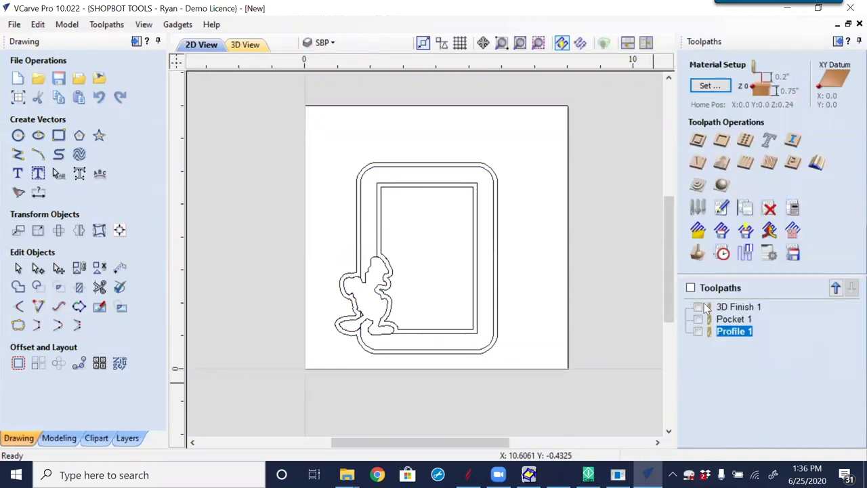
- Reset the simulated material and preview only the 3D Finish 1 toolpath to inspect the duck carving
left_click(698, 254)
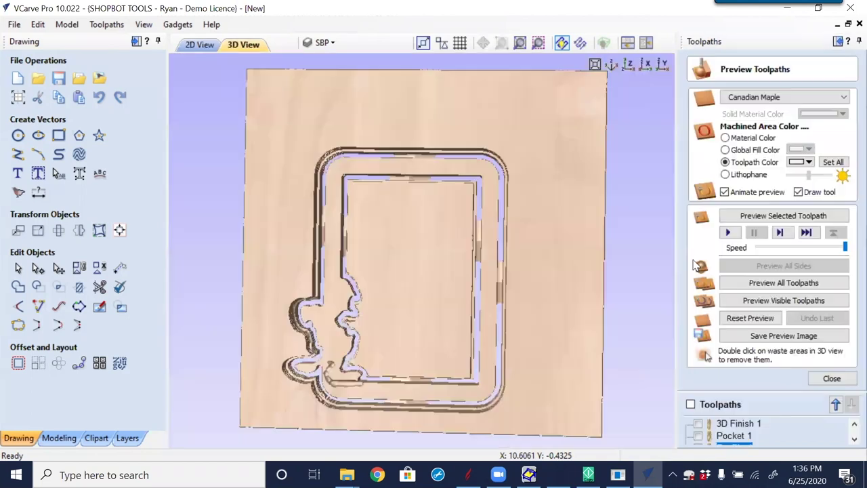
left_click(770, 326)
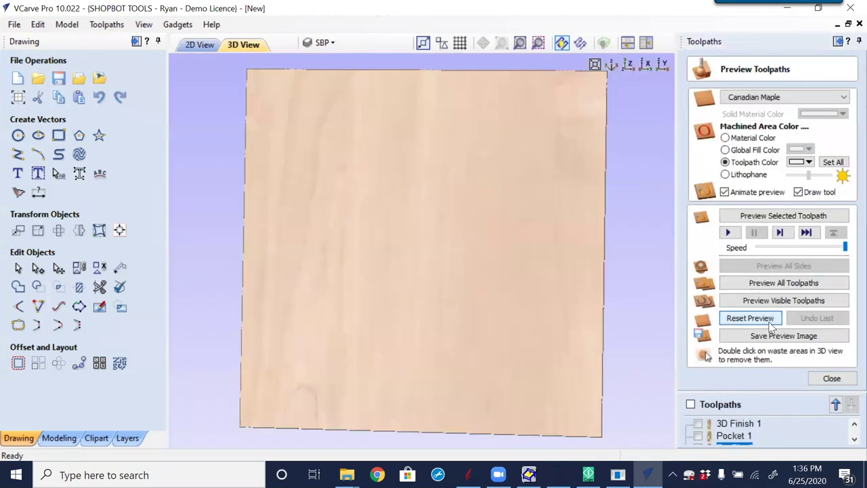
left_click(699, 425)
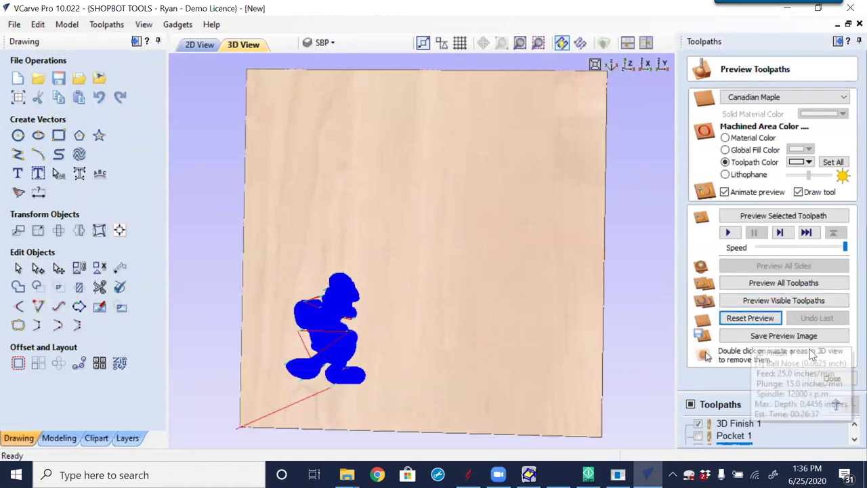
left_click(768, 307)
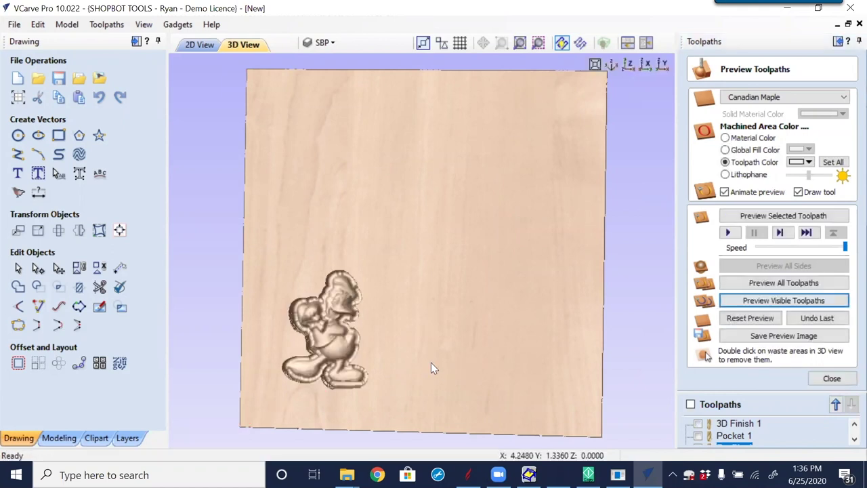
left_click_drag(431, 363, 441, 331)
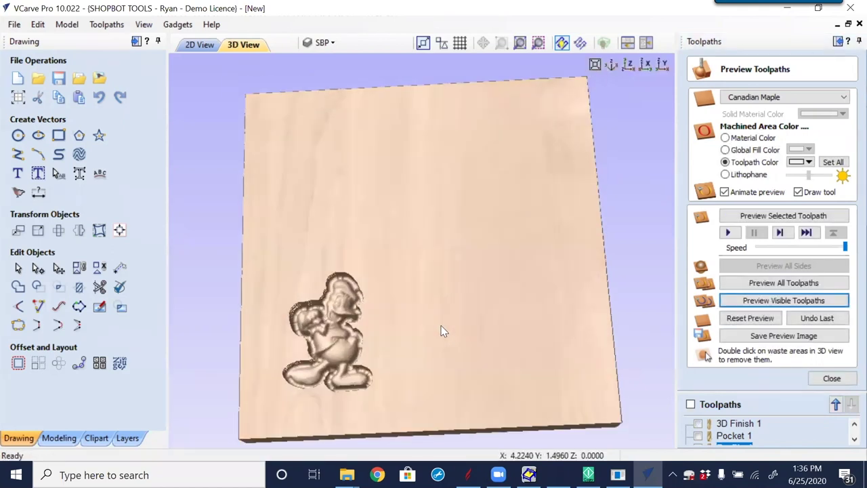
- Simulate the Profile 1 toolpath and the Pocket 1 toolpath separately to see which one cuts away the duck
left_click(851, 441)
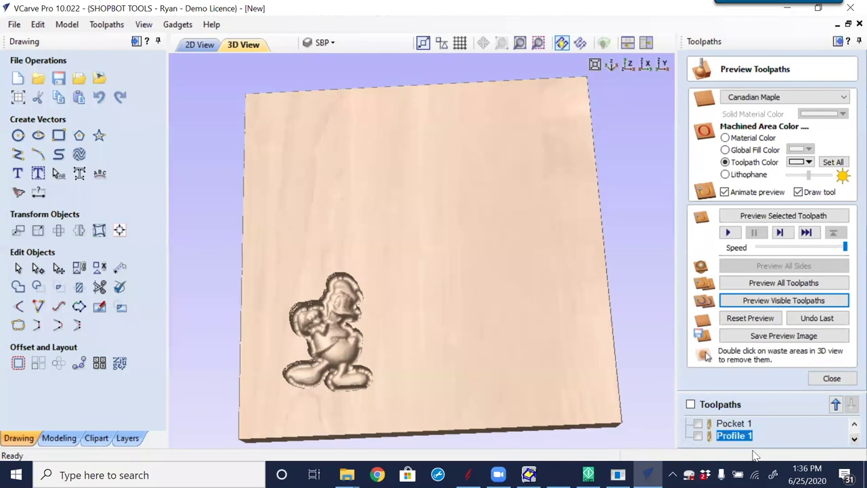
left_click(699, 436)
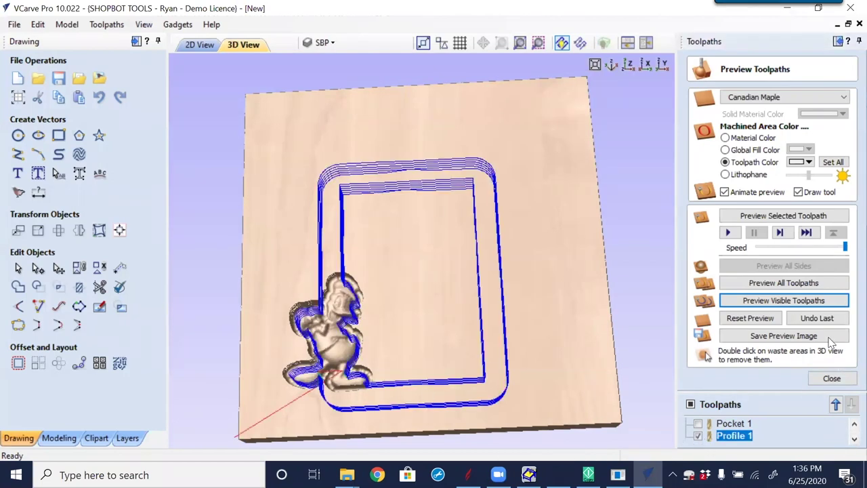
left_click(783, 301)
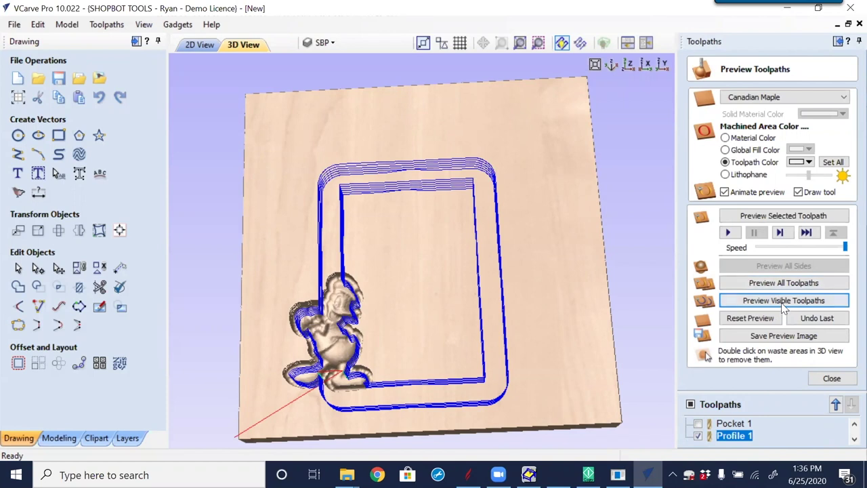
left_click_drag(391, 290, 556, 396)
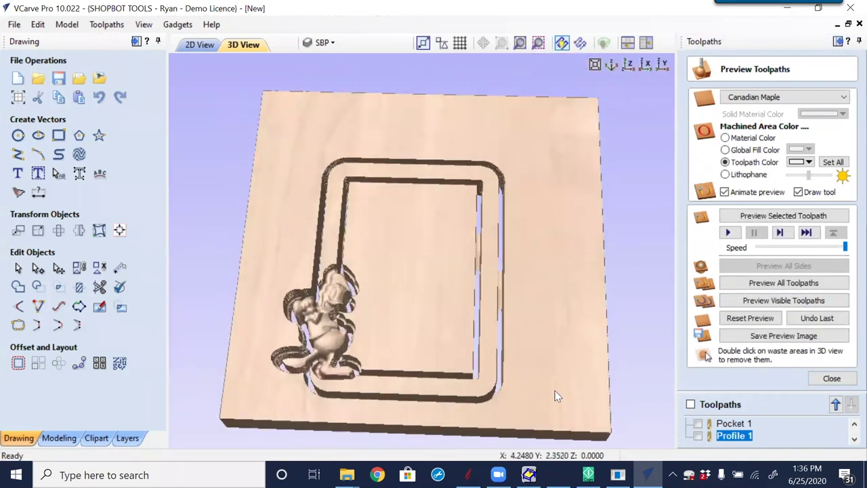
left_click(698, 424)
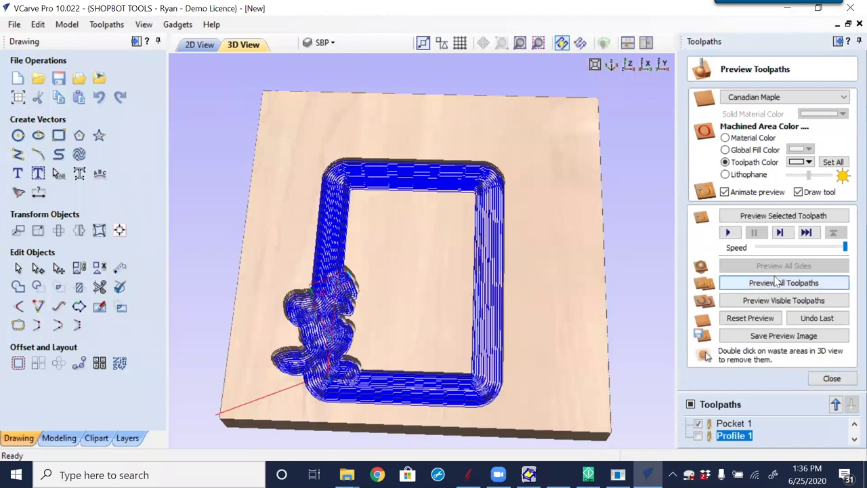
left_click(790, 298)
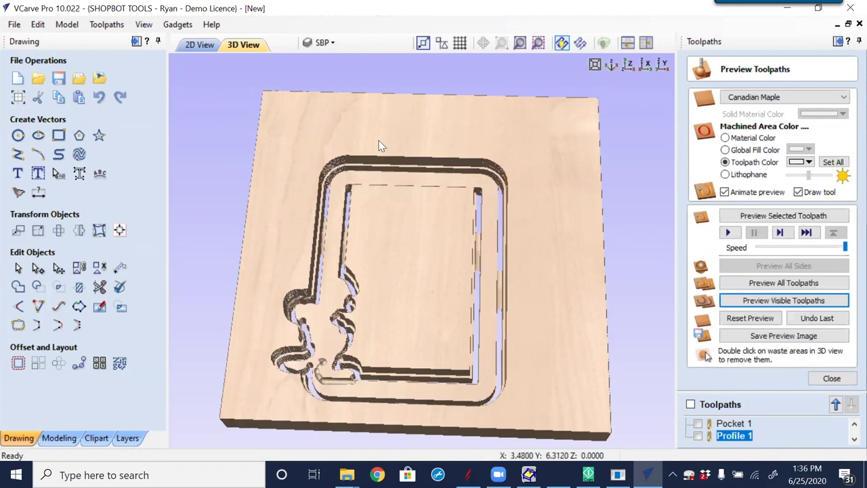
- Reopen the Pocket 1 toolpath from the 2D view, add the duck outline to its vector selection and recalculate it
left_click(209, 49)
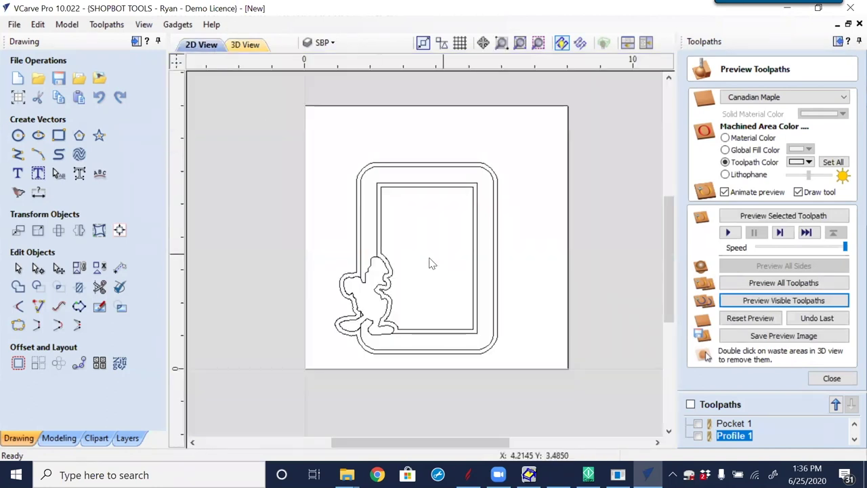
left_click(372, 273)
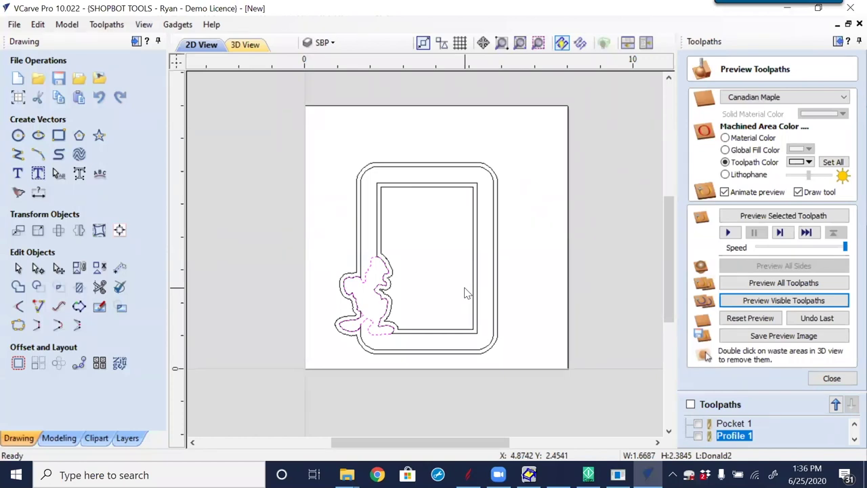
left_click(422, 266)
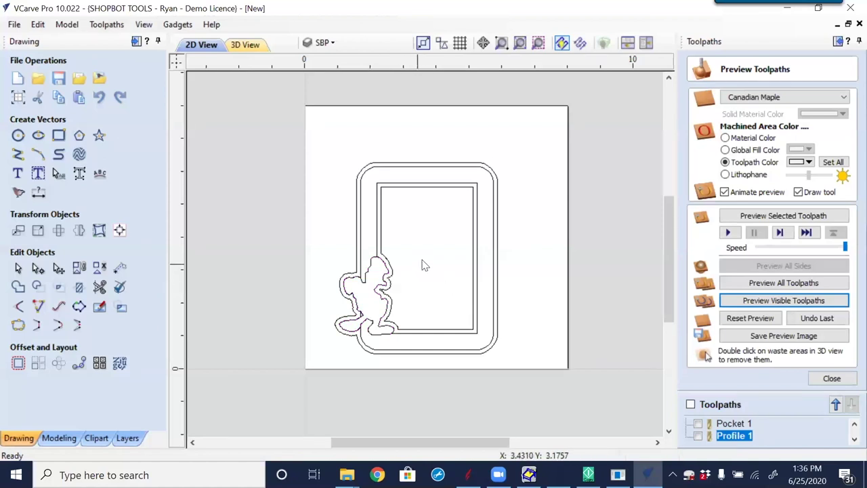
double_click(732, 423)
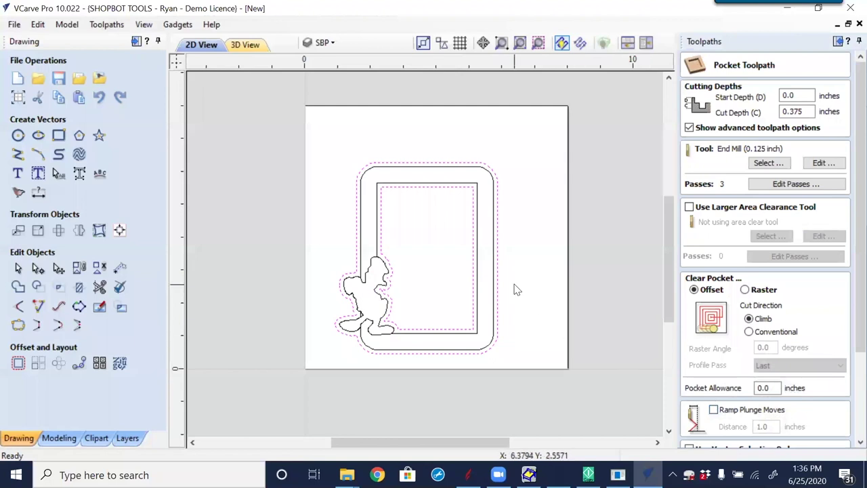
left_click(372, 275)
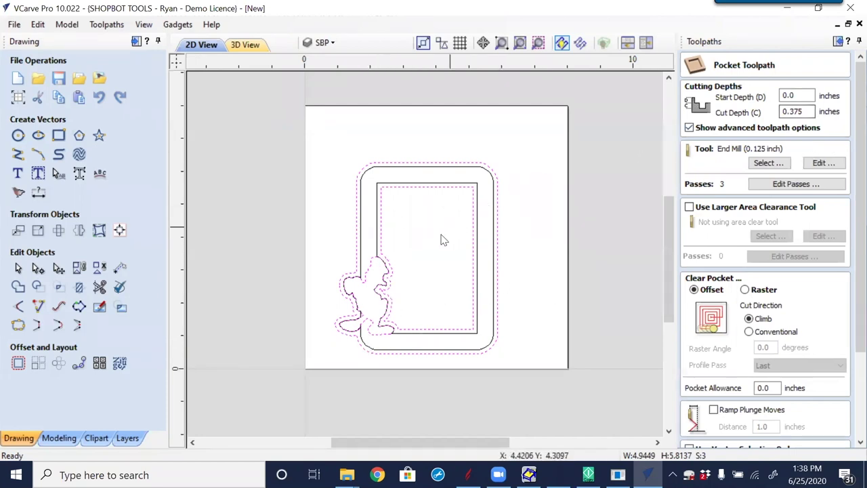
scroll(848, 156, "down", 10)
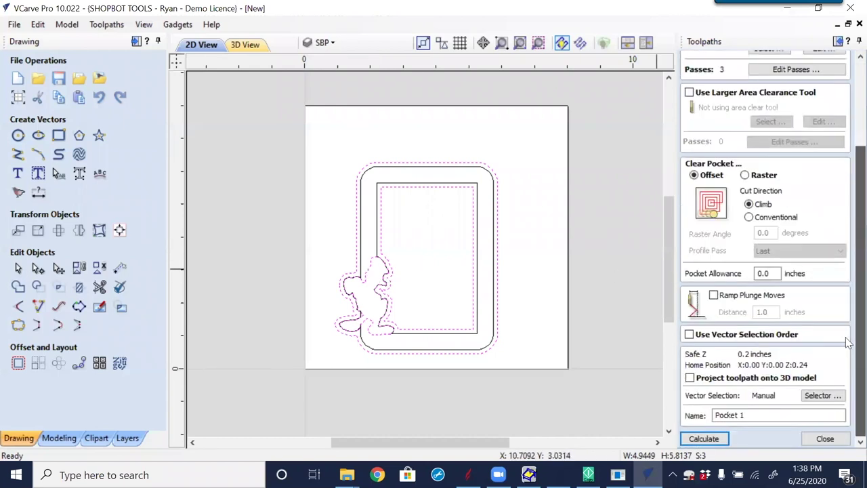
left_click(724, 438)
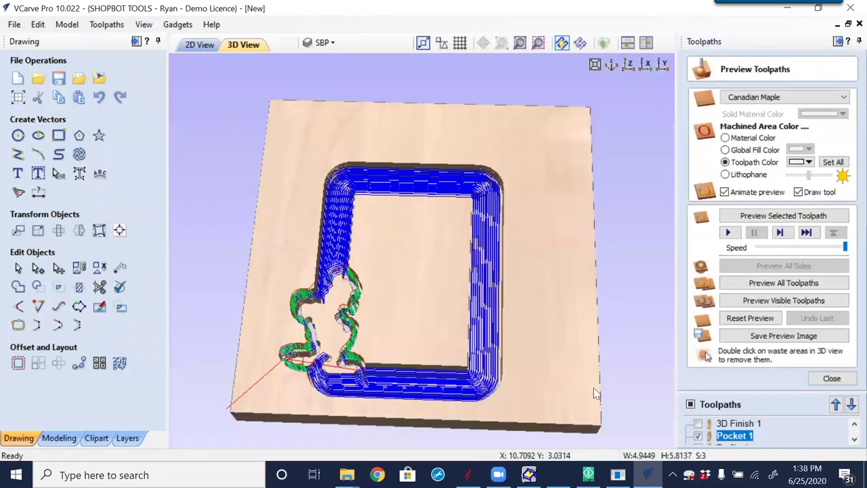
- Reset the simulated material, show the 3D Finish 1 toolpath and simulate all toolpaths together
left_click(750, 319)
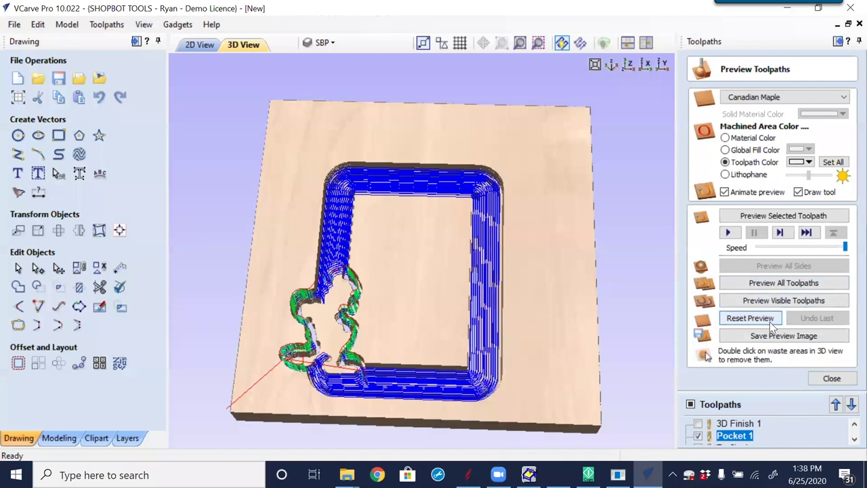
left_click(770, 323)
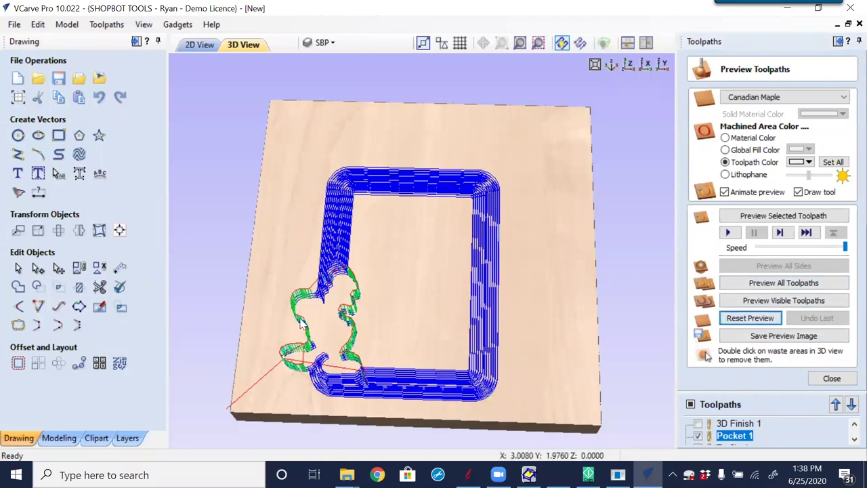
left_click_drag(353, 359, 371, 327)
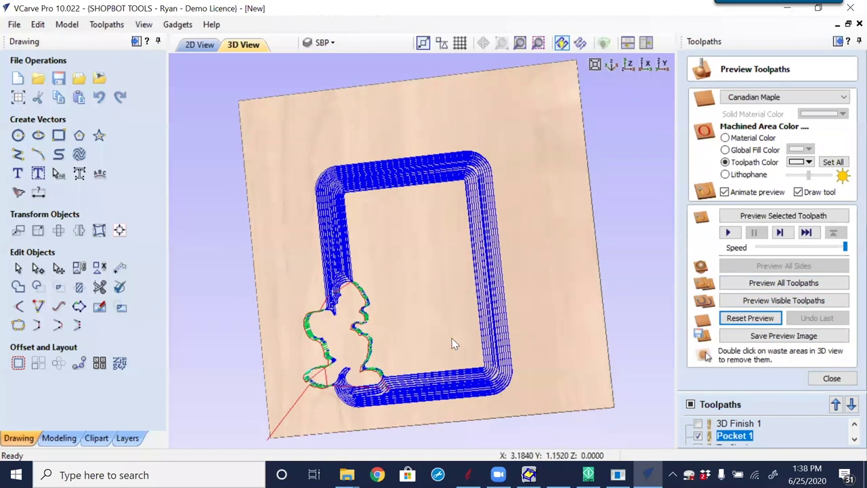
left_click(698, 424)
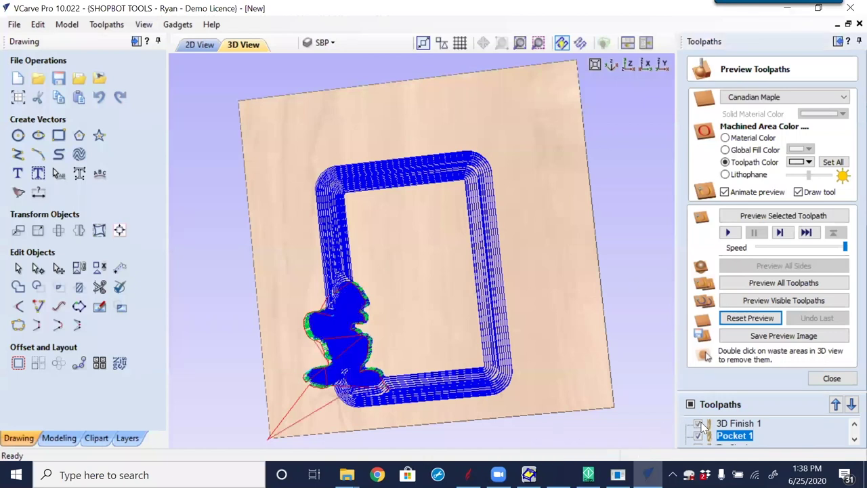
left_click(792, 285)
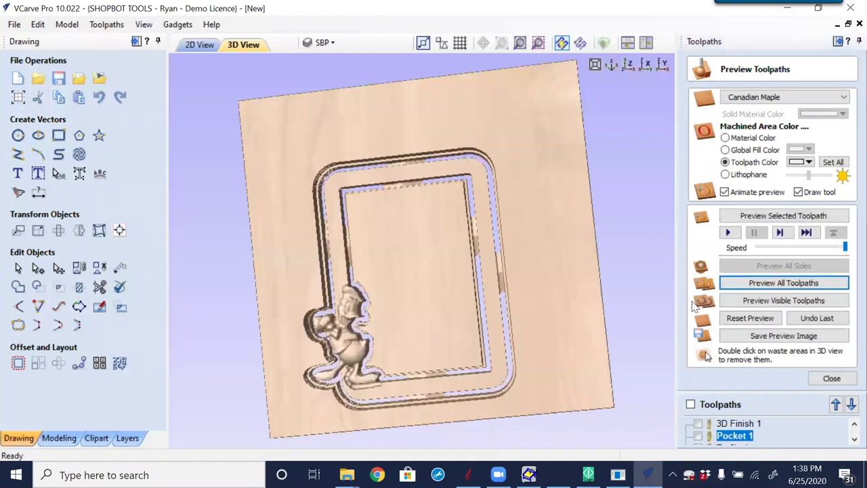
- Examine the simulated duck and the surrounding pocket walls up close from several angles
left_click_drag(418, 227, 341, 252)
scroll(349, 347, "up", 2)
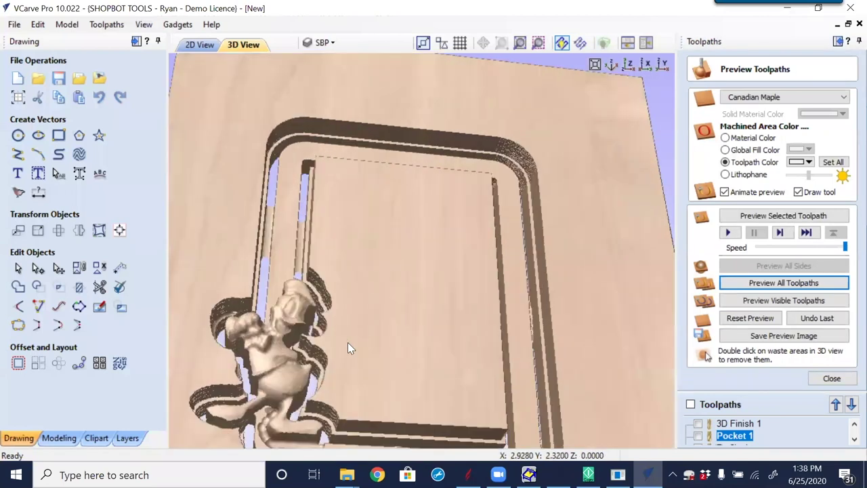
left_click_drag(364, 358, 434, 171)
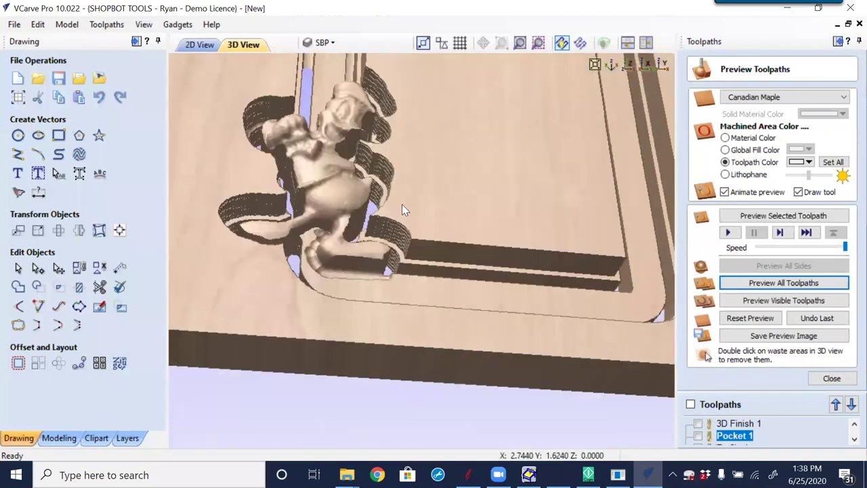
left_click_drag(402, 207, 398, 305)
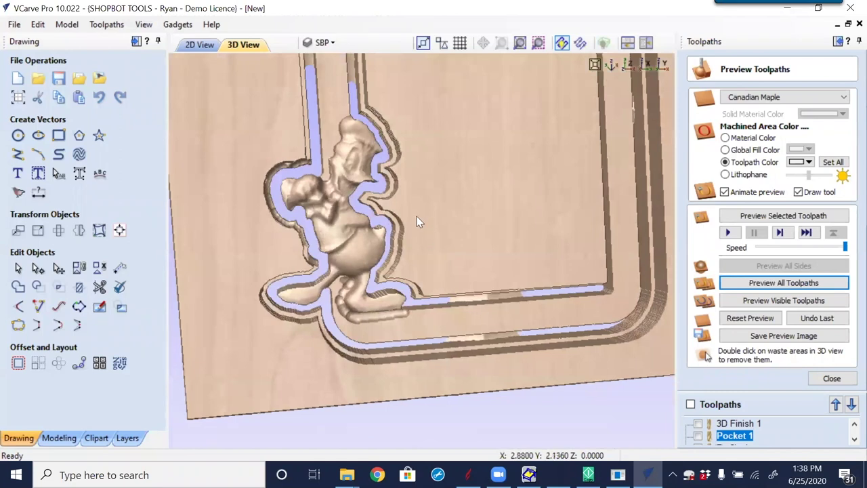
scroll(418, 223, "up", 2)
scroll(372, 191, "up", 3)
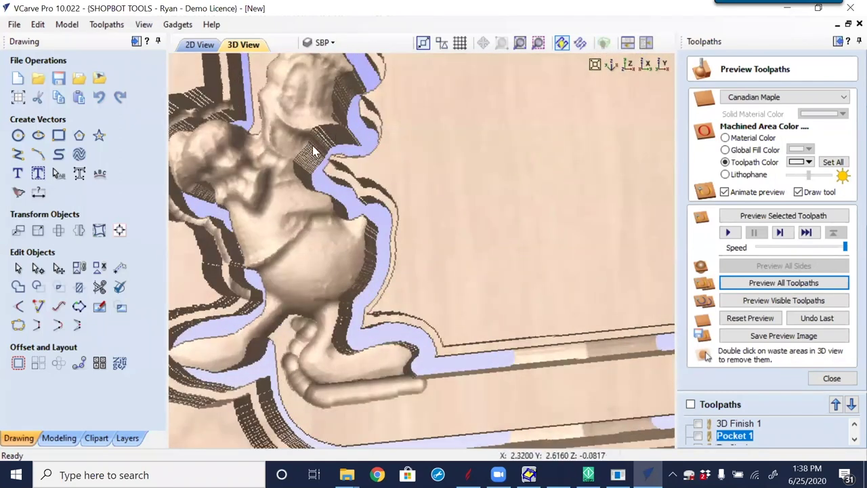
left_click_drag(393, 176, 315, 153)
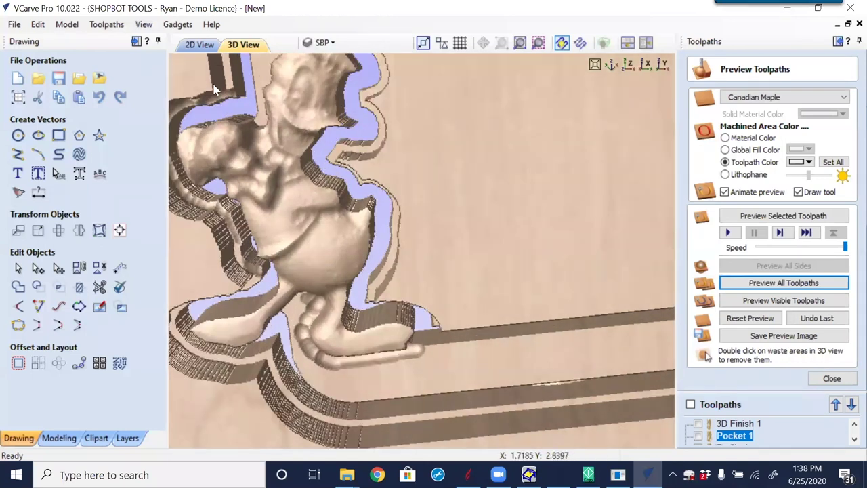
- Compare the simulated cut with the 2D vectors and examine the Pocket 1 tool path in the narrow area beside the duck's beak
left_click(200, 44)
scroll(383, 291, "up", 3)
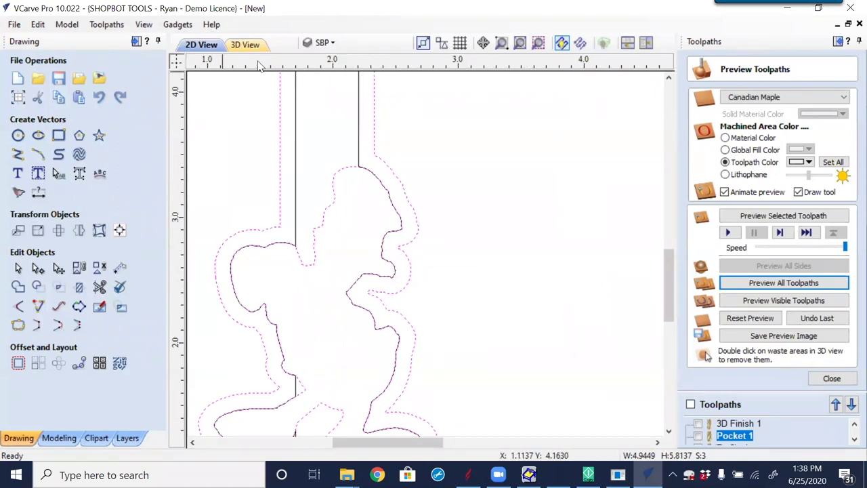
left_click(245, 45)
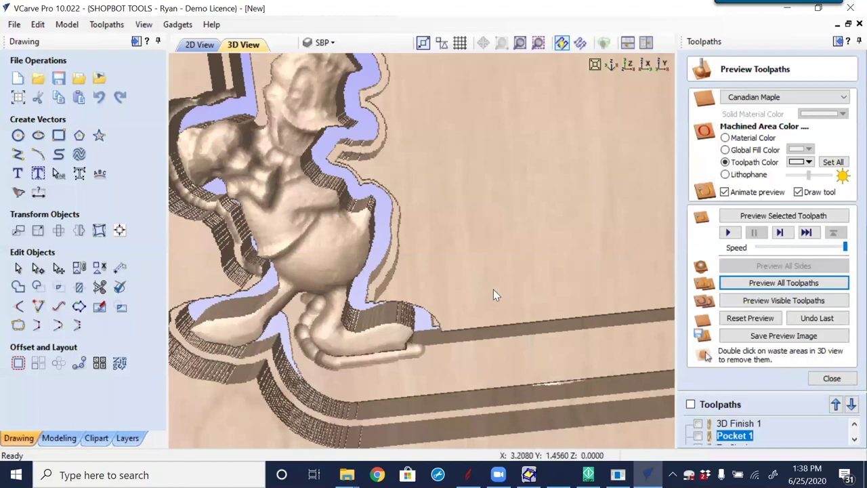
left_click(201, 45)
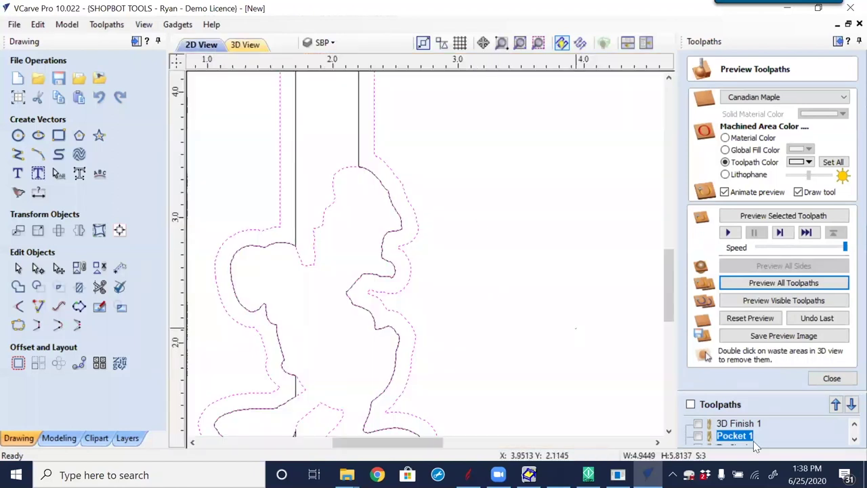
left_click(699, 437)
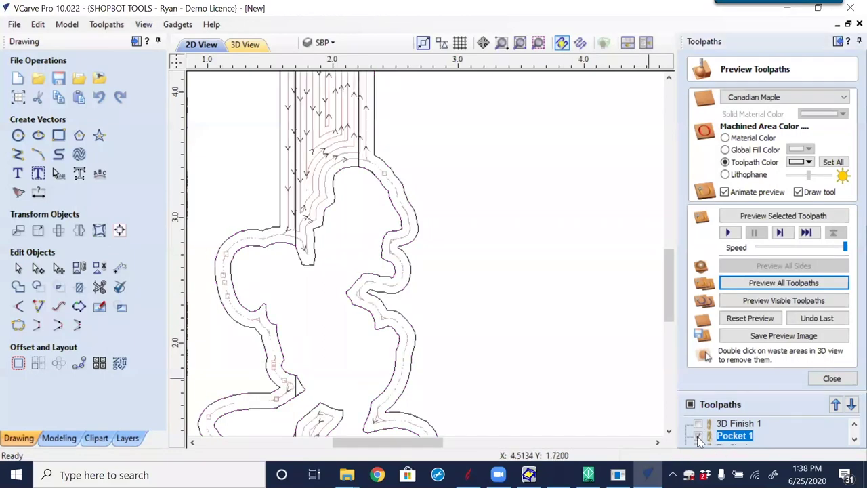
scroll(369, 292, "up", 5)
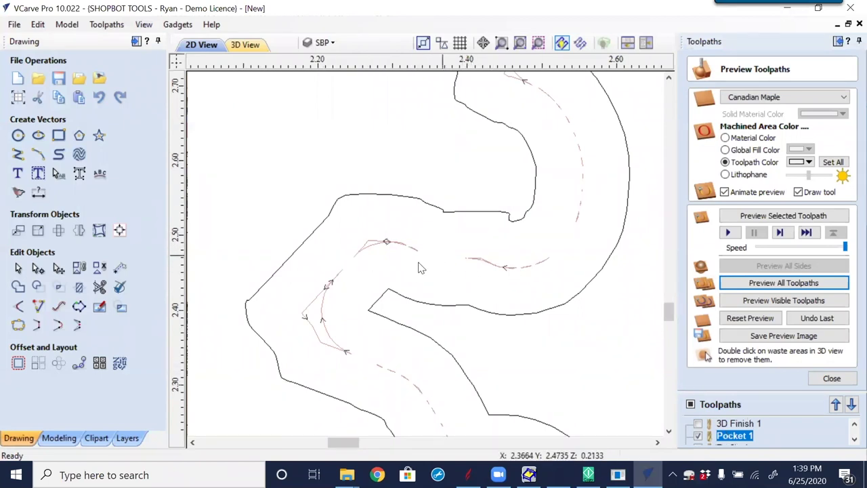
scroll(558, 296, "down", 3)
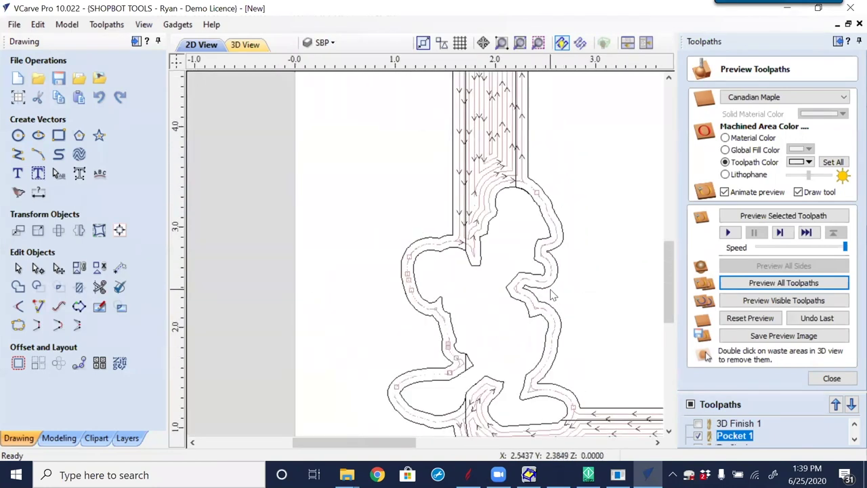
- Node-edit the inner offset vector and cut it where the duck contour meets the straight frame edges
left_click(549, 293)
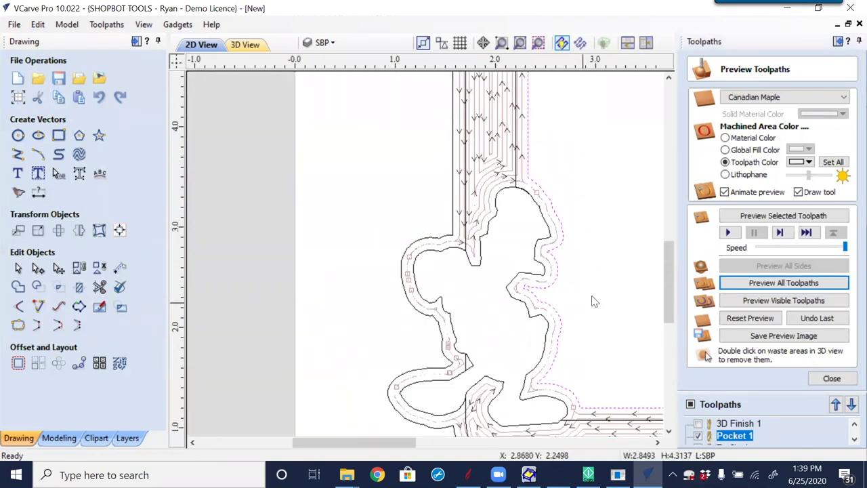
middle_click_drag(586, 328, 457, 321)
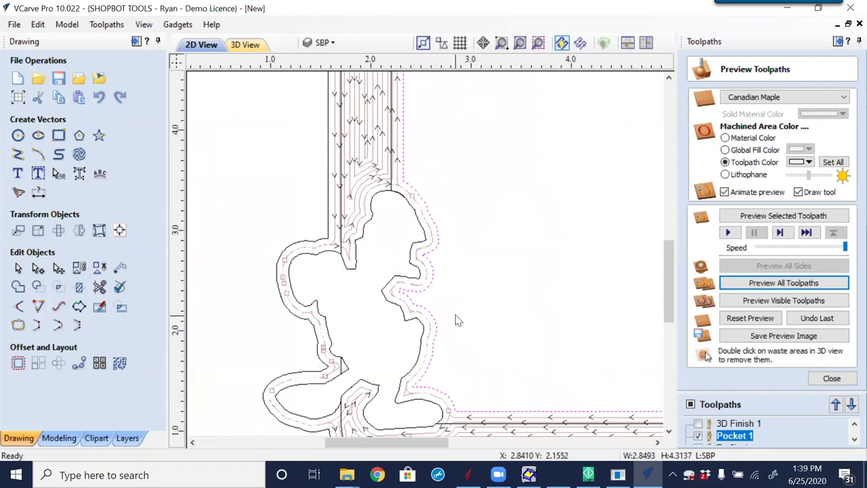
left_click(458, 321)
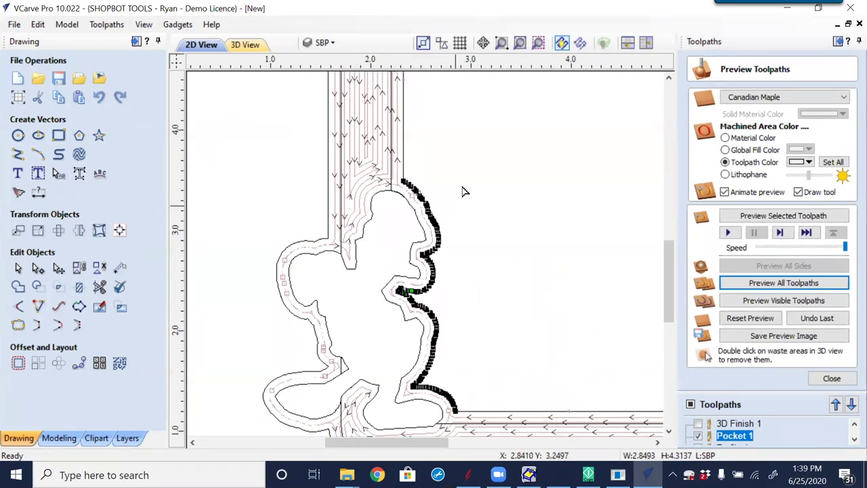
scroll(410, 203, "up", 5)
scroll(421, 362, "up", 2)
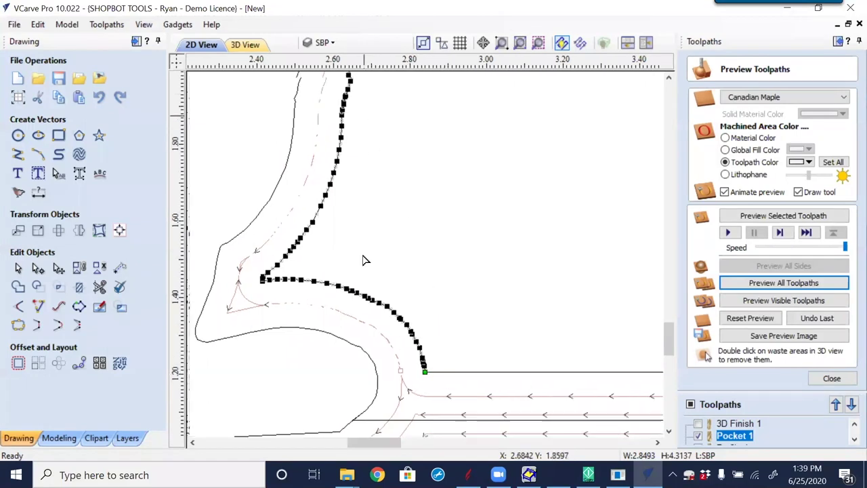
middle_click_drag(362, 258, 334, 384)
middle_click_drag(346, 141, 363, 474)
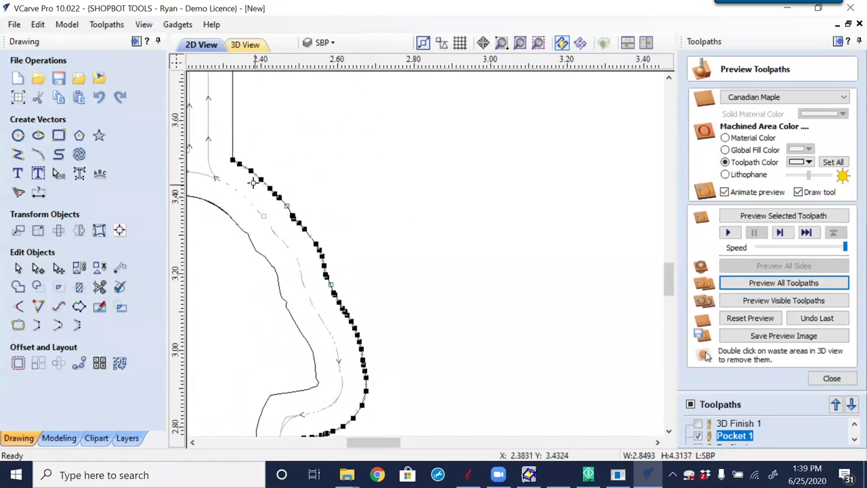
left_click(253, 161)
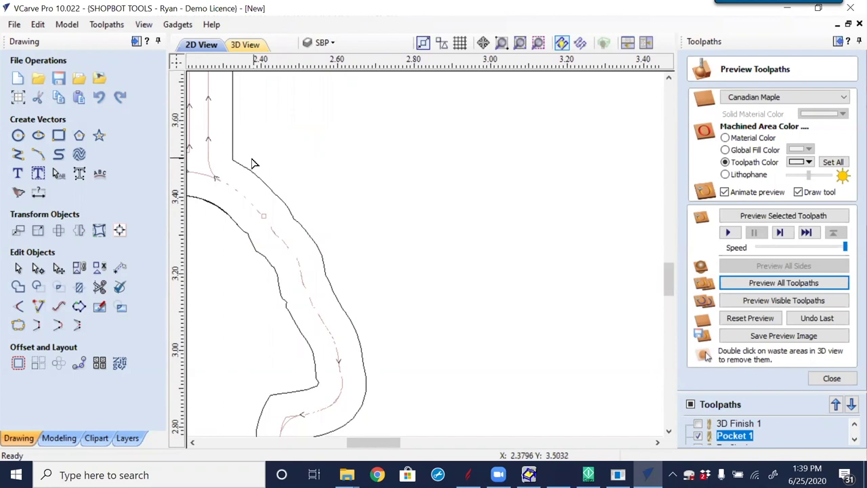
- Delete the separated duck-shaped section of the inner offset vector
left_click(239, 157)
scroll(247, 153, "down", 5)
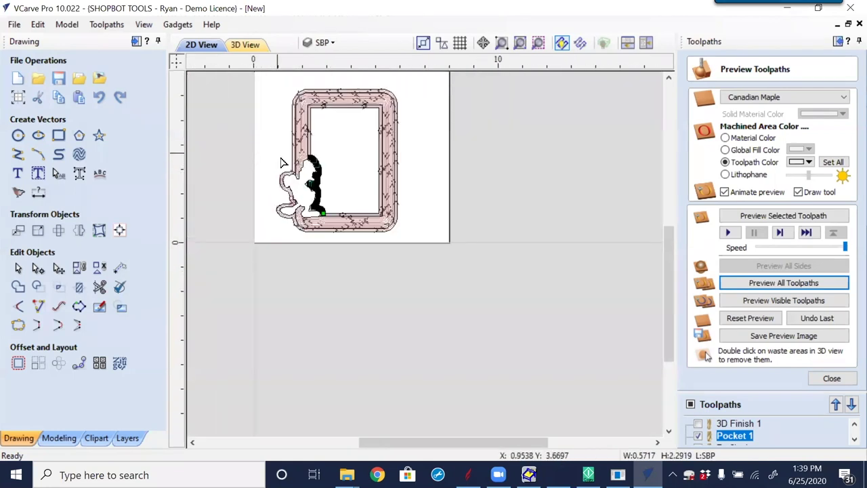
scroll(522, 257, "up", 4)
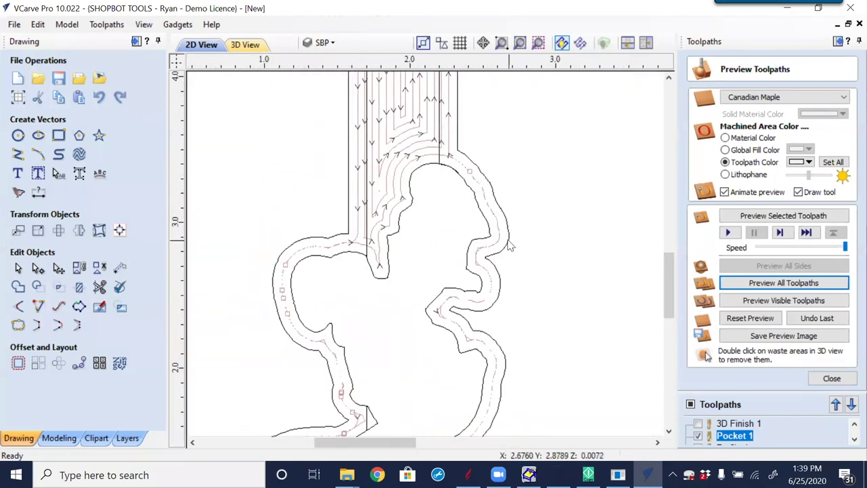
left_click(509, 244)
left_click(505, 269)
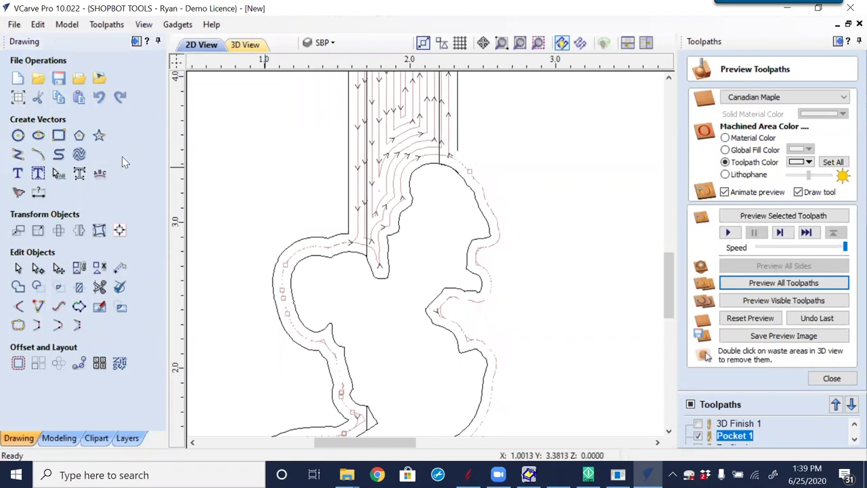
- Draw an open polyline about 0.67 in wide and 2.29 in high around the duck's beak side, bridging the inner offset vector's two open ends
left_click(18, 155)
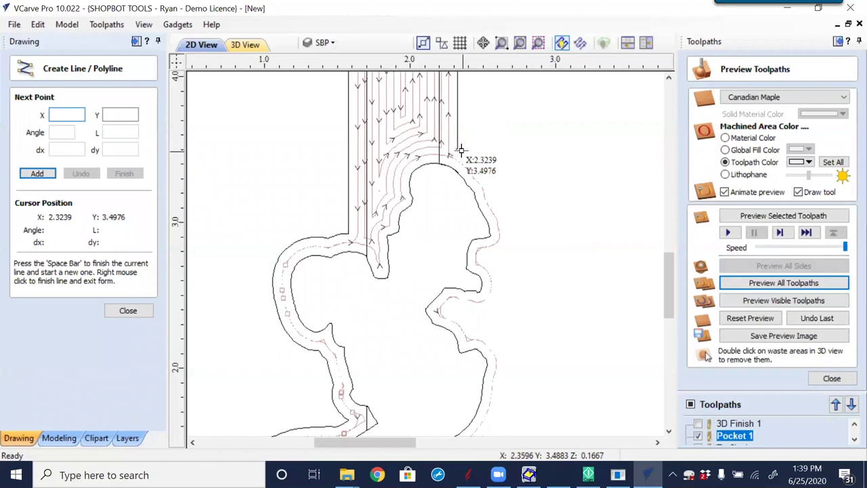
left_click(460, 150)
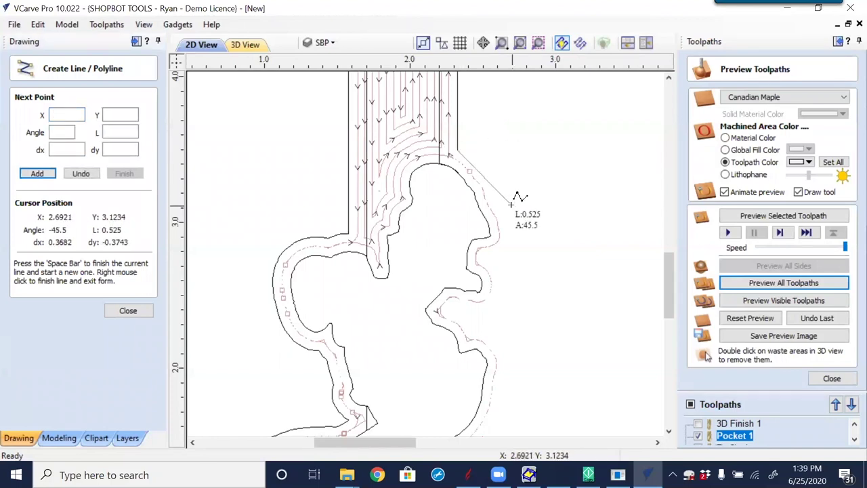
left_click(549, 180)
scroll(546, 194, "down", 3)
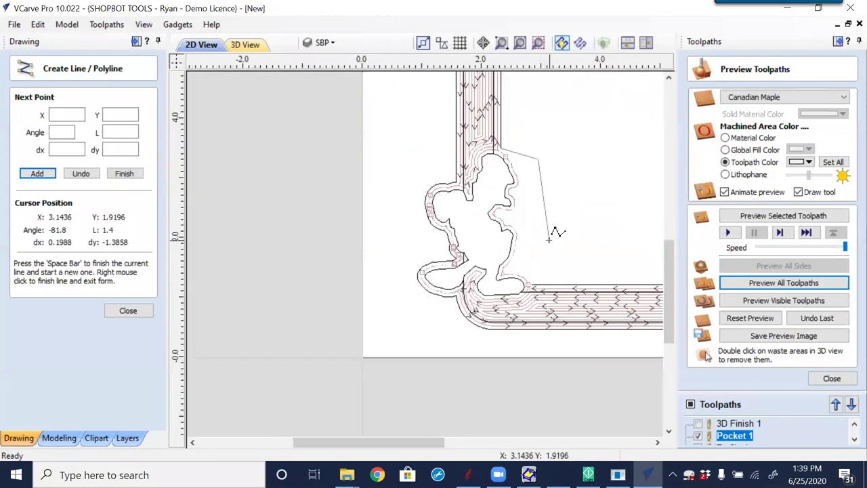
scroll(551, 228, "up", 4)
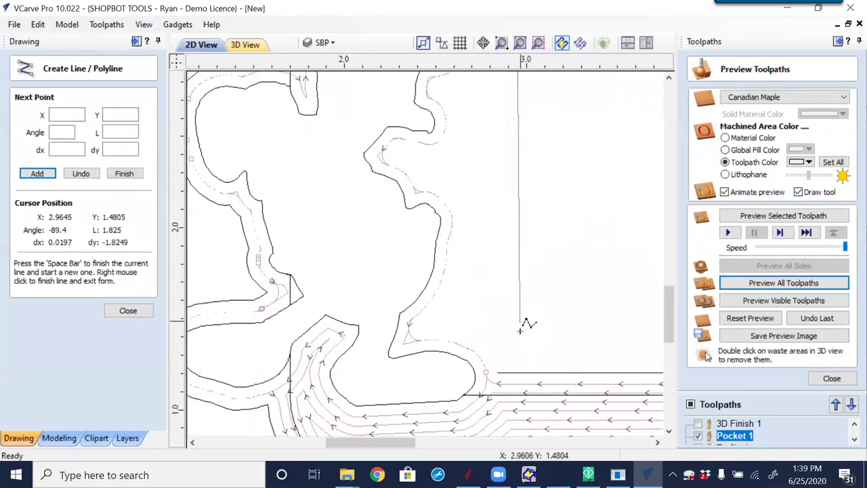
left_click(497, 373)
right_click(519, 304)
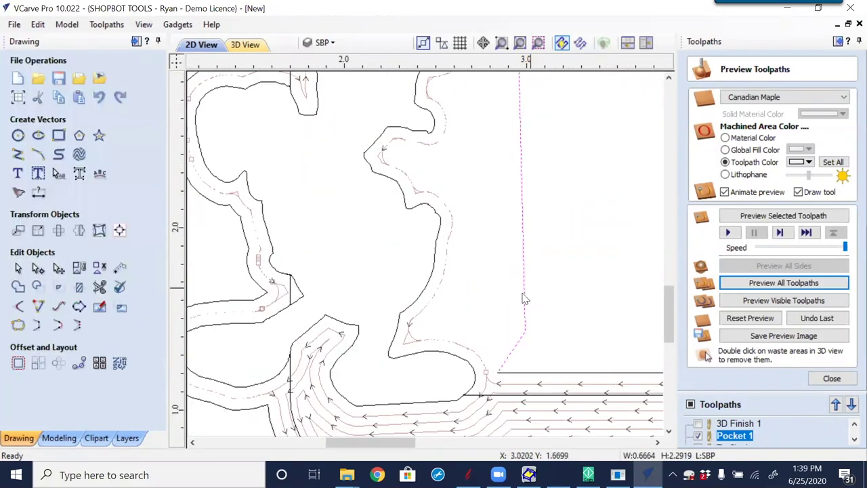
- Join the new polyline with the open inner offset vector into one closed pocket boundary
scroll(535, 319, "down", 3)
left_click(543, 335, "shift")
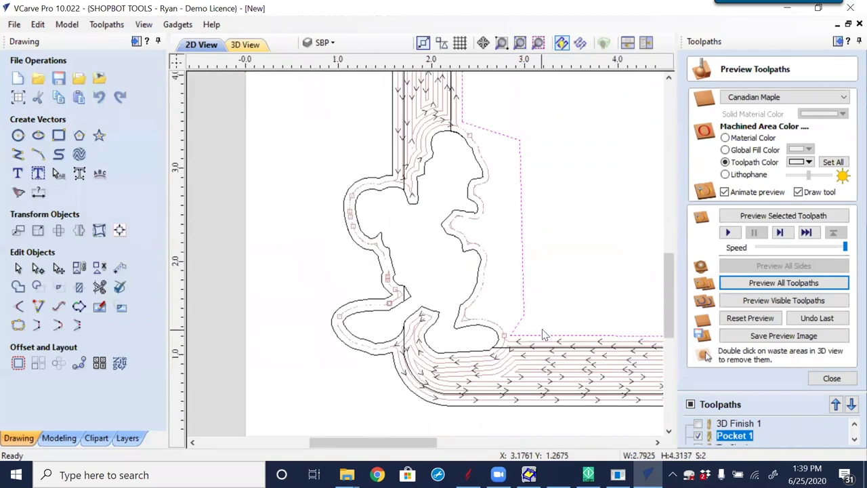
key("j")
left_click(38, 242)
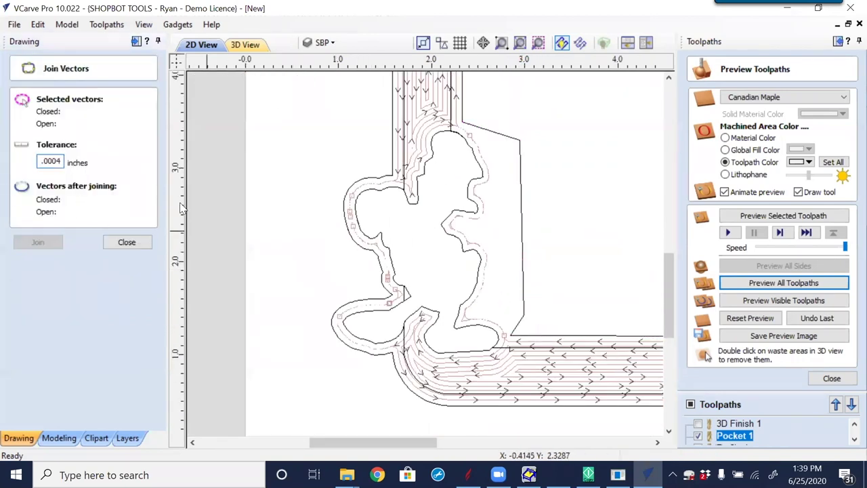
scroll(496, 219, "up", 1)
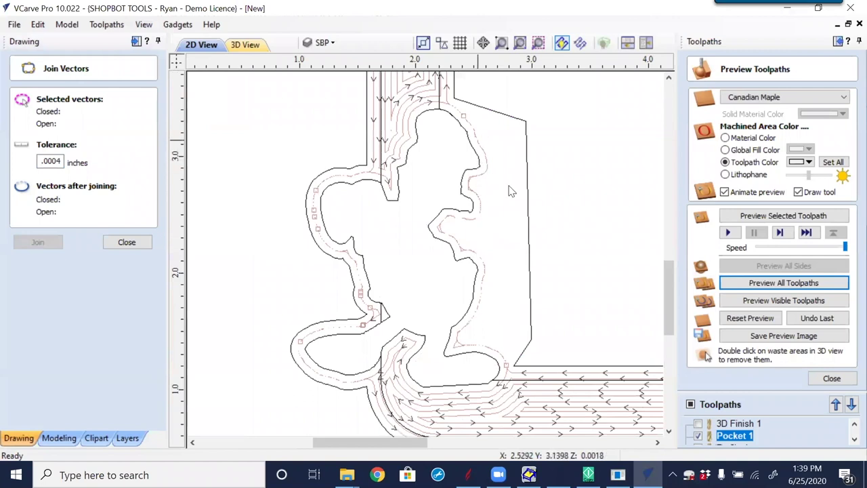
- Recalculate the Pocket 1 toolpath using the widened boundary vectors around the duck
left_click(832, 380)
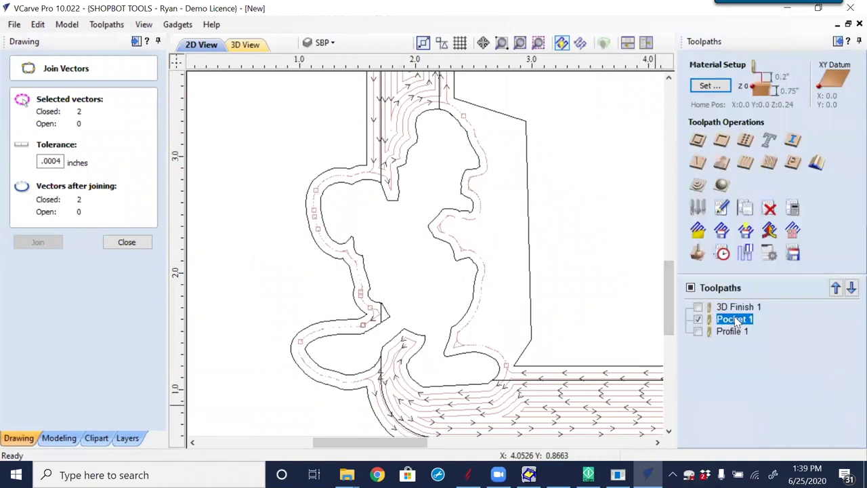
left_click_drag(576, 296, 526, 325)
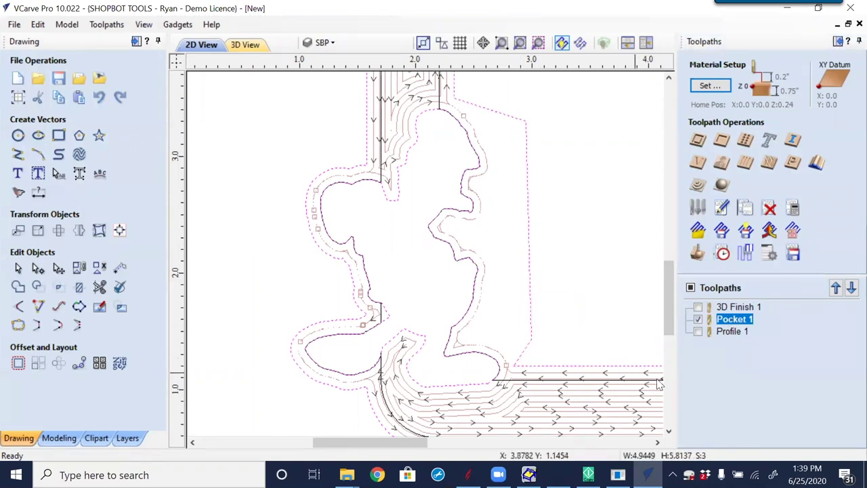
double_click(732, 319)
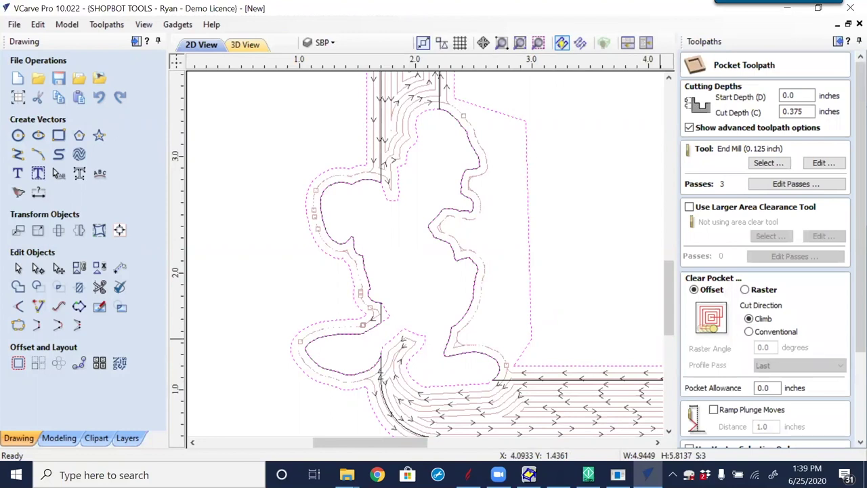
scroll(848, 299, "down", 5)
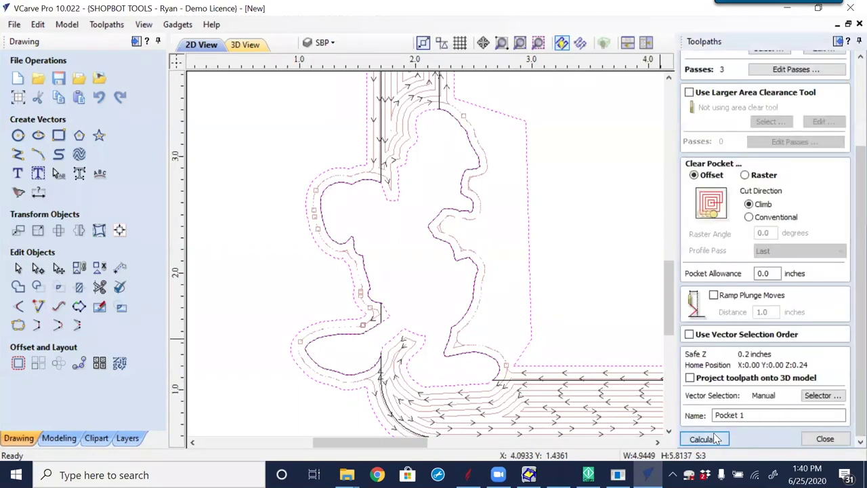
left_click(705, 438)
- Examine the recalculated Pocket 1 toolpath beside the duck's beak up close in 3D and against the 2D vectors
scroll(313, 345, "up", 5)
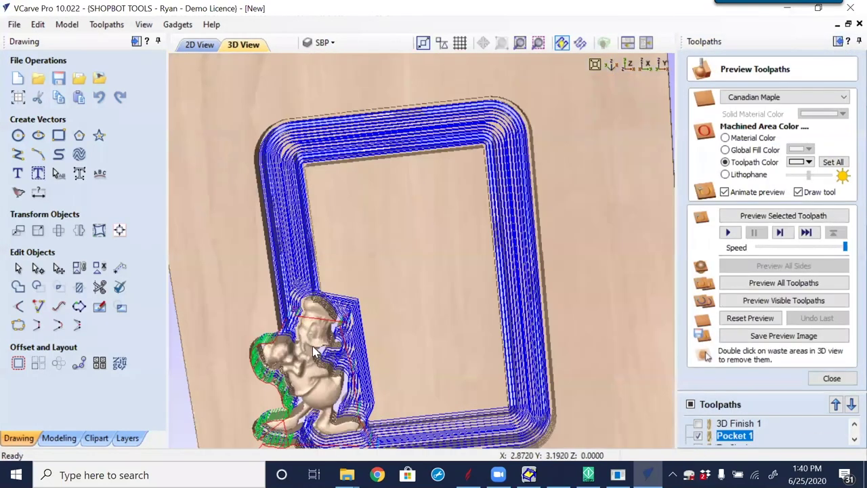
scroll(316, 319, "up", 5)
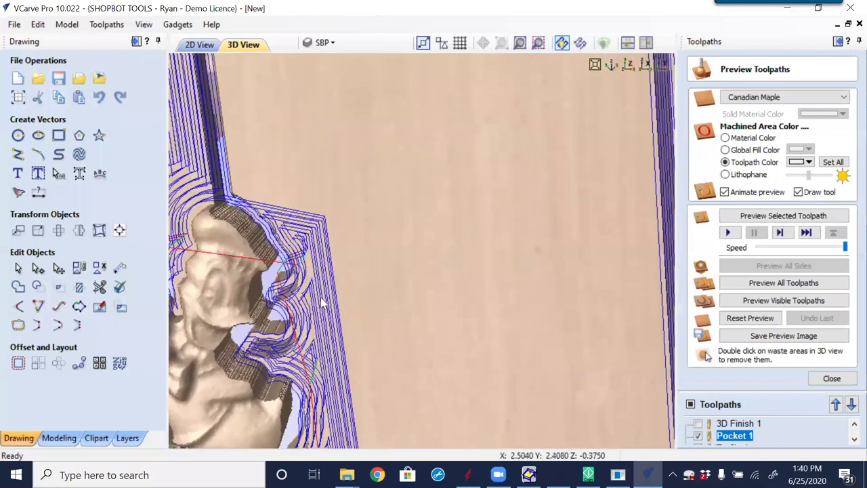
scroll(333, 298, "up", 5)
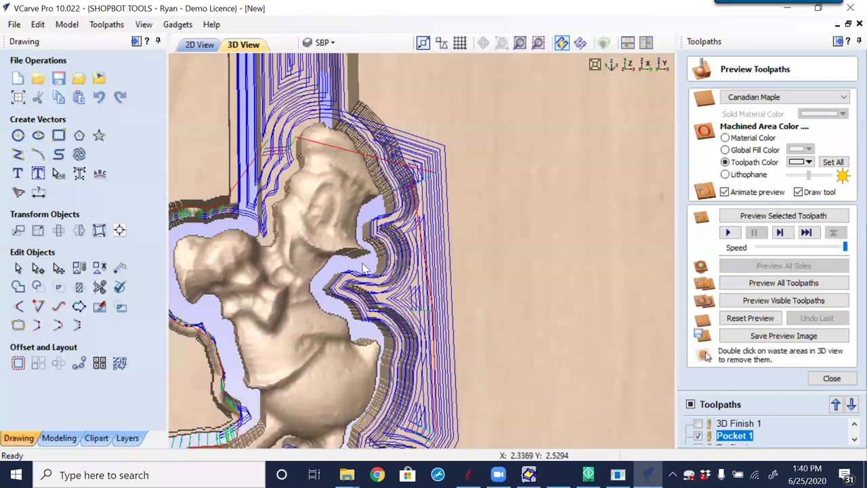
left_click(200, 44)
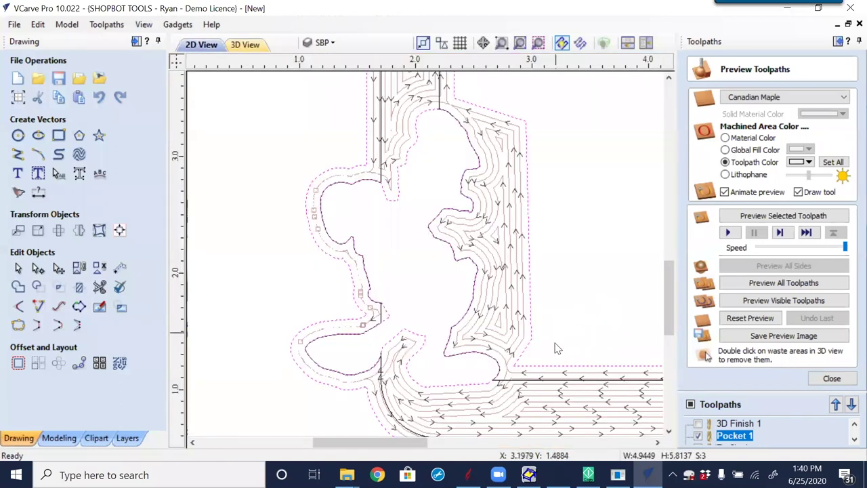
- Review the Profile 1 toolpath settings, including its machine vectors and tab options, and close them without recalculating
scroll(847, 440, "down", 1)
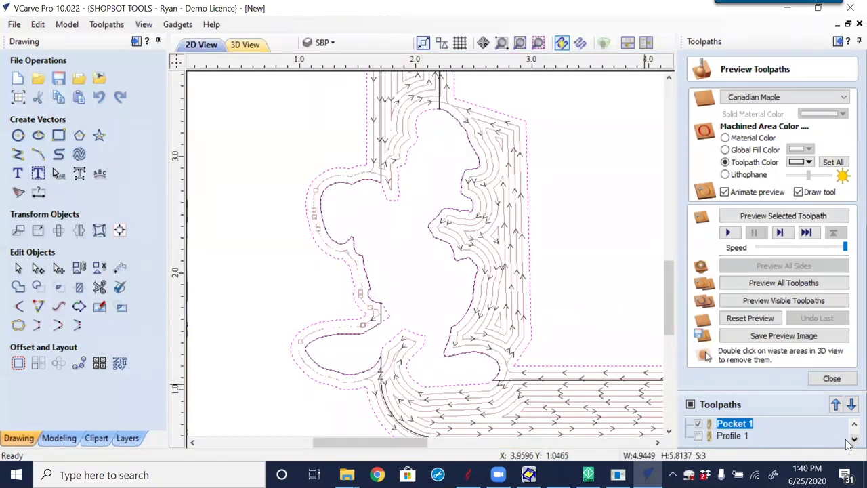
double_click(732, 435)
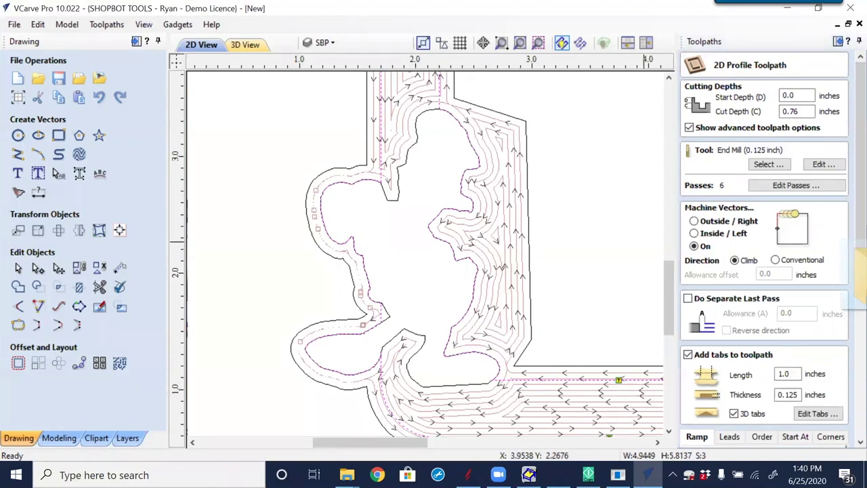
scroll(848, 228, "down", 5)
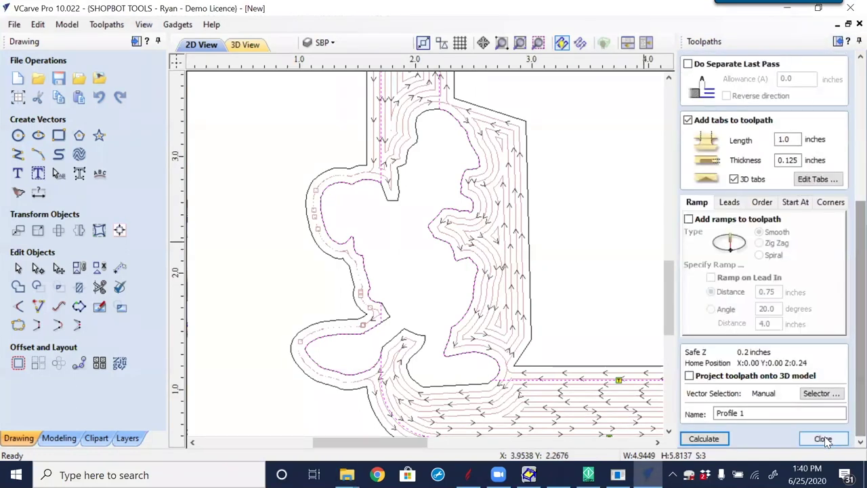
left_click(827, 437)
- Reset the preview, simulate all toolpaths, and inspect the duck and the widened pocket up close
left_click(698, 253)
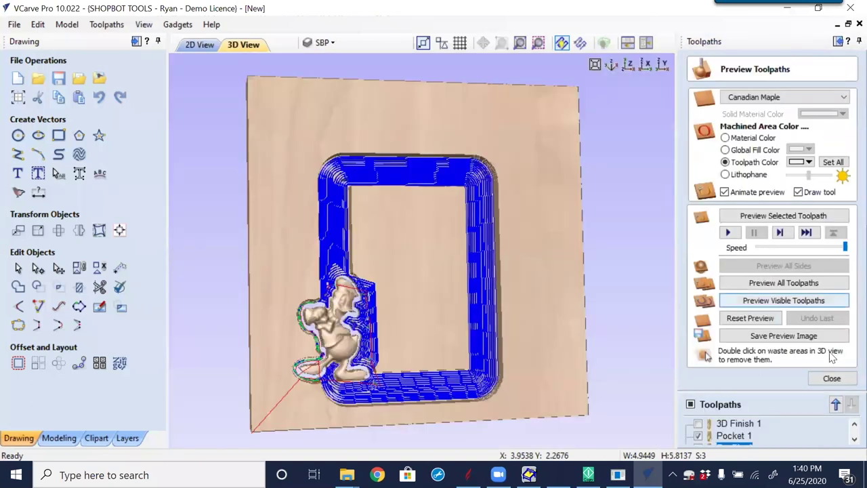
left_click(775, 317)
left_click(773, 283)
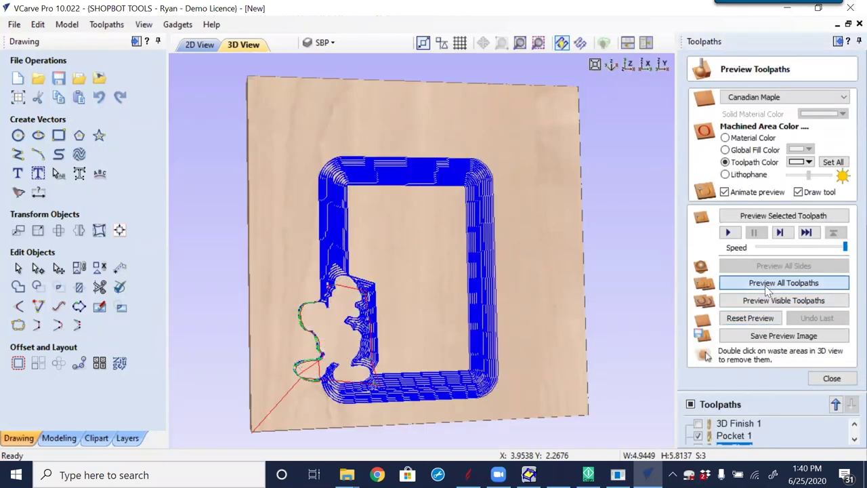
left_click_drag(405, 331, 379, 336)
scroll(257, 366, "up", 5)
left_click_drag(257, 366, 420, 214)
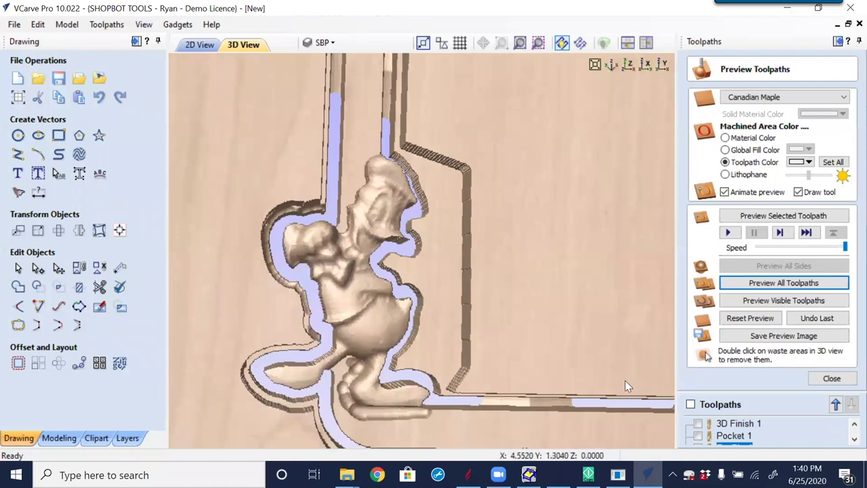
- Set Profile 1 to machine Outside / Right of the vectors and recalculate it, accepting the cut through the material
scroll(846, 446, "down", 1)
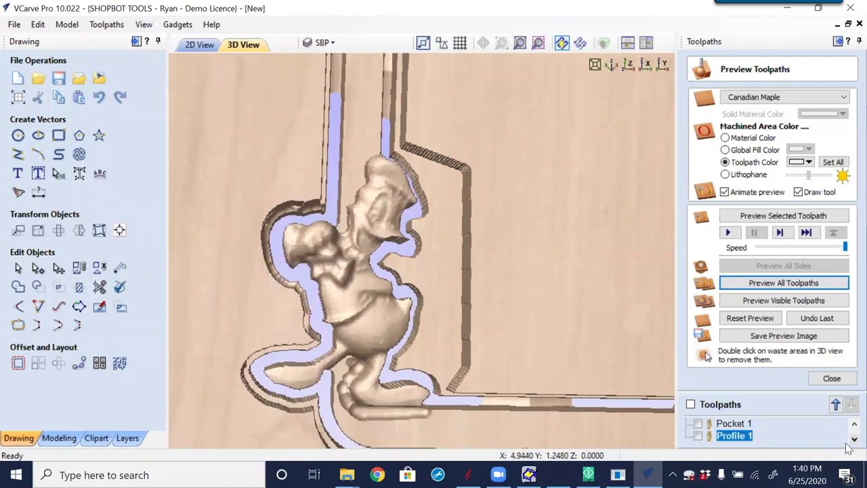
mouse_move(733, 442)
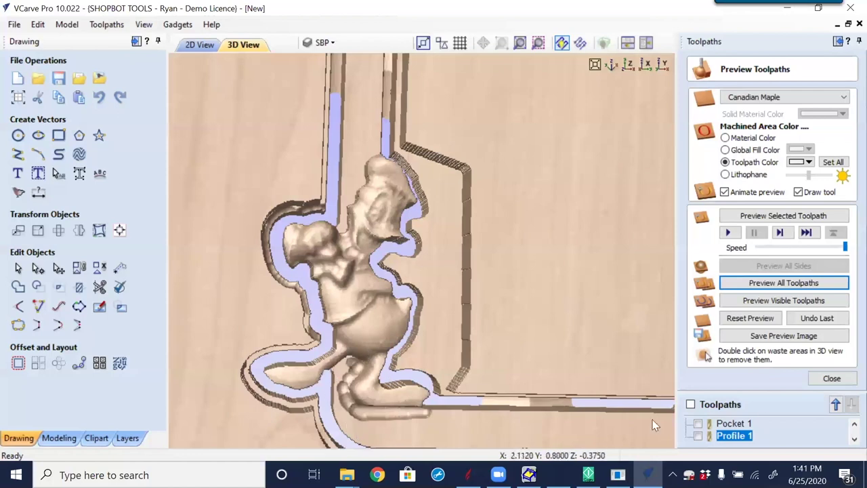
double_click(738, 435)
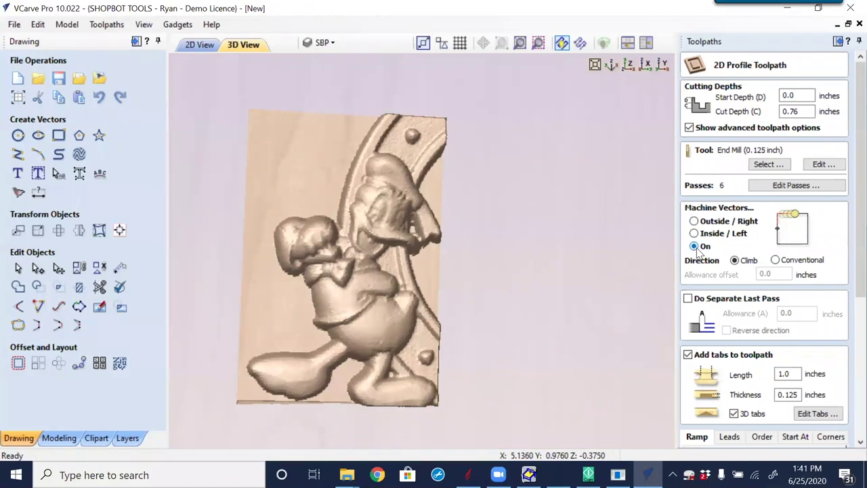
left_click(204, 45)
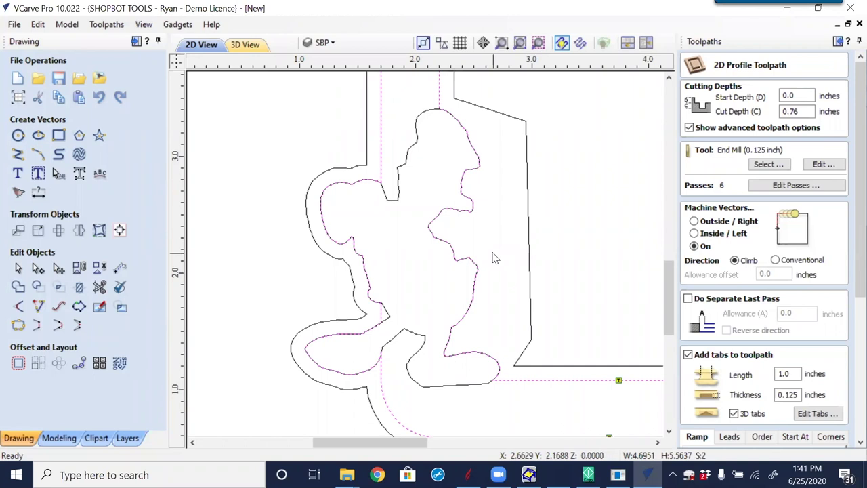
left_click(696, 222)
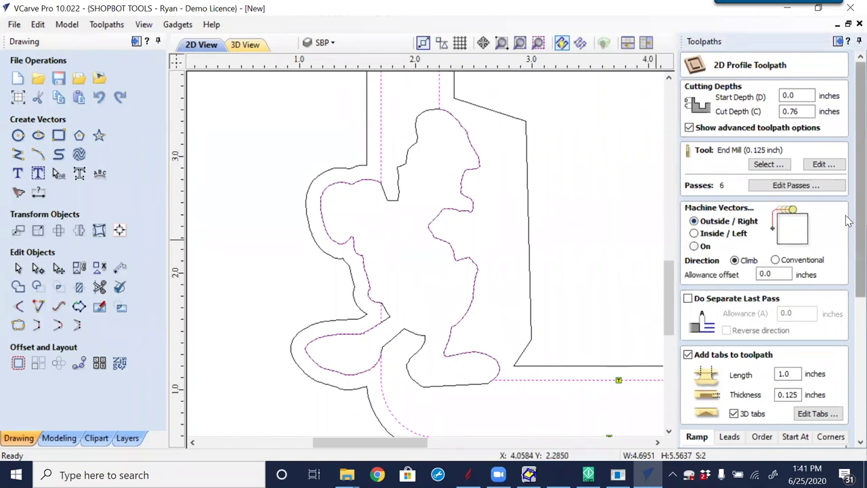
scroll(848, 220, "down", 5)
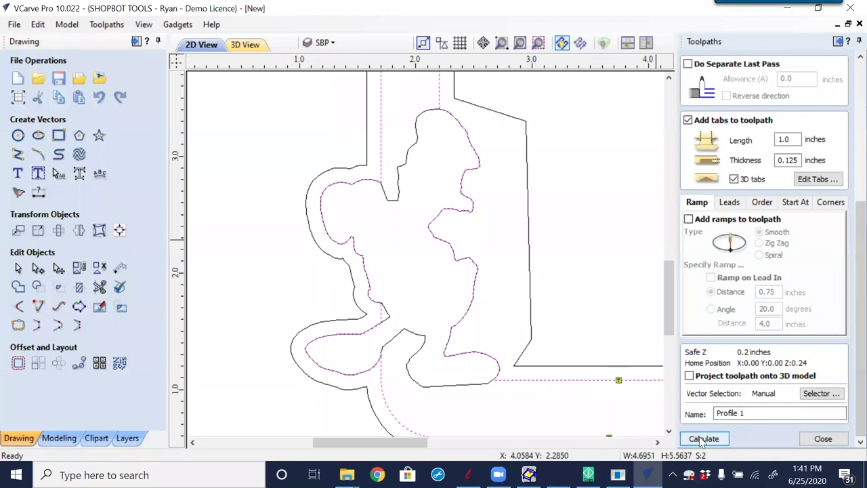
left_click(703, 439)
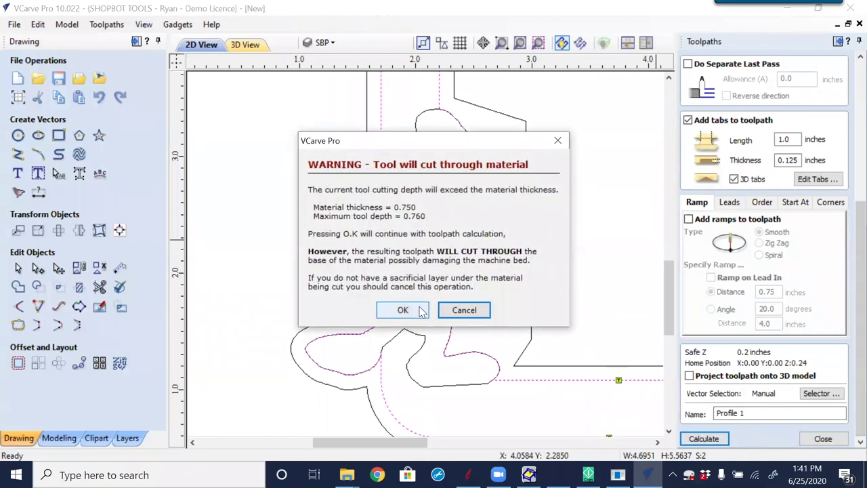
left_click(401, 312)
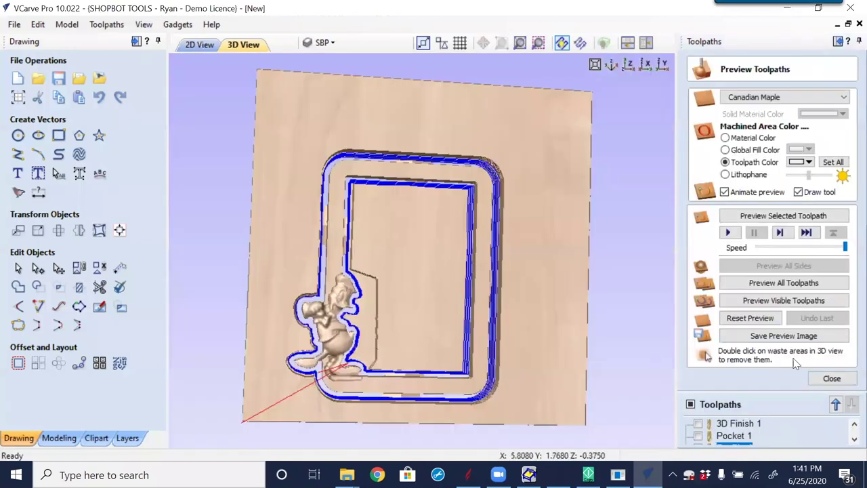
- Simulate Profile 1 alone on a reset block, and repeat the simulation from fresh material with all toolpaths shown
left_click(772, 320)
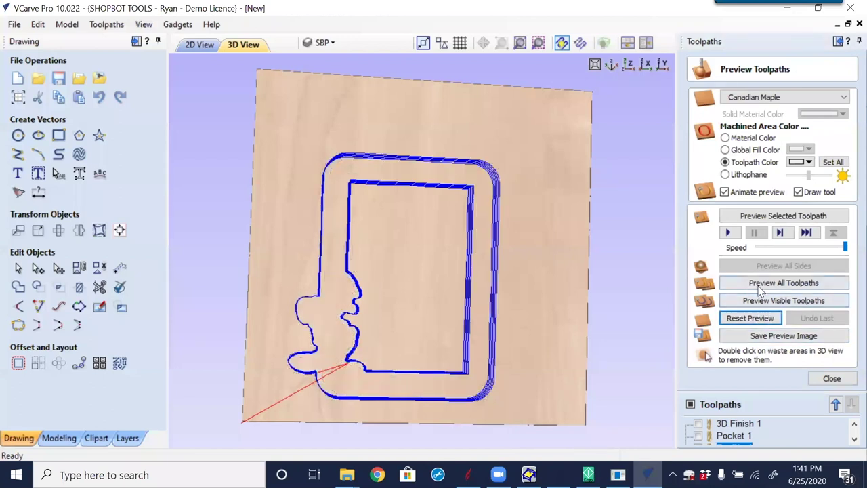
left_click(762, 303)
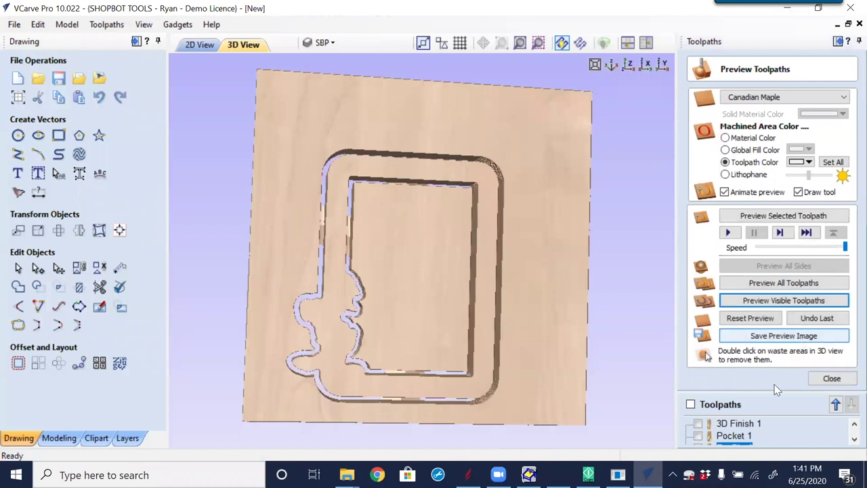
left_click(691, 405)
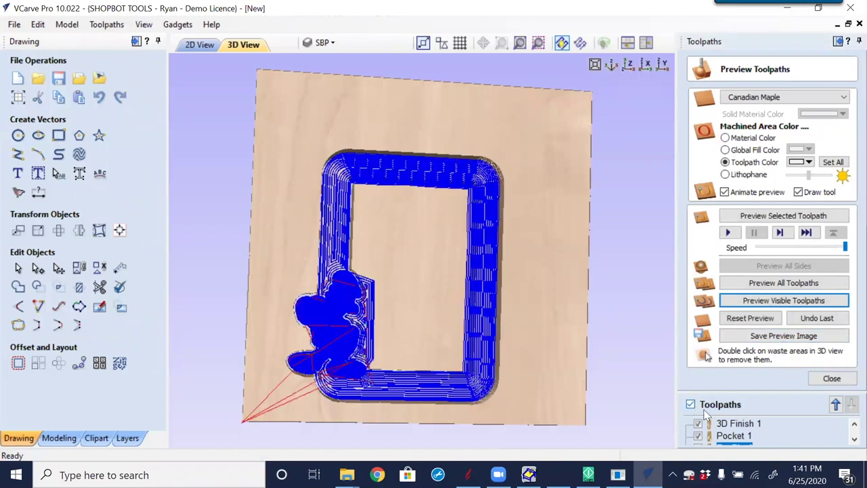
left_click(764, 319)
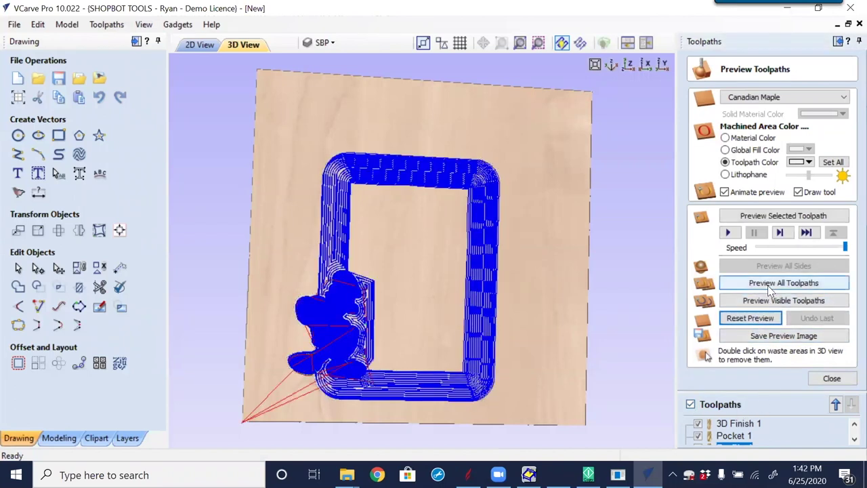
left_click(768, 285)
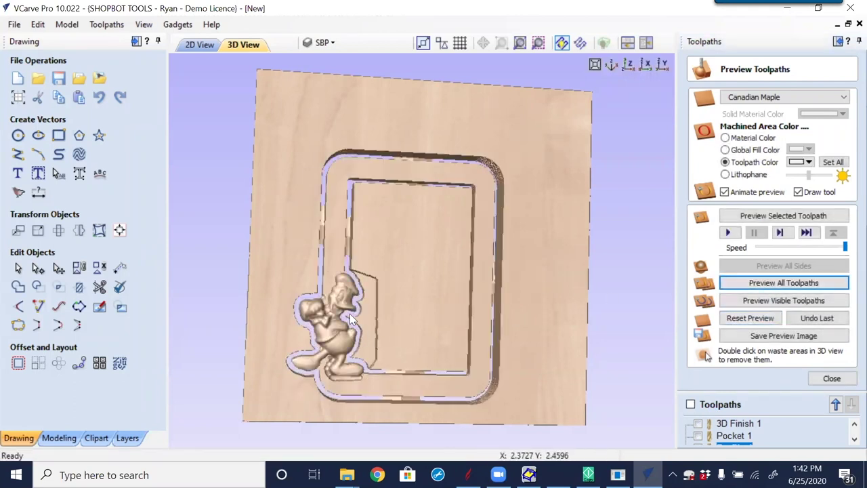
- Examine the simulated cuts around the duck's body and feet up close from several angles
scroll(351, 320, "up", 5)
left_click_drag(366, 339, 412, 244)
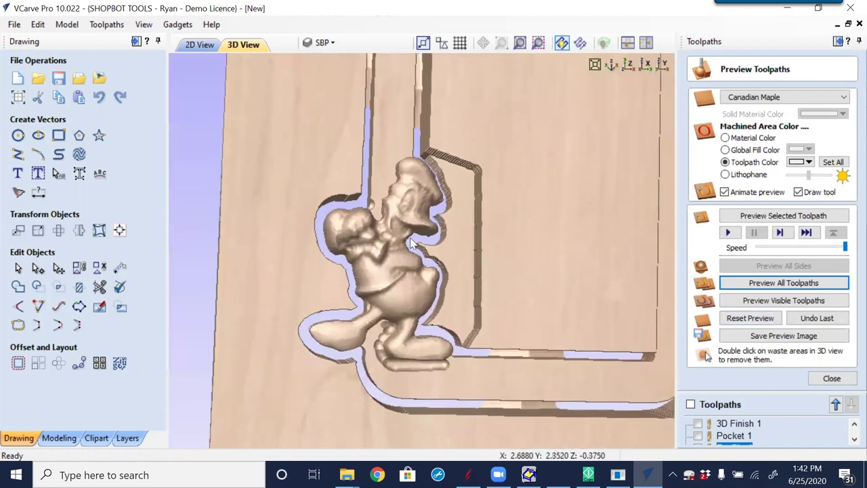
left_click_drag(407, 370, 418, 335)
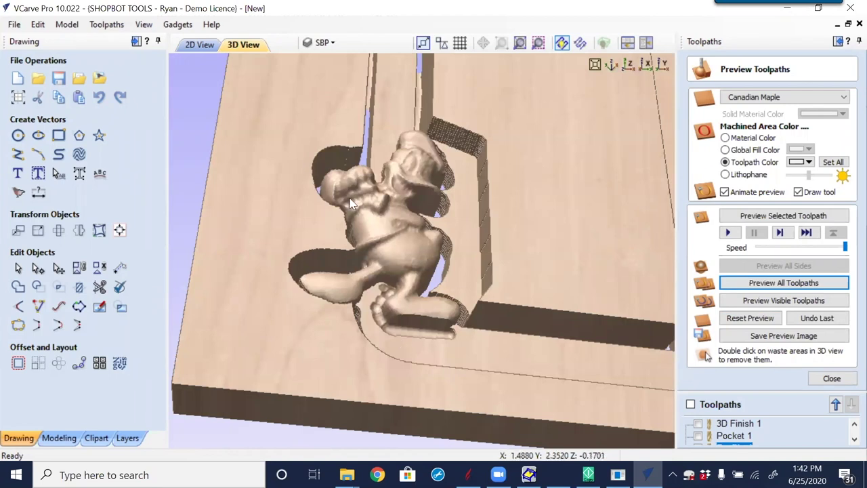
- Select the 3D Finish 1 toolpath and show the Donald layer in 2D to compare its boundary with the duck's front foot
left_click(195, 47)
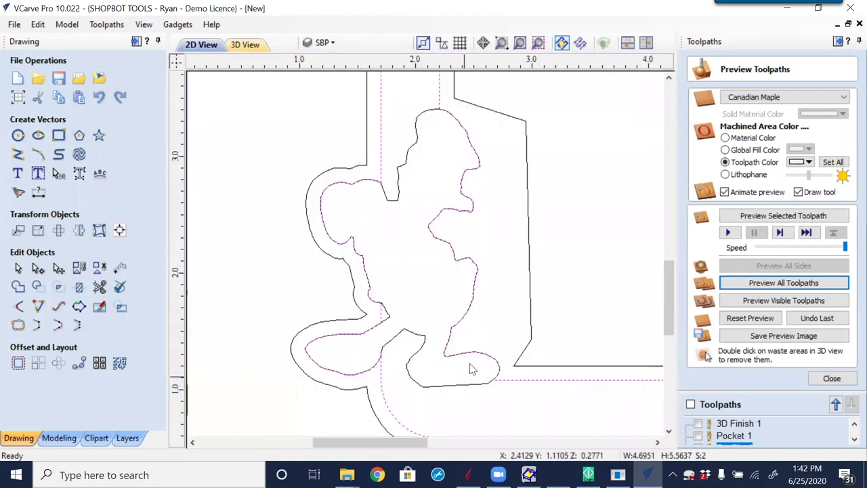
left_click(740, 423)
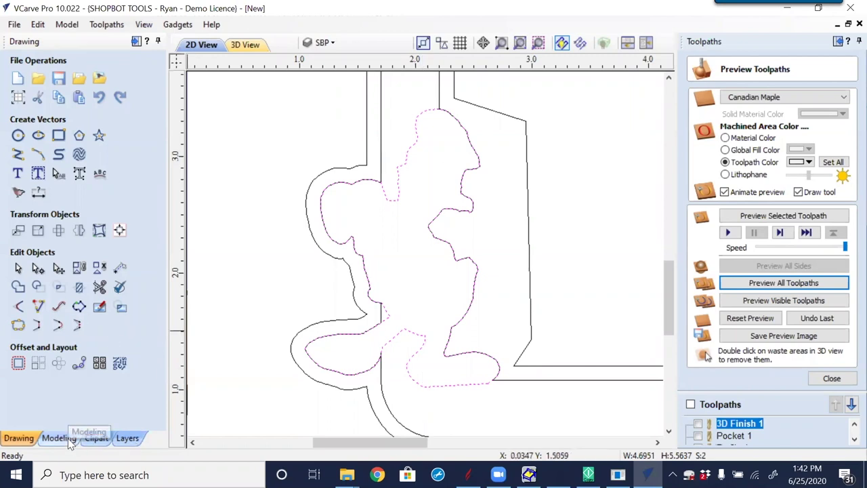
left_click(126, 437)
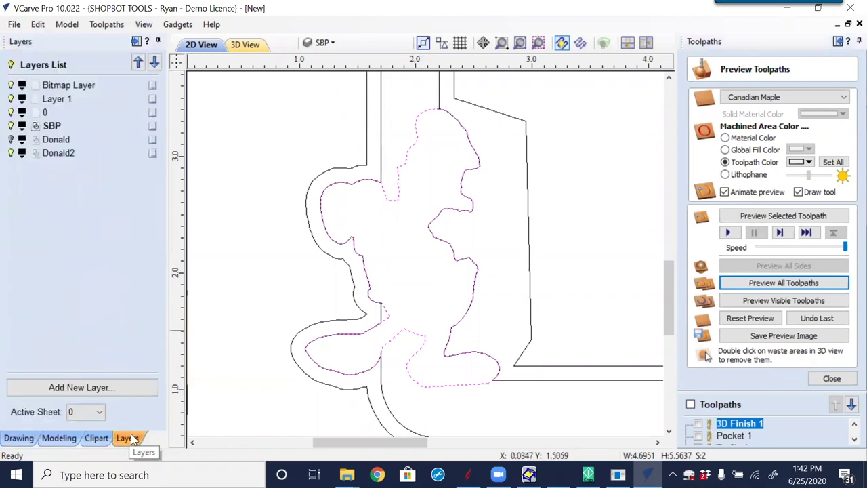
left_click(10, 139)
scroll(413, 393, "up", 4)
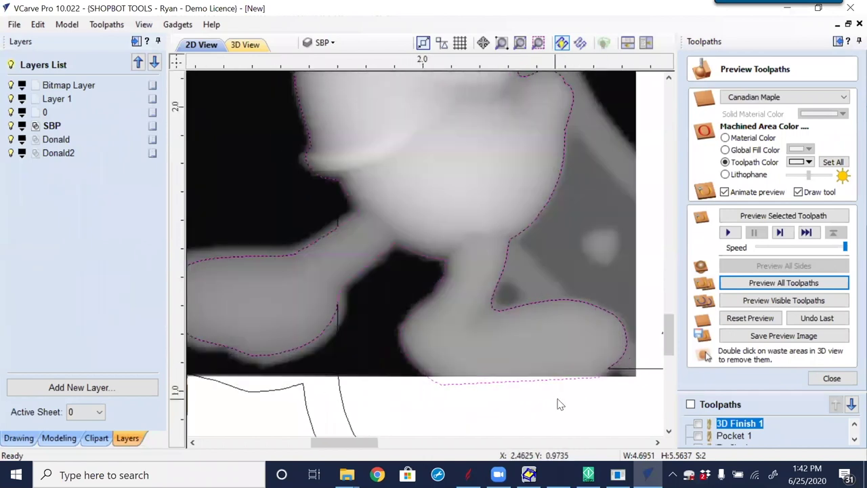
scroll(516, 400, "up", 2)
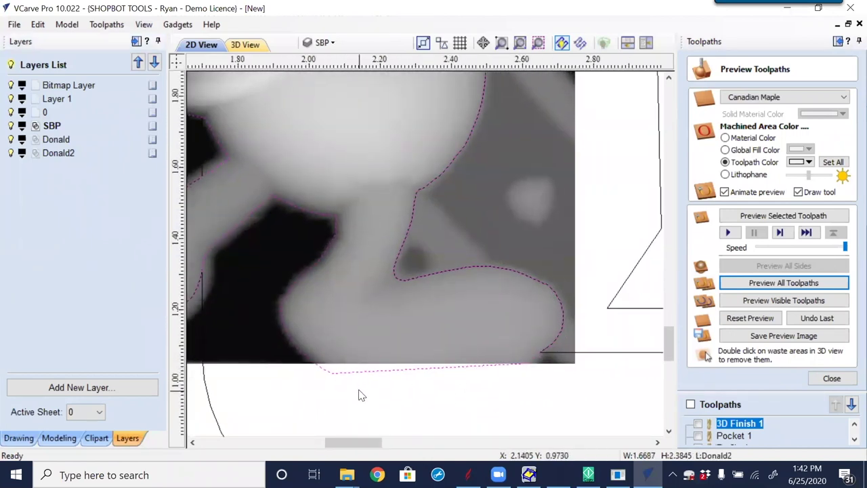
- Delete the cluster of boundary nodes along the lower back edge of the duck's front foot
key("n")
scroll(334, 374, "up", 2)
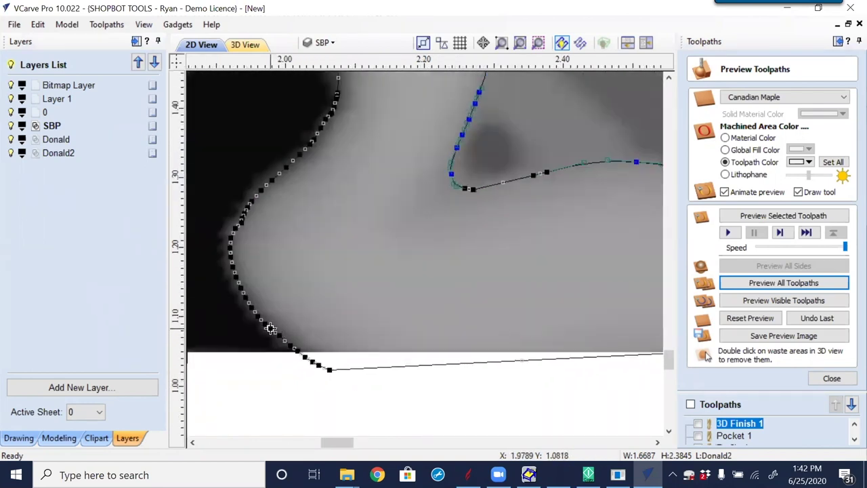
scroll(281, 336, "up", 2)
left_click_drag(240, 313, 393, 433)
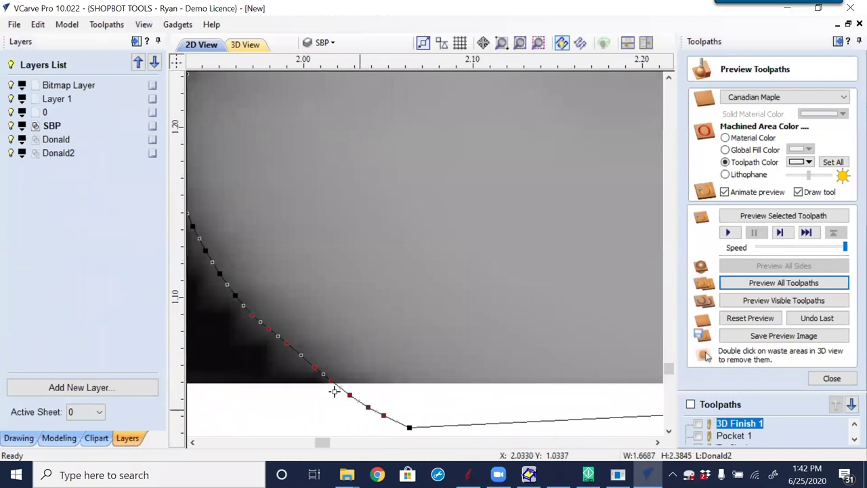
key("Delete")
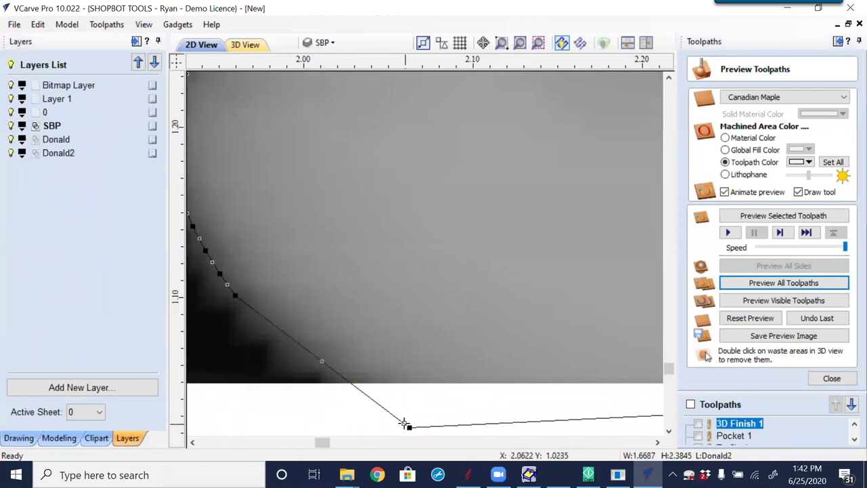
- Move the foot's lower corner node up to the image's bottom edge and curve the adjoining span around the heel
left_click_drag(409, 431, 386, 383)
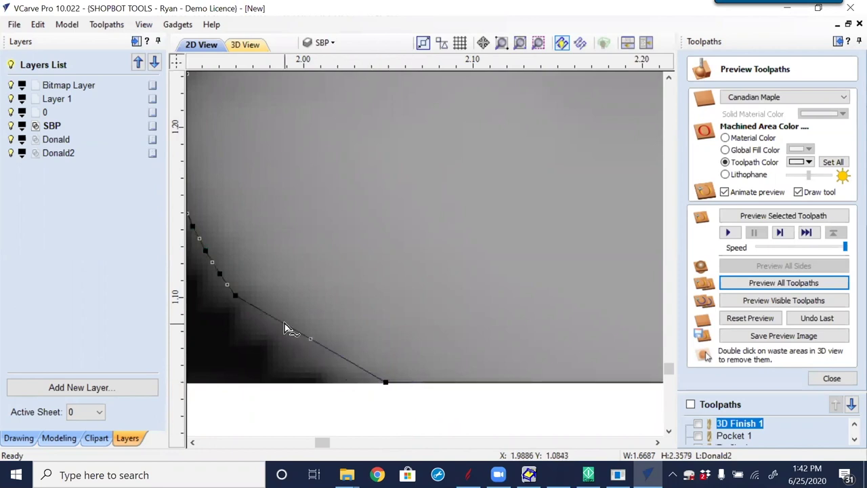
left_click_drag(235, 296, 322, 365)
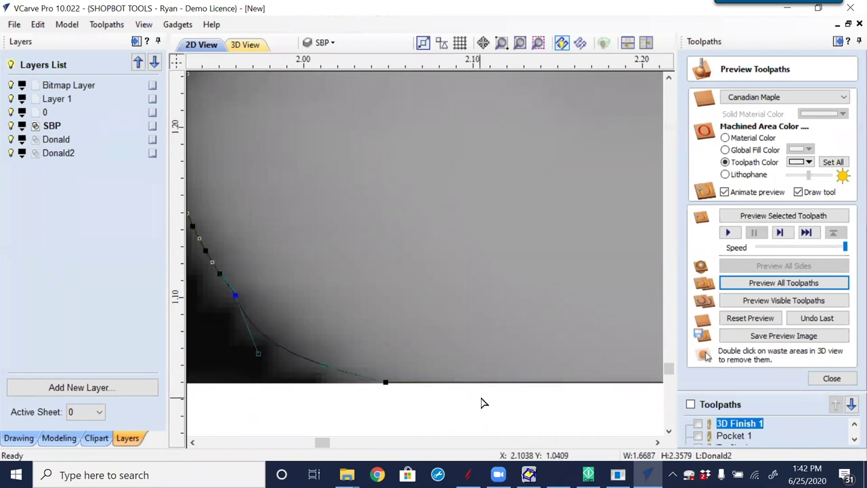
left_click(490, 399)
scroll(590, 384, "down", 3)
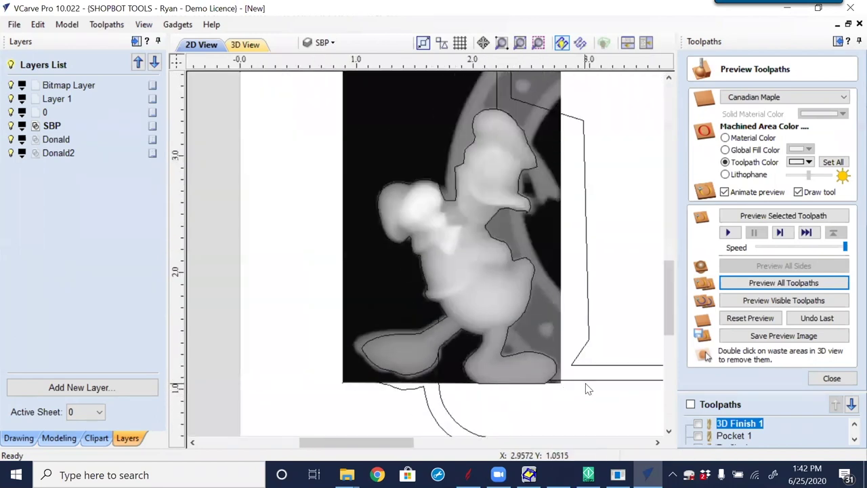
- Reopen the 3D Finish 1 toolpath and recalculate it with the edited boundary
scroll(519, 387, "up", 6)
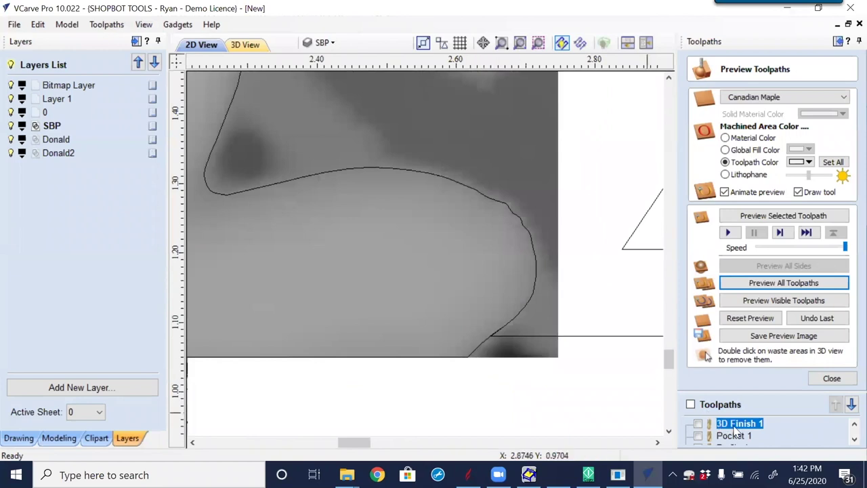
double_click(737, 424)
scroll(579, 384, "down", 5)
scroll(579, 384, "down", 1)
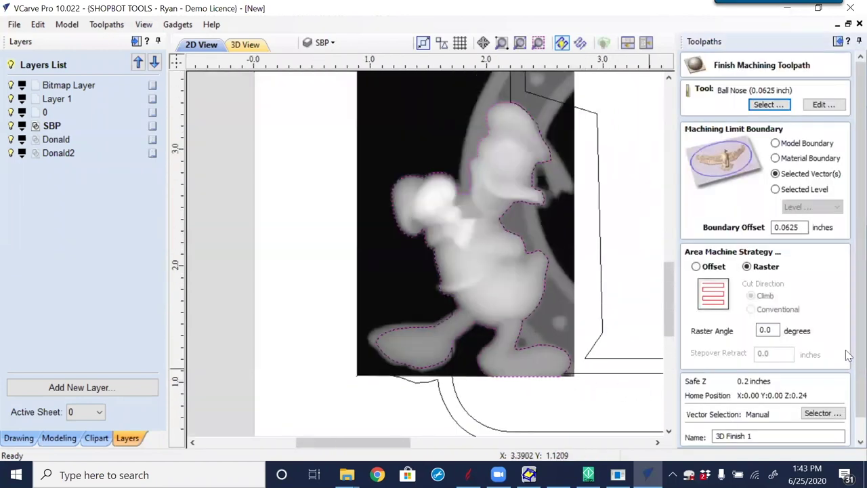
scroll(708, 434, "down", 1)
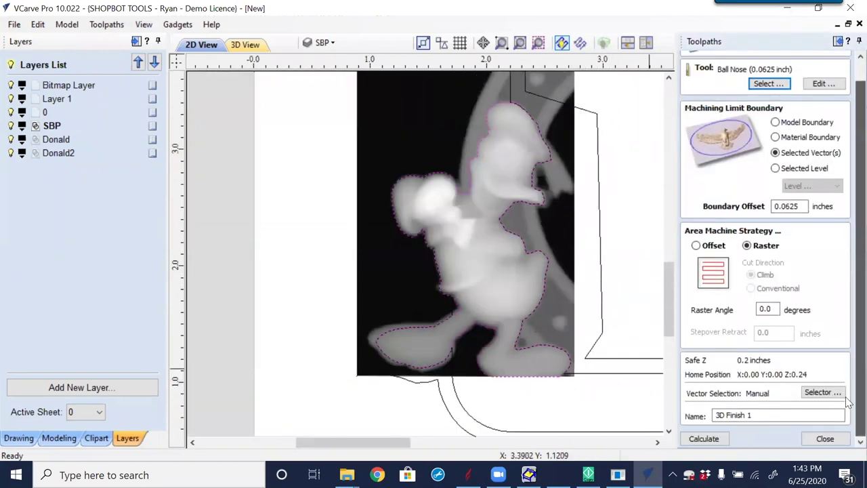
left_click(705, 439)
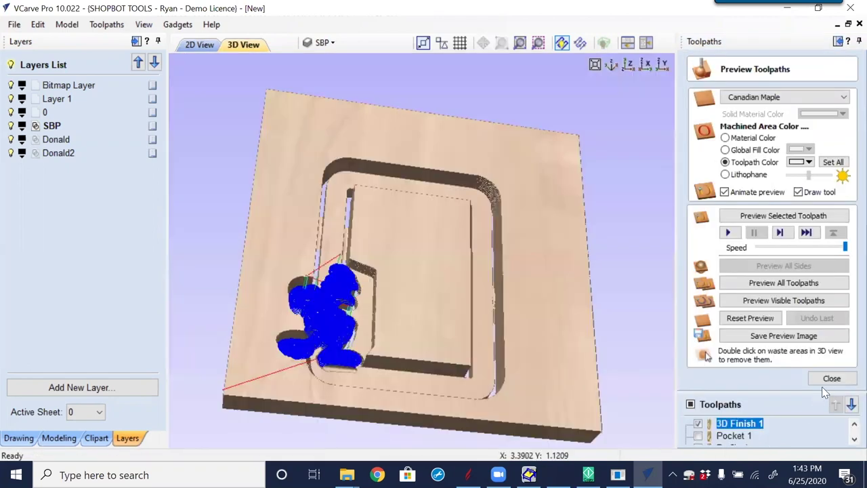
- Inspect the recalculated finish passes around the duck and close the toolpath preview
scroll(323, 388, "up", 2)
left_click_drag(331, 359, 478, 352)
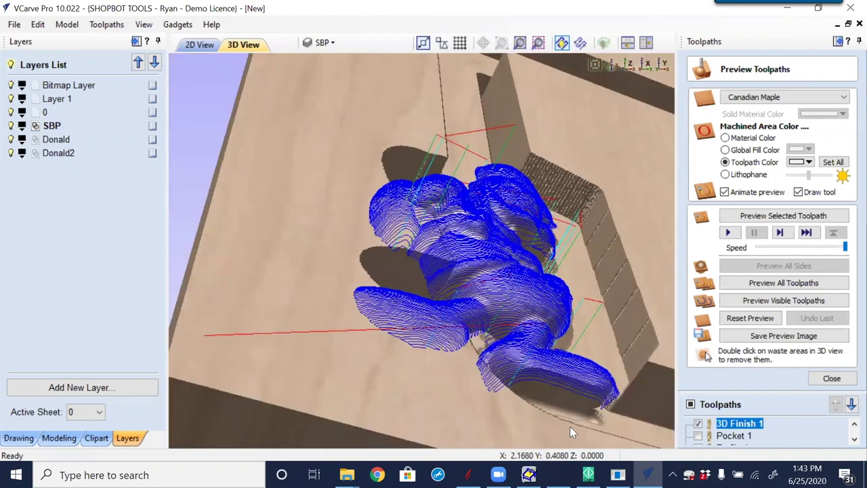
left_click(832, 378)
left_click_drag(513, 347, 637, 332)
- Make Pocket 1 and Profile 1 visible with 3D Finish 1, and simulate the visible toolpaths on a reset block
left_click(703, 320)
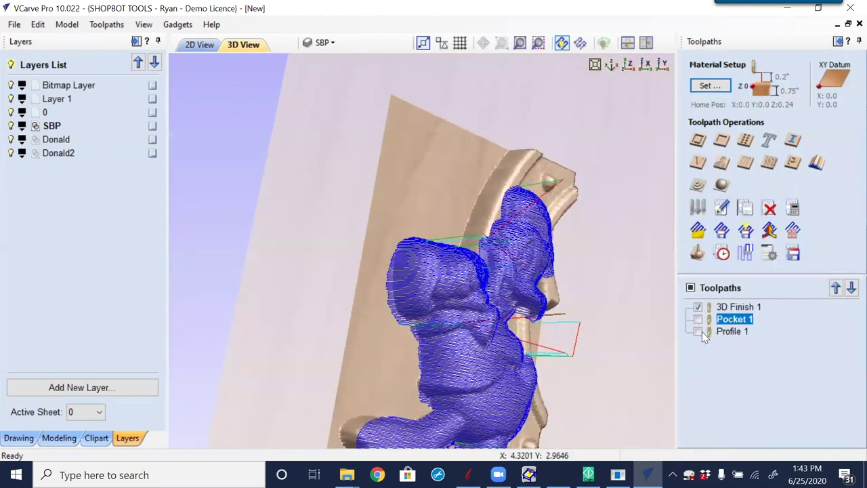
left_click(699, 332)
left_click(699, 319)
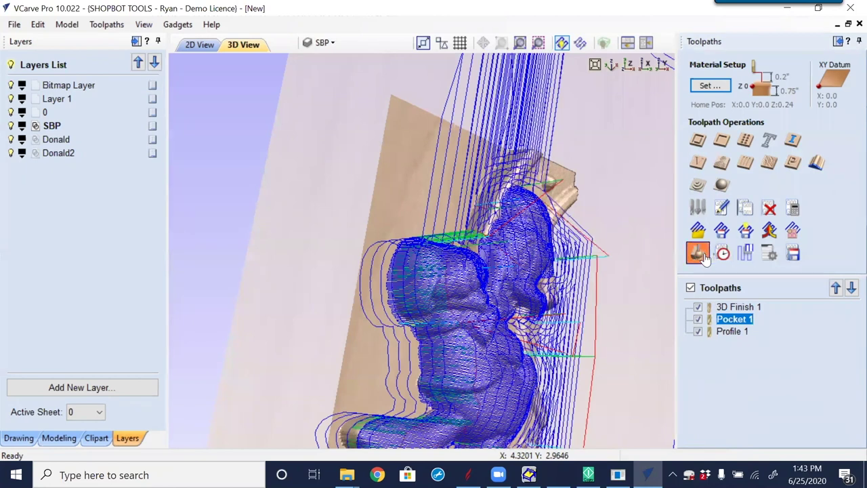
left_click(699, 253)
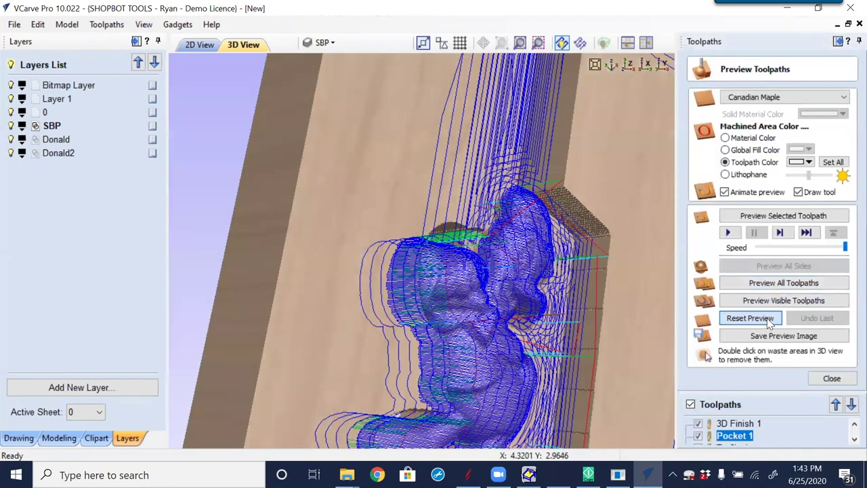
left_click(769, 322)
left_click(784, 301)
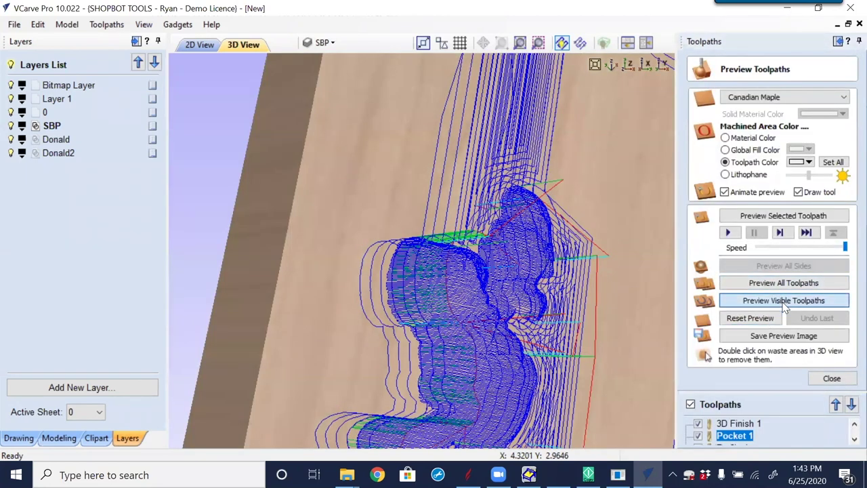
- Inspect the simulated frame and the leftover material beside the duck's front foot
scroll(569, 319, "down", 5)
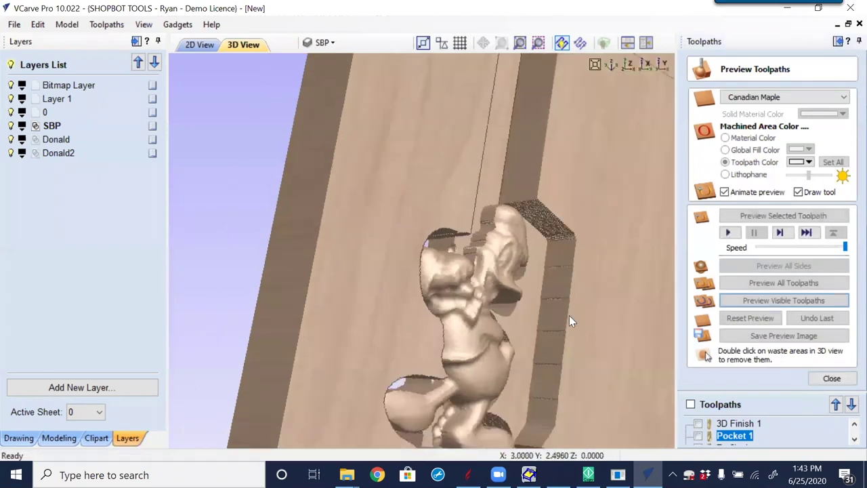
left_click_drag(569, 314, 428, 296)
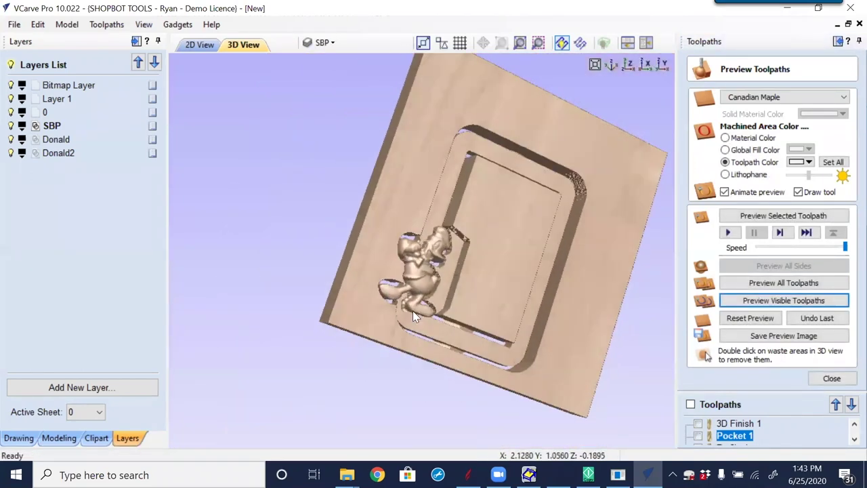
scroll(413, 310, "up", 8)
left_click_drag(466, 244, 406, 241)
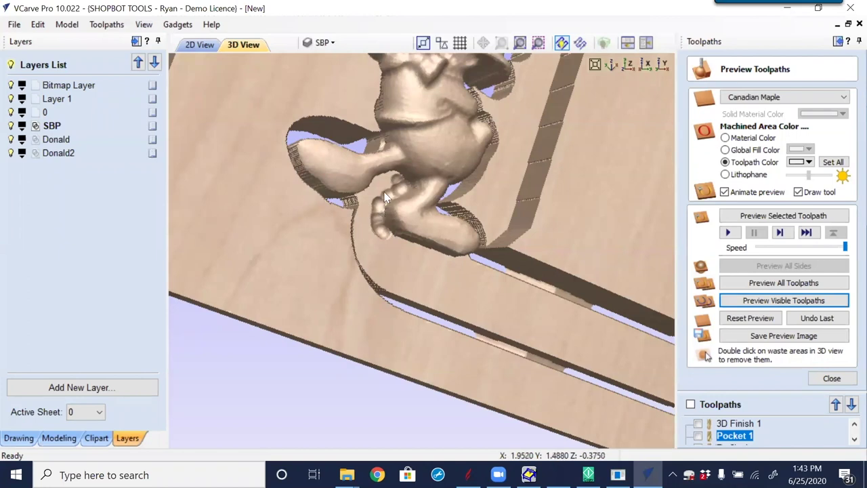
- Select the boundary nodes along the back edge of the duck's front foot in 2D and nudge them inward onto the foot
left_click(204, 47)
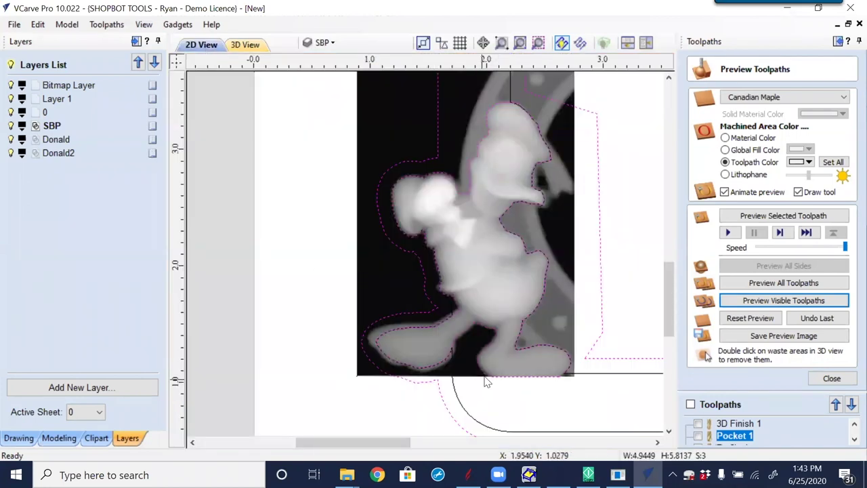
scroll(478, 358, "up", 3)
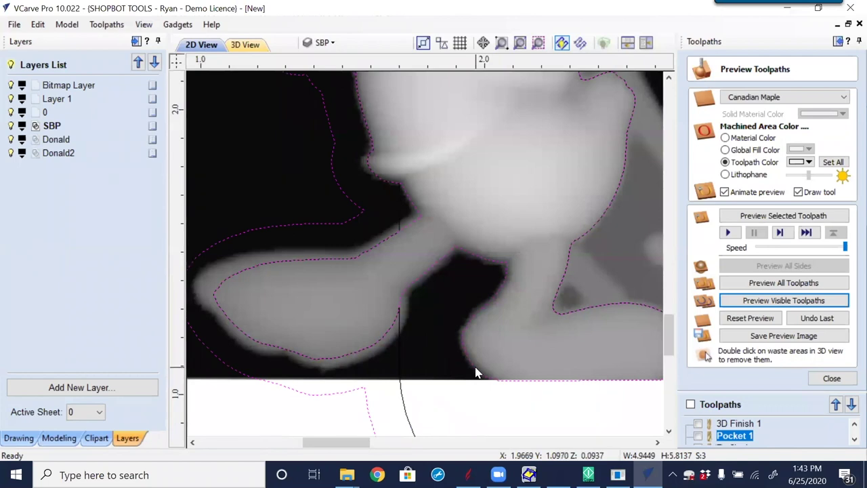
key("n")
left_click_drag(519, 272, 438, 406)
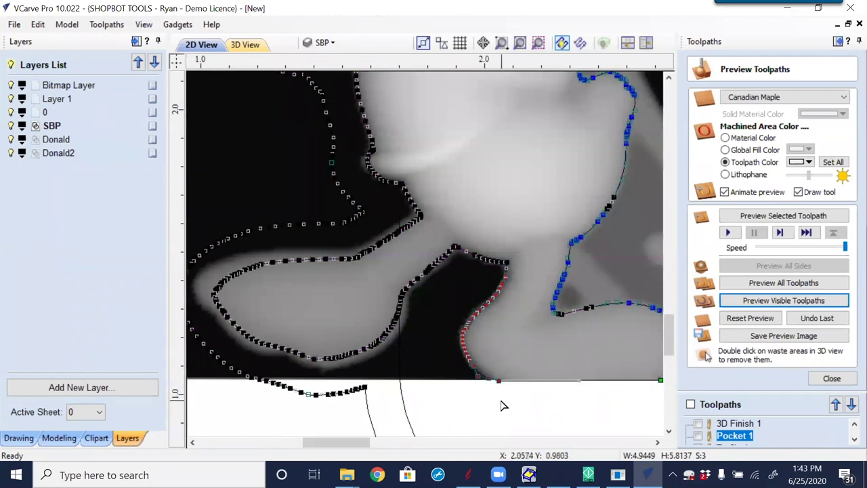
key("Right")
scroll(505, 291, "up", 2)
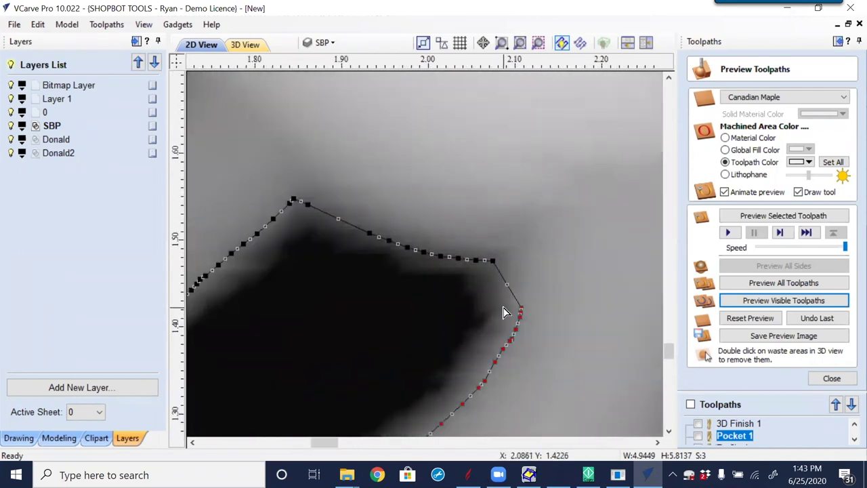
- Leave node editing and the preview, and recalculate 3D Finish 1 with the adjusted foot boundary
scroll(501, 302, "down", 5)
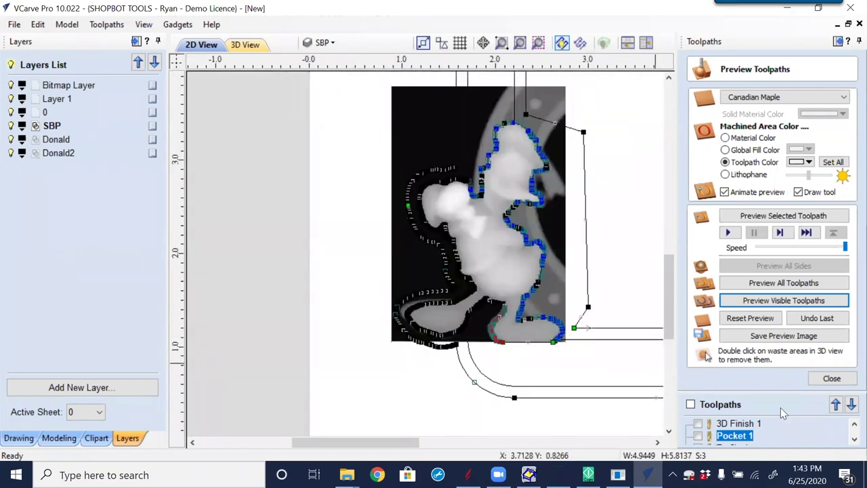
left_click(835, 379)
key("Escape")
double_click(735, 308)
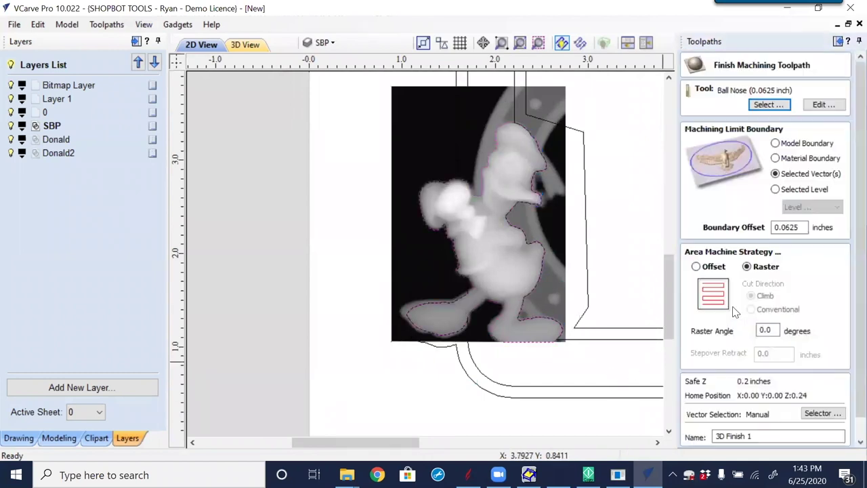
scroll(848, 367, "down", 2)
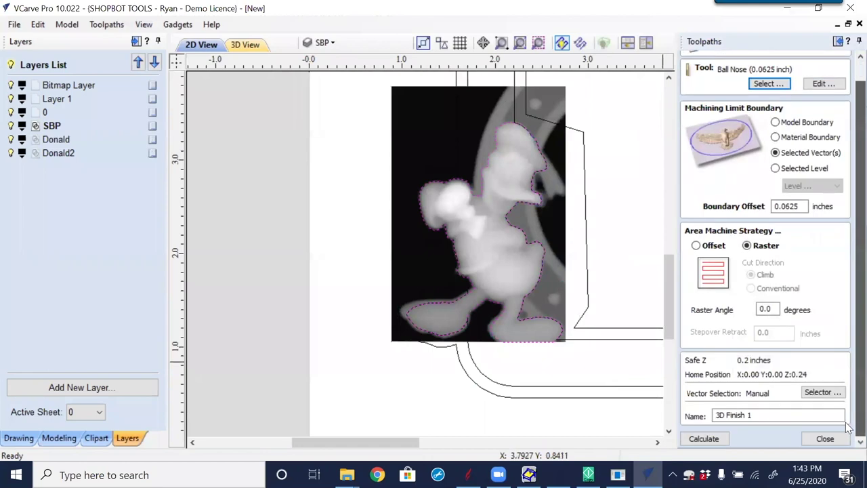
left_click(707, 437)
- Simulate all toolpaths again from fresh material and check the cut around the duck's front foot
left_click(772, 319)
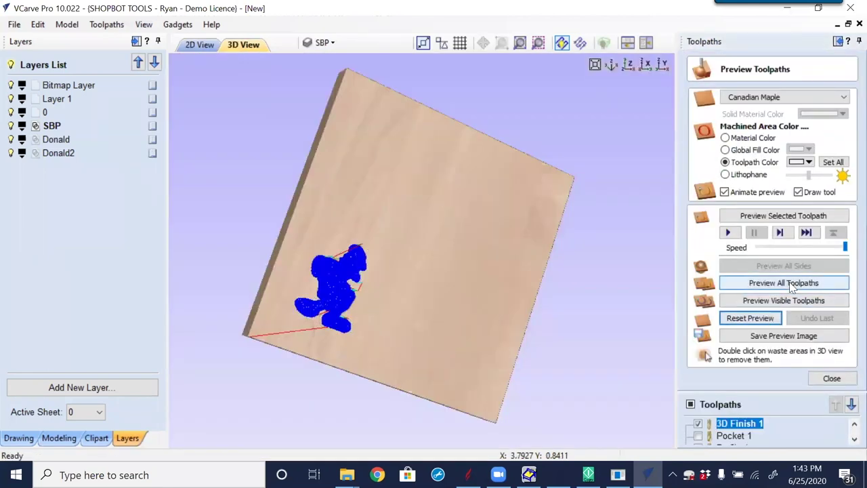
left_click(792, 286)
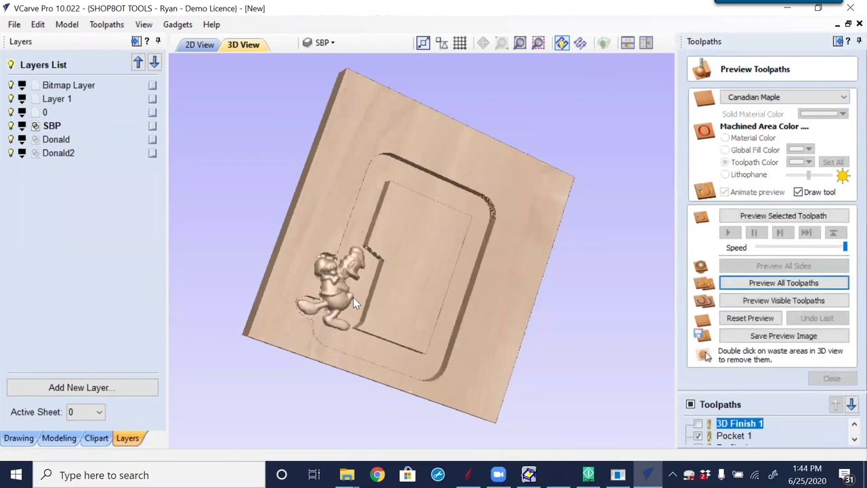
scroll(326, 322, "up", 2)
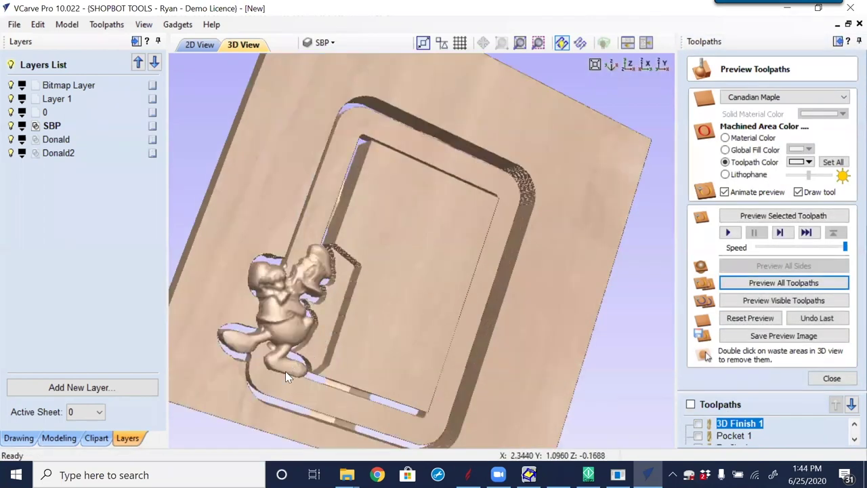
- Examine the fully simulated frame around the duck from several angles, and check the duck's boundary vectors in 2D
left_click_drag(287, 400, 453, 322)
scroll(267, 361, "up", 4)
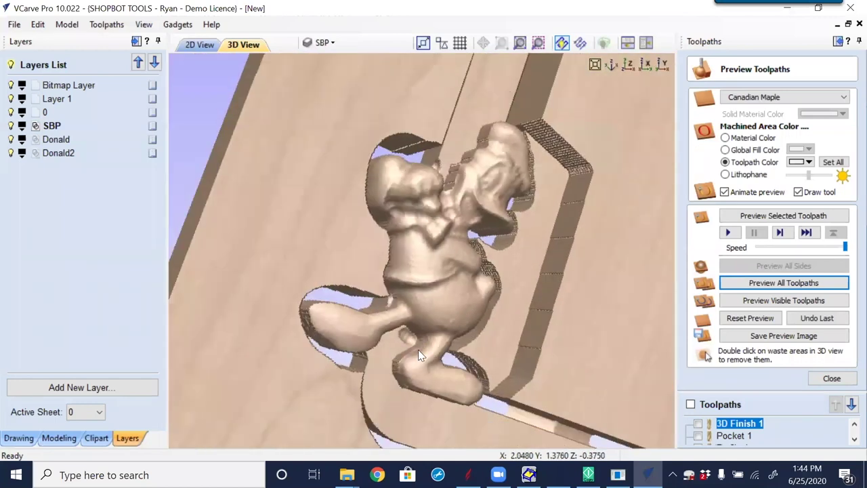
scroll(590, 335, "down", 3)
left_click_drag(587, 333, 513, 346)
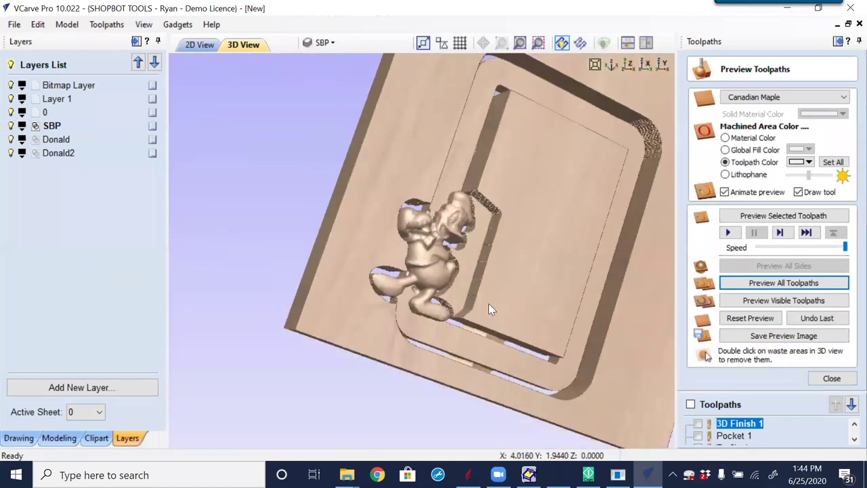
left_click_drag(380, 217, 405, 145)
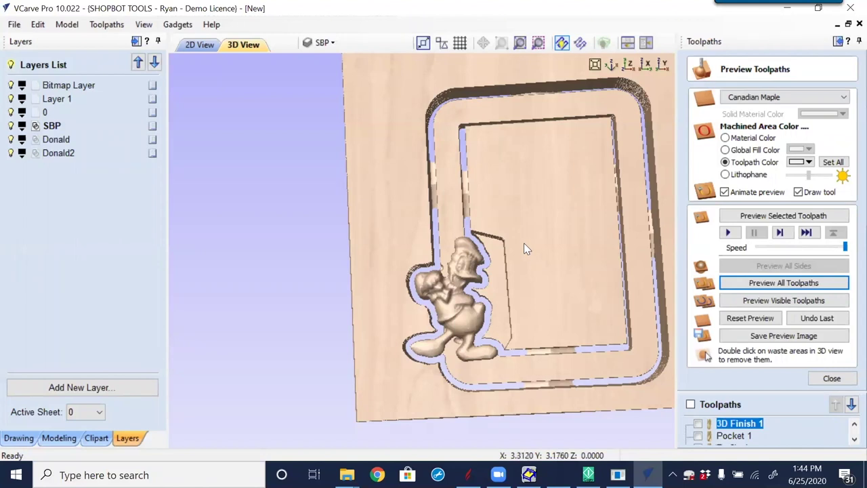
left_click_drag(564, 302, 426, 267)
left_click_drag(439, 332, 391, 305)
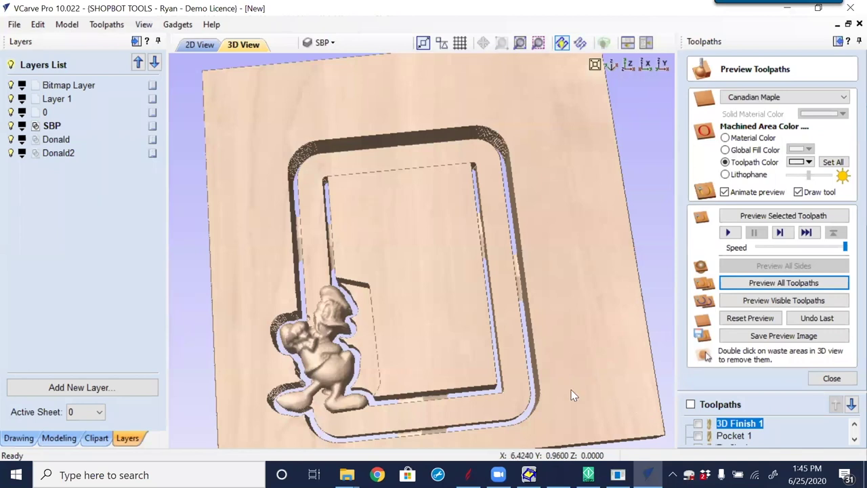
left_click(200, 44)
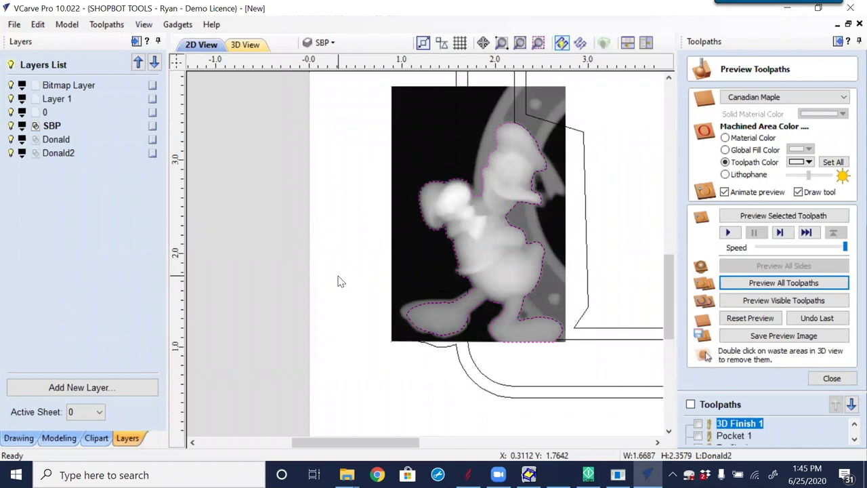
- Switch to Aspire with the Donald_Duck file and look over the duck model in 2D and 3D
left_click(468, 475)
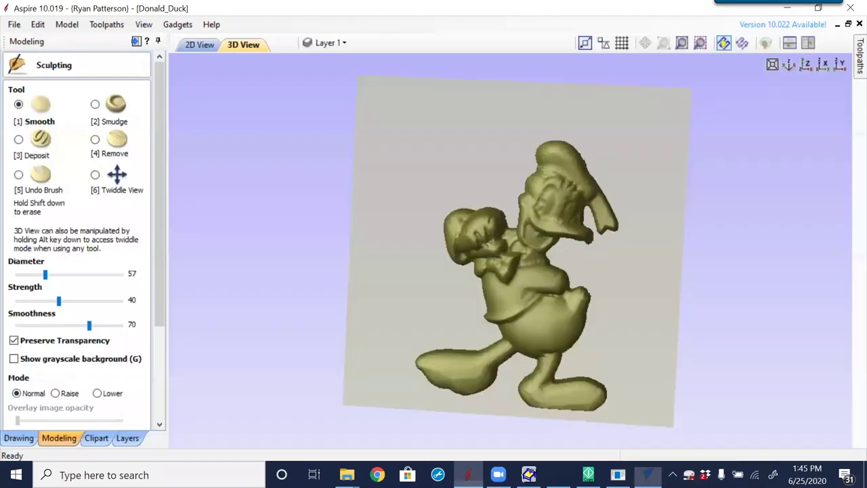
left_click(200, 44)
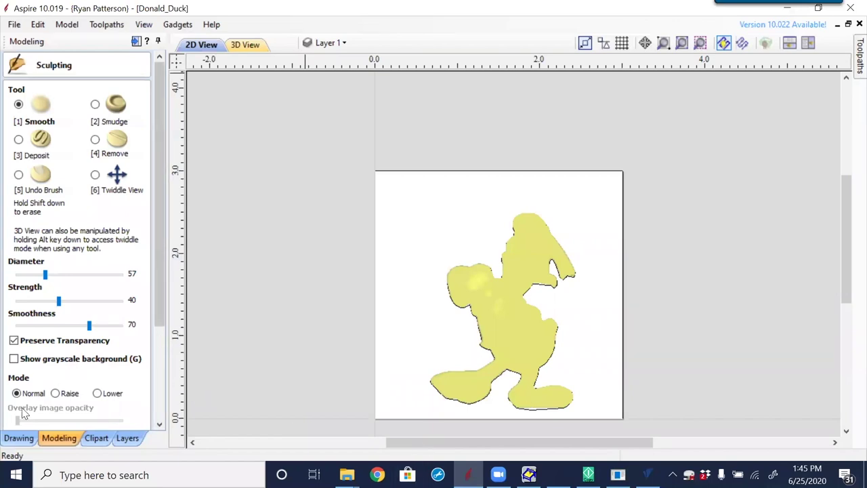
left_click(18, 438)
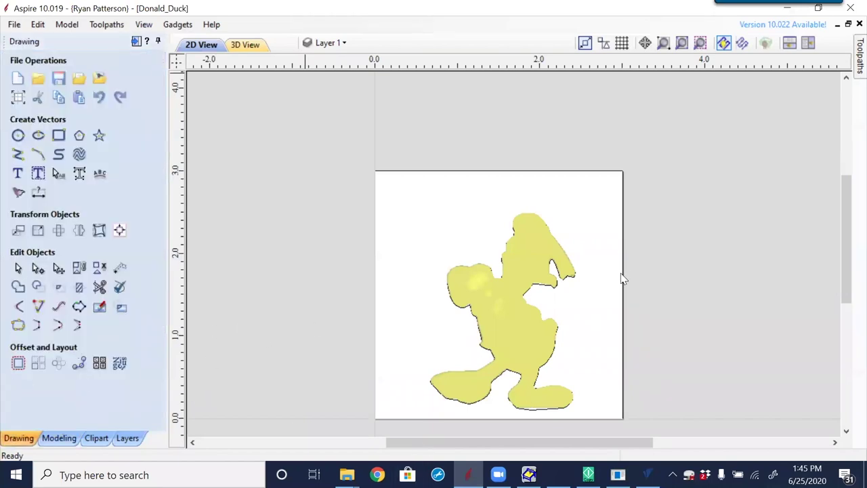
left_click(258, 45)
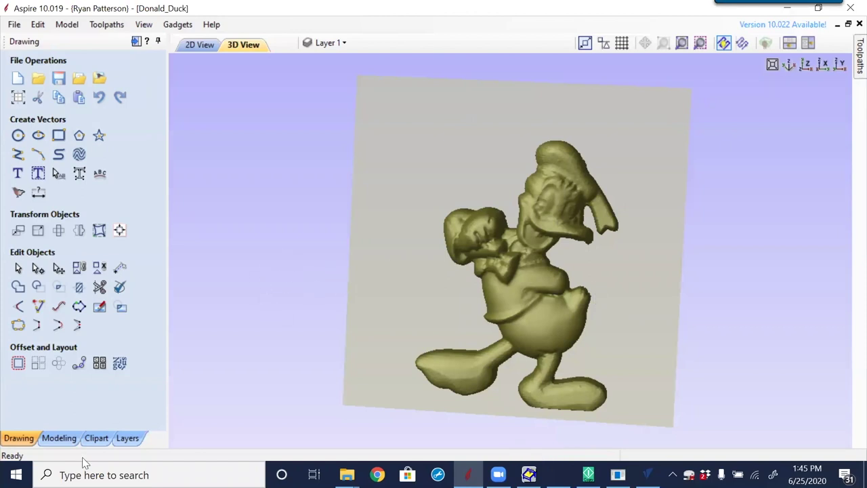
- Discard the unsaved sculpting changes on the duck model and leave the Sculpting tool
left_click(59, 438)
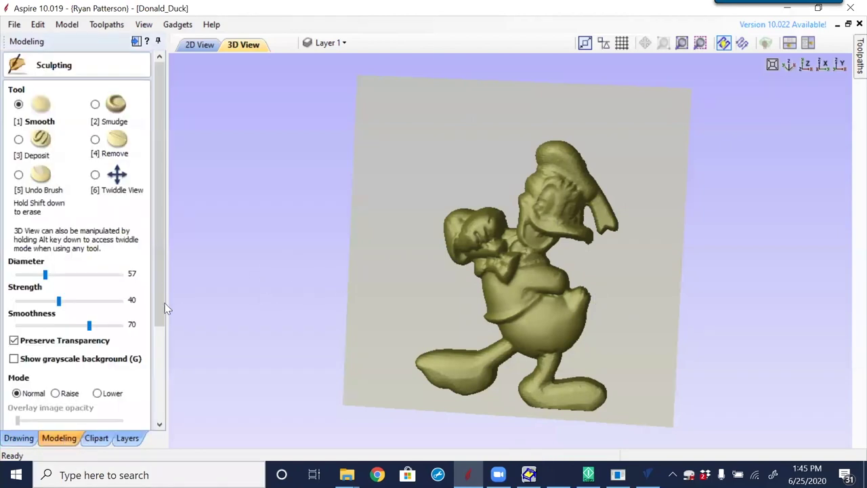
scroll(145, 396, "down", 5)
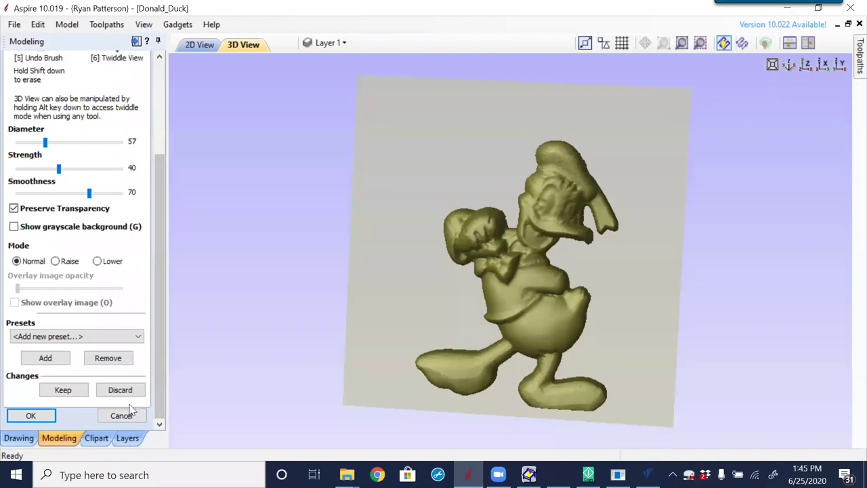
left_click(120, 390)
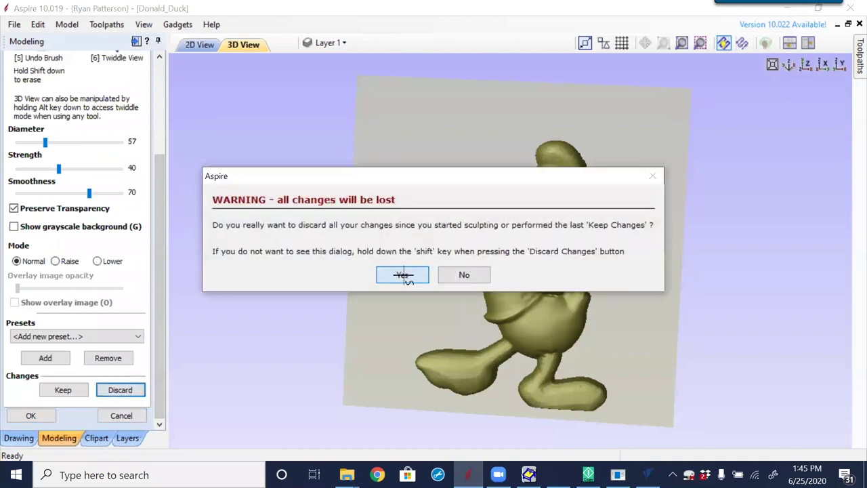
left_click(403, 275)
left_click(134, 417)
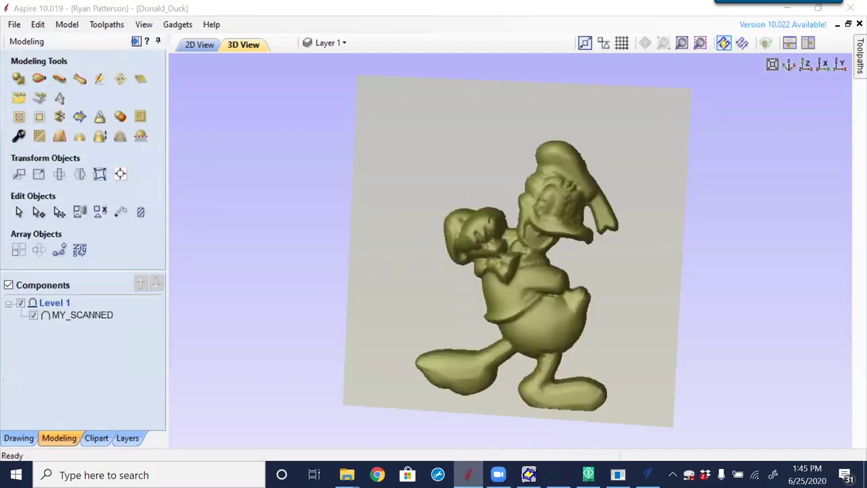
- Start a second Aspire session and create a single-sided job 3.0 by 3.0 inches with a thickness of 0.5 inches
right_click(468, 474)
left_click(442, 409)
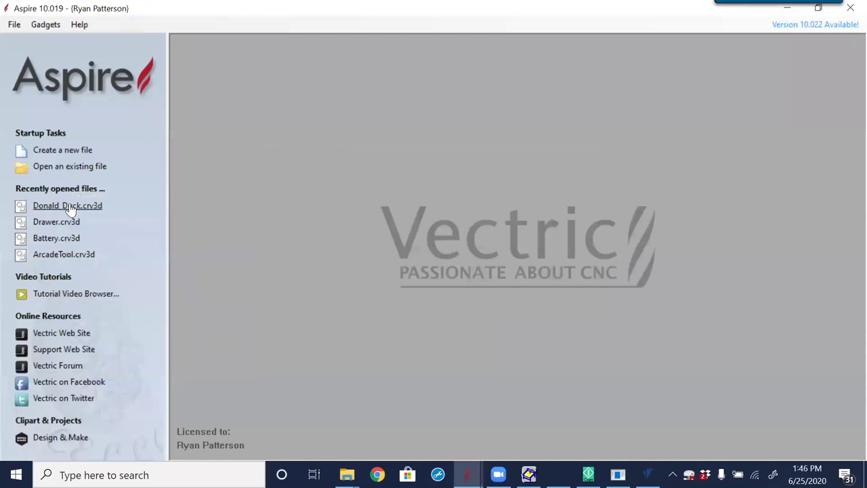
left_click(76, 150)
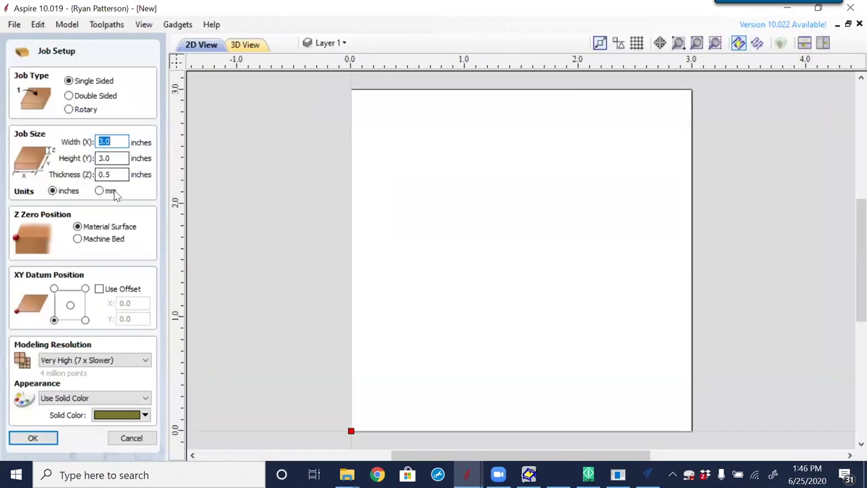
left_click(33, 440)
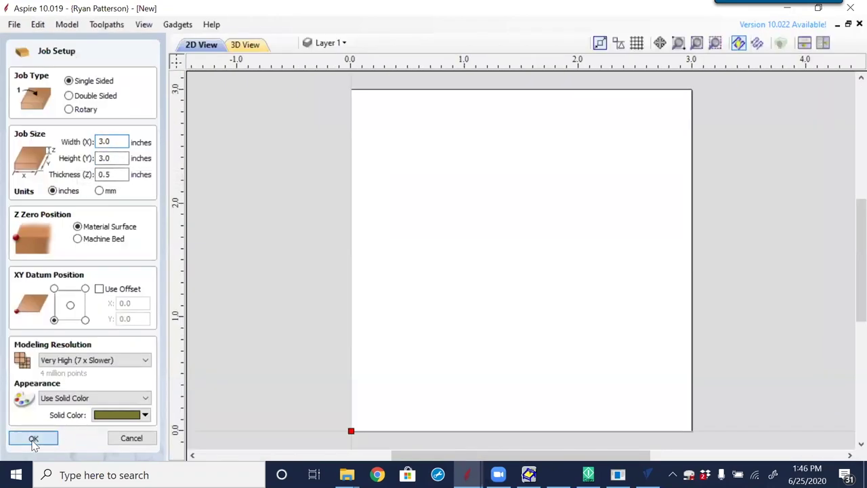
- Import Donald.DXF from the Probe folder in Trainings as a 3D component, accepting its default orientation and size
left_click(59, 439)
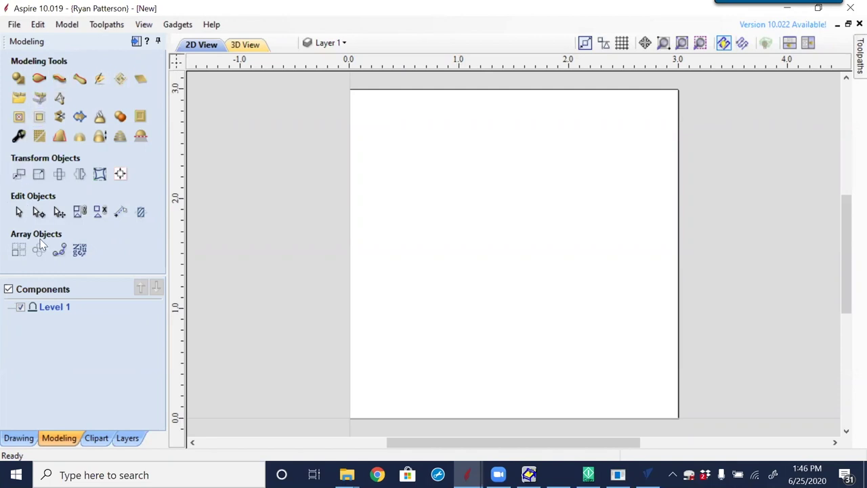
left_click(18, 100)
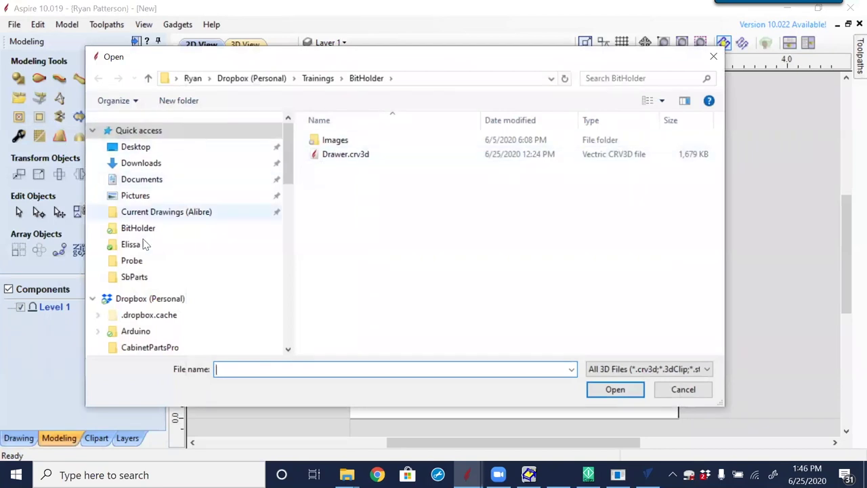
left_click_drag(291, 165, 299, 246)
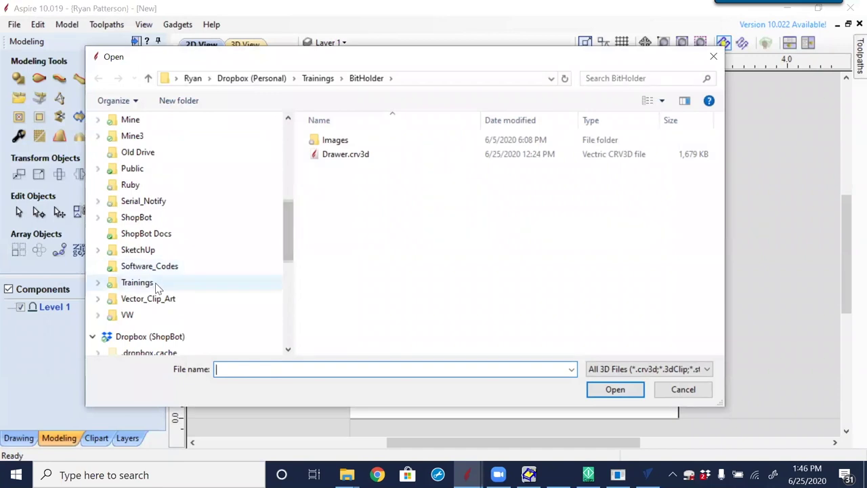
left_click(156, 284)
scroll(378, 265, "down", 5)
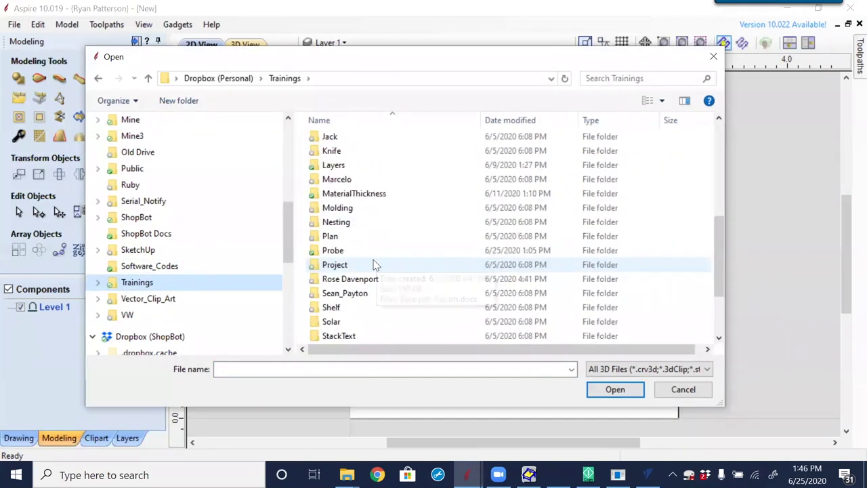
double_click(336, 250)
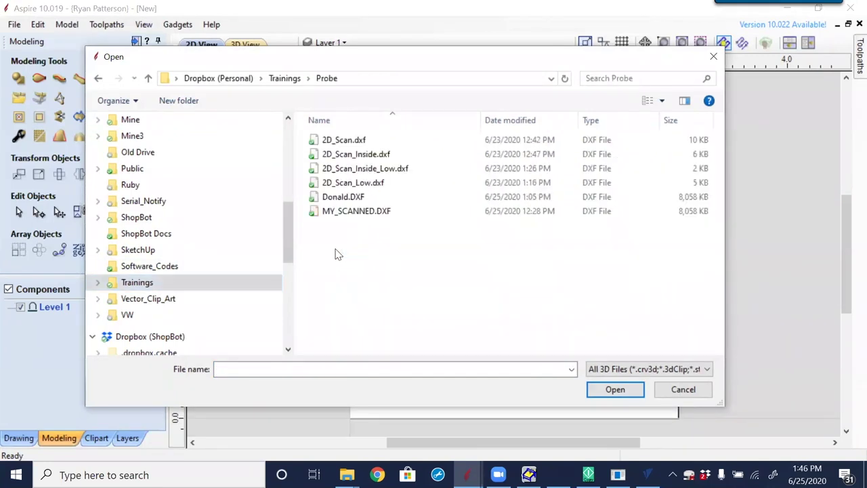
double_click(342, 197)
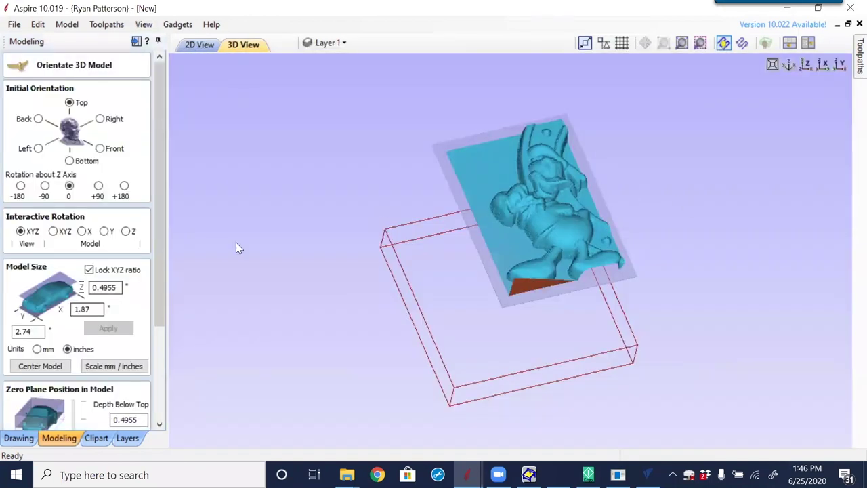
scroll(160, 325, "down", 3)
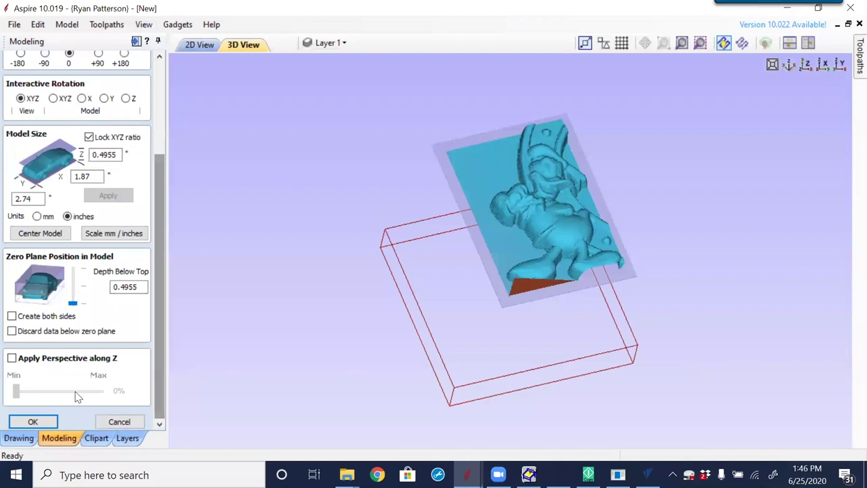
left_click(21, 423)
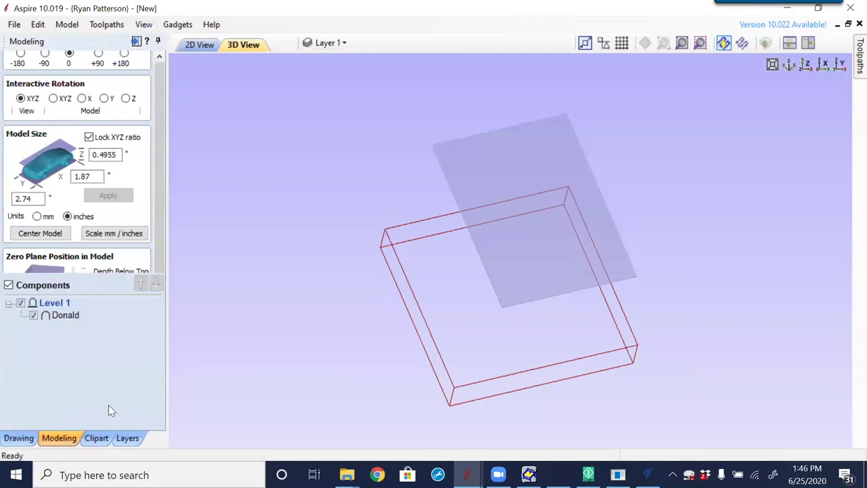
- Examine the surface roughness and scan lines of the imported duck scan up close in 3D
left_click_drag(545, 310, 554, 330)
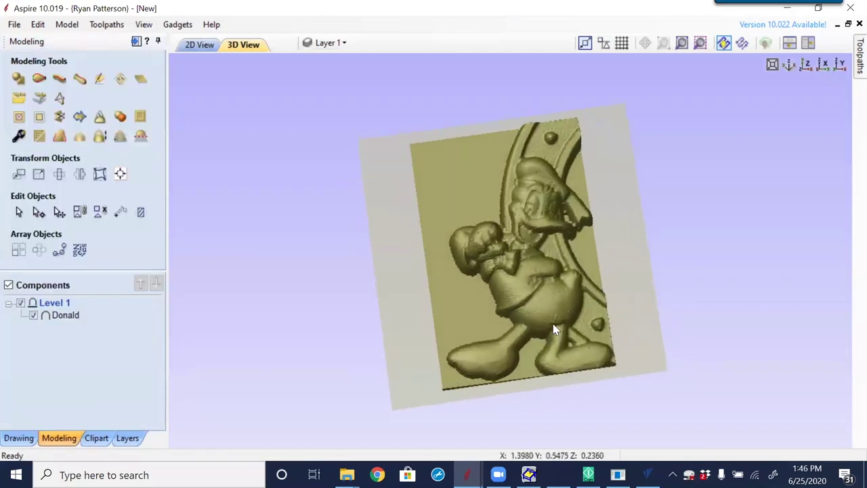
scroll(537, 302, "up", 5)
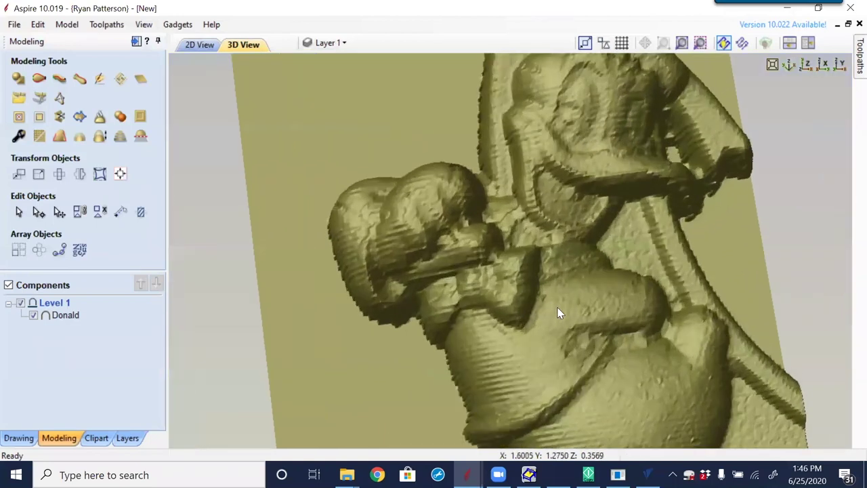
left_click_drag(612, 278, 550, 353)
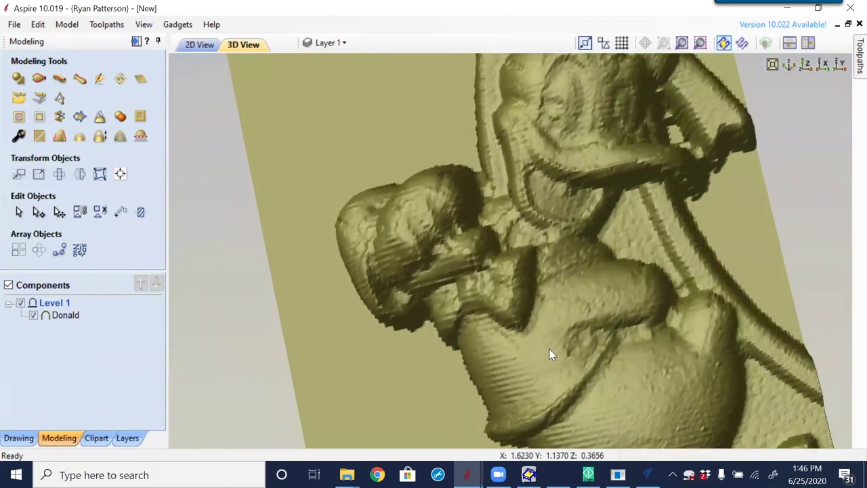
middle_click_drag(556, 382, 464, 266)
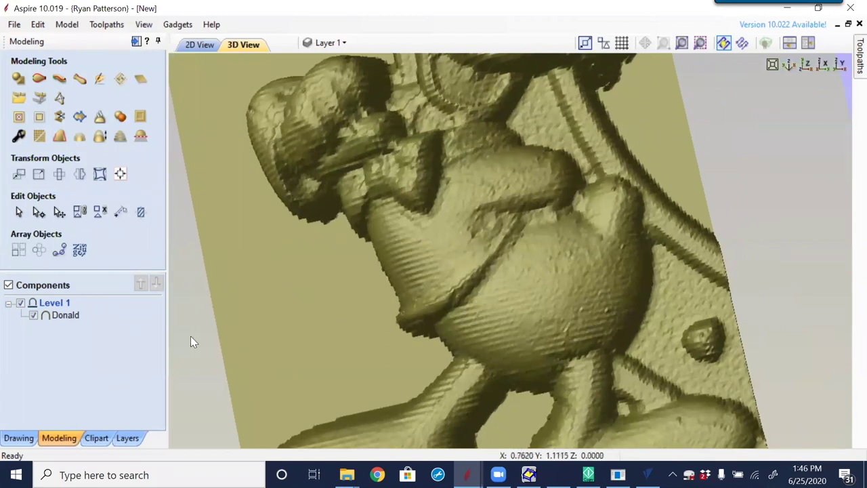
left_click_drag(385, 190, 322, 254)
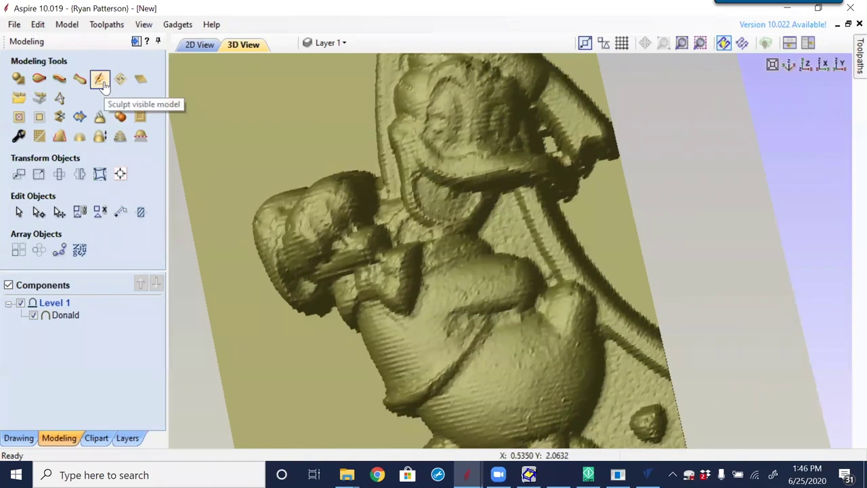
- Select the Donald component, view it in 2D, deselect it and return to the 3D view of the scan
left_click(68, 315)
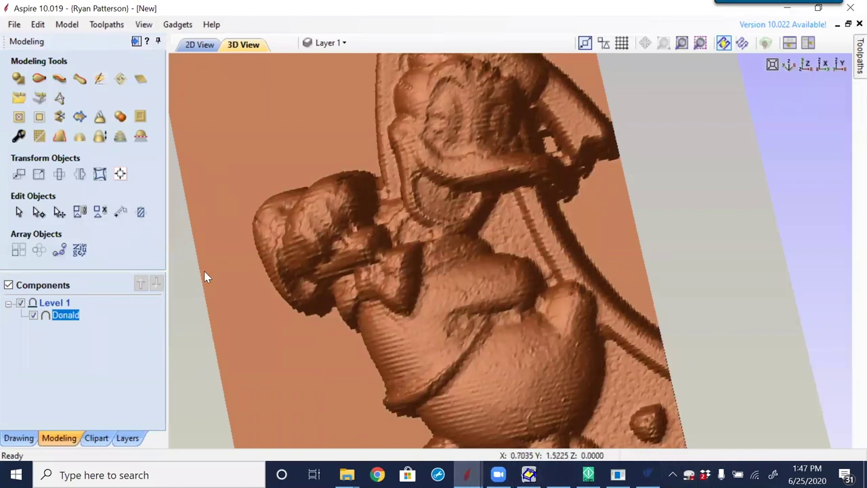
left_click(196, 45)
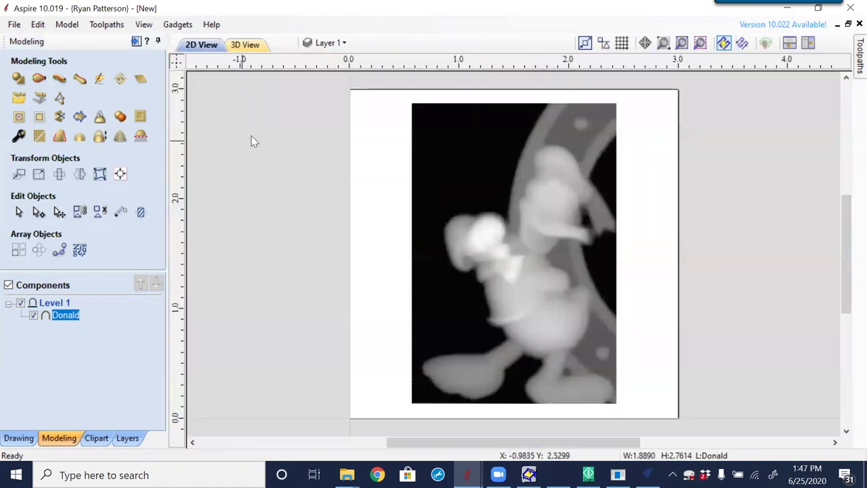
left_click(263, 227)
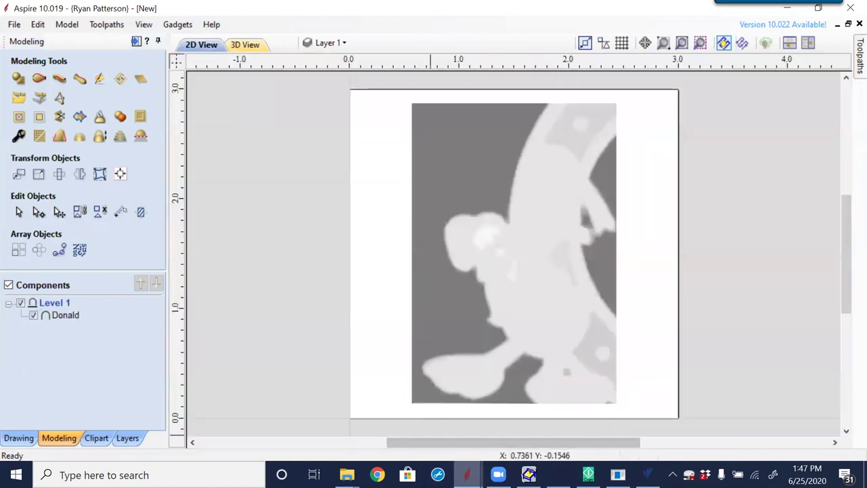
mouse_move(466, 475)
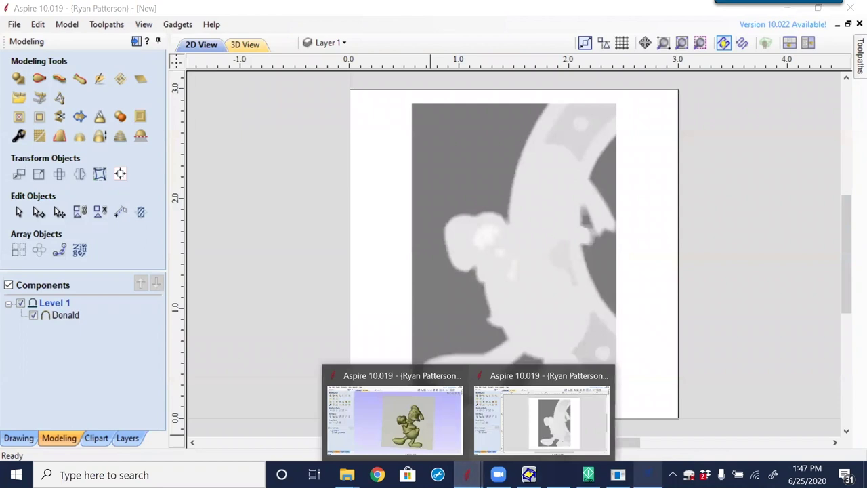
left_click(580, 428)
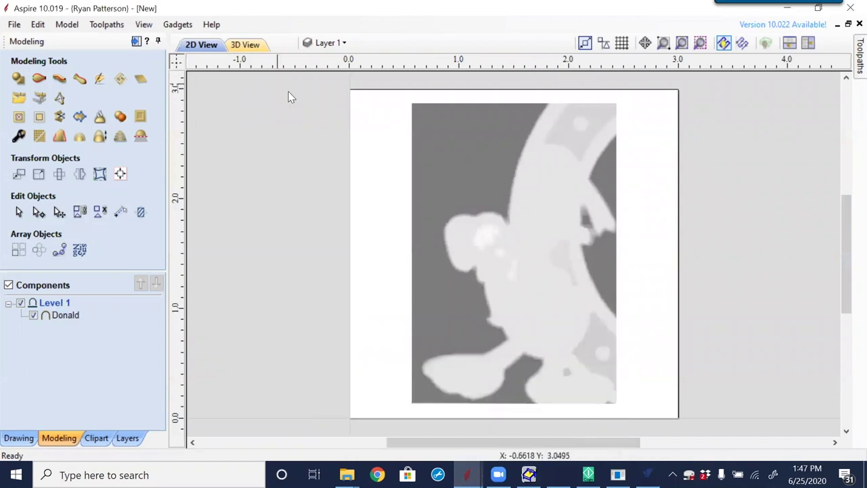
left_click(241, 45)
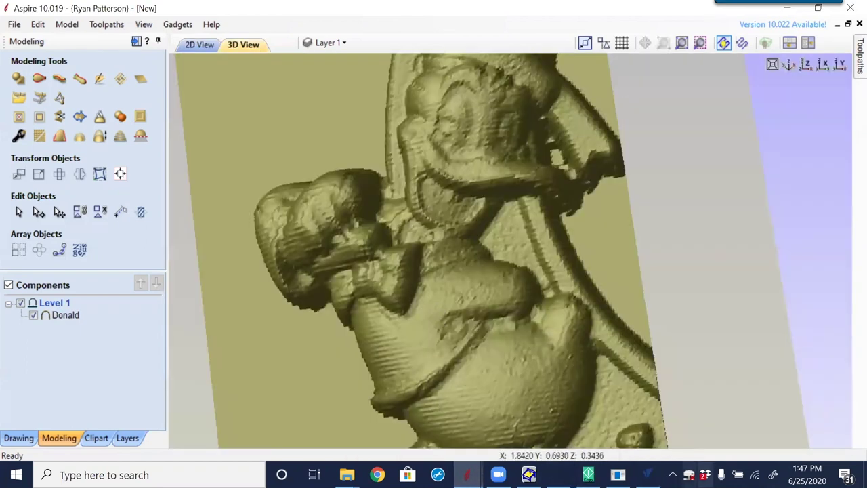
- Switch to VCarve for the duck outline vector, return to Aspire and try to paste it into the 2D view
mouse_move(649, 475)
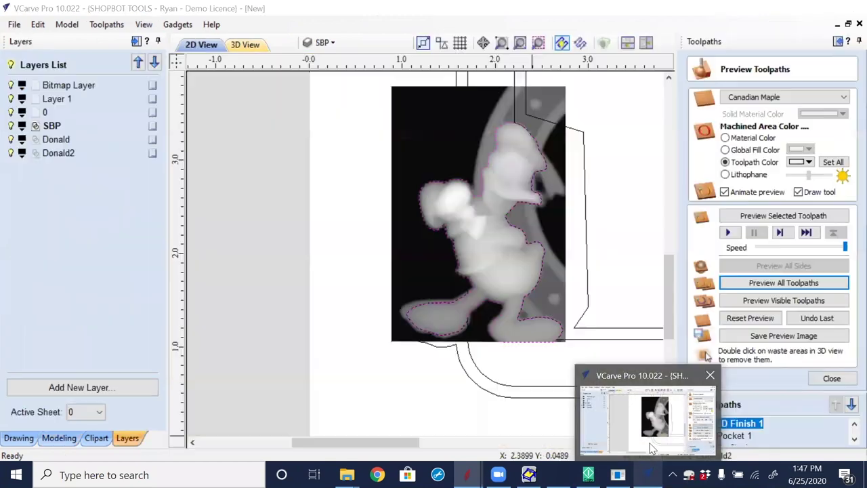
left_click(650, 448)
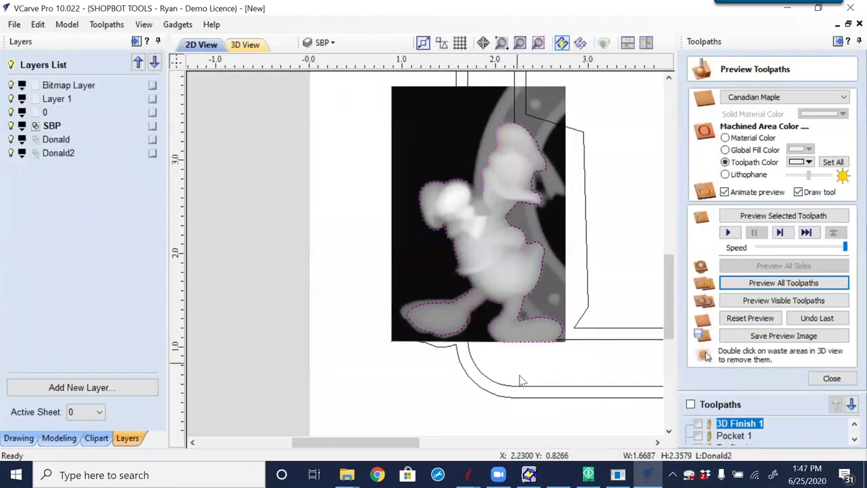
left_click(529, 349)
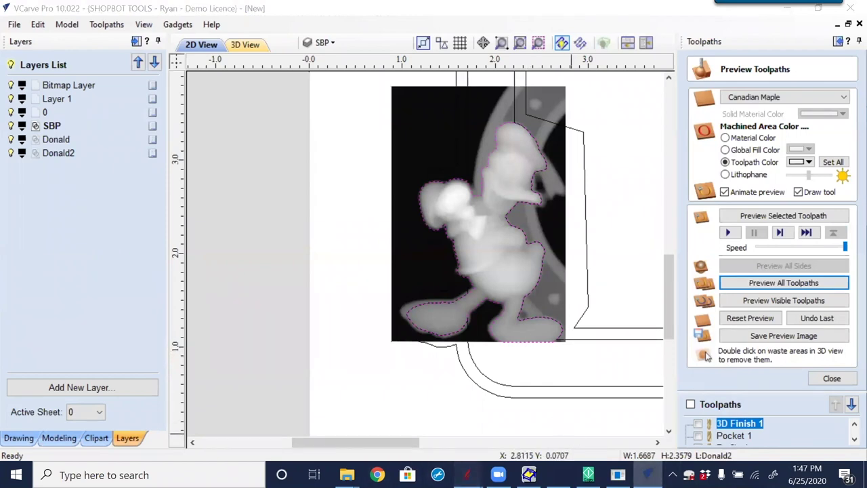
mouse_move(467, 475)
left_click(545, 422)
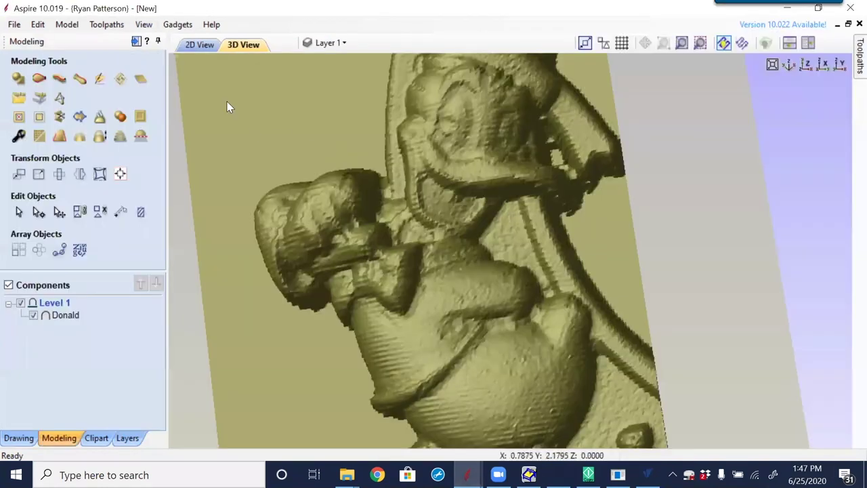
left_click(200, 47)
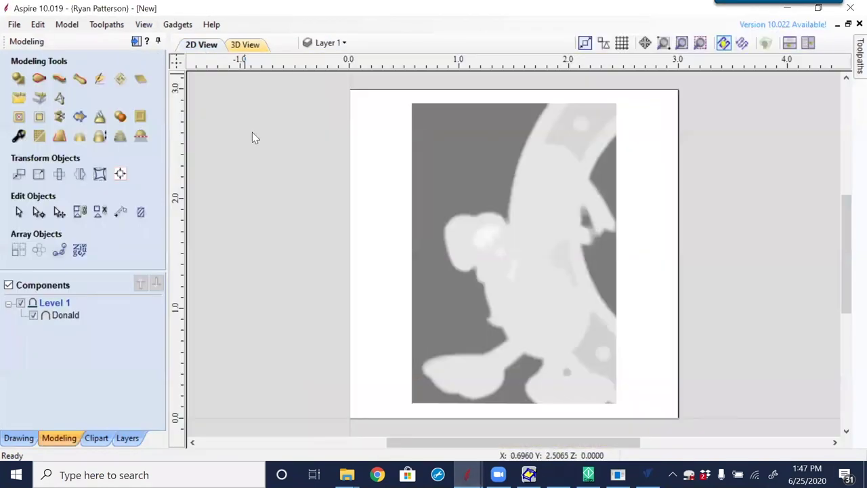
right_click(402, 305)
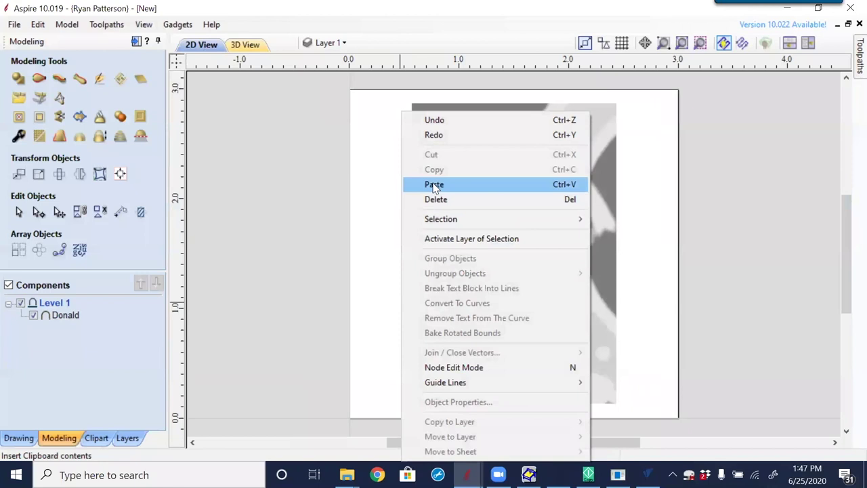
left_click(434, 185)
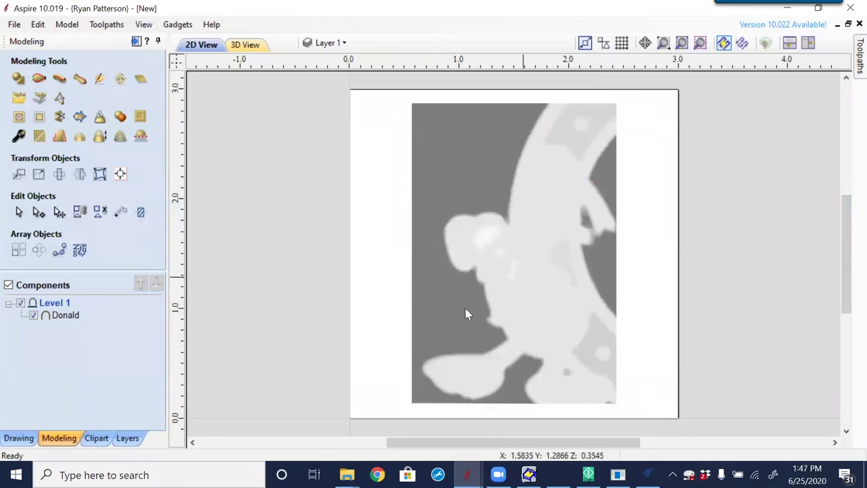
- Select the Donald component and preview a black-and-white bitmap trace of it with a 0.50 threshold
middle_click_drag(526, 272, 450, 275)
scroll(449, 276, "down", 1)
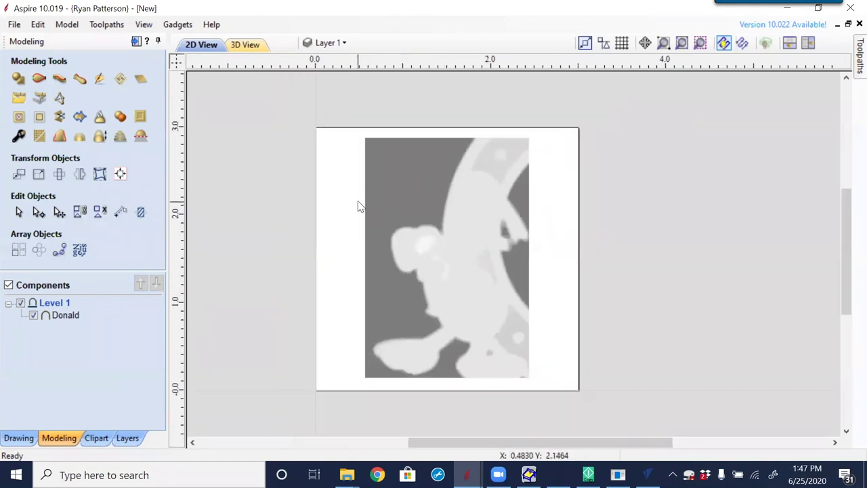
left_click(451, 235)
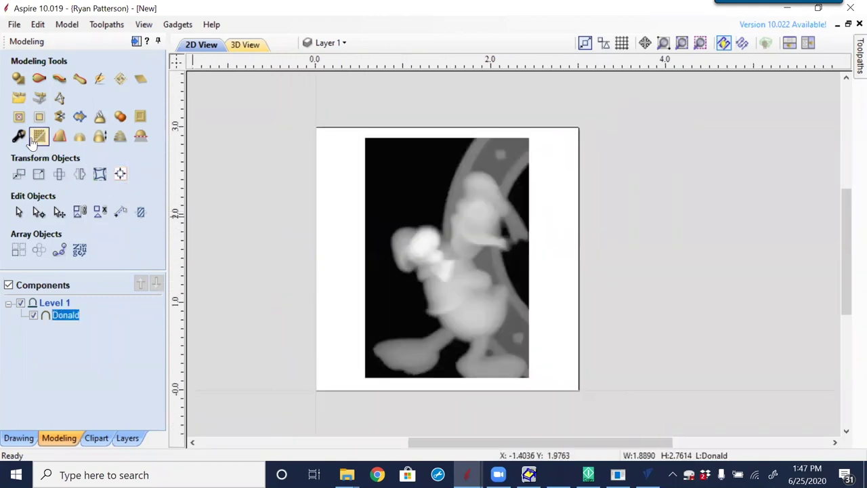
left_click(18, 438)
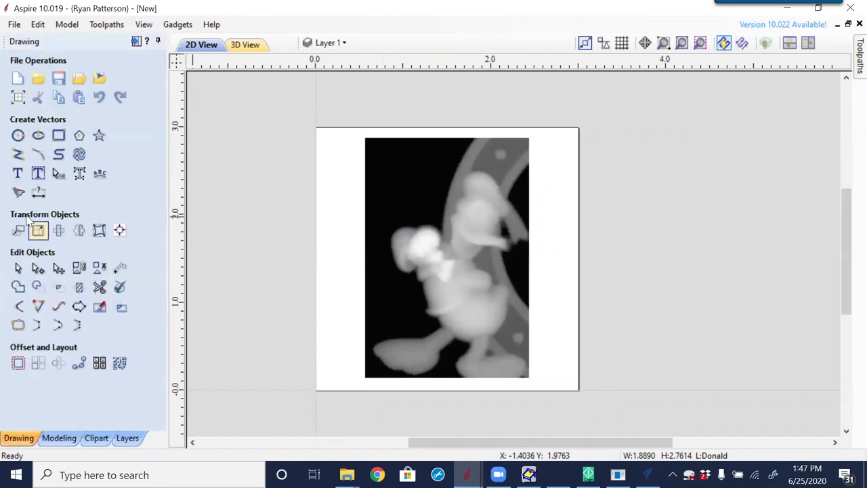
left_click(19, 192)
mouse_move(64, 182)
left_mouse_down()
mouse_move(54, 180)
mouse_move(63, 187)
left_mouse_up()
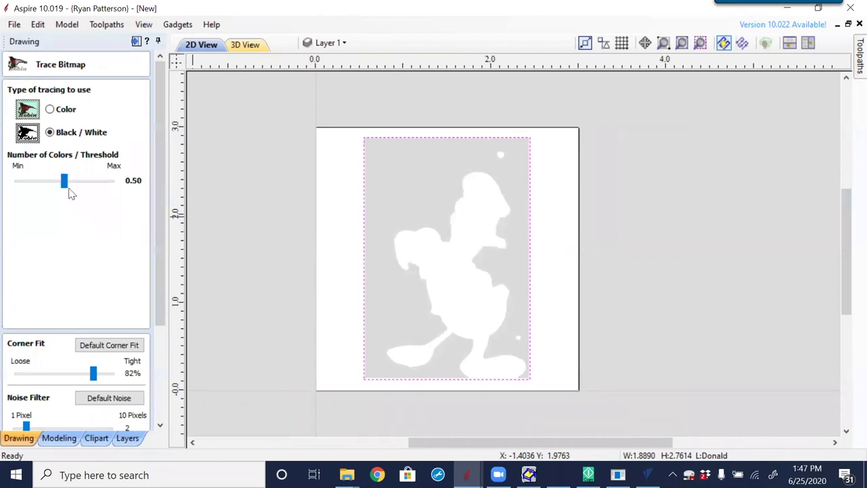
scroll(122, 305, "down", 3)
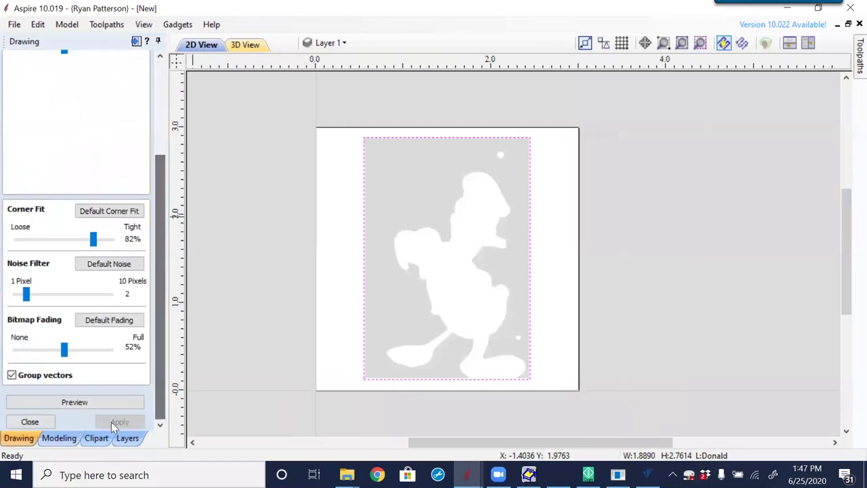
left_click(95, 403)
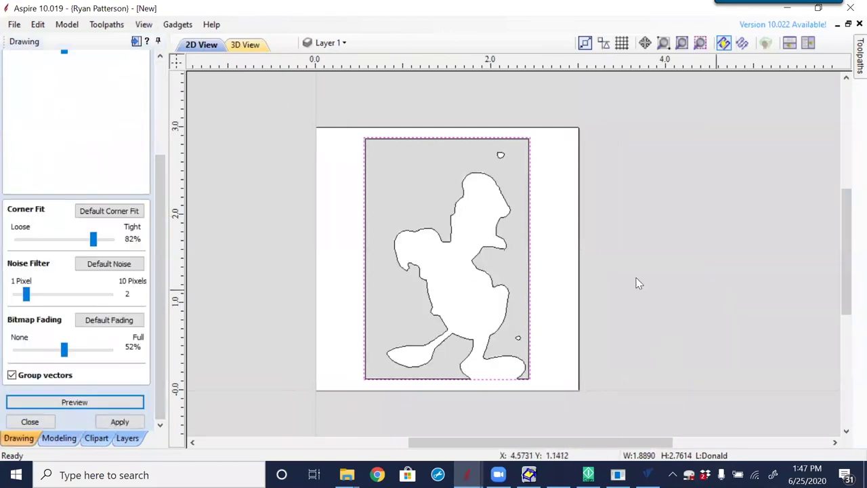
- Apply the traced duck outline vectors and close the bitmap tracing
scroll(630, 353, "up", 3)
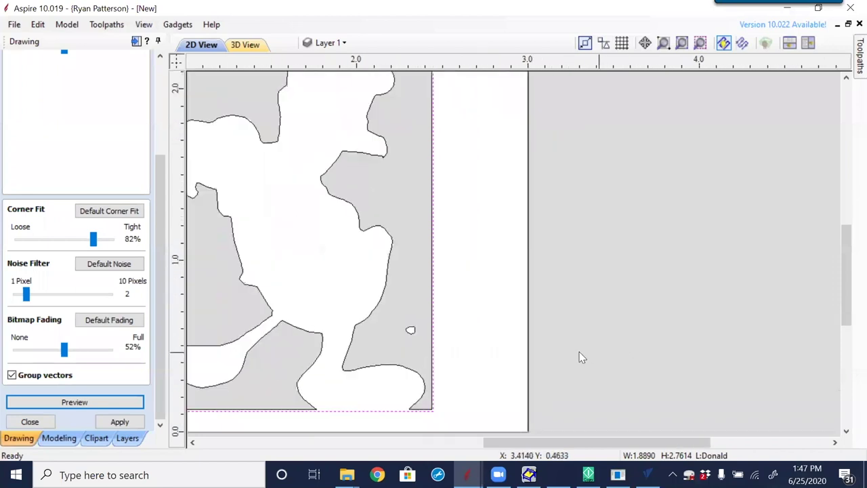
left_click(461, 364)
left_click(281, 353)
middle_click_drag(280, 353, 391, 309)
left_click(364, 290)
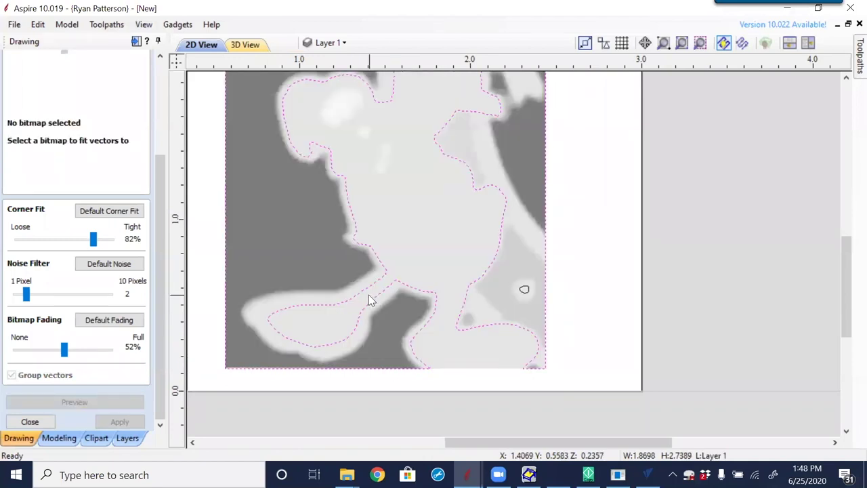
left_click(30, 422)
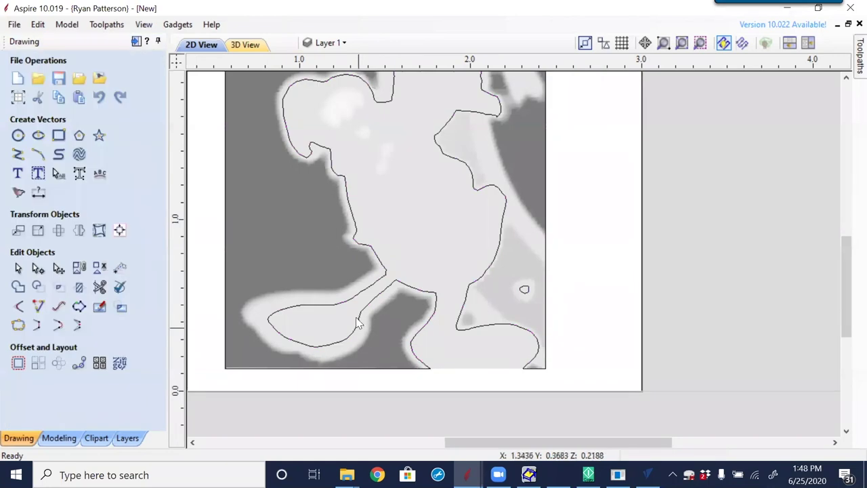
- Inspect the traced outline's nodes, leave node editing and tile the 2D and 3D views side by side
double_click(362, 295)
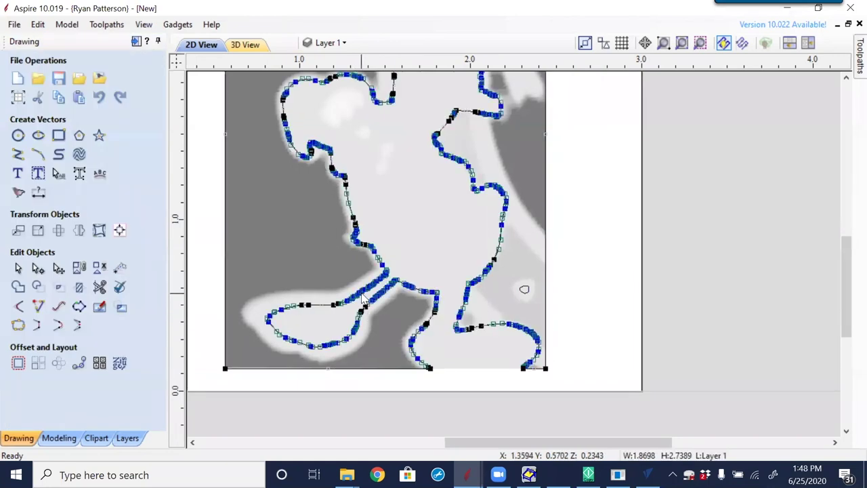
scroll(533, 233, "down", 3)
scroll(569, 236, "up", 2)
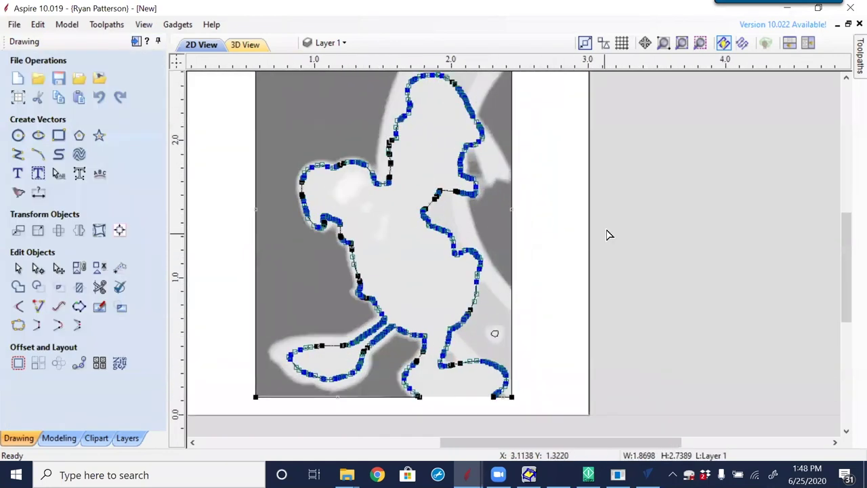
left_click(252, 46)
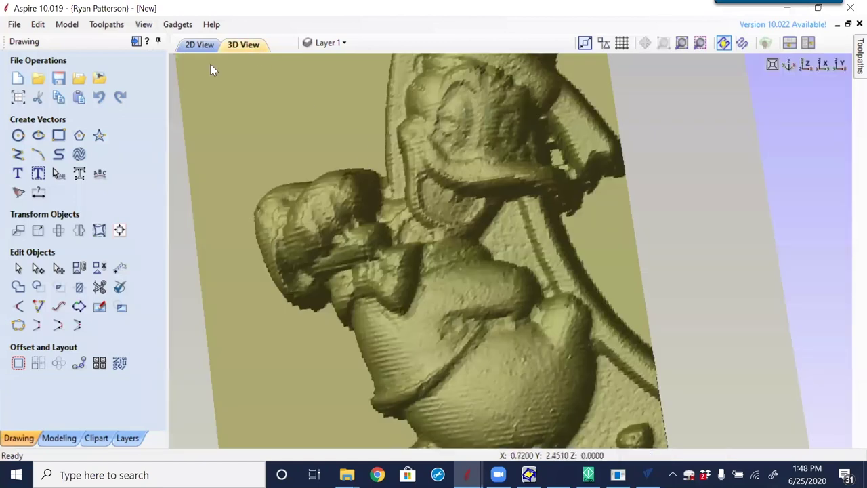
left_click(808, 43)
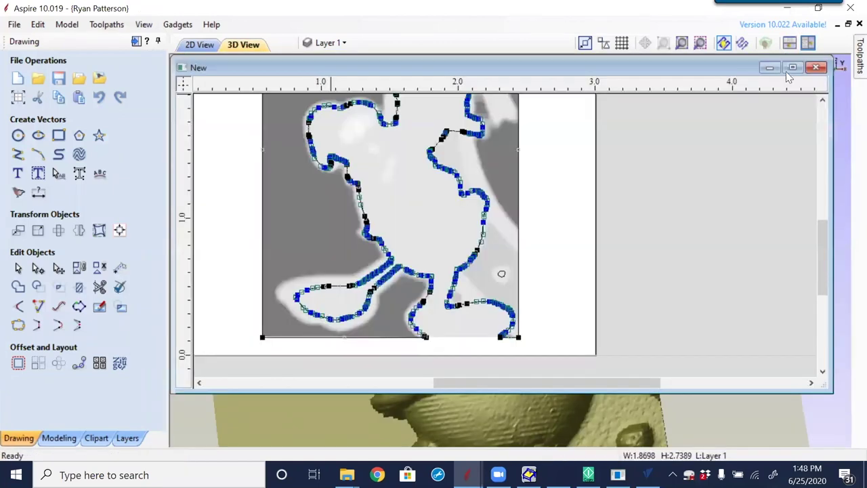
left_click(424, 413)
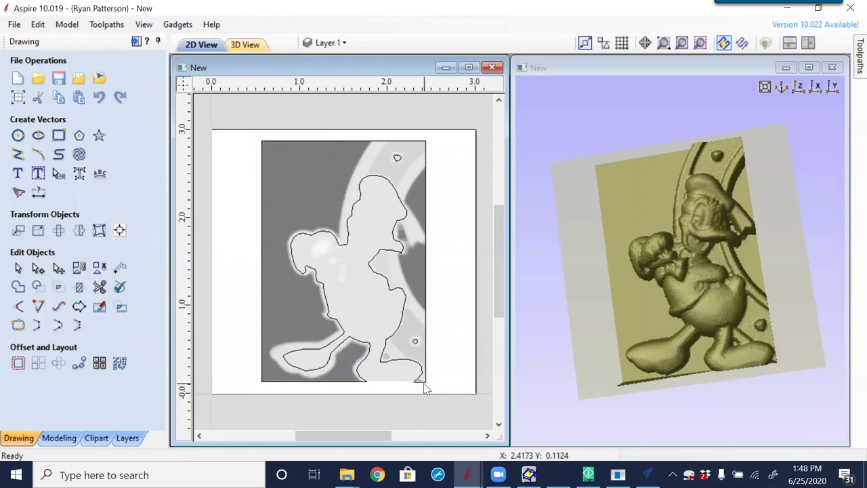
- Select the traced outline together with the Donald component and clear the background area inside the vector
left_click(424, 383)
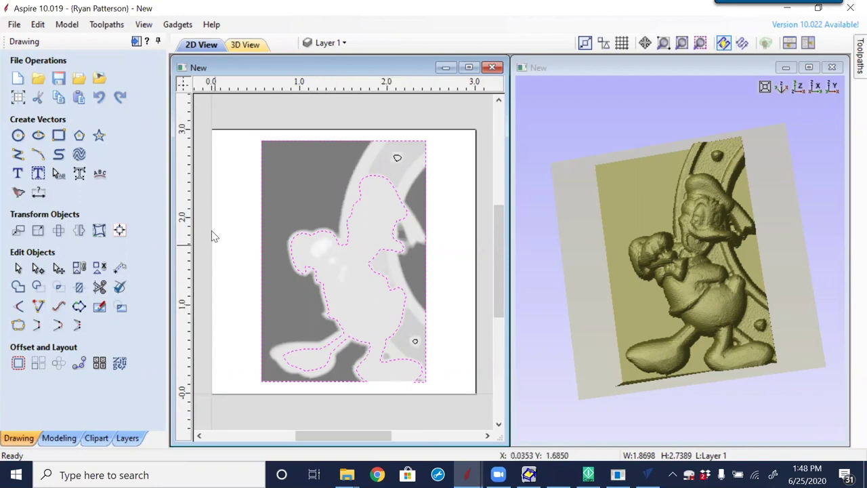
left_click(56, 438)
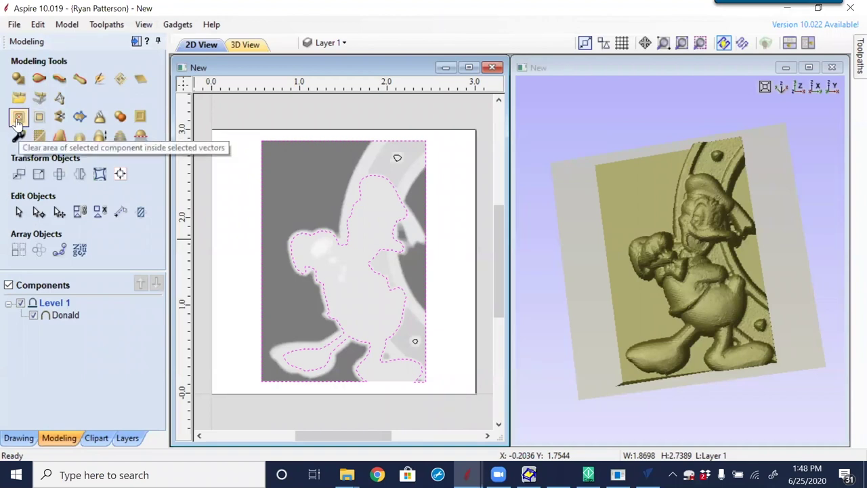
left_click(229, 170)
left_click(291, 181)
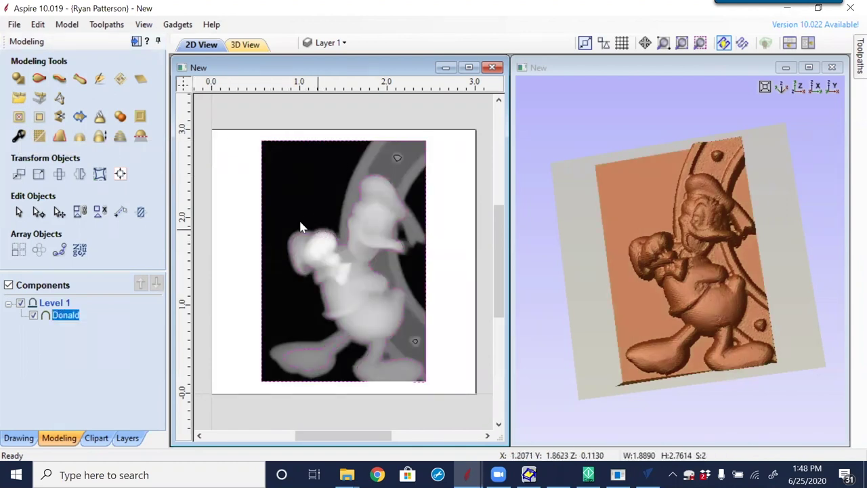
left_click(18, 117)
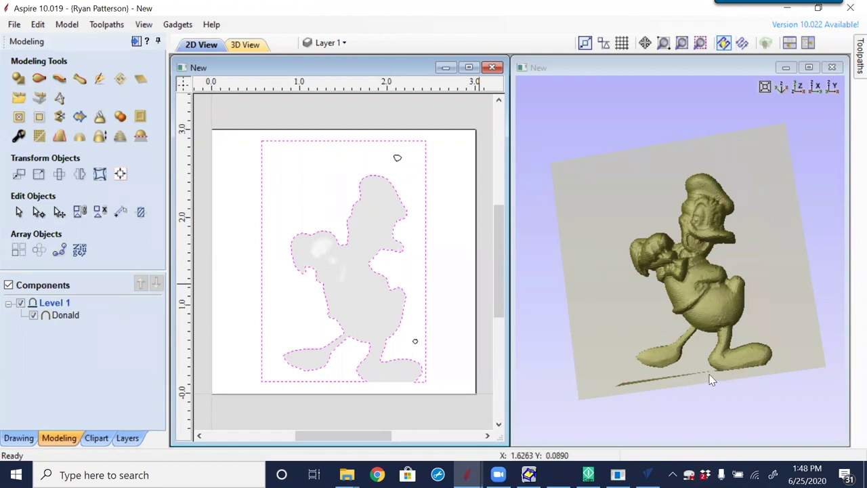
- Undo the clearing and move the nodes of the traced vector's lower edge, beside the duck's feet, down past the component
middle_click_drag(354, 378, 365, 330)
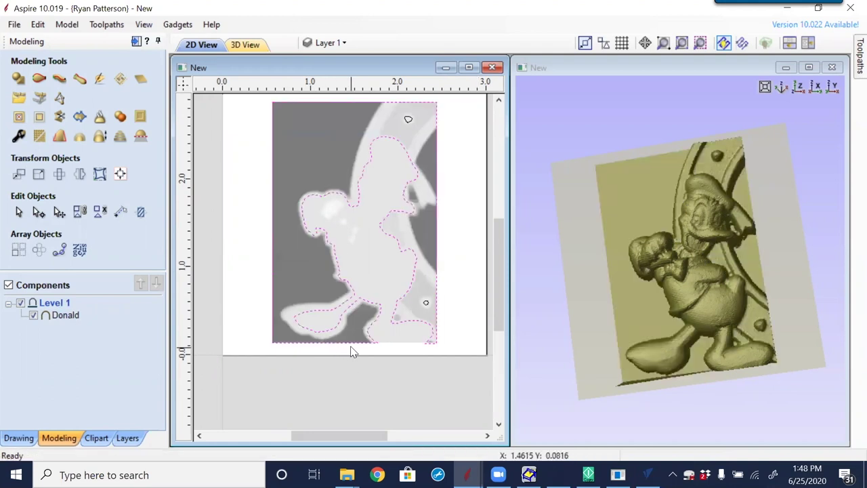
key("n")
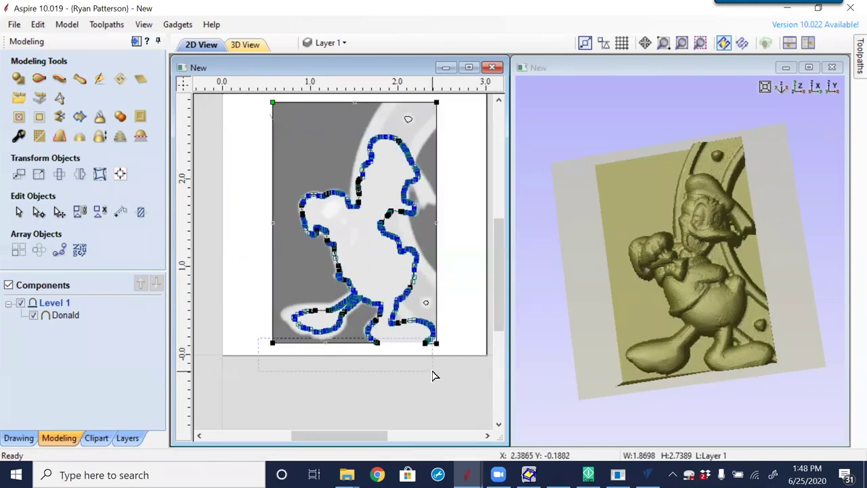
scroll(414, 370, "up", 3)
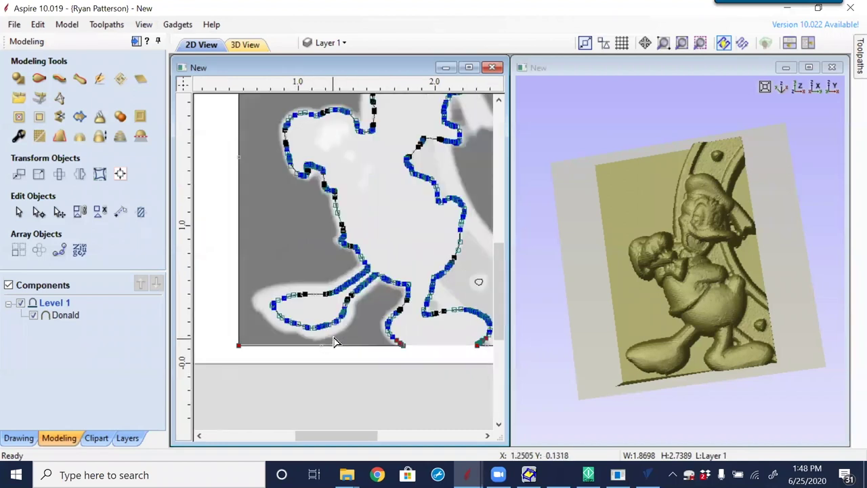
left_click(427, 366)
scroll(425, 351, "up", 2)
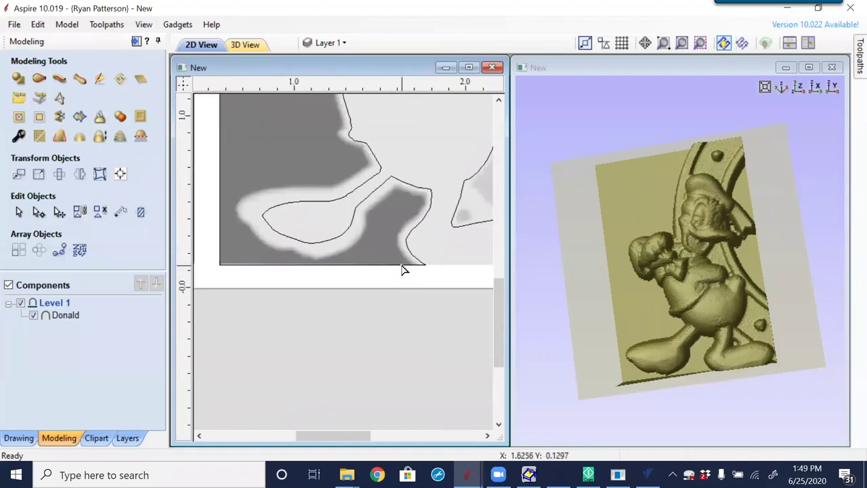
left_click(428, 263)
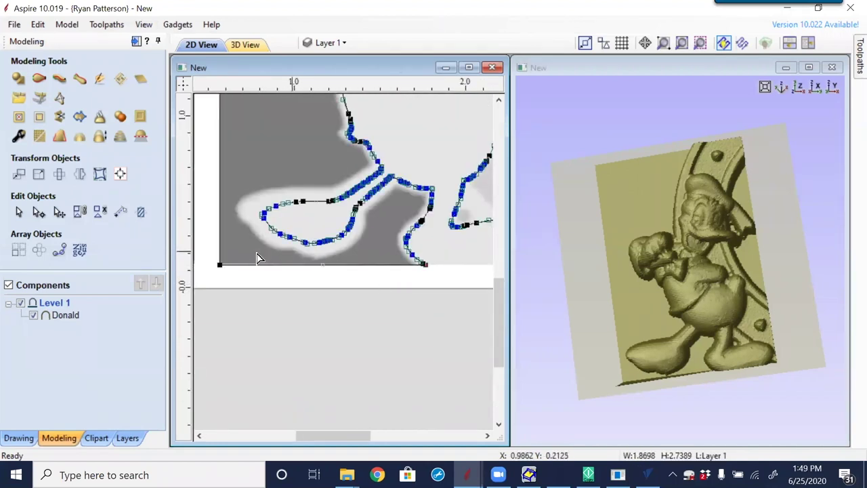
left_click(219, 264)
key("Down")
key("Down")
key("Down")
key("Down")
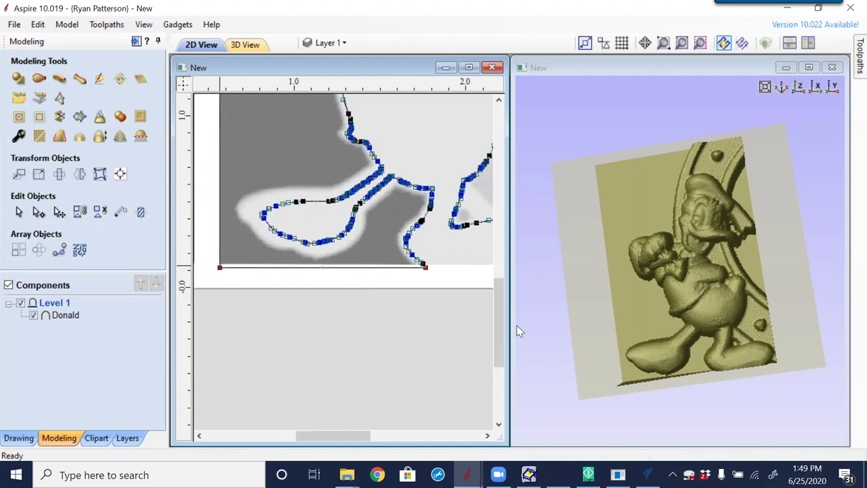
left_click(438, 366)
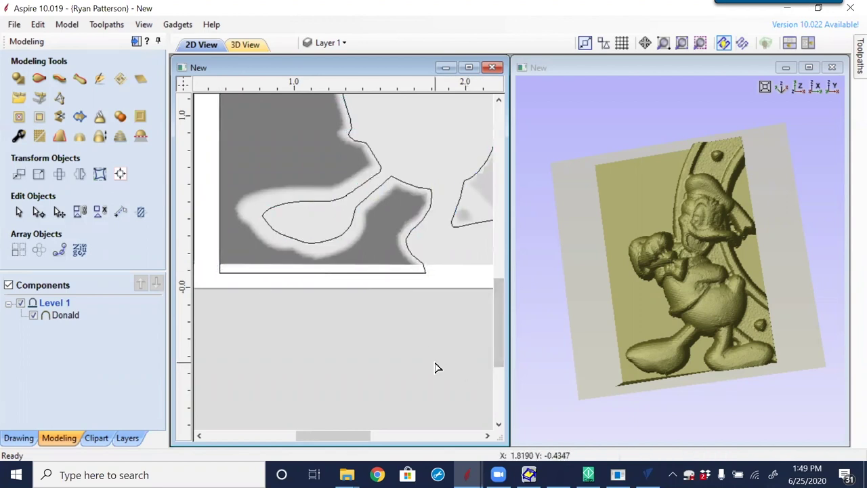
- Select the edited outline together with the Donald component and clear the component's background area inside the vector
right_click(419, 325)
left_click(366, 307)
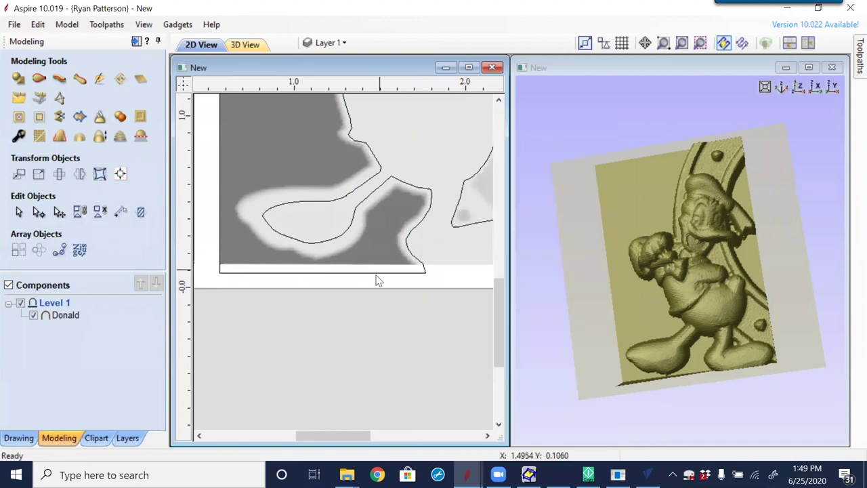
left_click(378, 281)
scroll(348, 300, "down", 3)
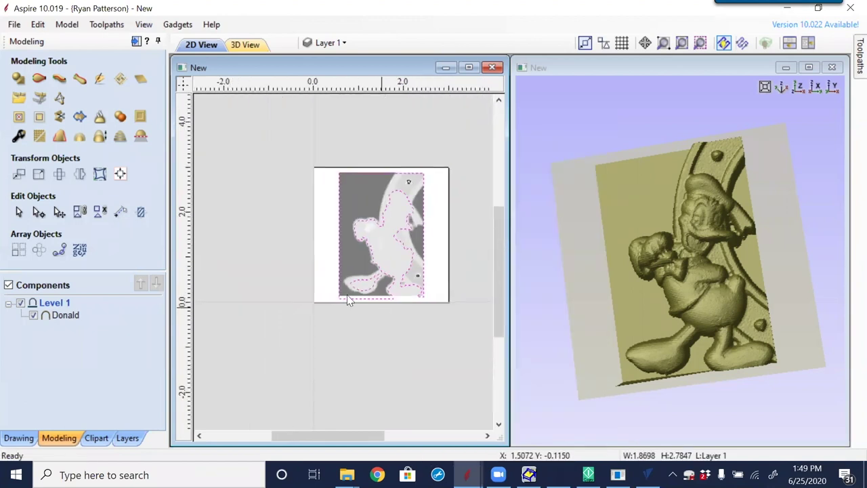
left_click(16, 118)
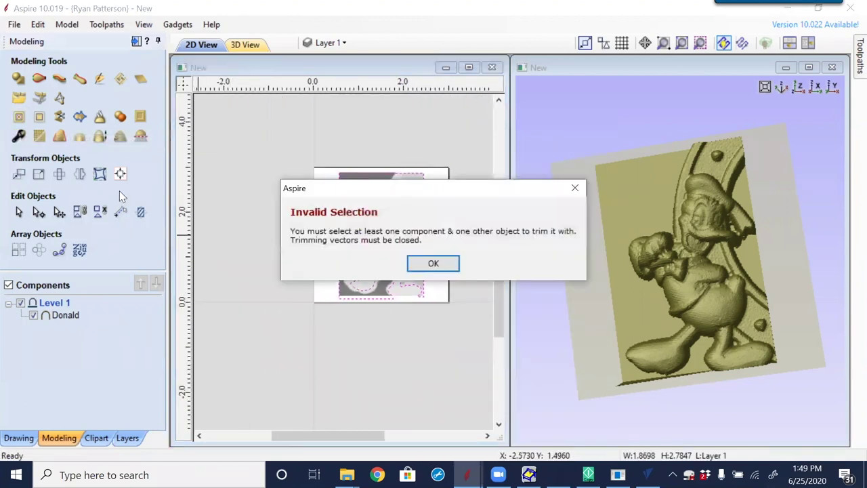
left_click(434, 264)
left_click(388, 219)
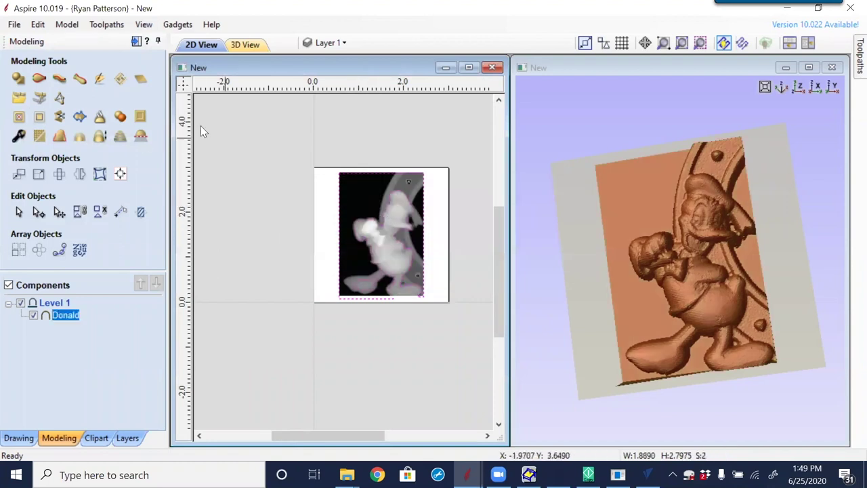
left_click(19, 116)
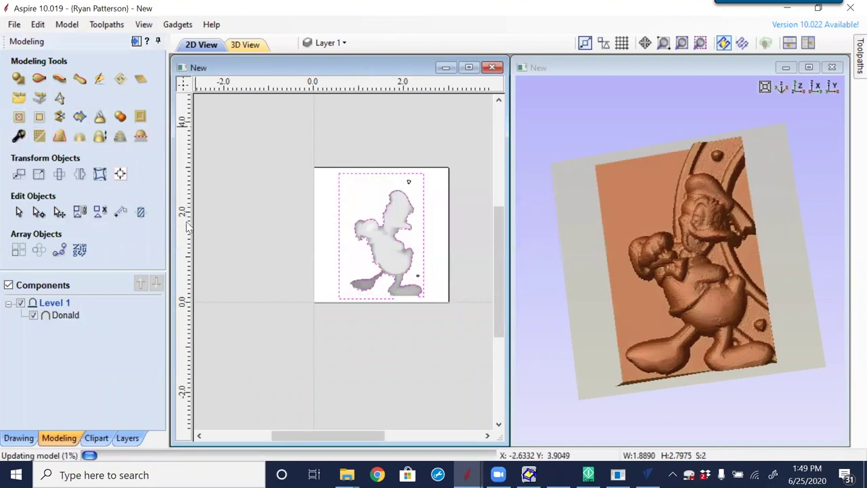
left_click(400, 373)
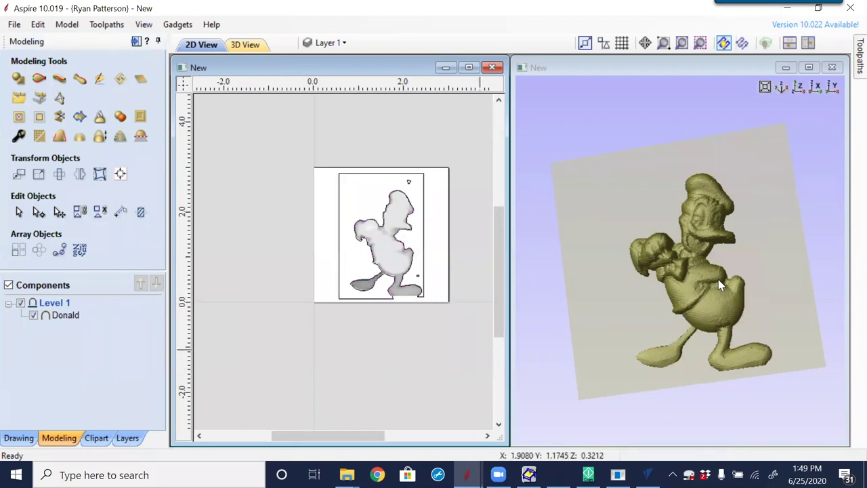
- Select the Donald component and open it for sculpting
scroll(731, 285, "up", 5)
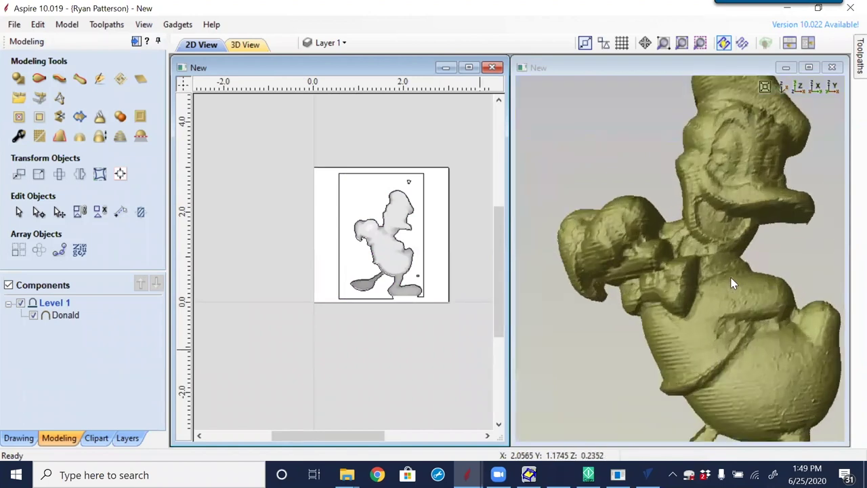
left_click_drag(735, 276, 530, 233)
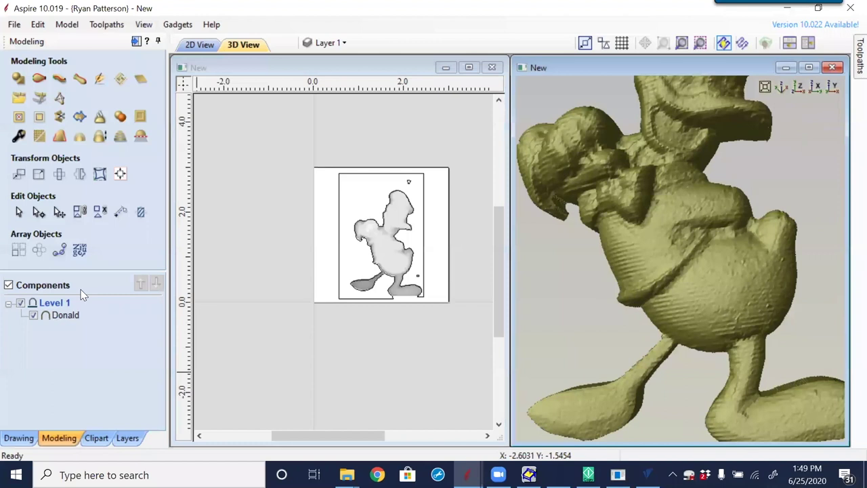
left_click(100, 81)
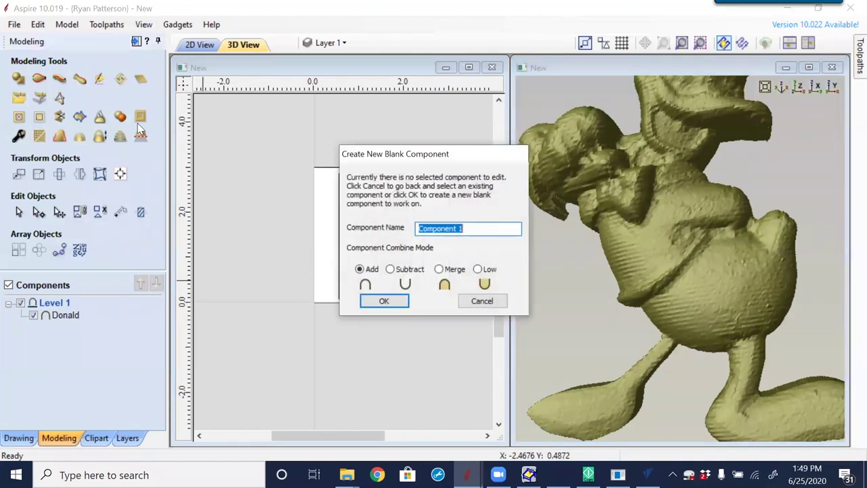
left_click(483, 302)
left_click(66, 316)
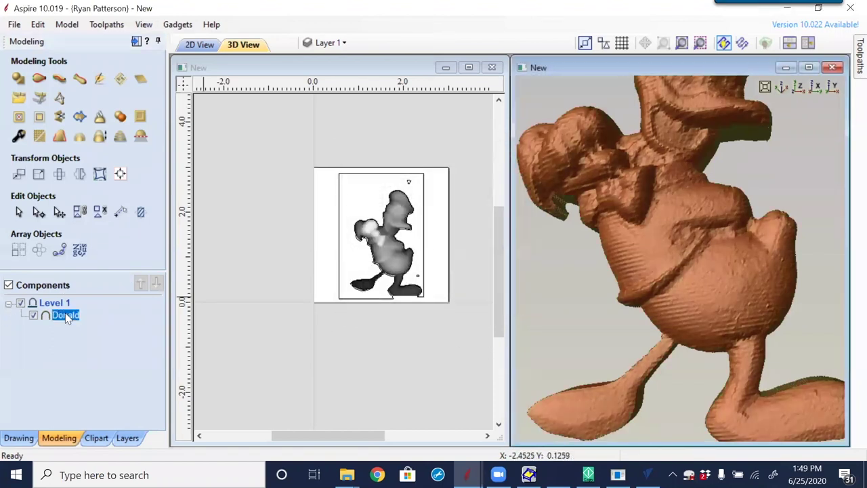
left_click(101, 80)
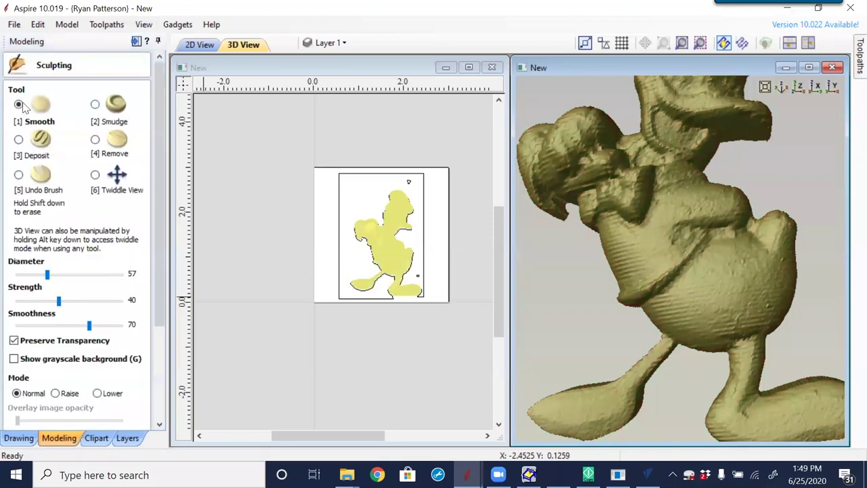
- Smooth the rough surface of the duck's belly with the Smooth brush at diameter 81 and strength 40
scroll(746, 296, "down", 4, "ctrl")
scroll(746, 296, "up", 10, "ctrl")
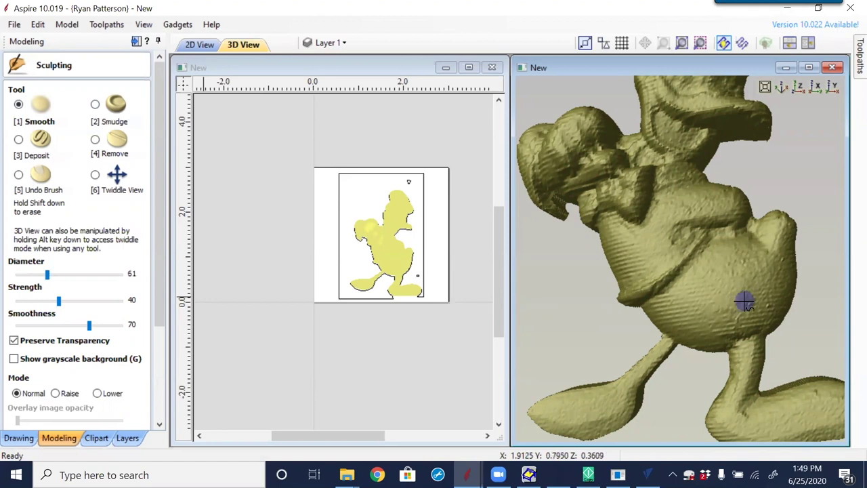
scroll(737, 312, "down", 5, "ctrl")
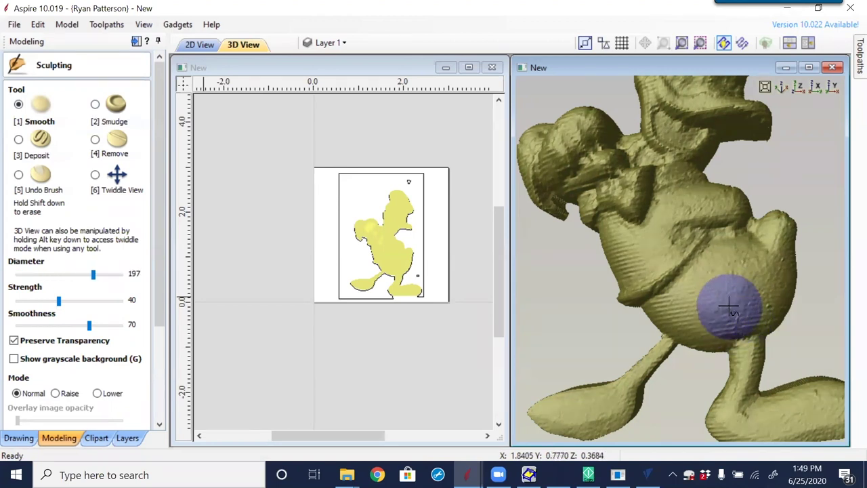
scroll(728, 305, "down", 8, "ctrl")
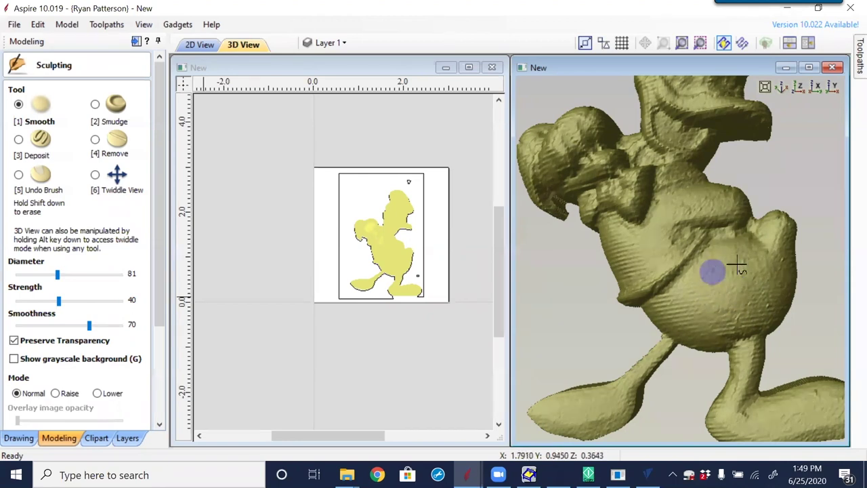
mouse_move(737, 263)
left_mouse_down()
mouse_move(710, 269)
mouse_move(721, 258)
mouse_move(694, 279)
mouse_move(698, 288)
mouse_move(720, 263)
mouse_move(687, 304)
mouse_move(731, 282)
mouse_move(710, 285)
mouse_move(694, 301)
mouse_move(730, 281)
mouse_move(703, 299)
mouse_move(736, 290)
mouse_move(661, 311)
mouse_move(688, 325)
mouse_move(666, 314)
mouse_move(671, 322)
mouse_move(674, 303)
mouse_move(648, 313)
mouse_move(668, 304)
mouse_move(693, 316)
mouse_move(723, 315)
mouse_move(701, 325)
mouse_move(771, 273)
mouse_move(761, 307)
mouse_move(766, 296)
mouse_move(771, 308)
mouse_move(774, 286)
mouse_move(756, 315)
mouse_move(740, 315)
mouse_move(712, 350)
mouse_move(734, 318)
mouse_move(706, 336)
mouse_move(724, 317)
mouse_move(738, 253)
mouse_move(752, 262)
mouse_move(746, 236)
mouse_move(721, 239)
mouse_move(678, 293)
mouse_move(720, 269)
mouse_move(727, 251)
mouse_move(663, 313)
mouse_move(715, 265)
mouse_move(708, 313)
mouse_move(689, 328)
mouse_move(761, 301)
mouse_move(788, 234)
mouse_move(769, 241)
mouse_move(748, 320)
mouse_move(765, 312)
mouse_move(778, 318)
mouse_move(779, 274)
left_mouse_up()
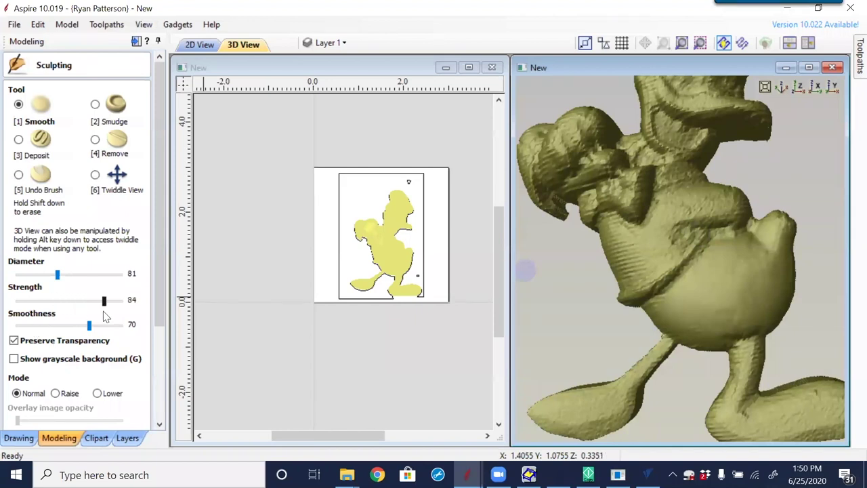
- Raise the Smooth brush strength to 100 and smooth the duck's belly, shirt and arm
left_click_drag(105, 300, 122, 300)
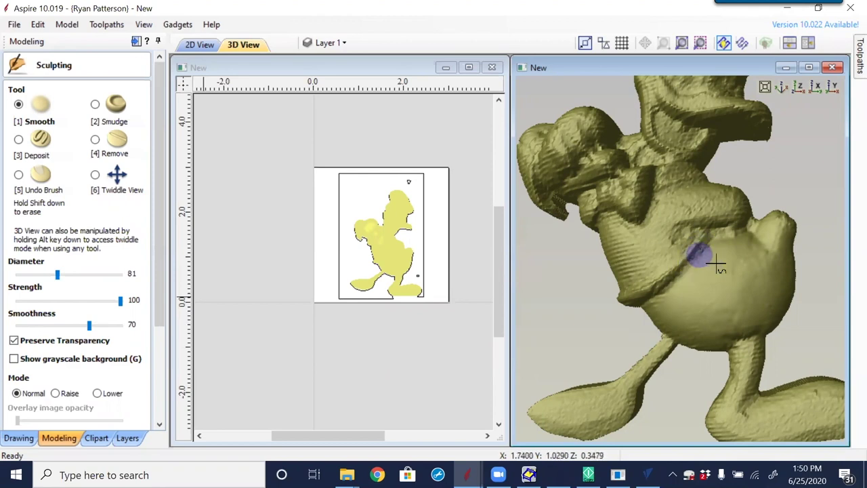
mouse_move(698, 250)
left_mouse_down()
mouse_move(682, 267)
mouse_move(695, 245)
mouse_move(667, 282)
mouse_move(630, 297)
mouse_move(679, 269)
mouse_move(659, 286)
mouse_move(703, 244)
mouse_move(660, 302)
mouse_move(709, 259)
mouse_move(681, 314)
mouse_move(727, 263)
mouse_move(714, 307)
mouse_move(737, 271)
mouse_move(720, 297)
mouse_move(721, 322)
mouse_move(765, 271)
mouse_move(777, 274)
mouse_move(774, 293)
mouse_move(730, 329)
mouse_move(682, 326)
mouse_move(754, 297)
mouse_move(662, 329)
mouse_move(692, 325)
mouse_move(654, 310)
mouse_move(701, 317)
mouse_move(736, 270)
mouse_move(764, 255)
mouse_move(762, 245)
mouse_move(738, 240)
left_mouse_up()
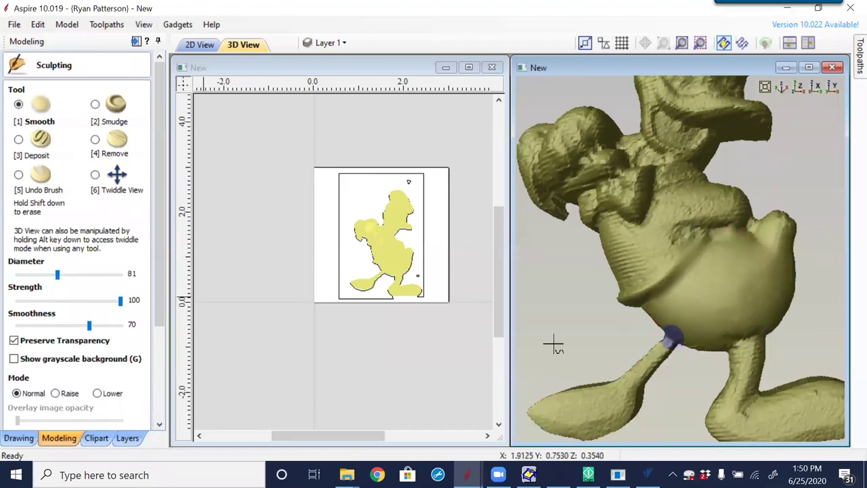
mouse_move(674, 280)
left_mouse_down()
mouse_move(664, 252)
mouse_move(610, 285)
mouse_move(629, 271)
mouse_move(603, 237)
mouse_move(605, 224)
mouse_move(630, 239)
mouse_move(621, 248)
mouse_move(651, 234)
mouse_move(666, 207)
mouse_move(635, 238)
mouse_move(614, 223)
mouse_move(647, 238)
mouse_move(728, 197)
mouse_move(704, 188)
mouse_move(668, 191)
mouse_move(742, 203)
mouse_move(678, 236)
mouse_move(710, 226)
mouse_move(717, 234)
mouse_move(712, 229)
mouse_move(672, 250)
mouse_move(652, 284)
left_mouse_up()
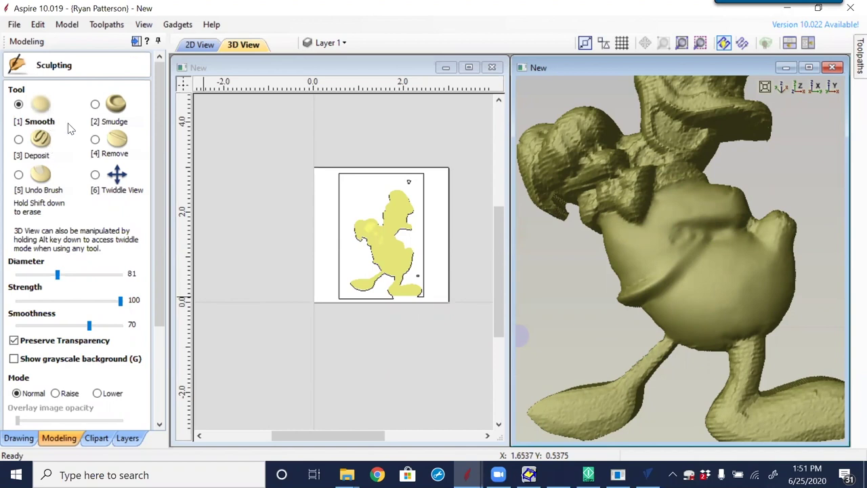
- Carve grooves between the fingers of the duck's raised hand with the Remove brush, reducing its diameter to 55, then 35
left_click(98, 141)
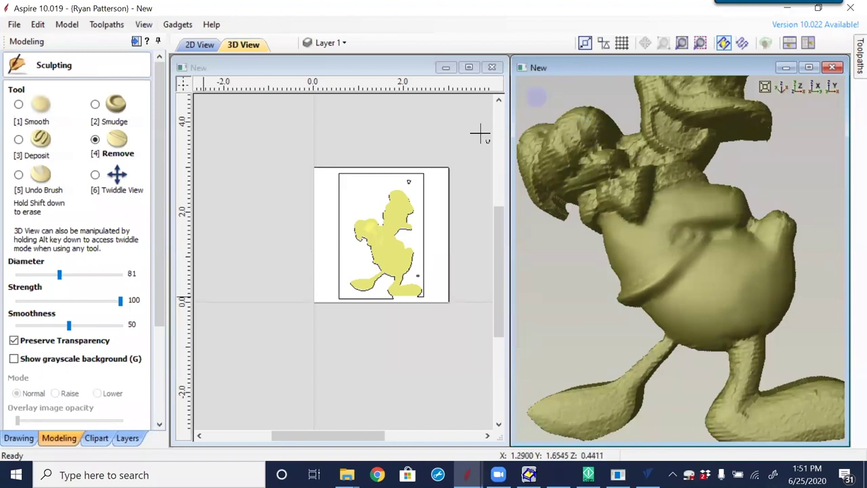
scroll(567, 133, "down", 5, "ctrl")
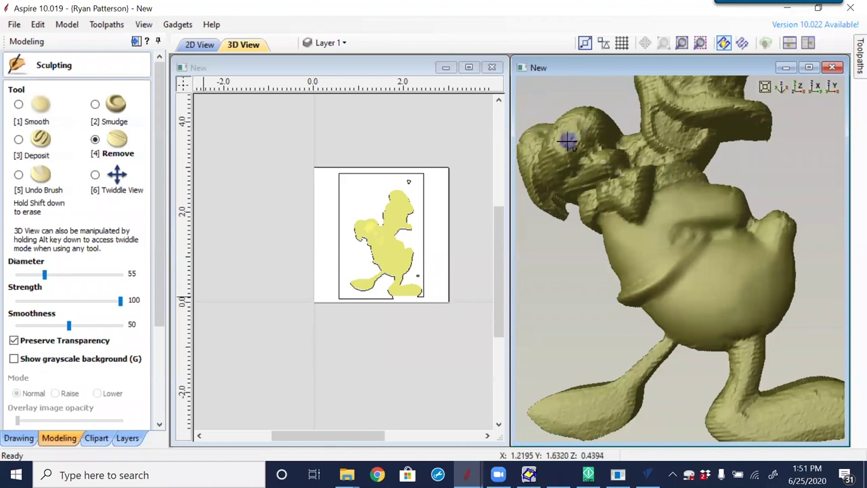
left_click_drag(562, 140, 573, 162)
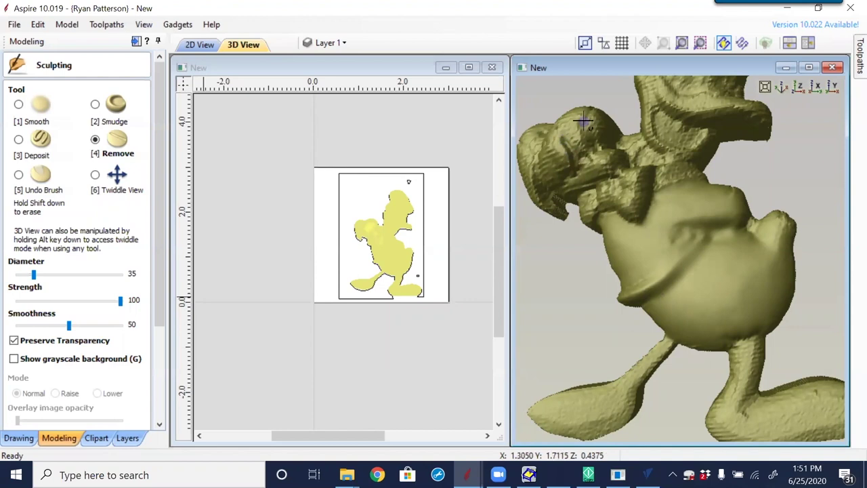
mouse_move(581, 120)
left_mouse_down()
mouse_move(591, 152)
mouse_move(604, 135)
left_mouse_up()
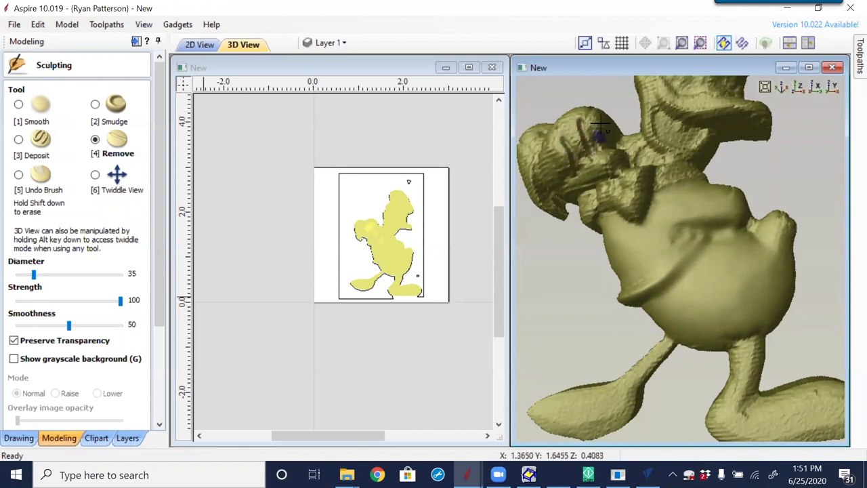
left_click_drag(595, 105, 585, 122)
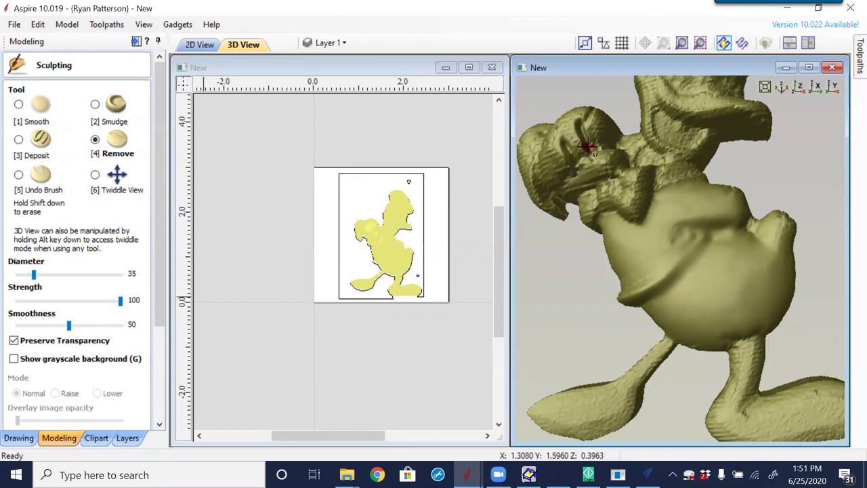
- Smooth the carved hand, the sleeve cuff and the collar area with a 35-diameter brush at strength 52
key("1")
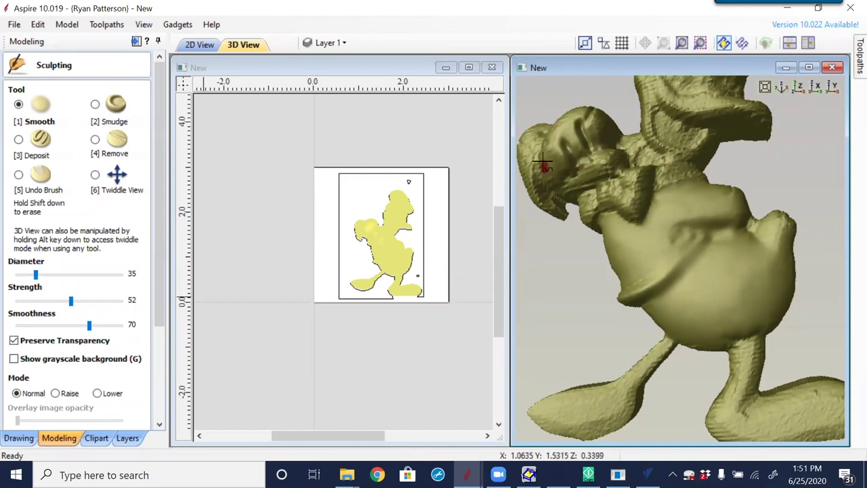
mouse_move(613, 140)
left_mouse_down()
mouse_move(670, 161)
mouse_move(603, 187)
mouse_move(638, 187)
mouse_move(640, 197)
mouse_move(650, 180)
mouse_move(636, 212)
mouse_move(649, 169)
mouse_move(633, 212)
mouse_move(648, 162)
left_mouse_up()
mouse_move(619, 205)
left_mouse_down()
mouse_move(626, 172)
mouse_move(625, 184)
mouse_move(611, 181)
mouse_move(601, 193)
mouse_move(614, 195)
mouse_move(590, 204)
left_mouse_up()
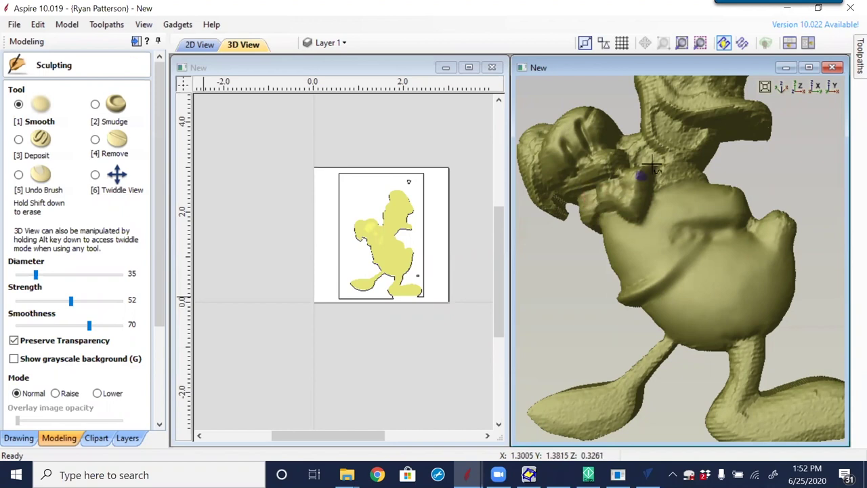
mouse_move(684, 174)
left_mouse_down()
mouse_move(694, 175)
mouse_move(694, 163)
mouse_move(659, 180)
mouse_move(689, 177)
mouse_move(678, 179)
mouse_move(673, 224)
left_mouse_up()
- Carve a groove along the lower edge of the duck's shirt with the Remove brush at diameter 57 and strength 100
scroll(673, 223, "down", 5, "ctrl")
left_click_drag(626, 353, 575, 290, "alt")
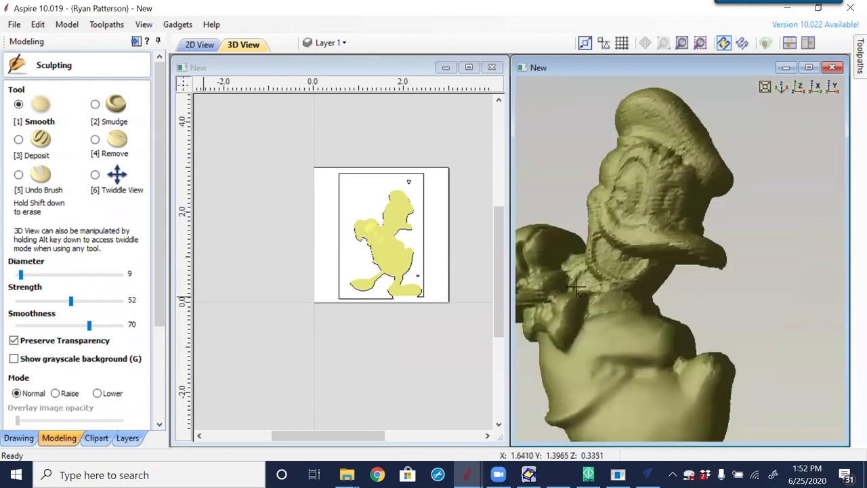
left_click_drag(698, 313, 723, 301, "alt")
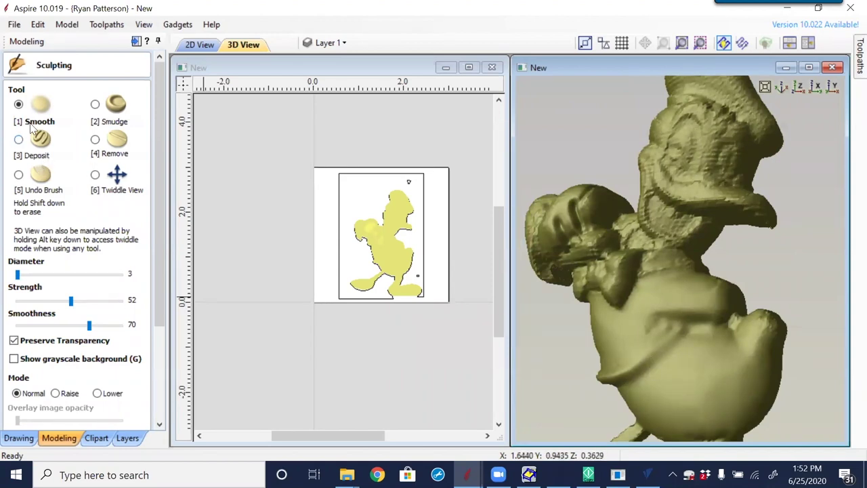
left_click(94, 140)
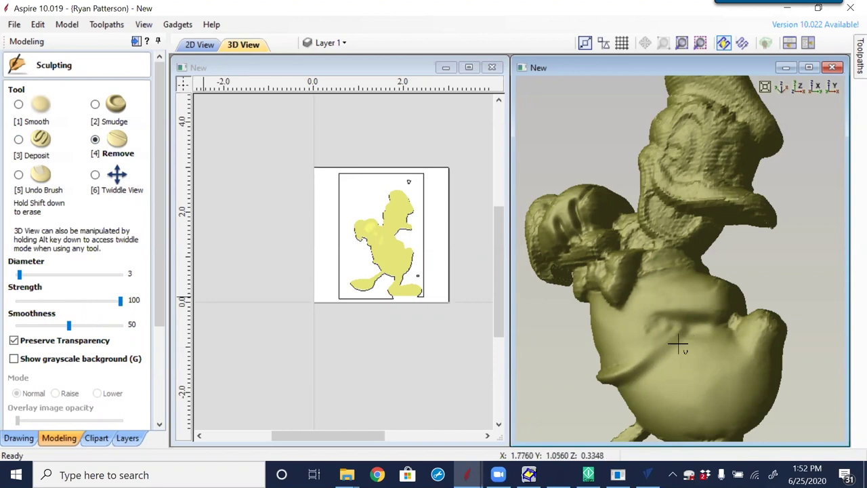
scroll(668, 349, "up", 4, "ctrl")
scroll(682, 342, "down", 1, "ctrl")
left_click_drag(686, 335, 629, 385)
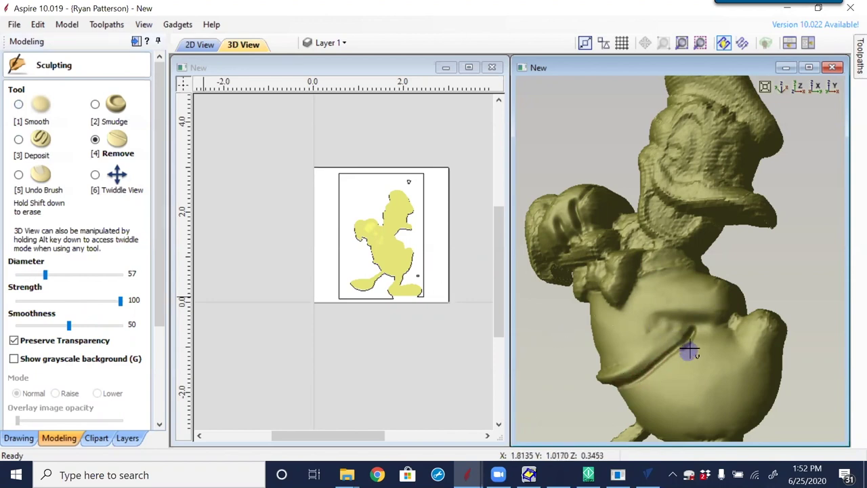
- Smooth the groove along the shirt's lower edge with the Smooth brush at diameter 57 and strength 52
key("1")
mouse_move(697, 338)
left_mouse_down()
mouse_move(675, 357)
mouse_move(702, 331)
mouse_move(667, 372)
mouse_move(636, 387)
mouse_move(663, 364)
left_mouse_up()
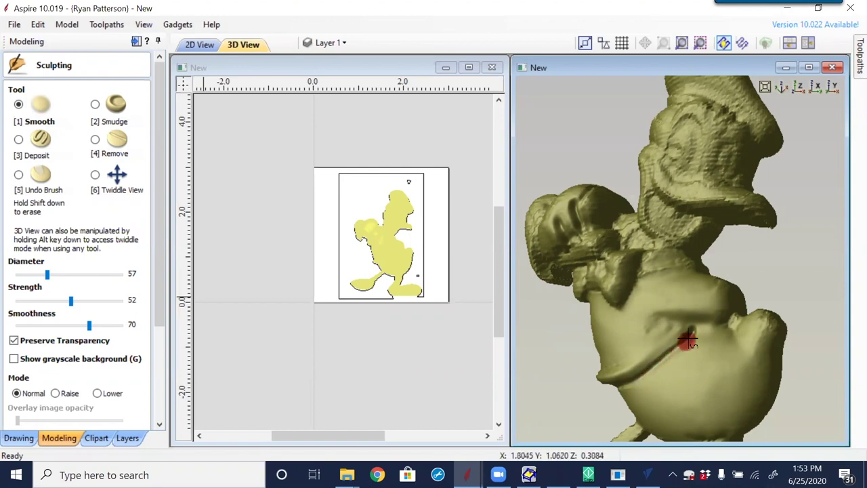
mouse_move(698, 336)
left_mouse_down()
mouse_move(677, 366)
mouse_move(683, 355)
mouse_move(626, 387)
mouse_move(676, 351)
mouse_move(653, 372)
mouse_move(694, 339)
left_mouse_up()
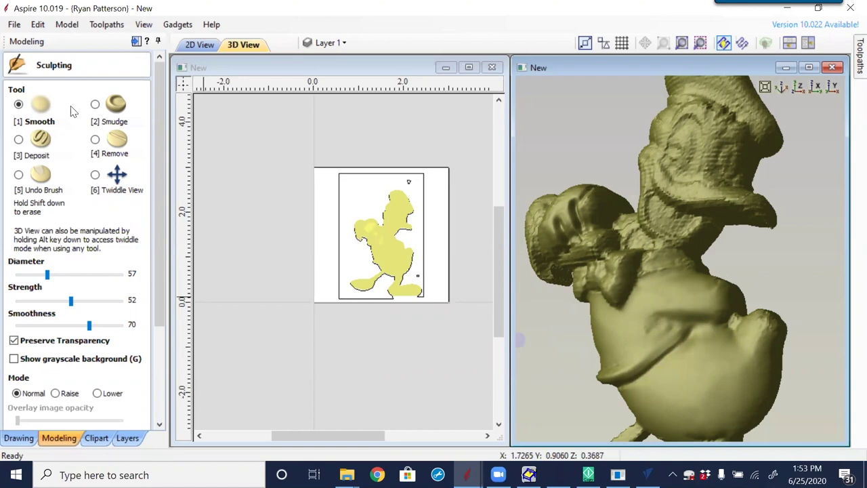
- Smudge the crease under the duck's arm with a 41-diameter brush at strength 50 and switch back to the Smooth tool
left_click(95, 105)
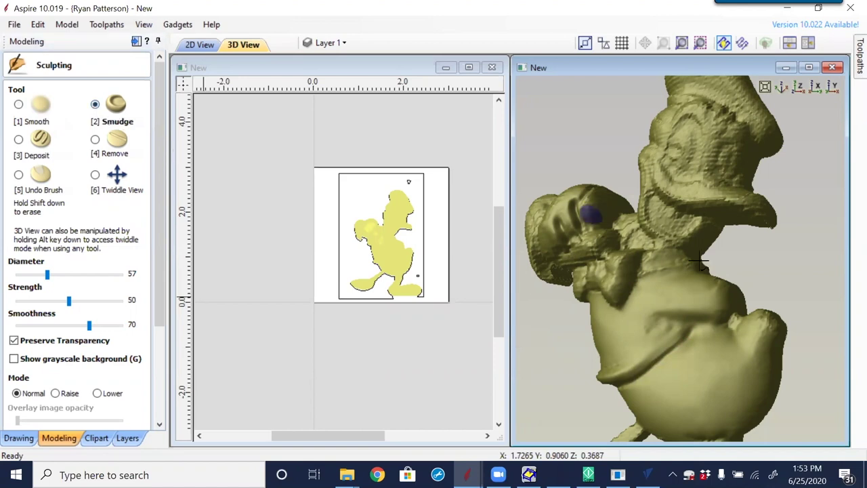
scroll(693, 332, "down", 5, "ctrl")
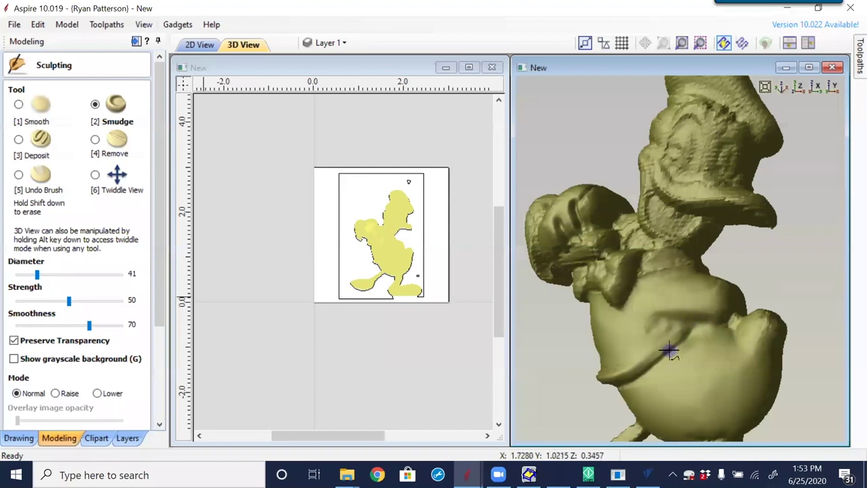
mouse_move(671, 327)
left_mouse_down()
mouse_move(652, 321)
mouse_move(682, 326)
mouse_move(654, 325)
mouse_move(680, 315)
mouse_move(654, 316)
mouse_move(675, 323)
mouse_move(660, 318)
mouse_move(645, 330)
mouse_move(742, 316)
mouse_move(718, 325)
left_mouse_up()
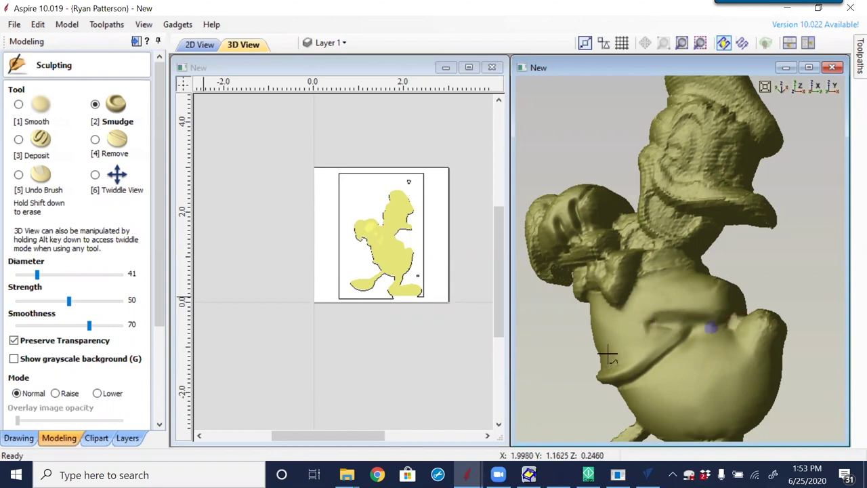
left_click(18, 105)
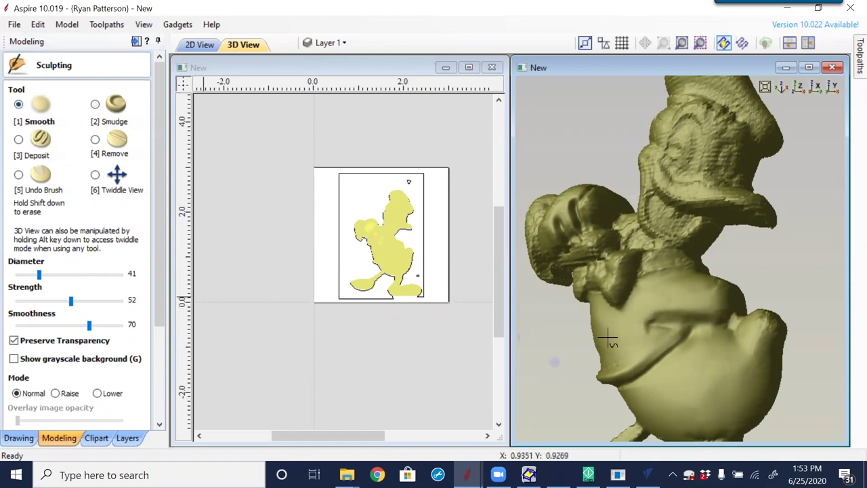
- Smooth the arm crease, shirt, tail edge and open mouth with a 55-diameter Smooth brush at strength 52
scroll(649, 324, "up", 8, "ctrl")
mouse_move(651, 323)
left_mouse_down()
mouse_move(683, 323)
mouse_move(659, 326)
left_mouse_up()
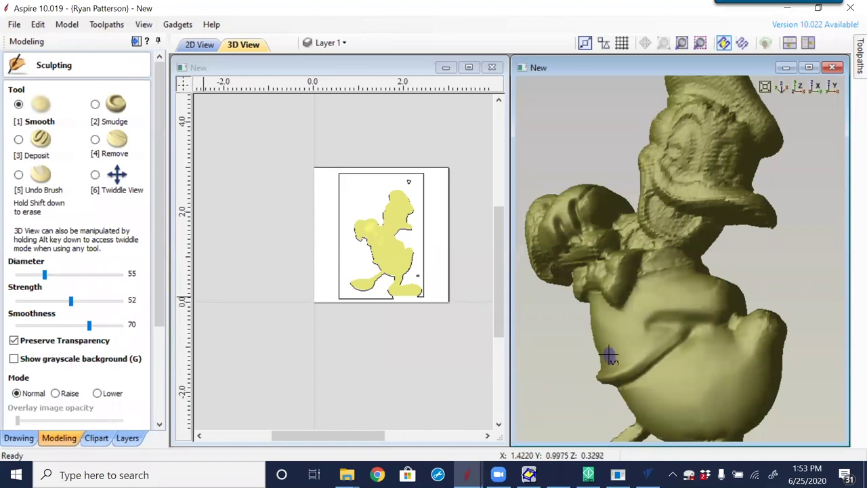
mouse_move(627, 357)
left_mouse_down()
mouse_move(598, 371)
mouse_move(633, 356)
left_mouse_up()
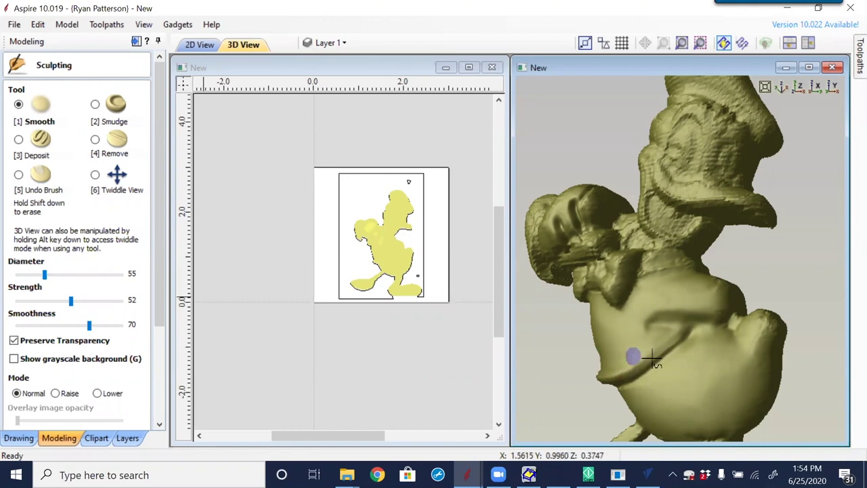
mouse_move(788, 336)
left_mouse_down()
mouse_move(769, 317)
mouse_move(747, 412)
left_mouse_up()
mouse_move(683, 204)
left_mouse_down()
mouse_move(710, 195)
mouse_move(695, 195)
mouse_move(675, 184)
mouse_move(706, 193)
mouse_move(659, 168)
mouse_move(675, 183)
mouse_move(663, 181)
mouse_move(759, 198)
mouse_move(771, 211)
mouse_move(677, 207)
mouse_move(732, 206)
mouse_move(692, 212)
mouse_move(647, 195)
mouse_move(692, 213)
mouse_move(660, 203)
mouse_move(653, 211)
mouse_move(660, 221)
mouse_move(686, 227)
left_mouse_up()
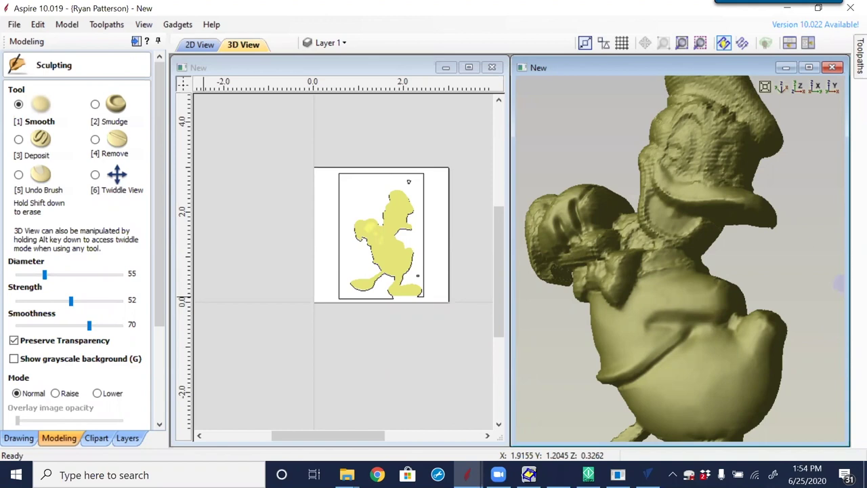
- Smooth the duck's upper beak with the Smooth brush at diameter 65 and strength 52
mouse_move(859, 54)
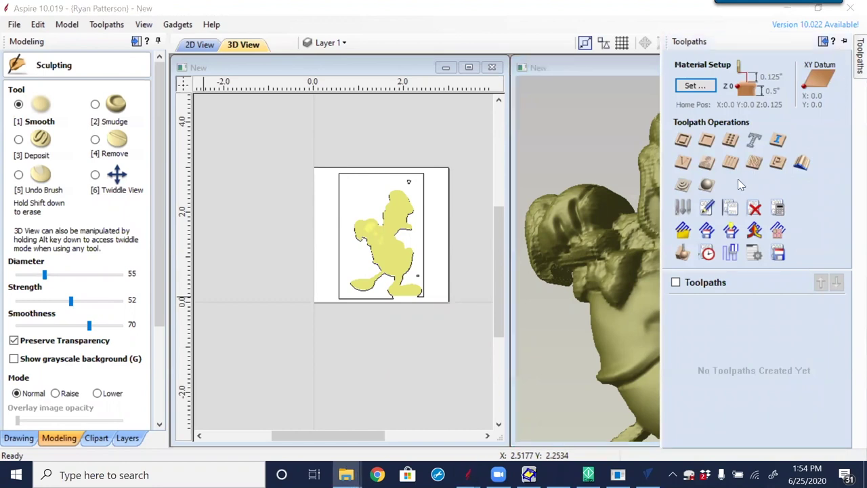
scroll(674, 227, "up", 10, "ctrl")
scroll(675, 230, "down", 10, "ctrl")
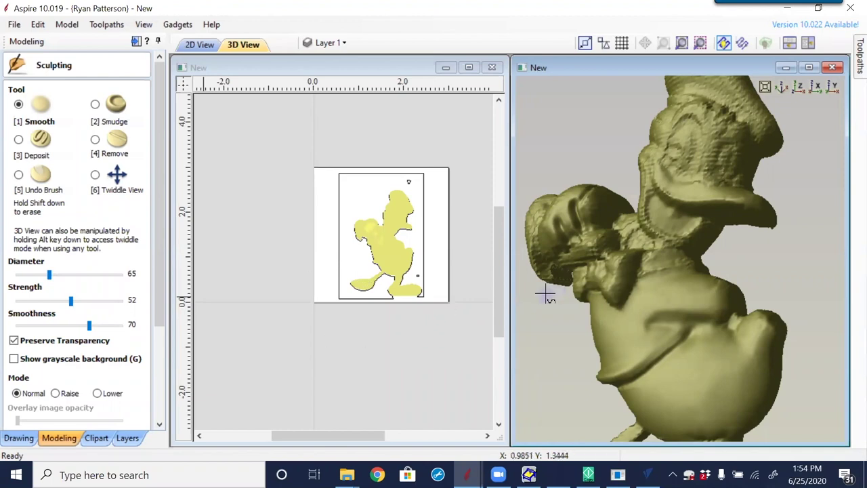
mouse_move(691, 160)
left_mouse_down()
mouse_move(691, 128)
mouse_move(703, 130)
mouse_move(709, 169)
mouse_move(770, 188)
left_mouse_up()
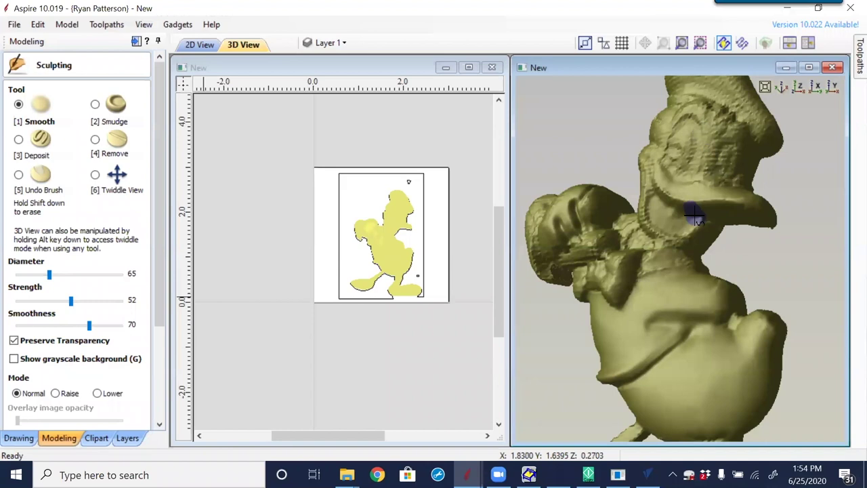
- Examine the sculpted duck's body, beak, neck and face from several angles, switching to Twiddle View for the closer inspection
mouse_move(809, 273)
left_mouse_down("alt")
mouse_move(804, 287)
mouse_move(769, 235)
mouse_move(752, 234)
left_mouse_up("alt")
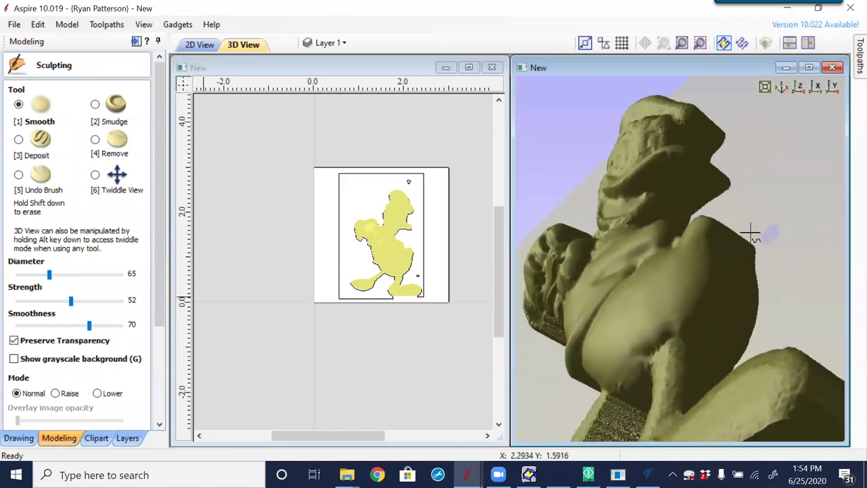
left_click_drag(708, 207, 736, 194, "alt")
left_click_drag(681, 207, 705, 227, "alt")
scroll(705, 227, "down", 2, "shift")
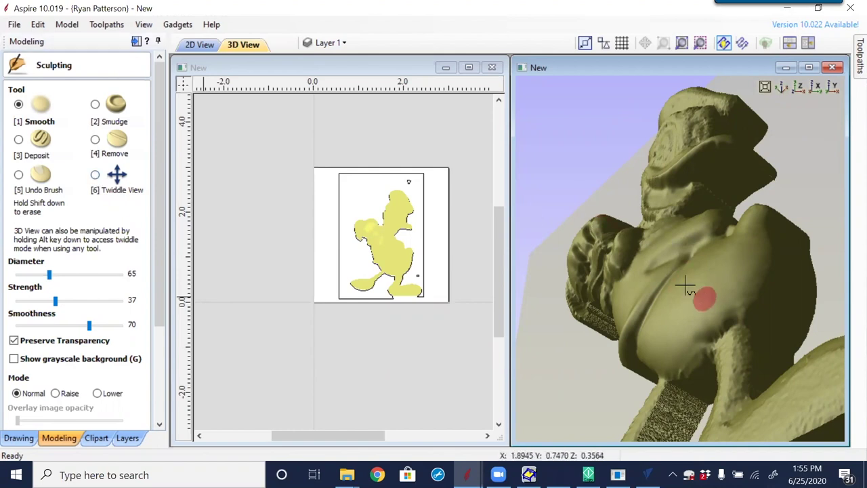
left_click_drag(715, 274, 711, 248, "alt")
scroll(711, 248, "down", 8, "ctrl")
scroll(790, 271, "down", 4, "ctrl")
left_click(95, 175)
left_click_drag(766, 288, 707, 362)
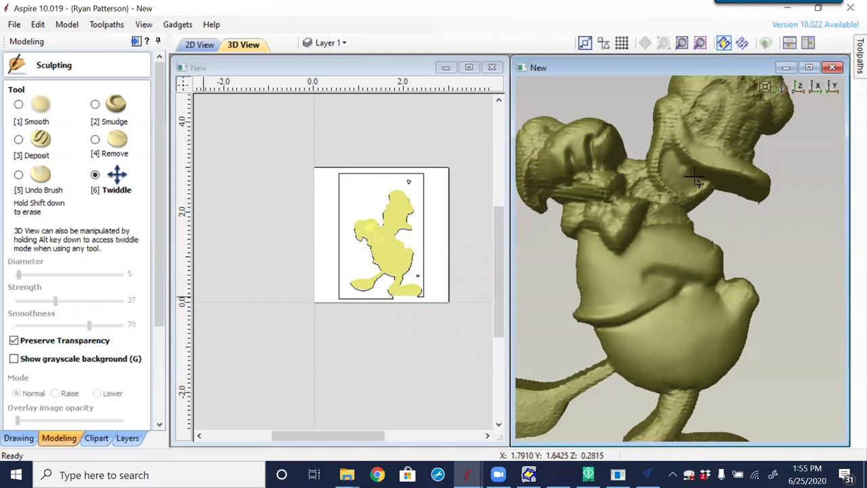
left_click_drag(724, 244, 727, 299)
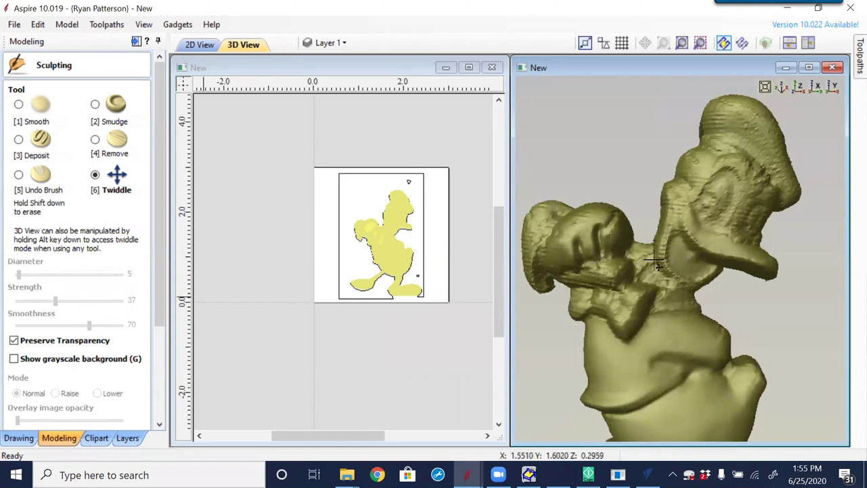
left_click_drag(653, 269, 668, 298)
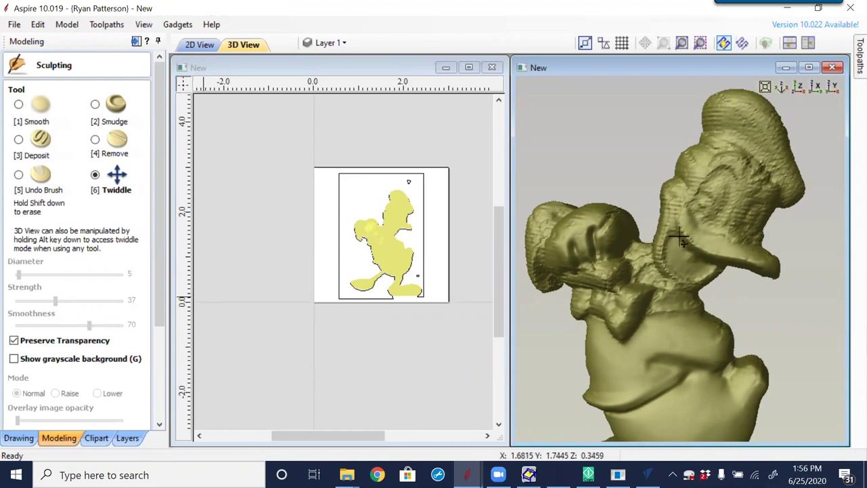
mouse_move(674, 231)
left_mouse_down()
mouse_move(685, 237)
mouse_move(667, 242)
left_mouse_up()
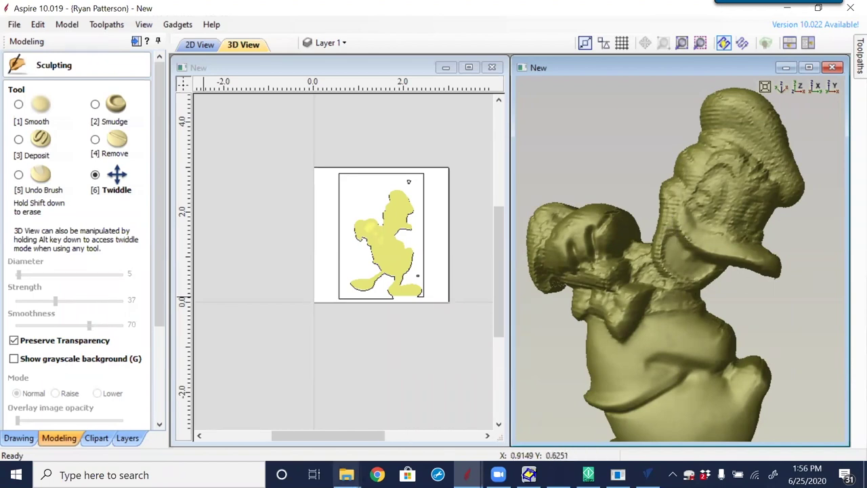
- Switch to the Probe folder in File Explorer and select 2D_Scan_Inside.dxf among the scan files
mouse_move(347, 474)
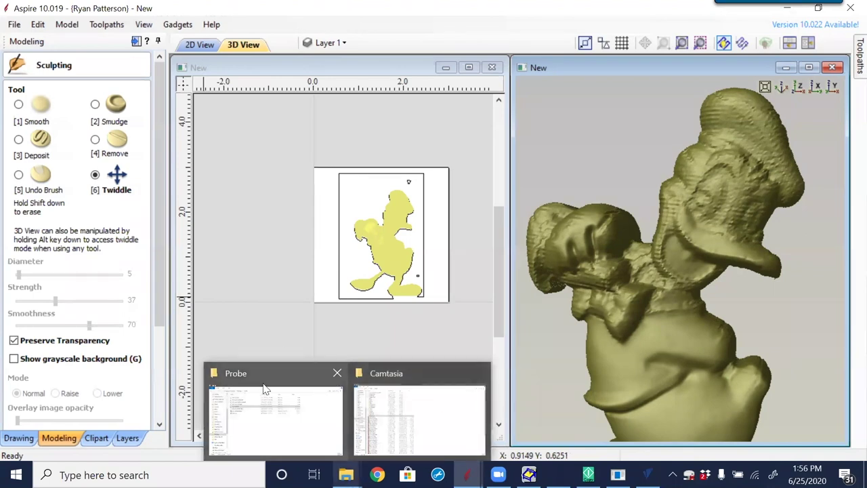
left_click(271, 410)
left_click(184, 101)
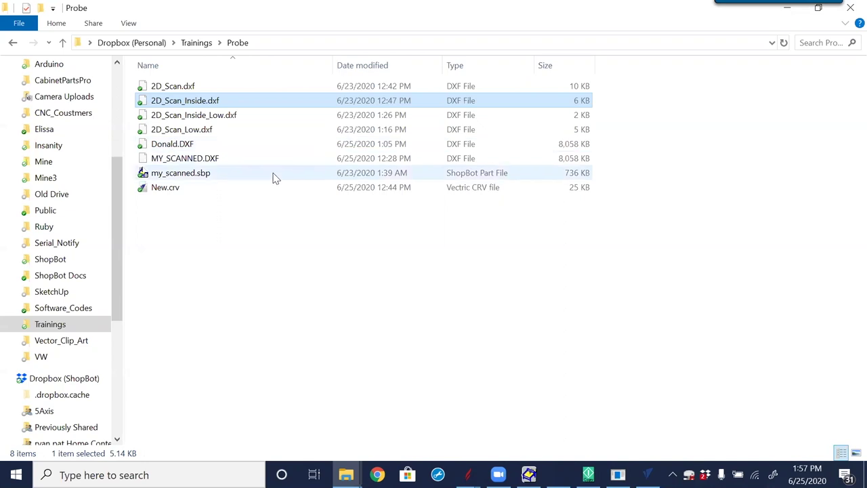
- Switch to VCarve Pro and import the scanned vectors from 2D_Scan.dxf in the Probe folder
left_click(648, 474)
scroll(582, 300, "down", 1)
scroll(403, 310, "down", 1)
scroll(434, 293, "down", 2)
scroll(433, 293, "down", 2)
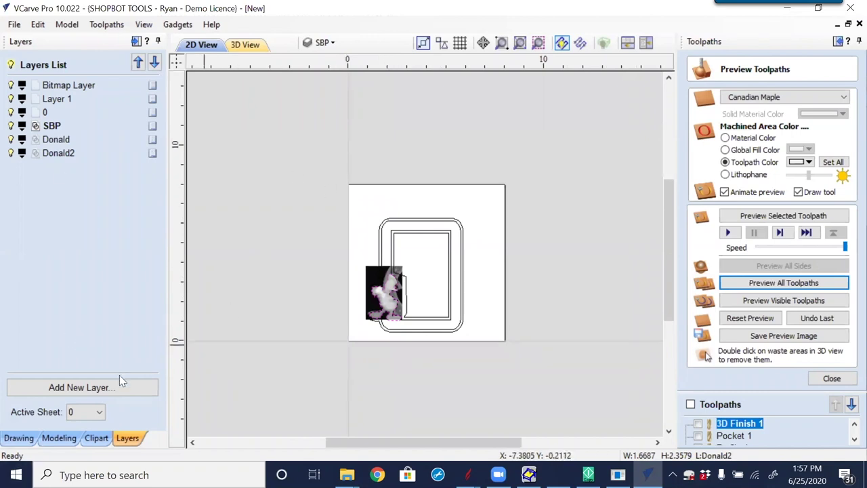
left_click(18, 437)
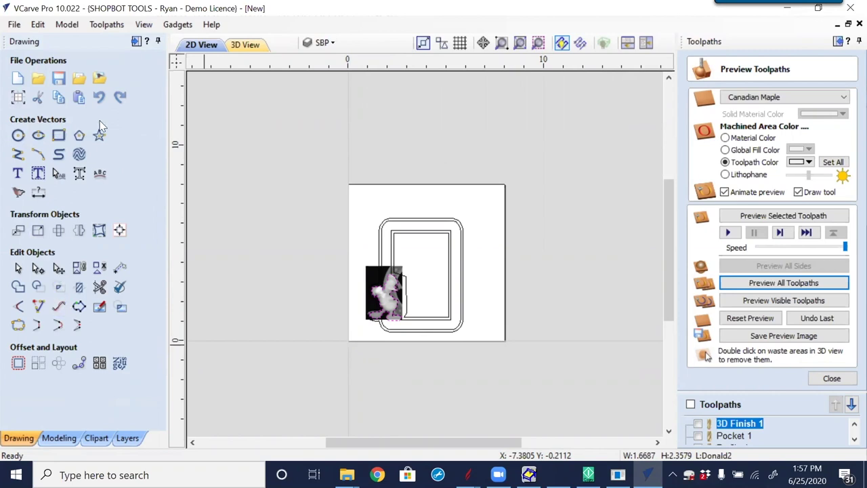
left_click(79, 78)
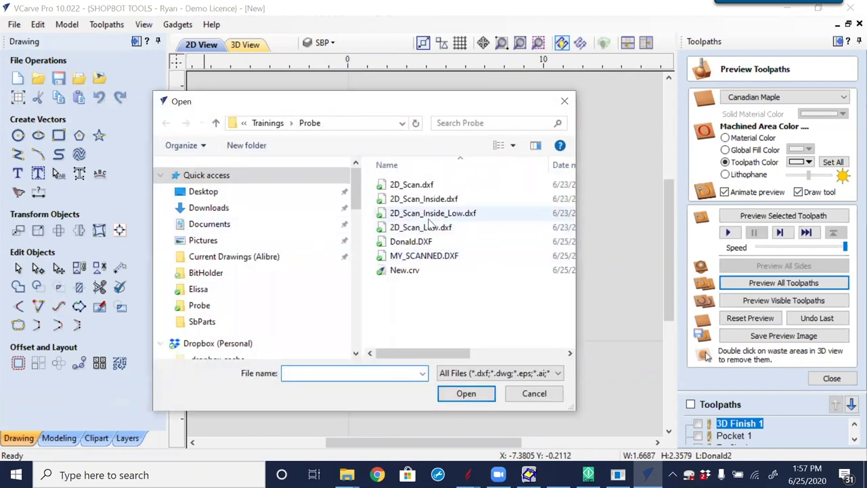
left_click(411, 185)
left_click(466, 393)
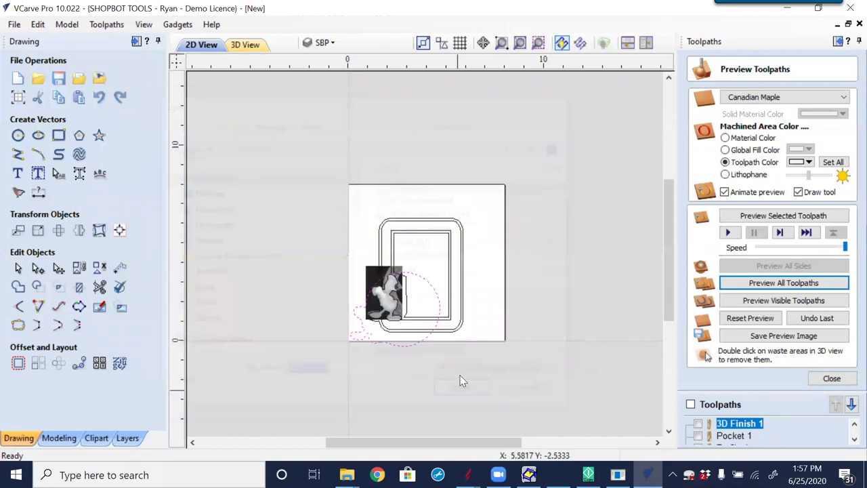
- Move the imported scan outline away from the frame so it straddles the material's upper-right corner
left_click(439, 309)
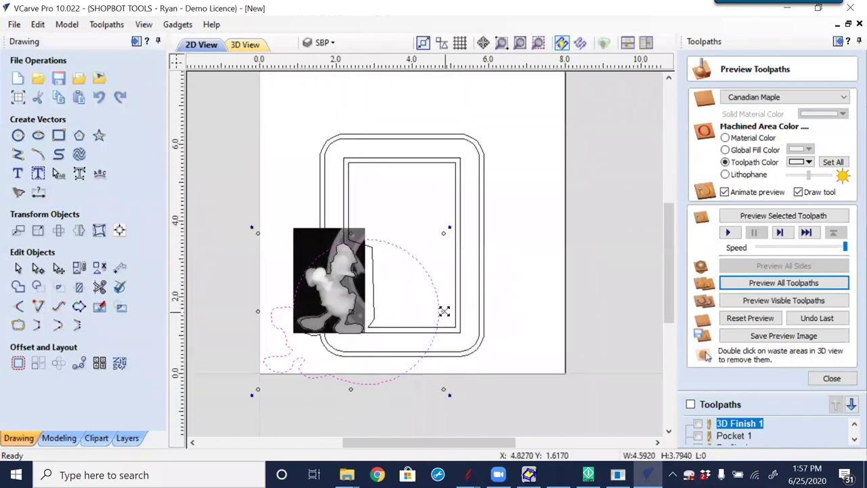
scroll(440, 308, "down", 2)
left_click_drag(442, 300, 551, 213)
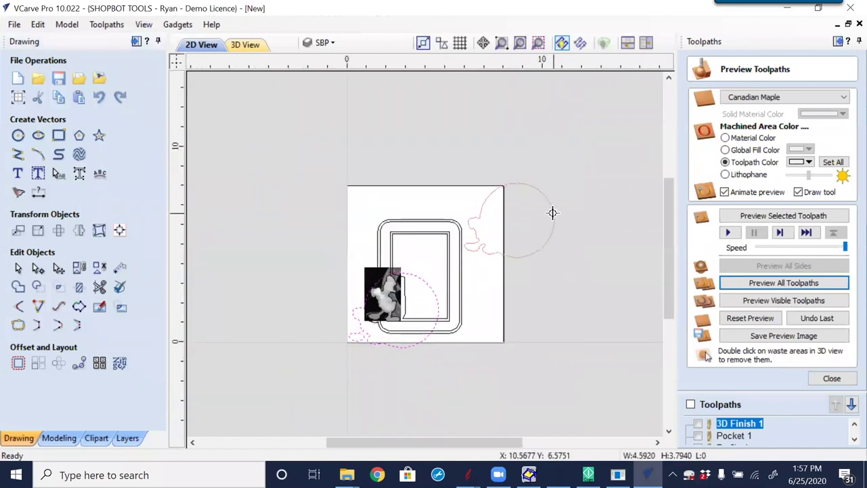
scroll(555, 217, "up", 4)
left_click(531, 397)
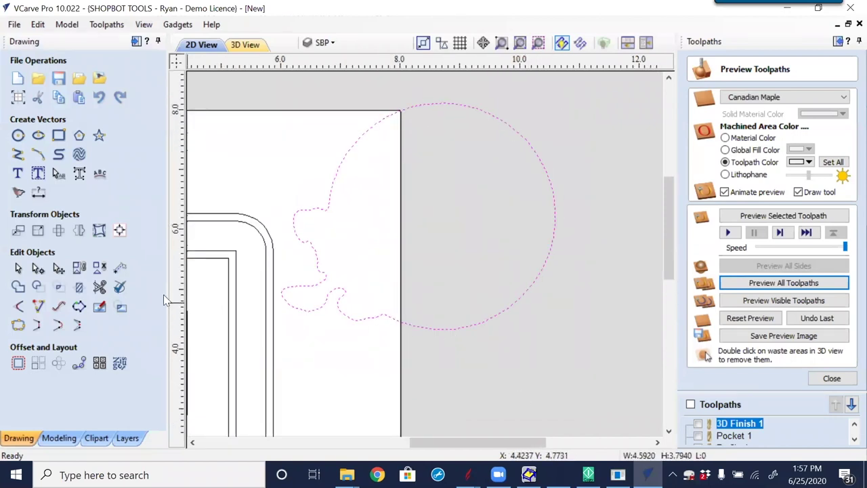
- Fit circular arcs to the scan outline at 0.01 inch tolerance, keeping sharp corners and not replacing the selected vectors
left_click(59, 309)
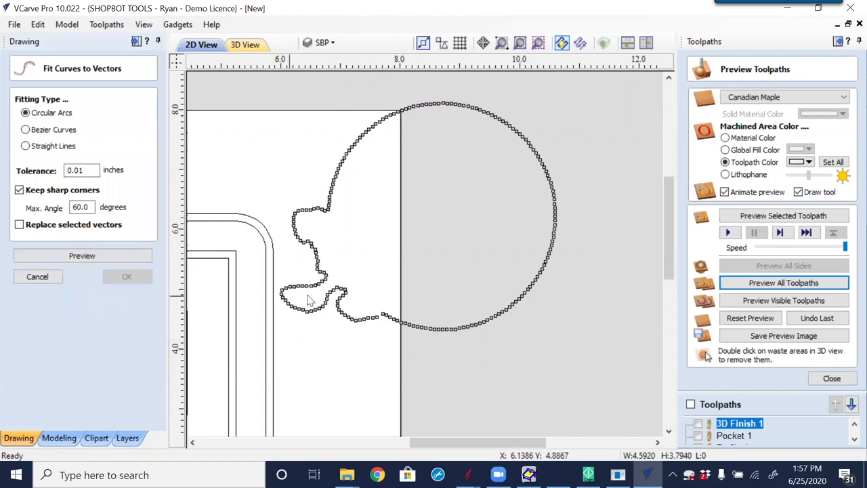
left_click(62, 256)
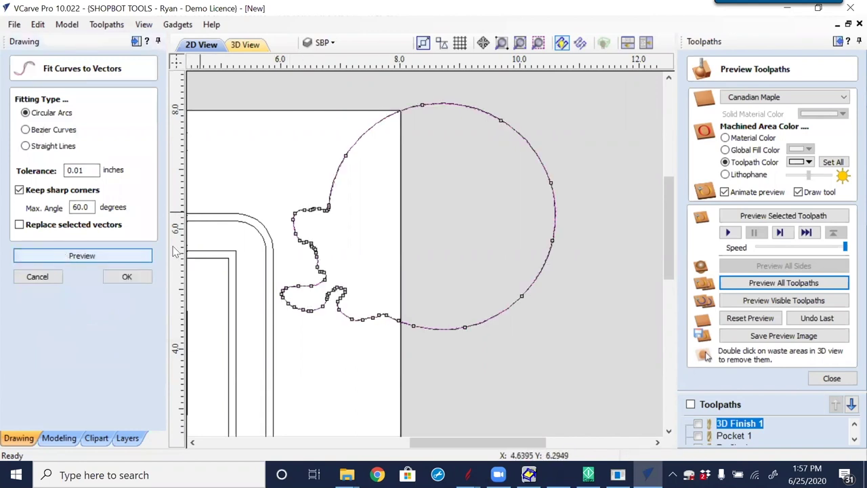
left_click(126, 277)
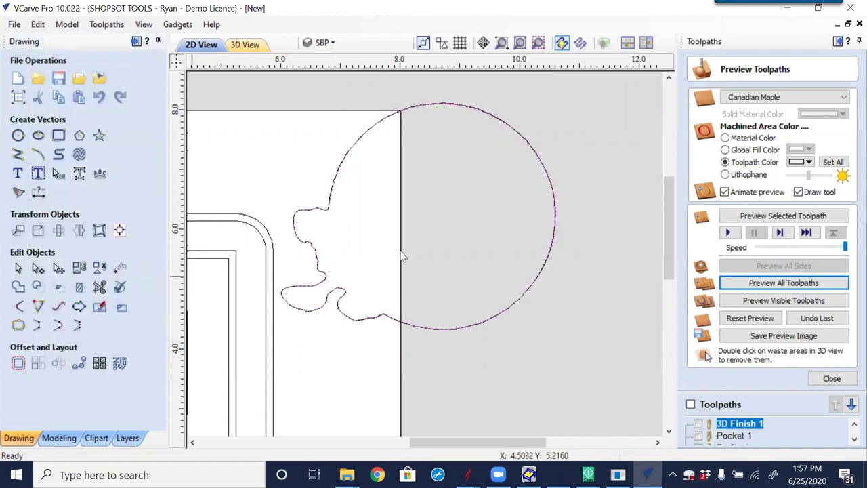
- Inspect the node spacing along the original scan outline in node editing mode
left_click(354, 147)
key("n")
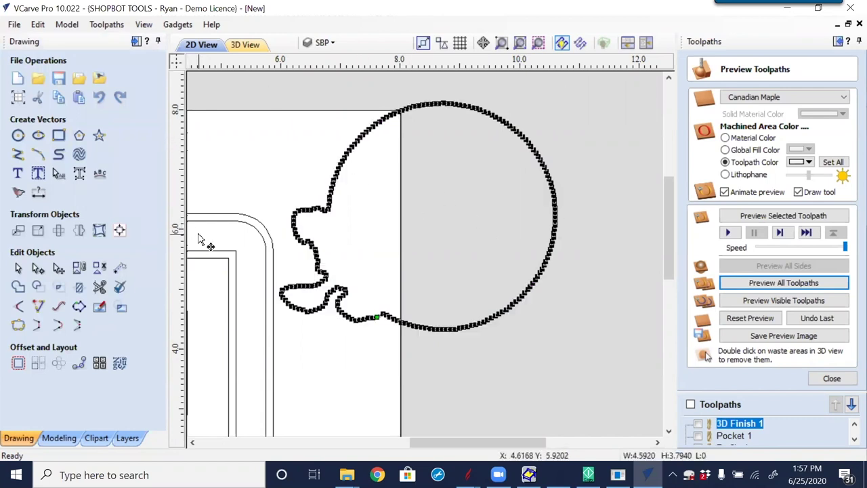
scroll(434, 334, "up", 3)
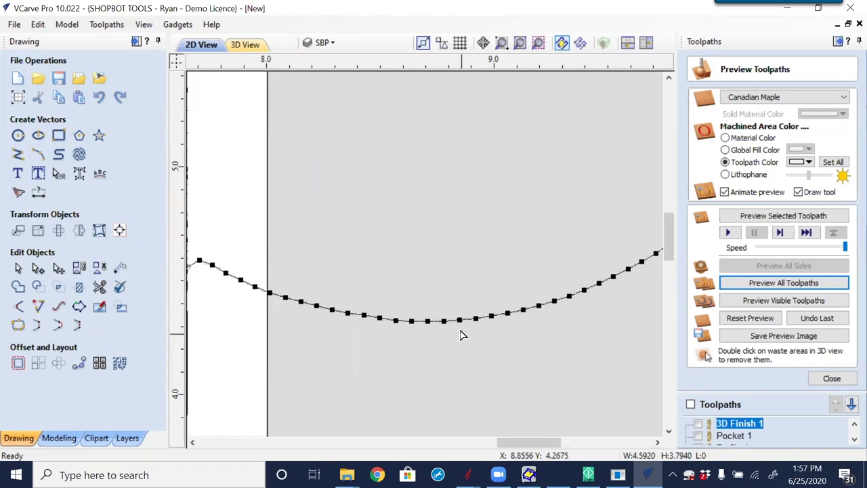
scroll(585, 313, "down", 3)
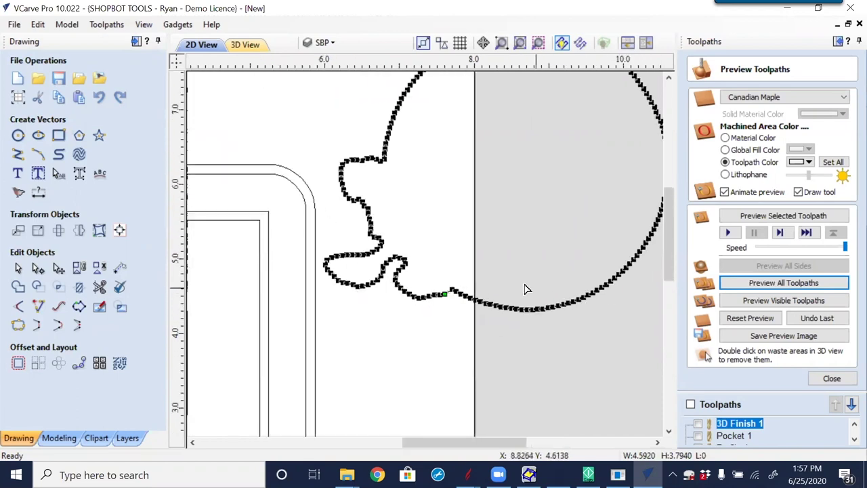
scroll(524, 289, "down", 2)
left_click(519, 262)
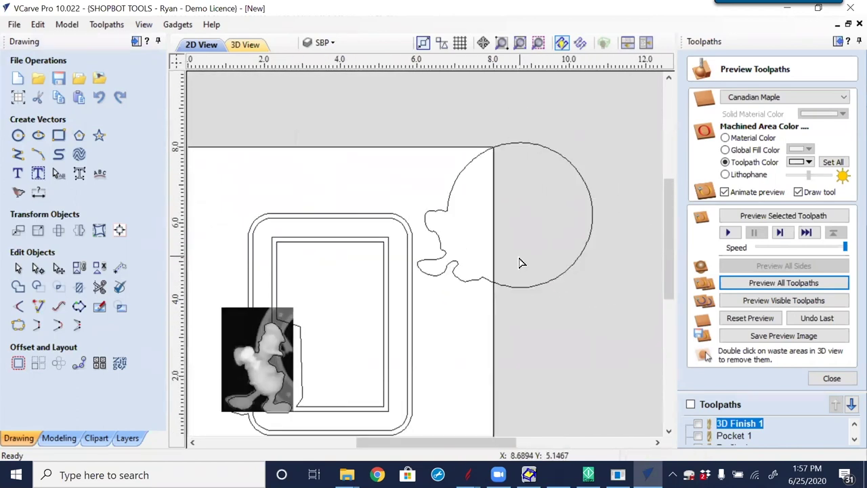
- Fit Bezier curves to the scan outline at 0.01 inch tolerance, keeping sharp corners and replacing the selected vectors
left_click(451, 292)
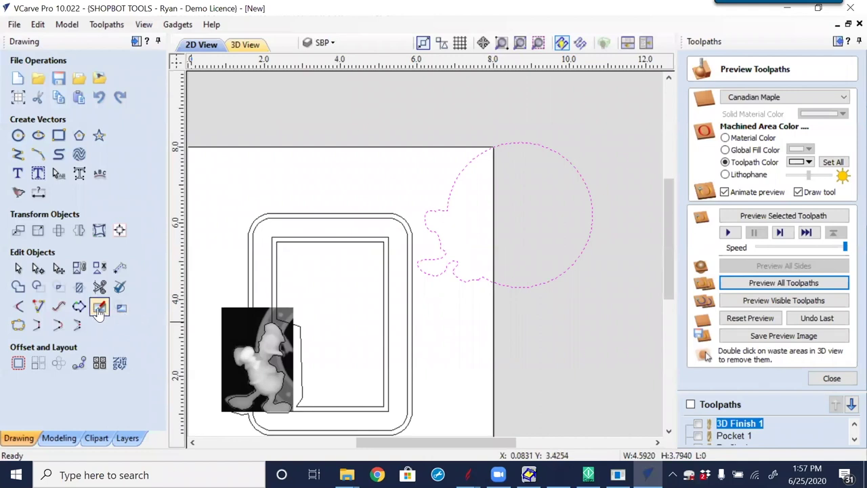
left_click(58, 307)
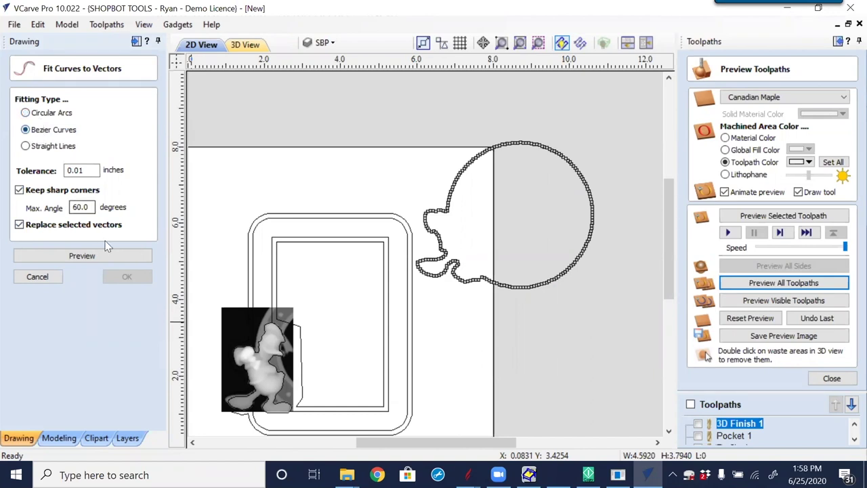
left_click(82, 255)
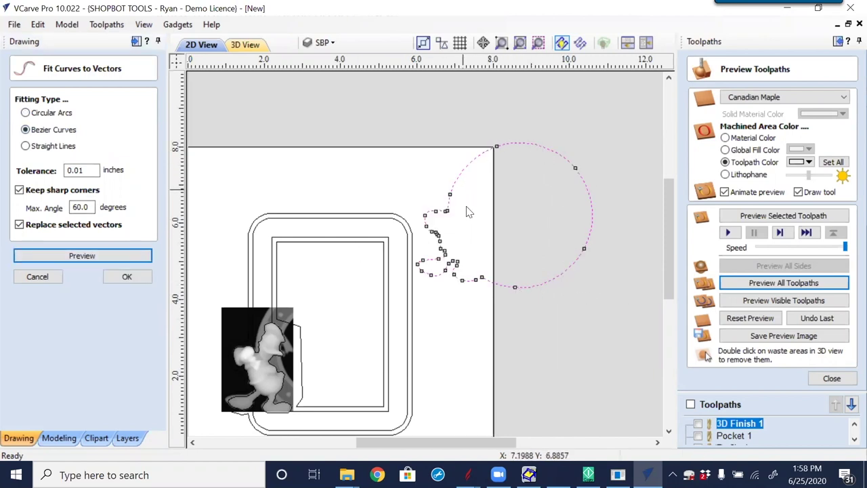
left_click(129, 276)
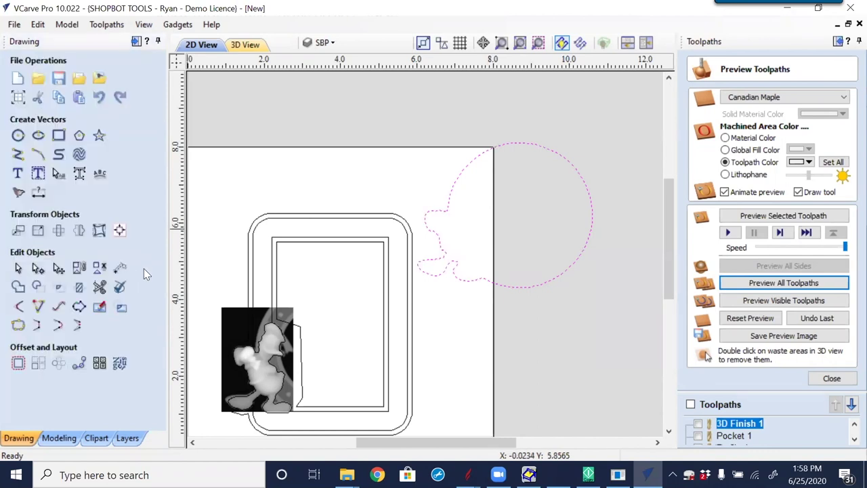
- Inspect the nodes and control handles of the fitted Bezier outline, then leave node editing
left_click(461, 281)
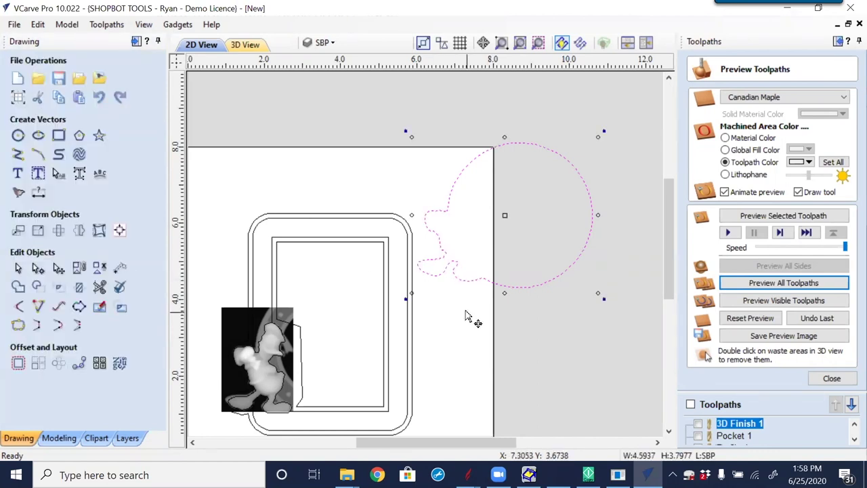
key("n")
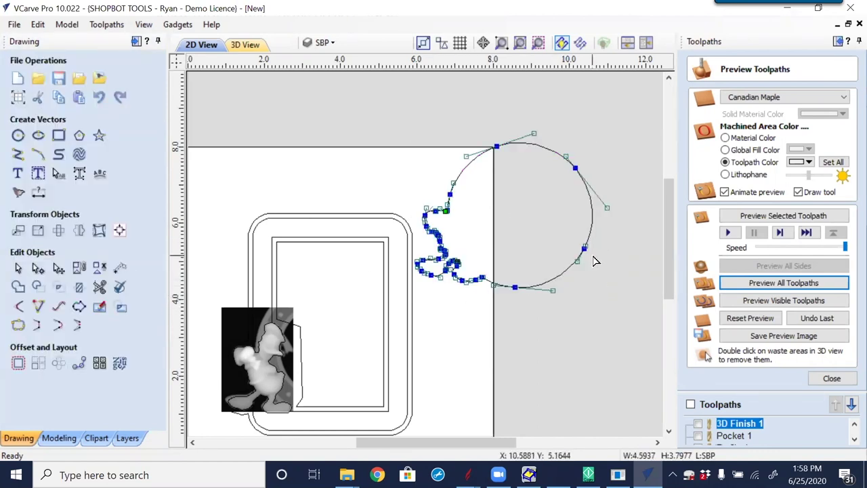
scroll(591, 248, "up", 3)
scroll(578, 252, "down", 3)
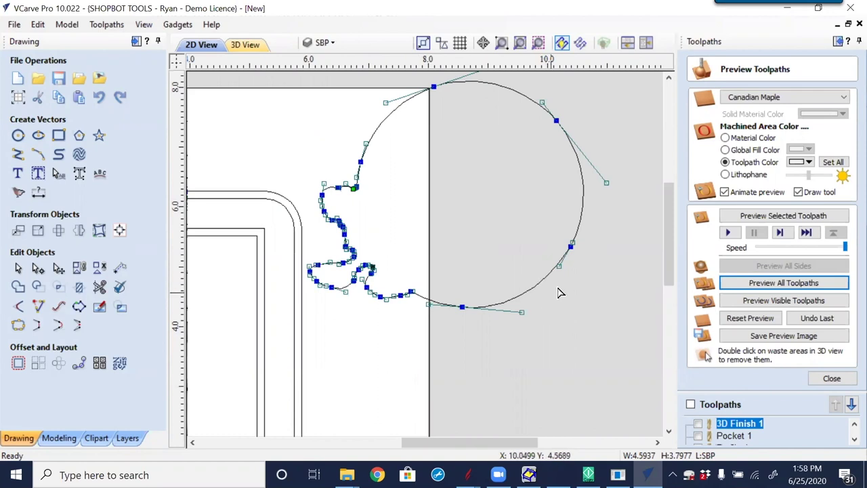
scroll(560, 292, "down", 2)
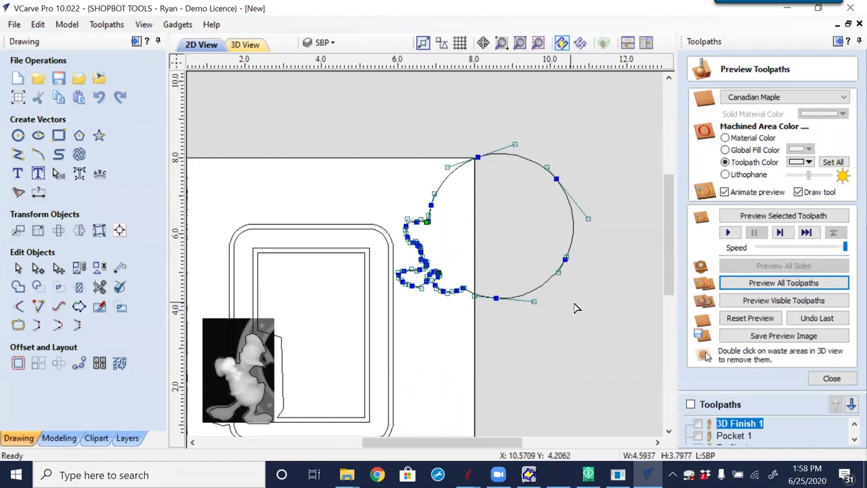
left_click(361, 196)
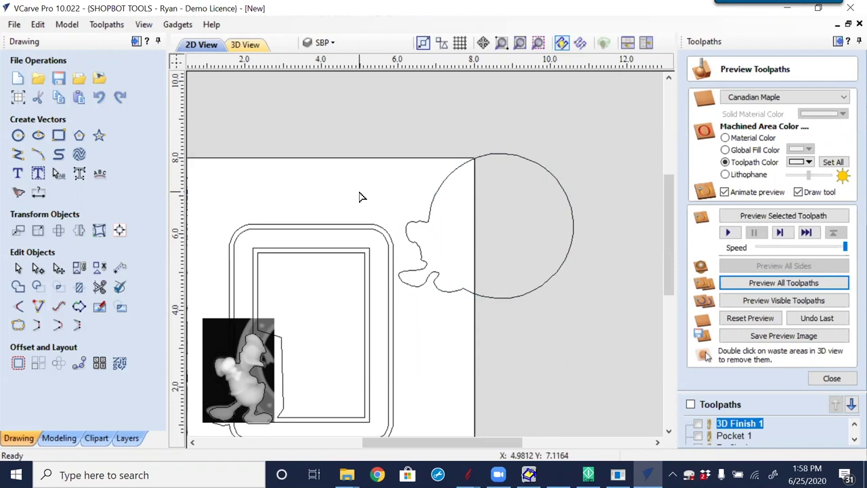